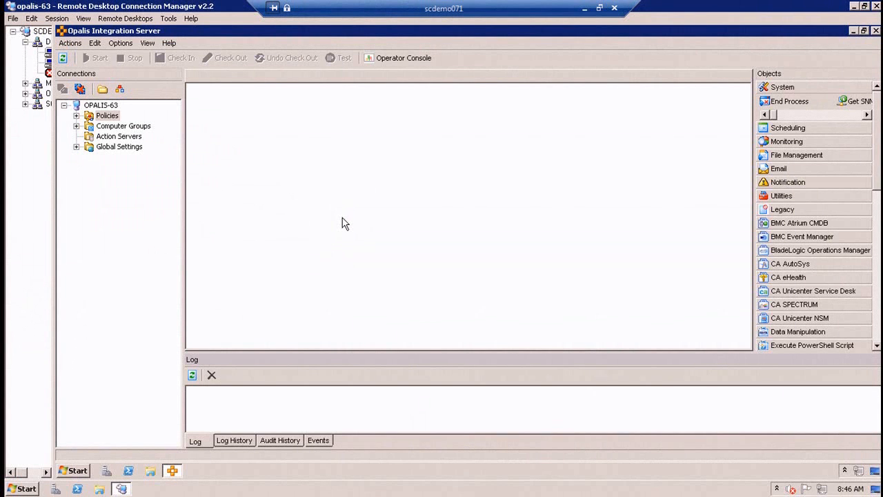
Switch to the cjdemo-sco-rtm session and examine its Runbooks folder, Counters, Variables and Schedules global settings, and the available activity categories.
left_click(49, 51)
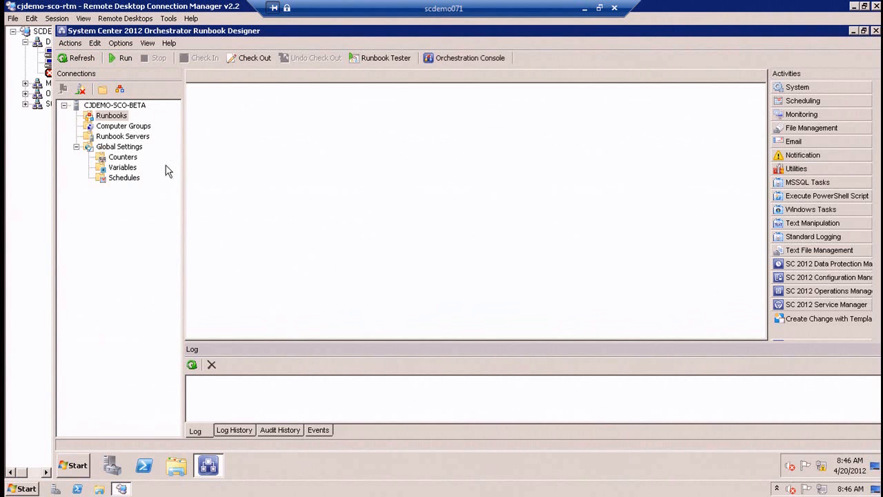
left_click(112, 116)
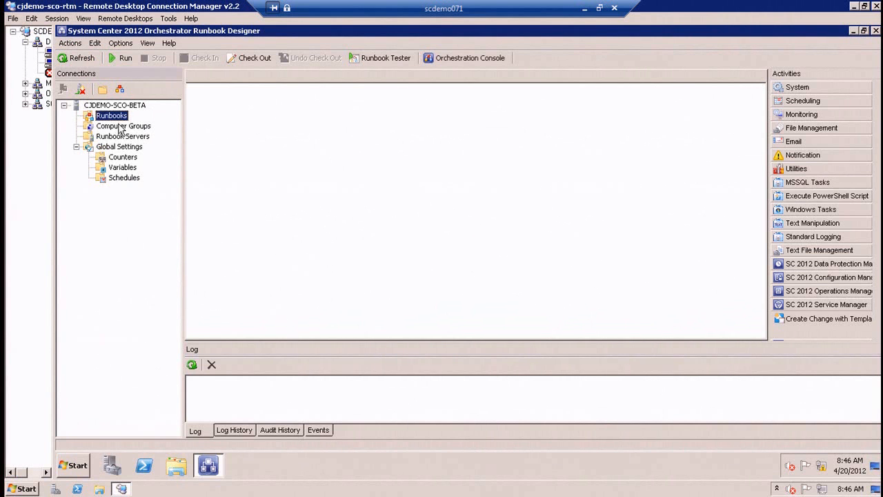
left_click(109, 160)
left_click(113, 169)
left_click(117, 178)
left_click(121, 169)
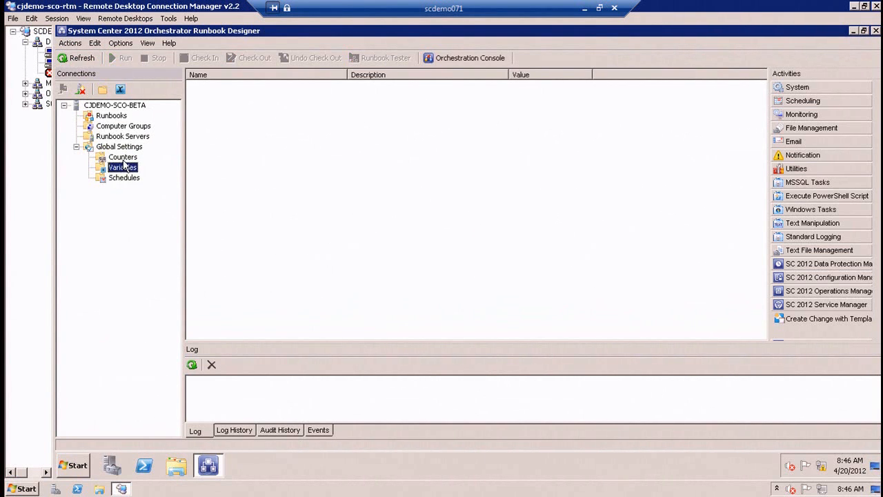
left_click(129, 158)
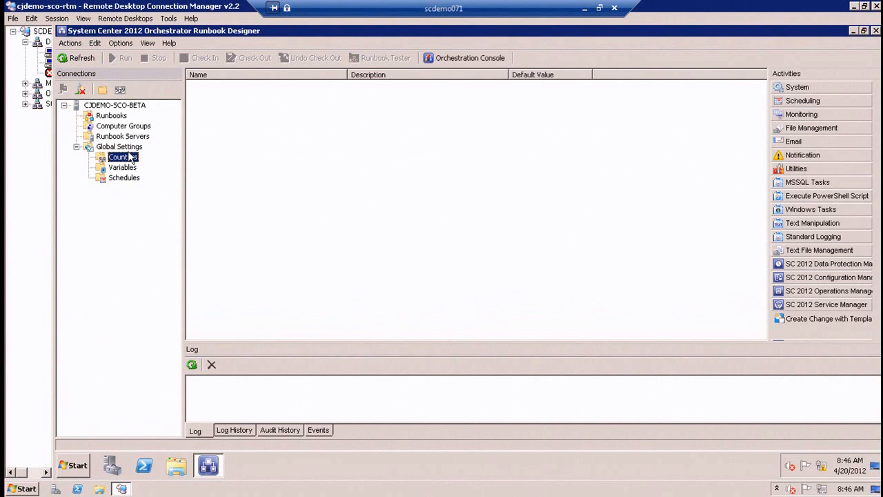
left_click(111, 116)
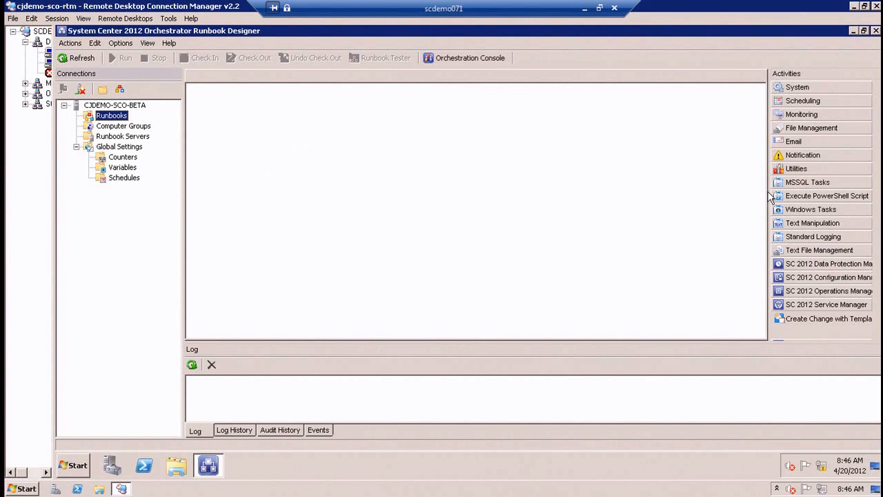
left_click_drag(768, 192, 671, 193)
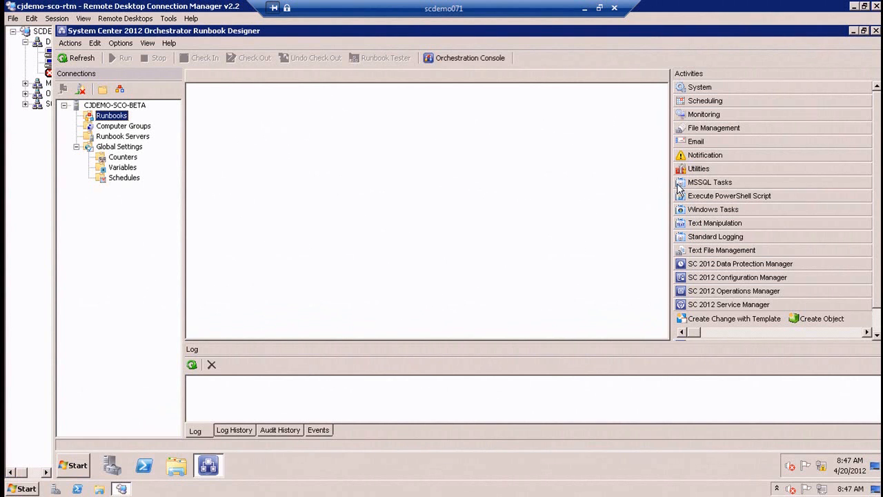
left_click_drag(671, 183, 772, 183)
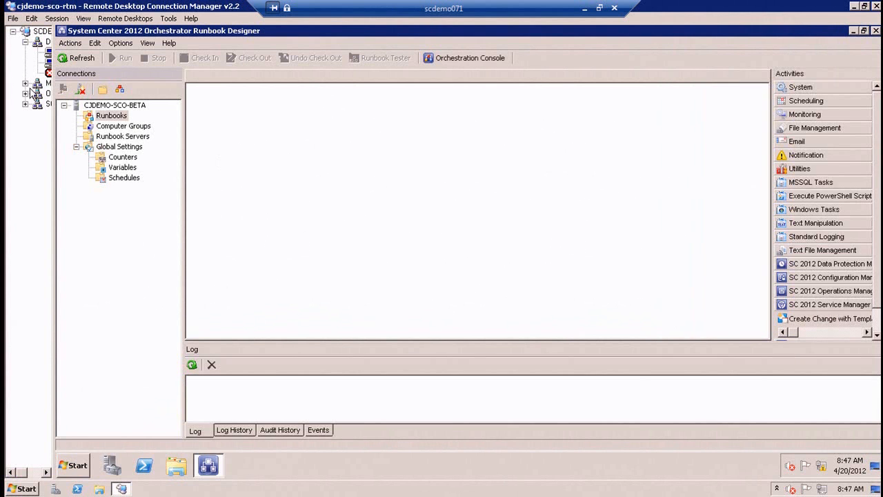
Switch to the opalis-63 session and expand the MMS2012 Policy to Runbook Migration folder under Policies, including 0.0 Original and 99.0 Fixed and Updated.
left_click(48, 62)
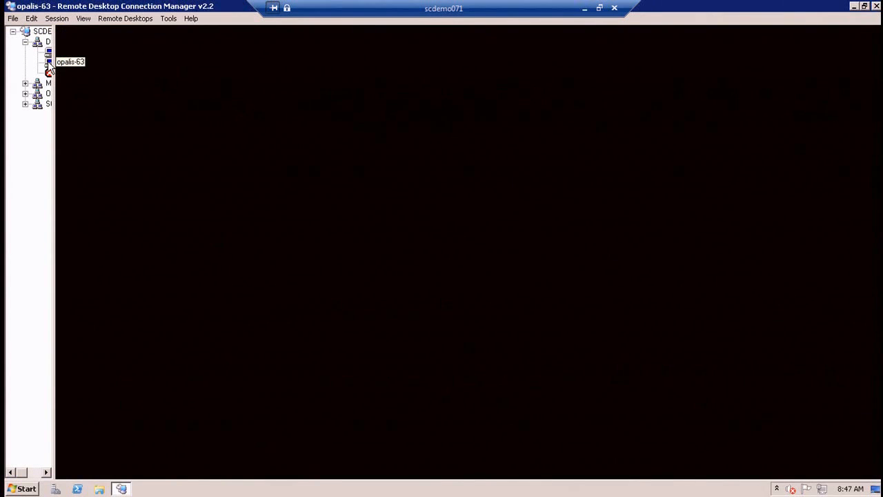
left_click(78, 116)
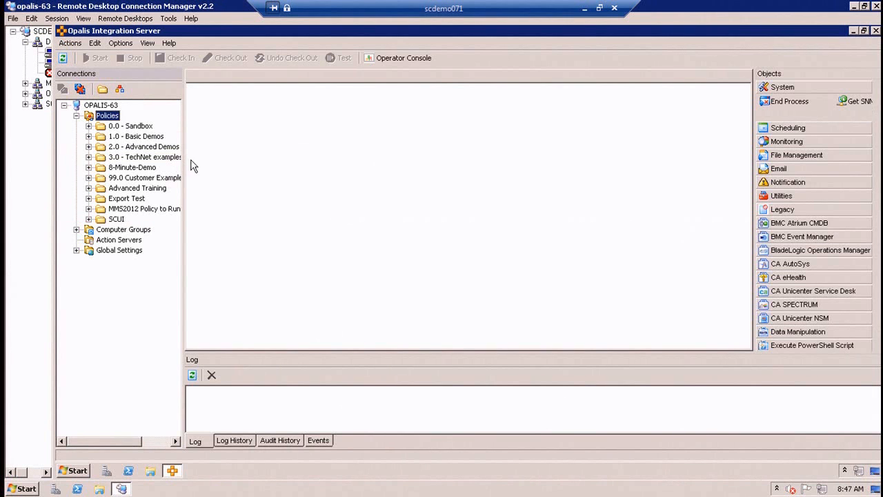
left_click_drag(184, 157, 215, 155)
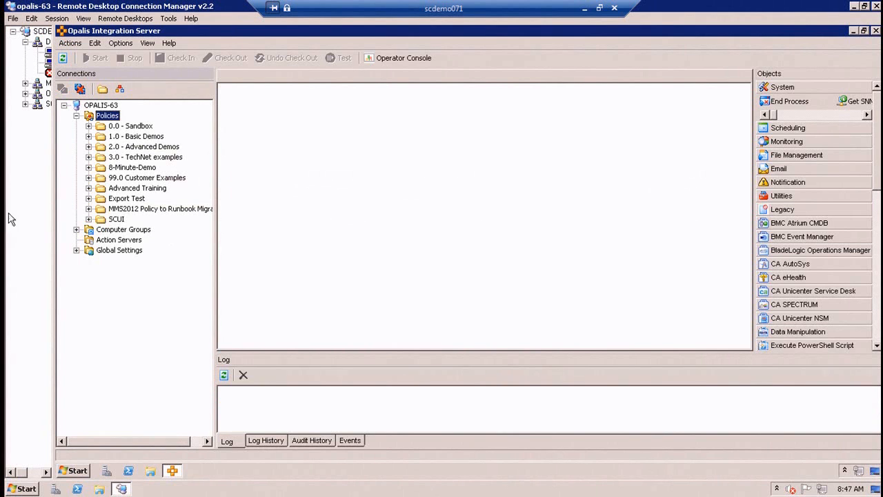
left_click(88, 209)
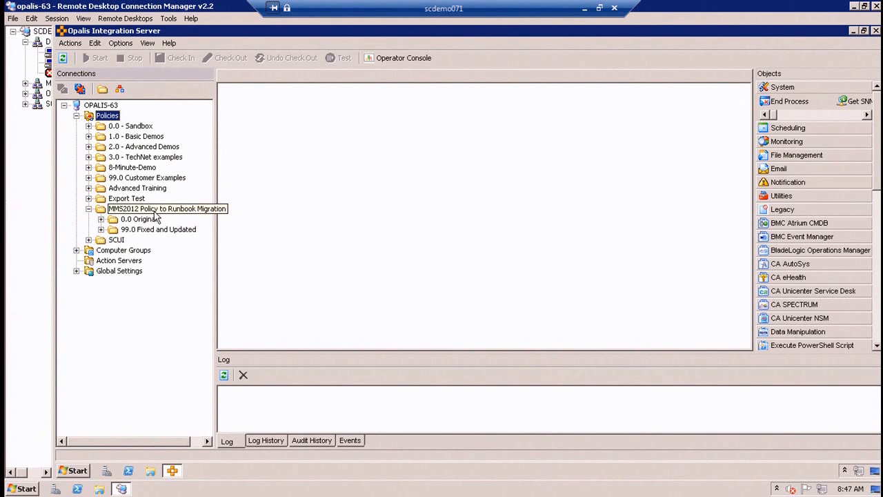
left_click(101, 219)
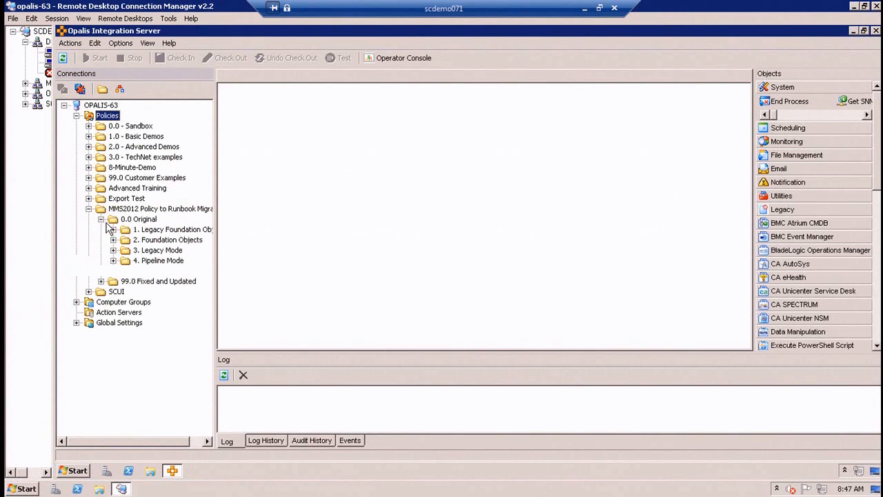
left_click(101, 281)
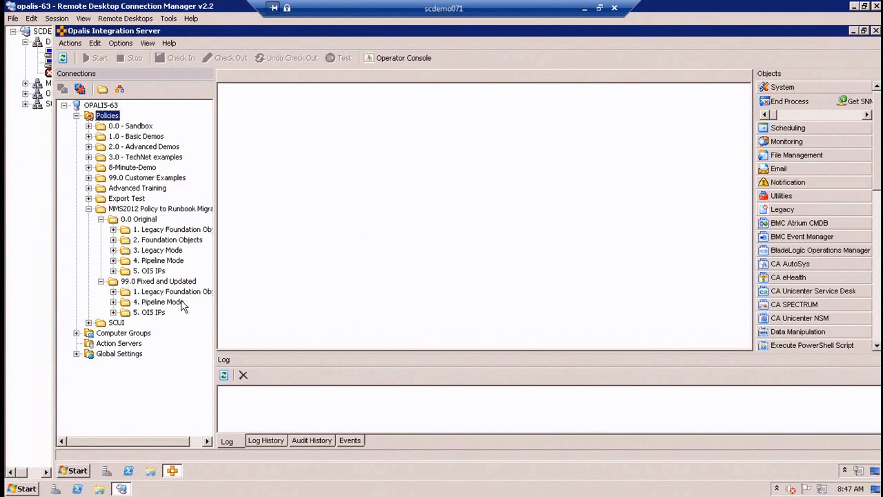
Start exporting the MMS2012 Policy to Runbook Migration folder and browse to \\cjdemo-sco-beta\c$\Demo2 as the destination for the export file.
left_click(142, 210)
right_click(121, 211)
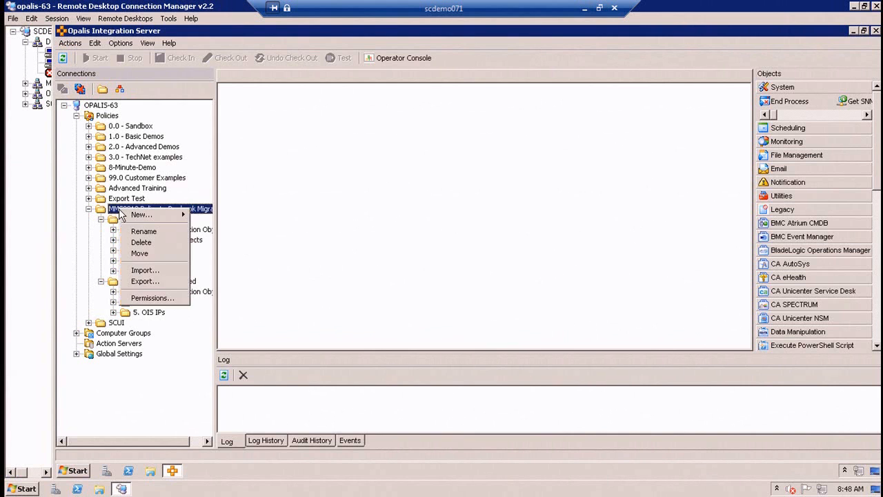
left_click(147, 281)
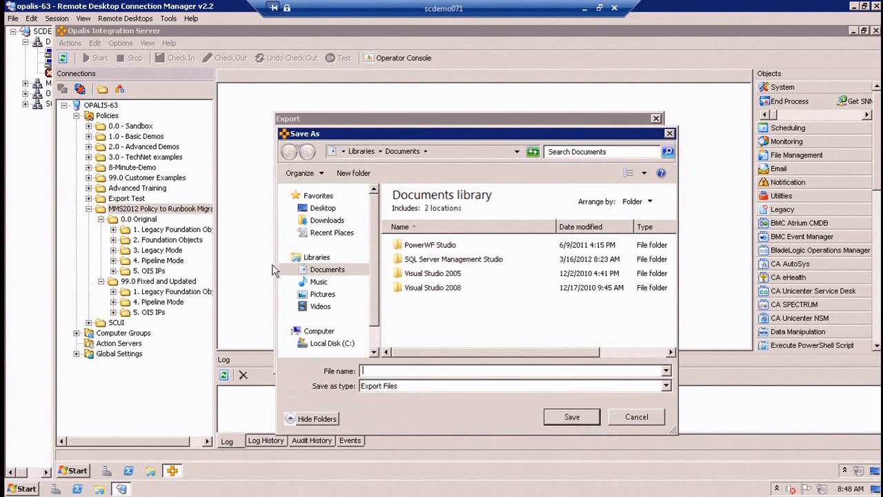
left_click(349, 345)
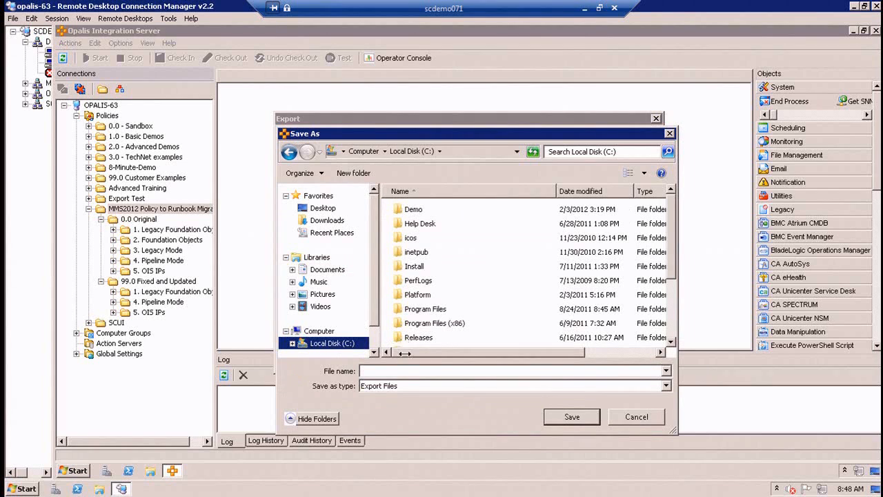
left_click(394, 371)
type("\\")
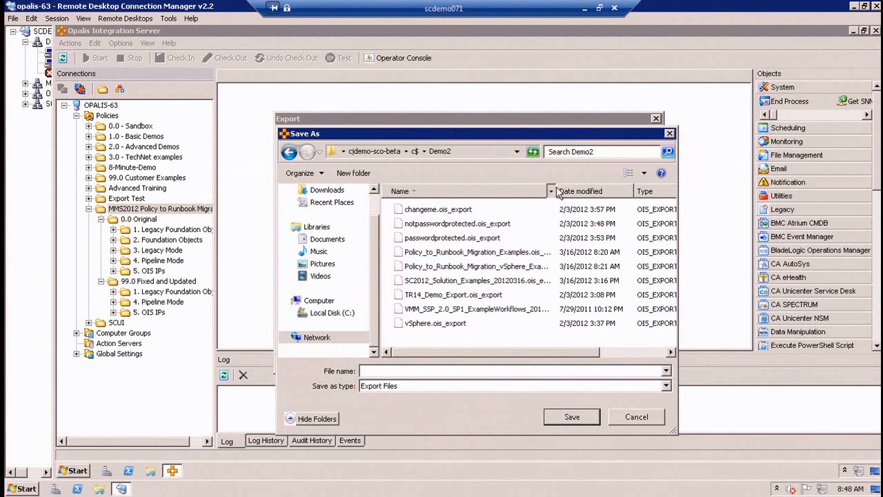
double_click(554, 192)
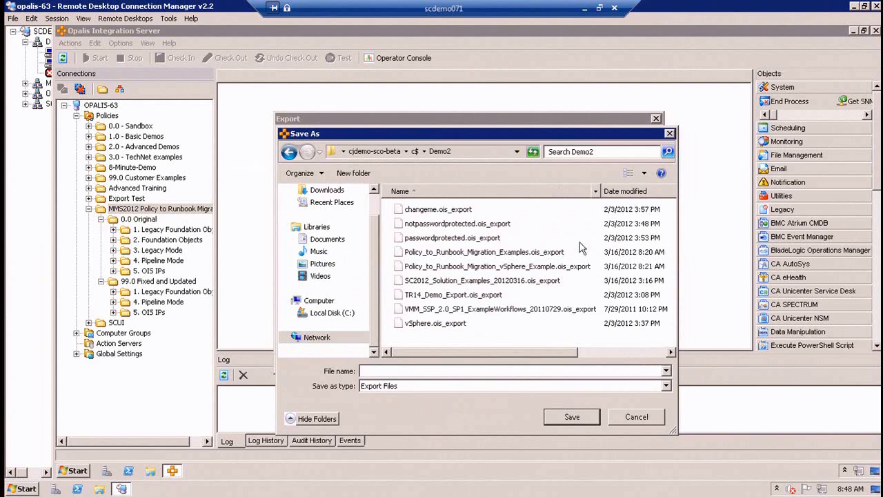
Replace the existing Policy_to_Runbook_Migration_Examples.ois_export with the new export, keeping sub folders, all global settings and global configurations included.
left_click(556, 268)
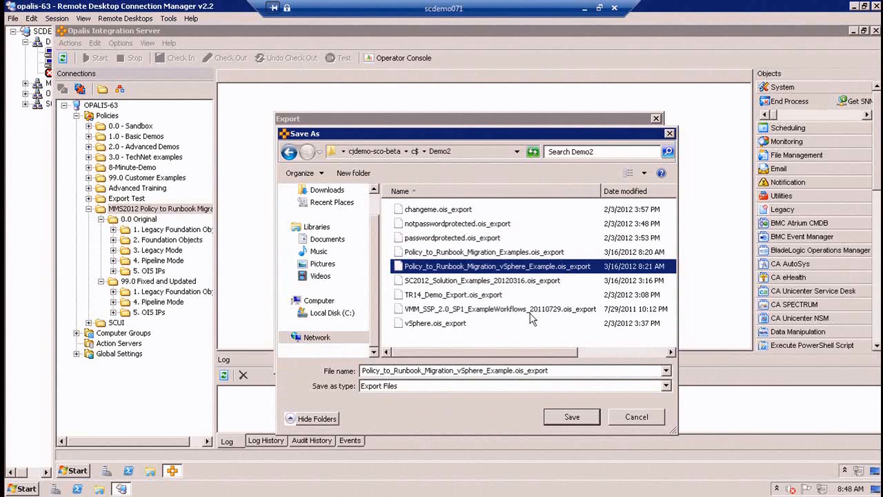
left_click(560, 254)
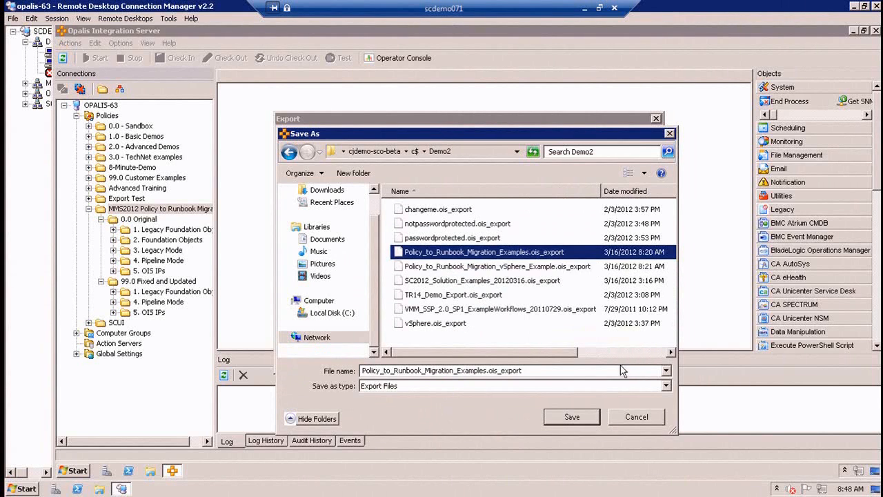
left_click(571, 416)
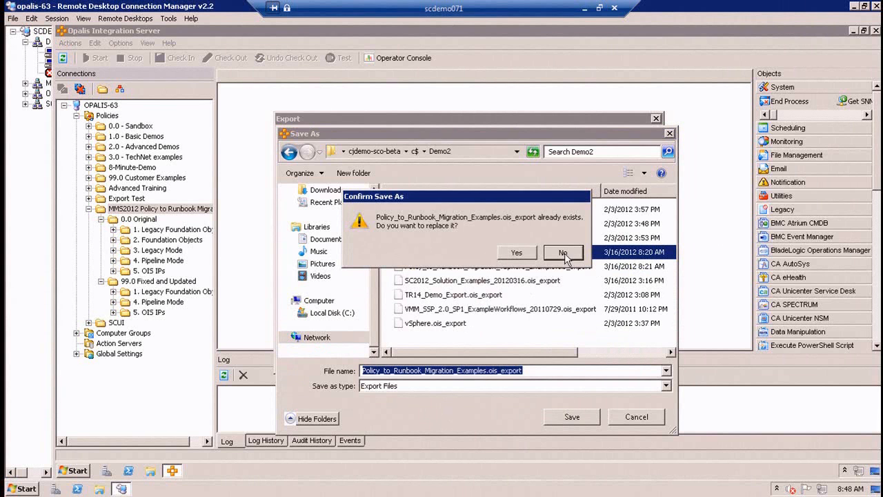
left_click(563, 253)
left_click(559, 417)
left_click(514, 253)
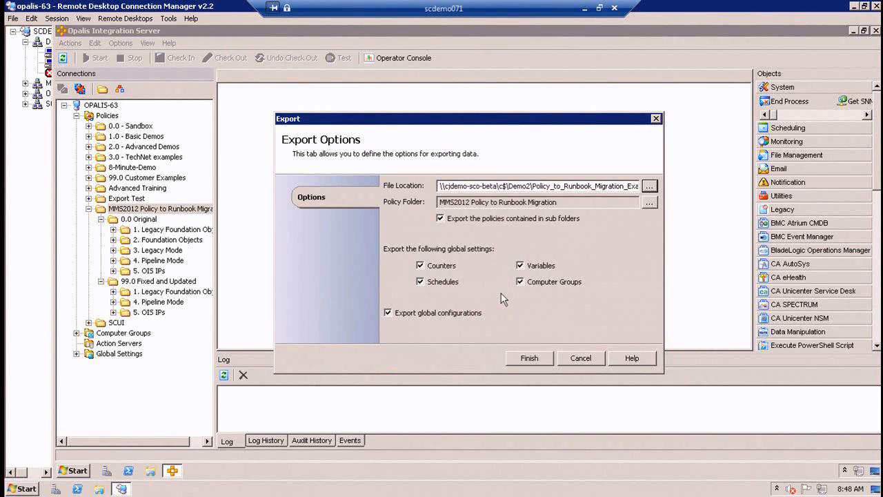
left_click(533, 363)
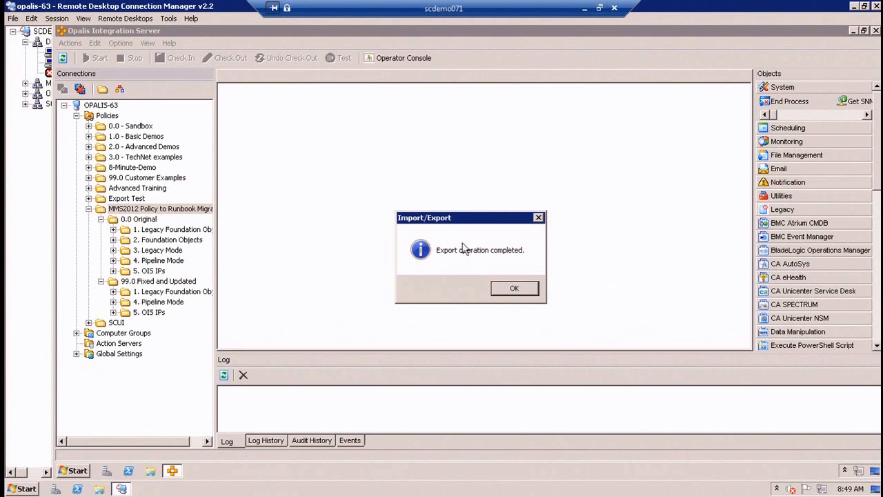
left_click(511, 288)
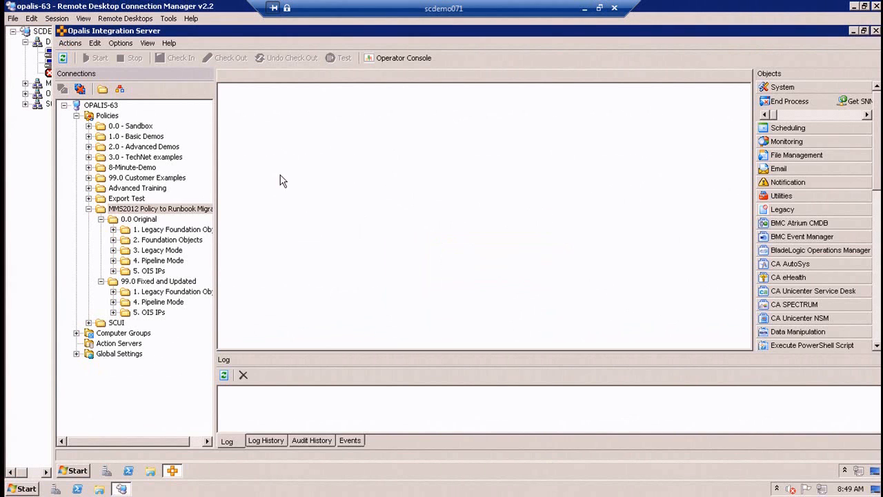
right_click(135, 208)
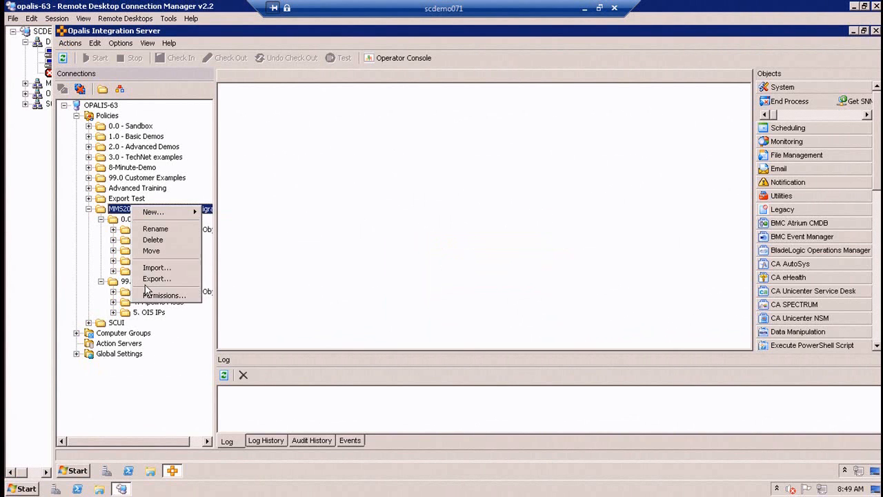
left_click(122, 220)
left_click(127, 209)
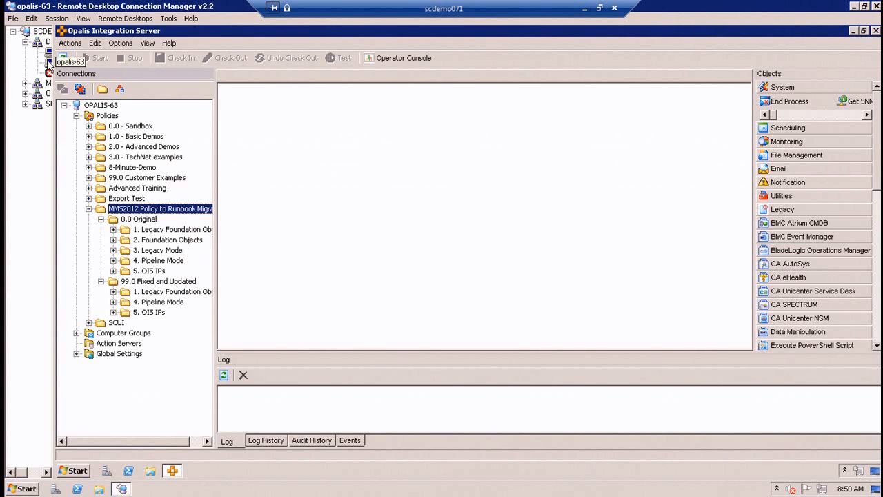
Switch to the cjdemo-sco-rtm session and start an import into the Runbooks folder.
left_click(50, 58)
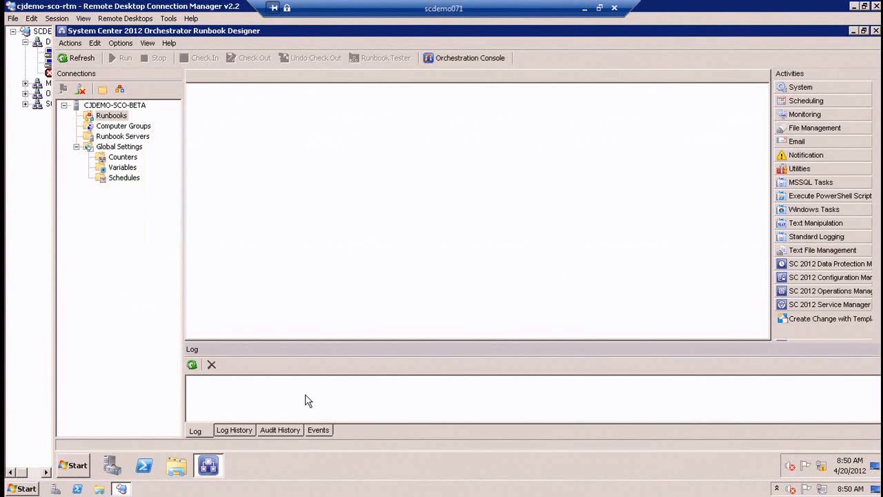
right_click(113, 116)
left_click(145, 176)
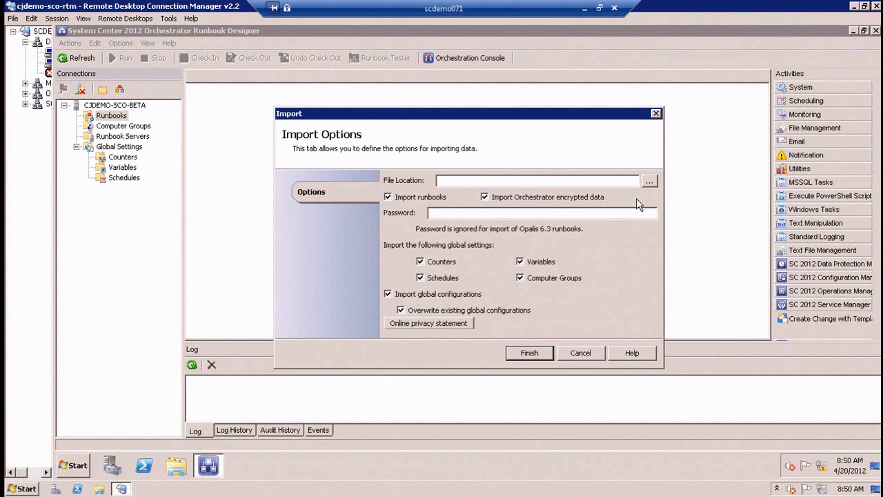
Import C:\Demo2\Policy_to_Runbook_Migration_Examples.ois_export with runbooks, encrypted data, all global settings and global configurations included, overwriting existing configurations.
left_click(648, 181)
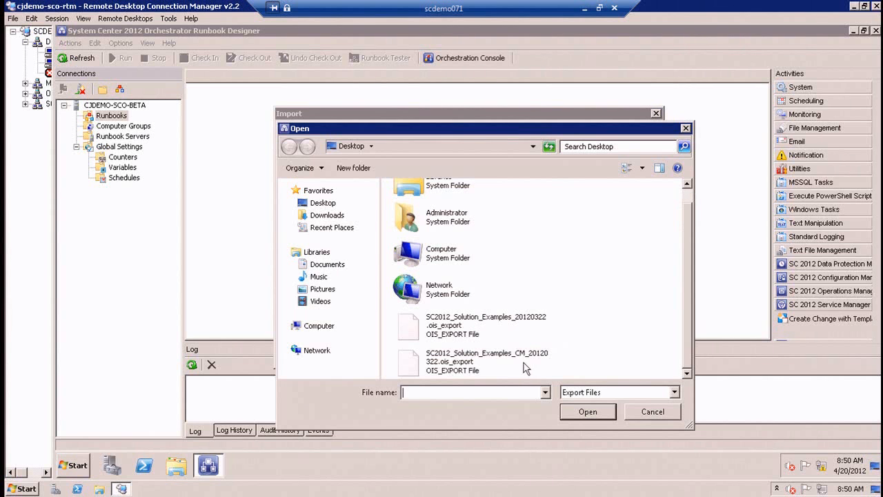
left_click(327, 203)
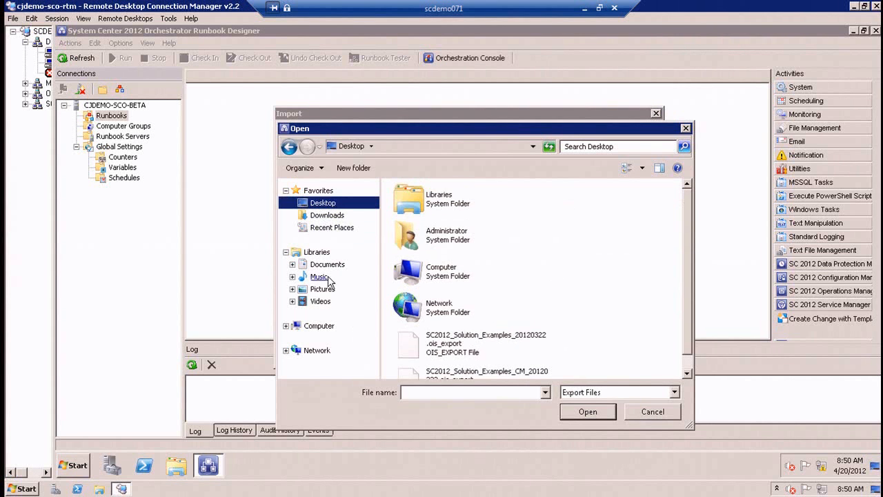
left_click(318, 327)
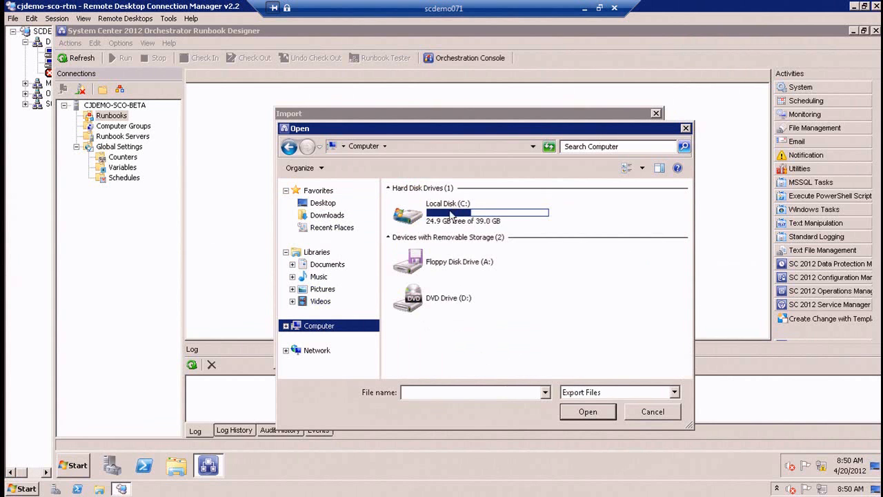
double_click(417, 207)
double_click(416, 247)
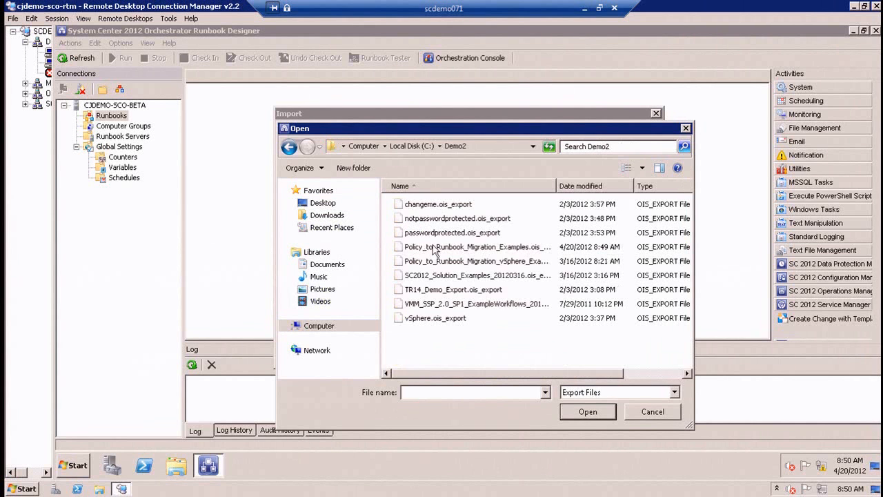
double_click(506, 247)
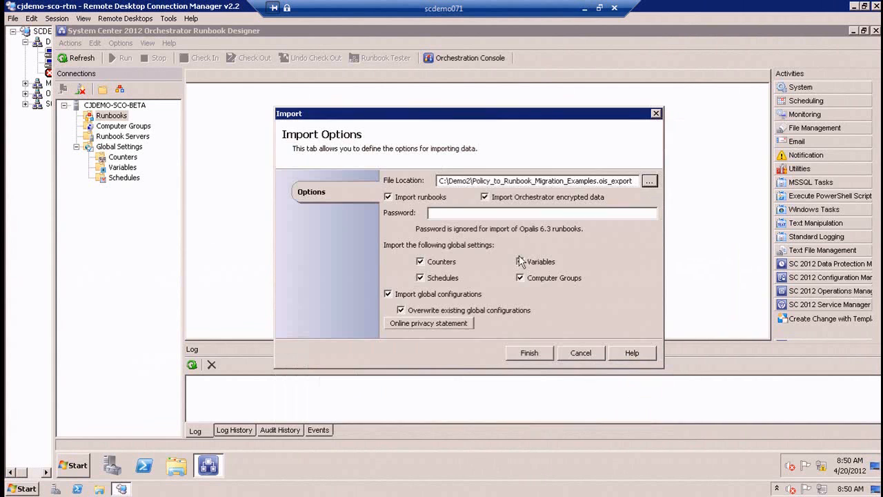
left_click(538, 355)
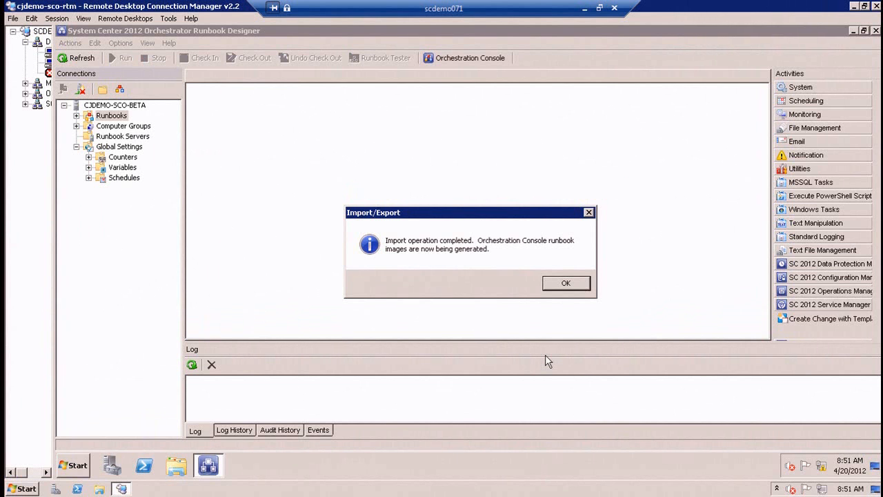
left_click(564, 283)
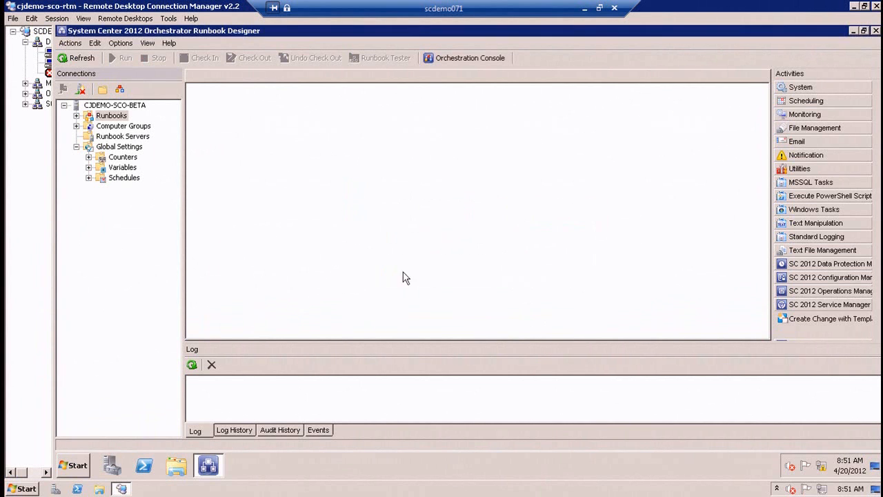
Examine the imported counters, variables and schedules in Global Settings, including the MMS2012 Policy to Runbook Migration variables folder.
left_click(76, 115)
left_click(89, 168)
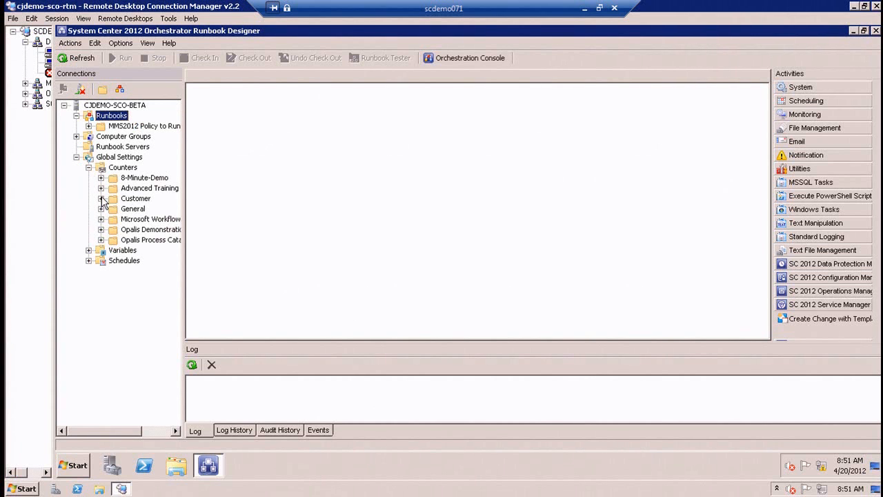
left_click(88, 251)
left_click(88, 332)
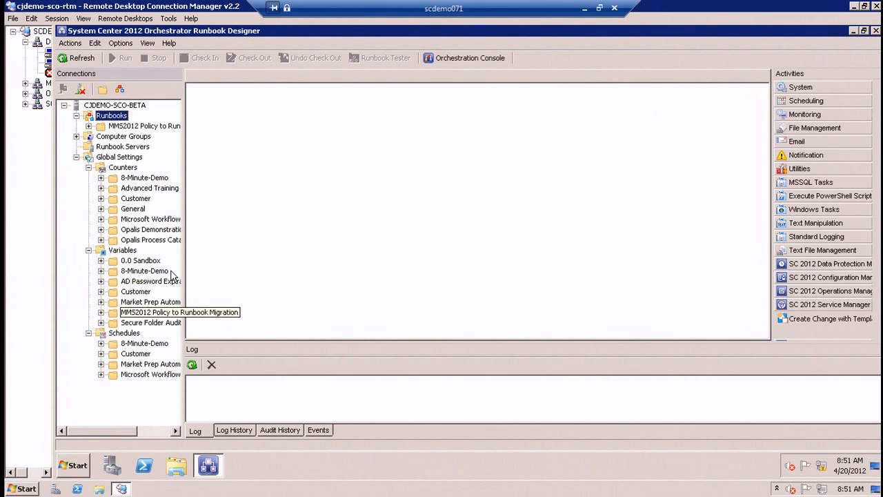
left_click(144, 312)
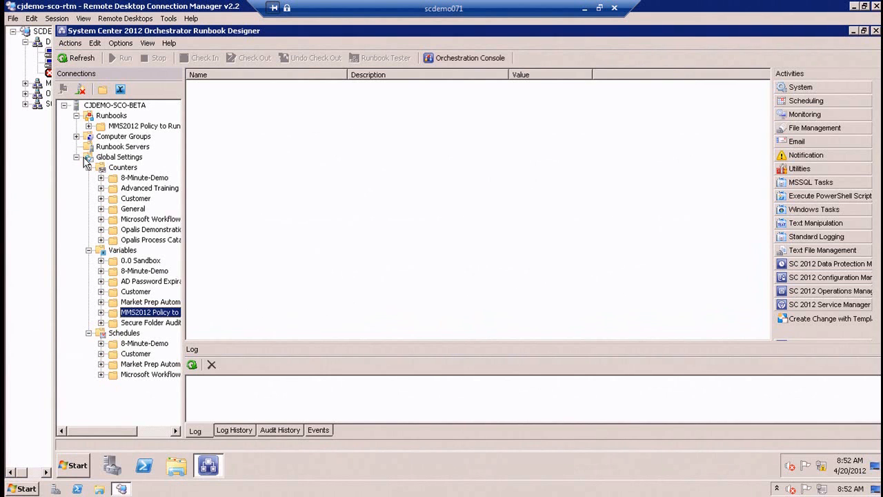
left_click(79, 158)
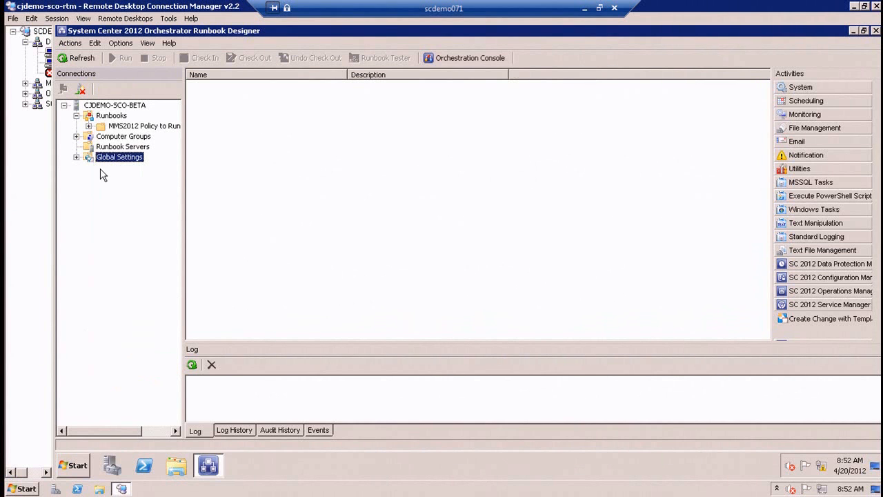
Show the subfolders of 0.0 Original and 99.0 Fixed and Updated in the imported MMS2012 folder, widening the tree to fit their names.
left_click(88, 127)
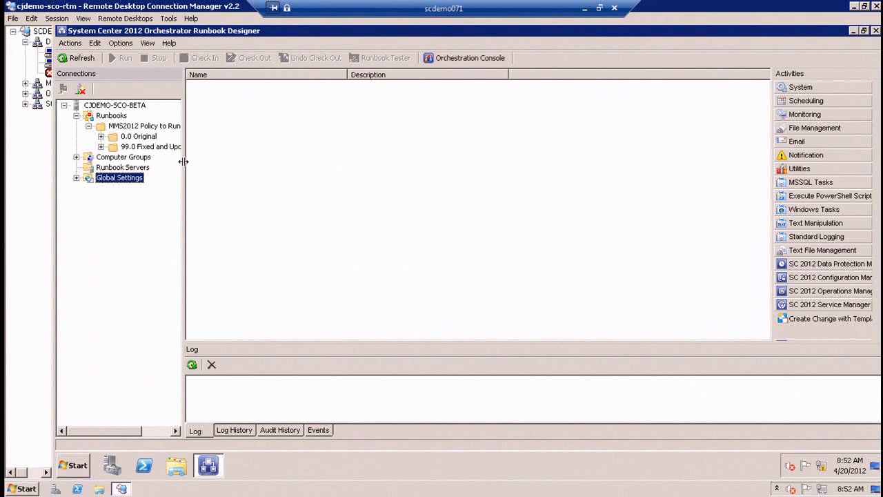
left_click_drag(262, 155, 257, 155)
left_click(100, 136)
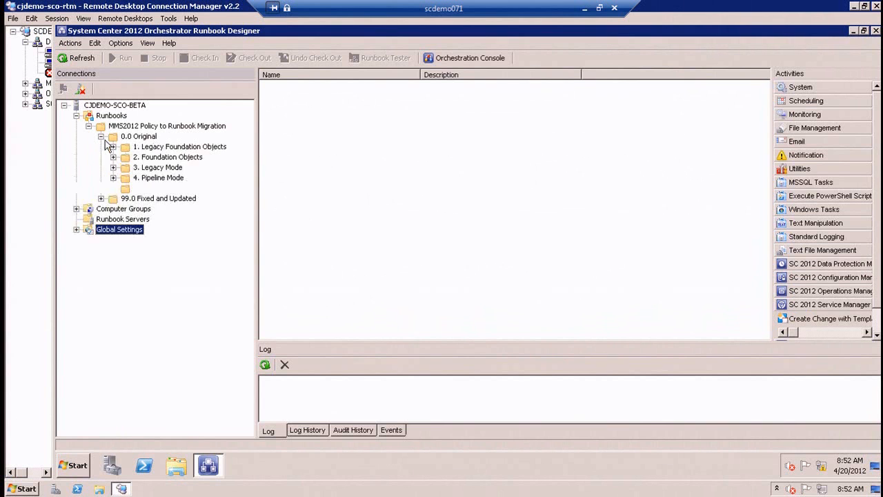
left_click(101, 198)
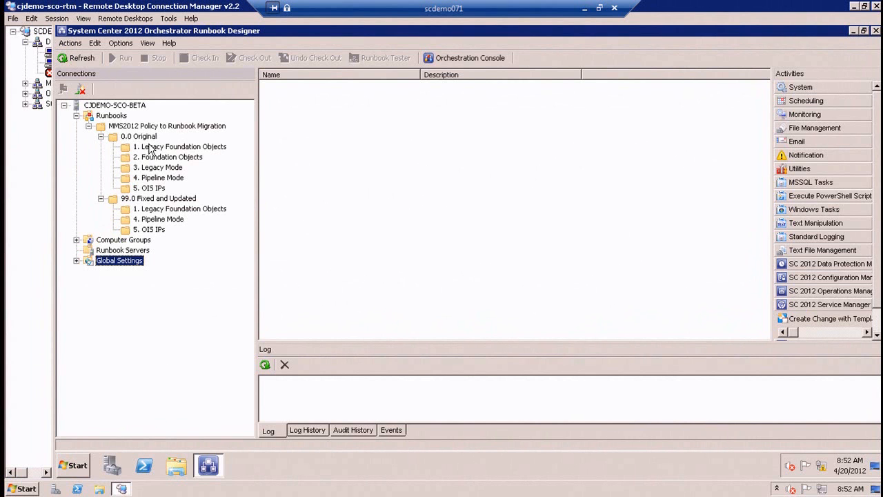
Switch to the opalis-63 session and view the 1.1 Legacy Foundation Objects policy in the 0.0 Original folder.
left_click(51, 64)
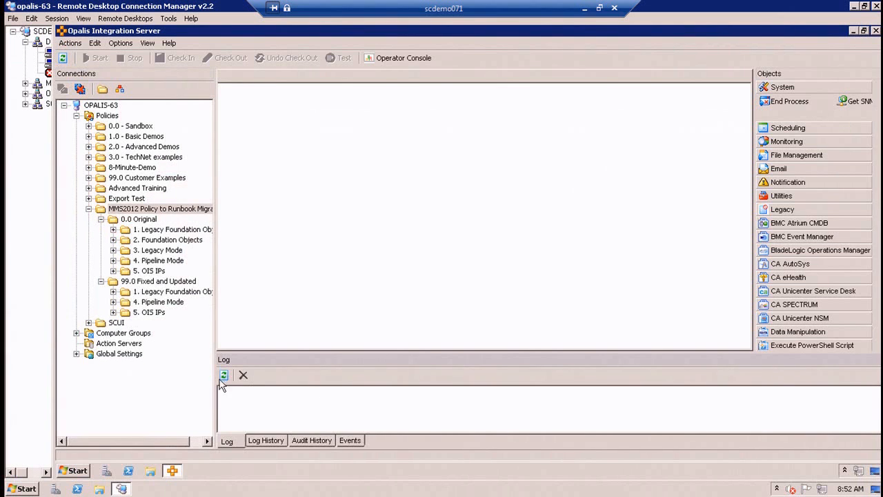
left_click(141, 394)
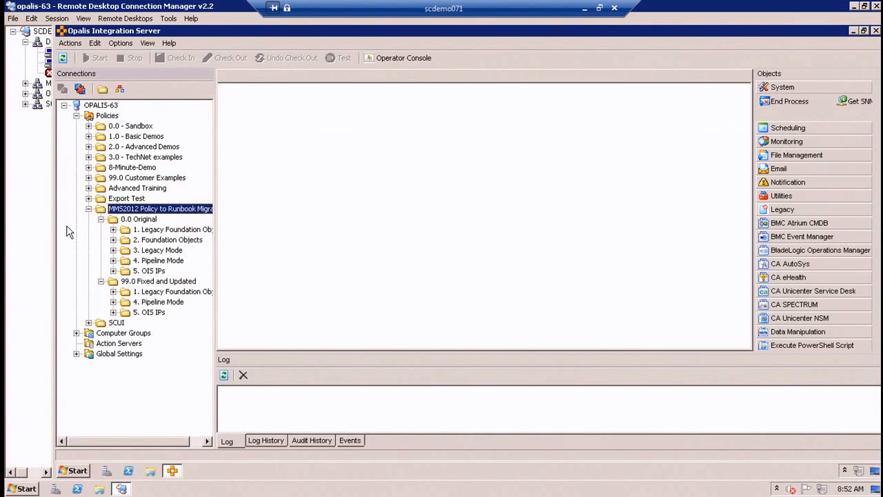
left_click(149, 230)
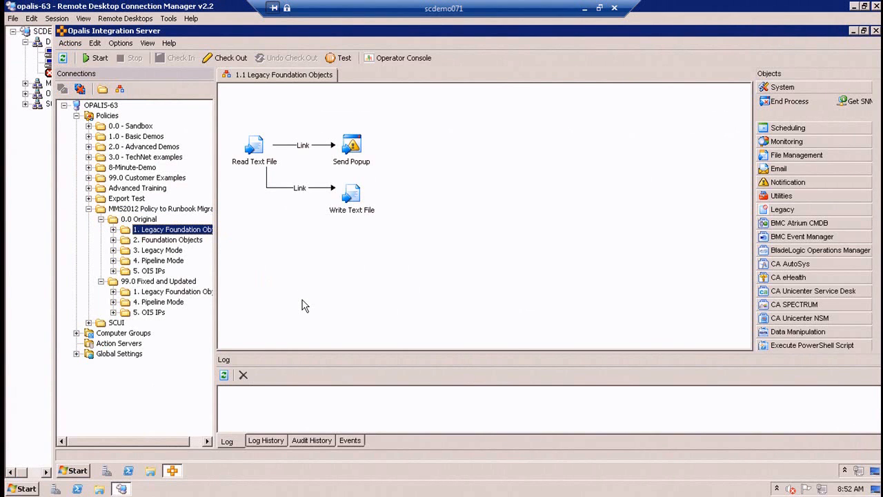
left_click(273, 160)
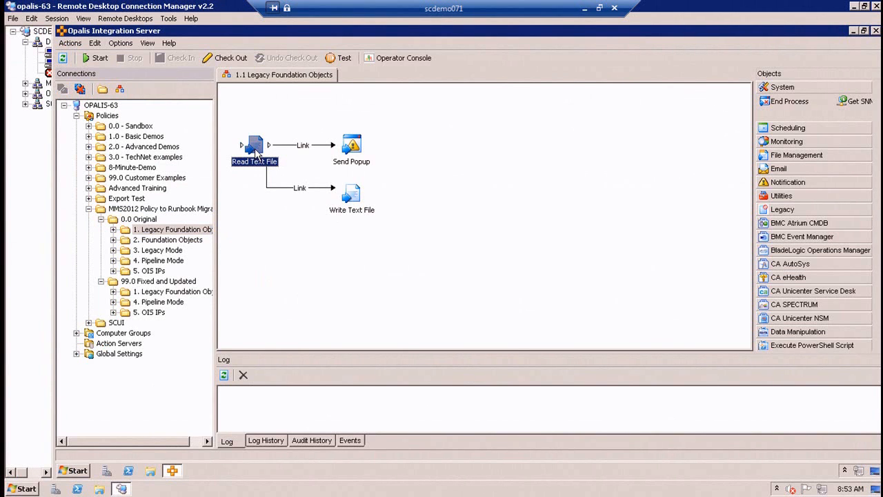
Examine the type options in the Read Text File object's general properties, leaving them as they are.
double_click(253, 148)
left_click(314, 199)
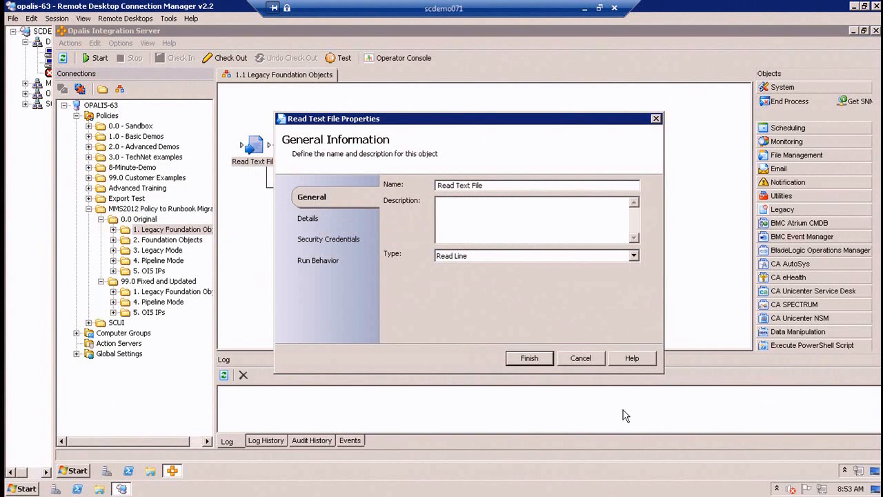
left_click(576, 260)
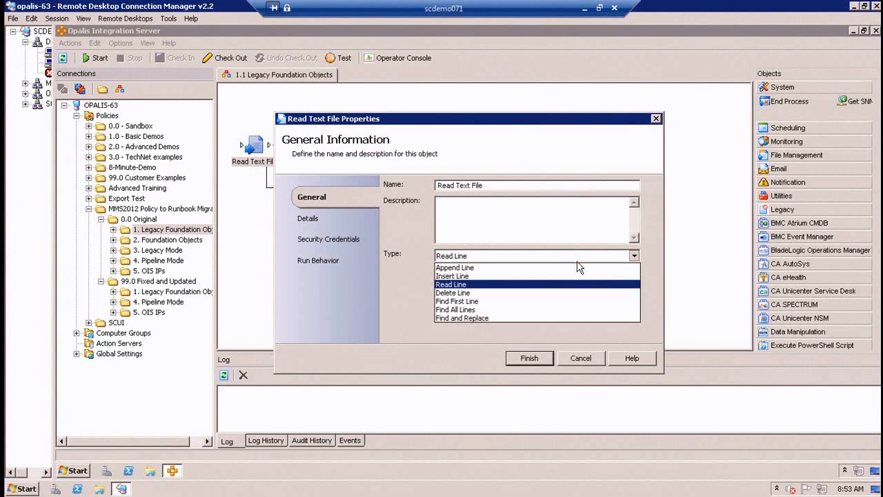
left_click(581, 333)
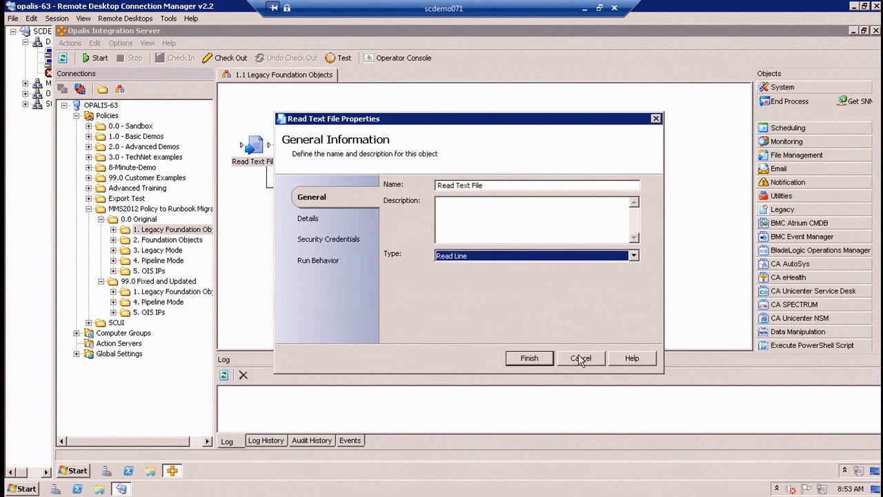
left_click(580, 357)
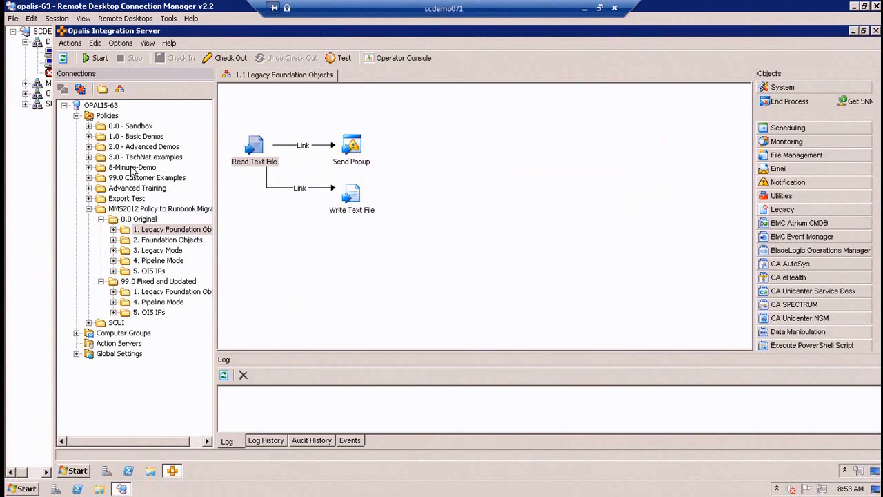
Switch to the cjdemo-sco-rtm session and try to view the Read Text File properties in the original 1.1 Legacy Foundation Objects runbook.
left_click(50, 52)
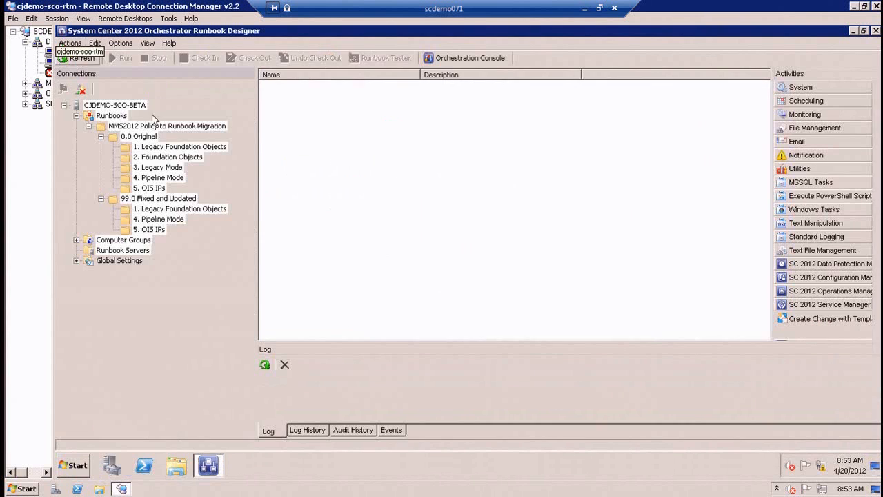
left_click(176, 146)
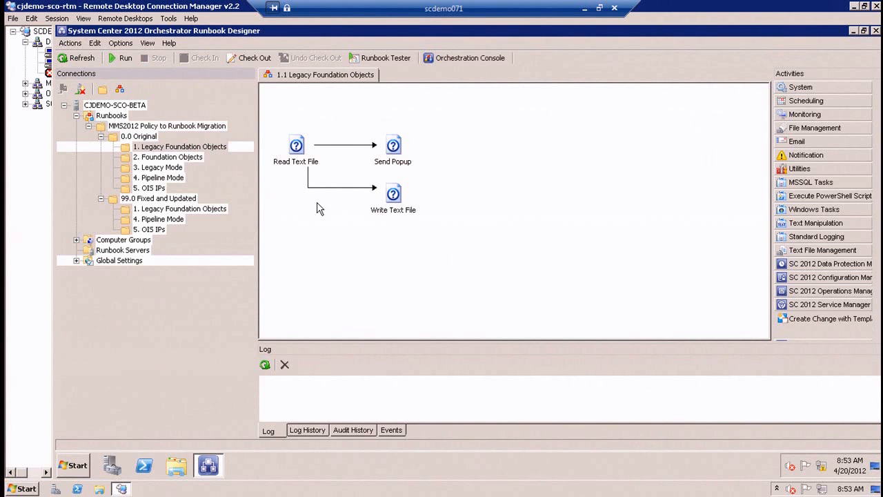
double_click(305, 146)
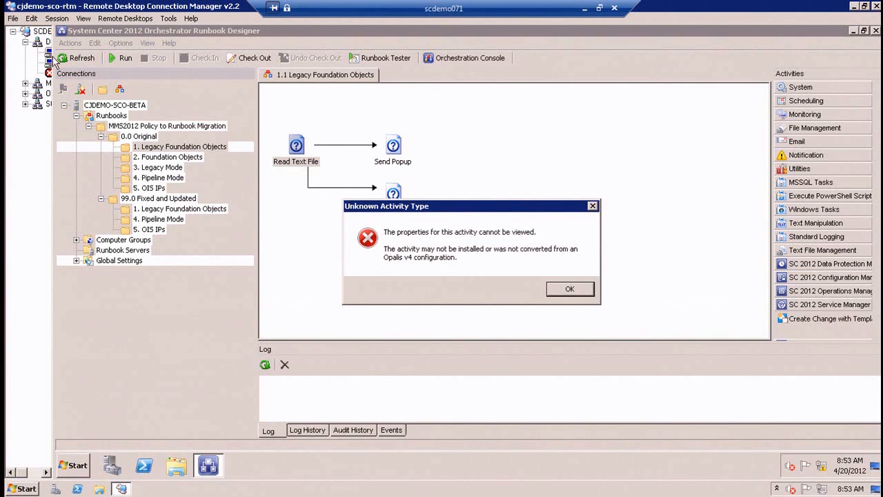
left_click(562, 289)
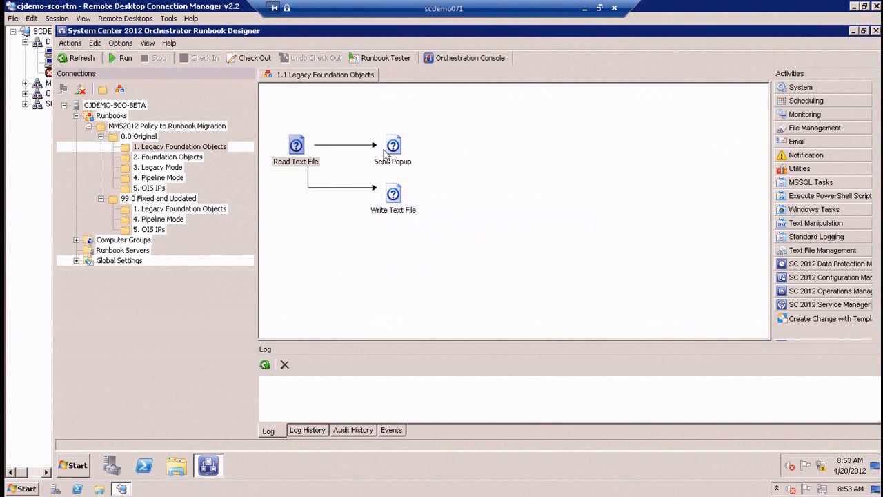
View the 99.0 Fixed and Updated version of 1.1 Legacy Foundation Objects in Orchestrator and in the opalis-63 session.
left_click(223, 214)
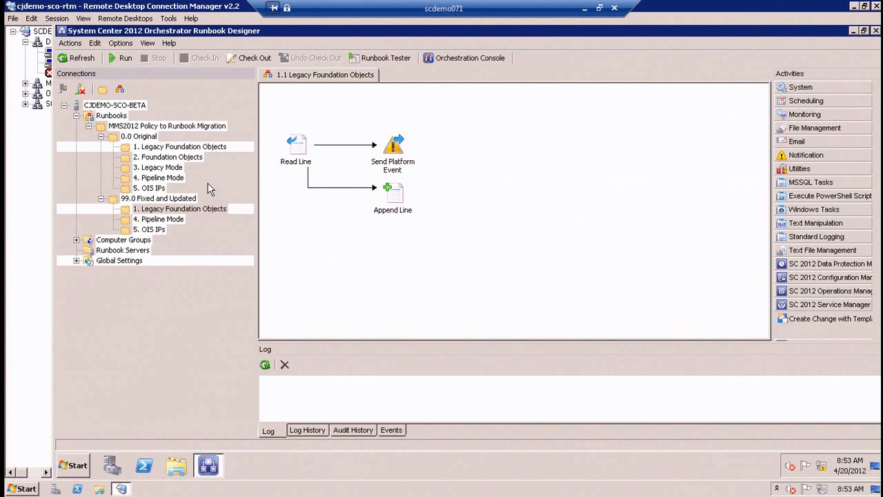
left_click(169, 331)
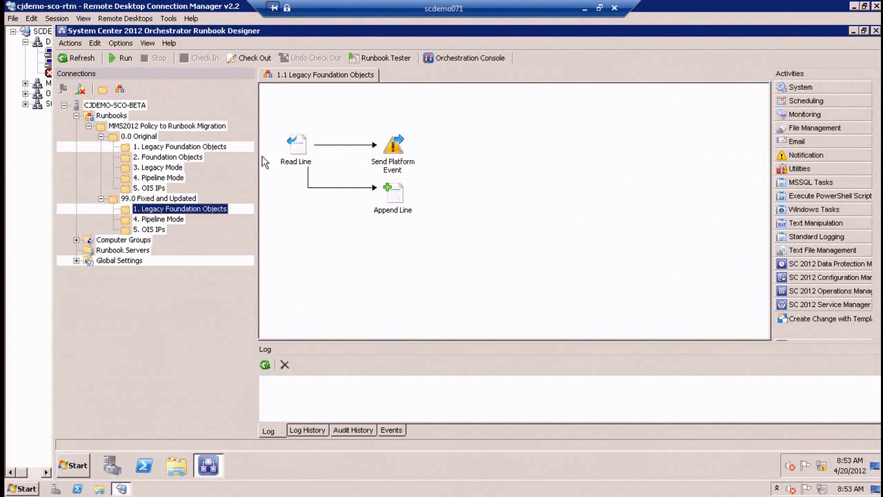
left_click(52, 65)
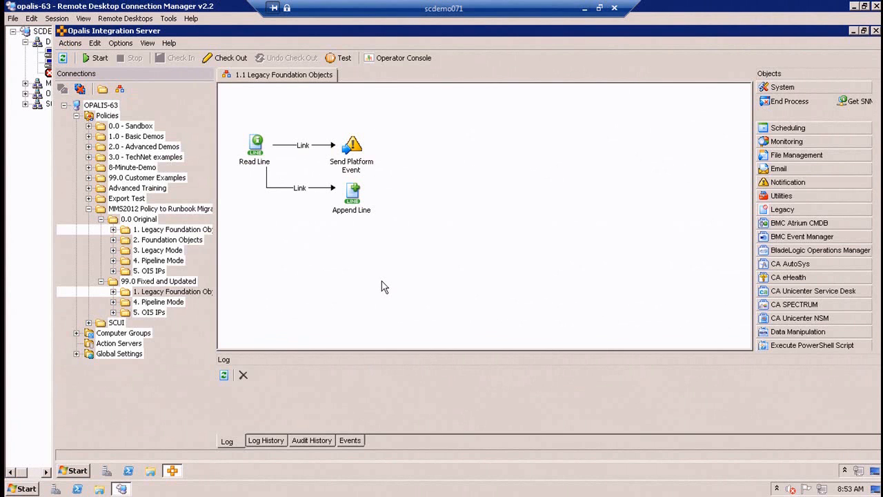
Return to the cjdemo-sco-rtm session and view the details of the Read Line activity in the fixed runbook.
left_click(49, 61)
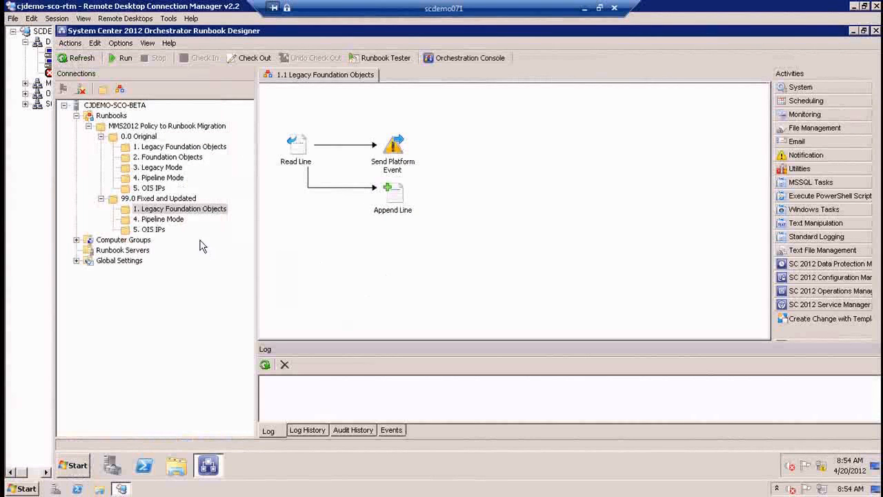
left_click(294, 149)
double_click(298, 151)
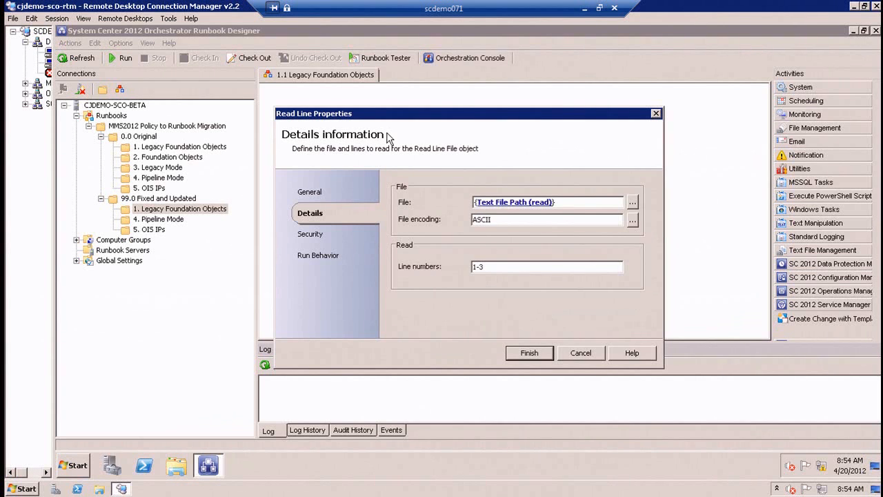
Switch to the opalis-63 session and check the file path, encoding and line numbers of its Read Line object for comparison.
left_click(48, 62)
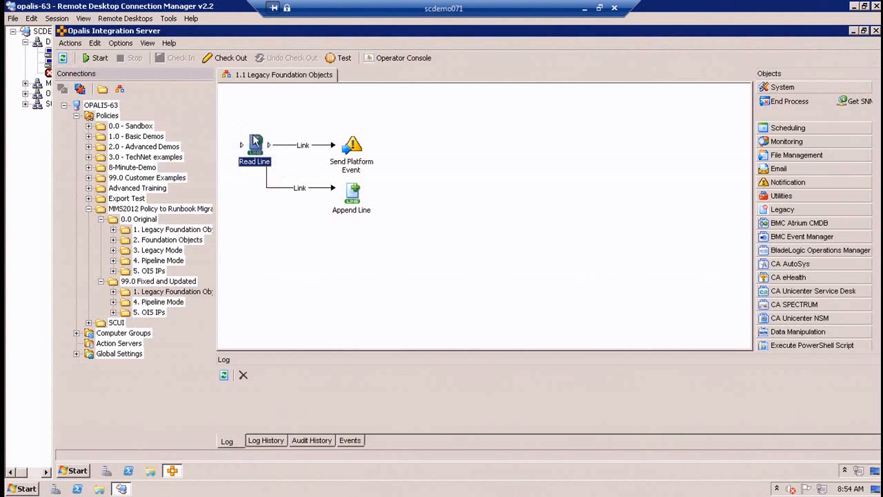
left_click(534, 207)
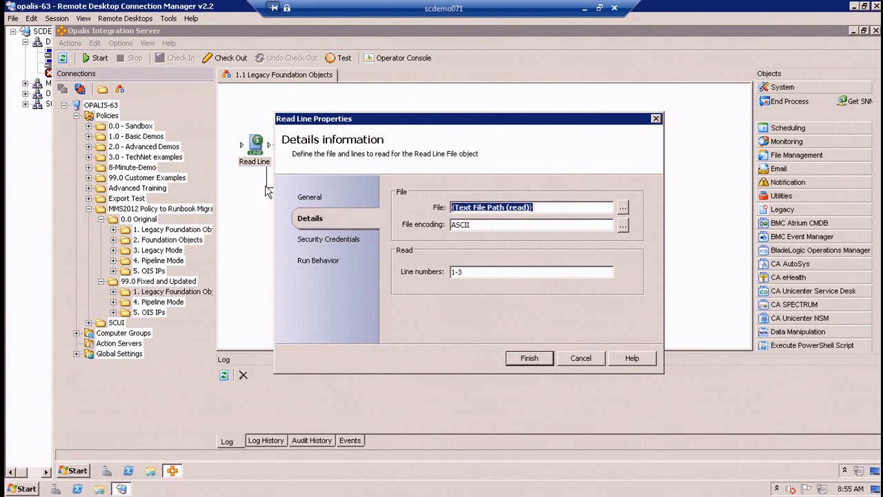
key("Escape")
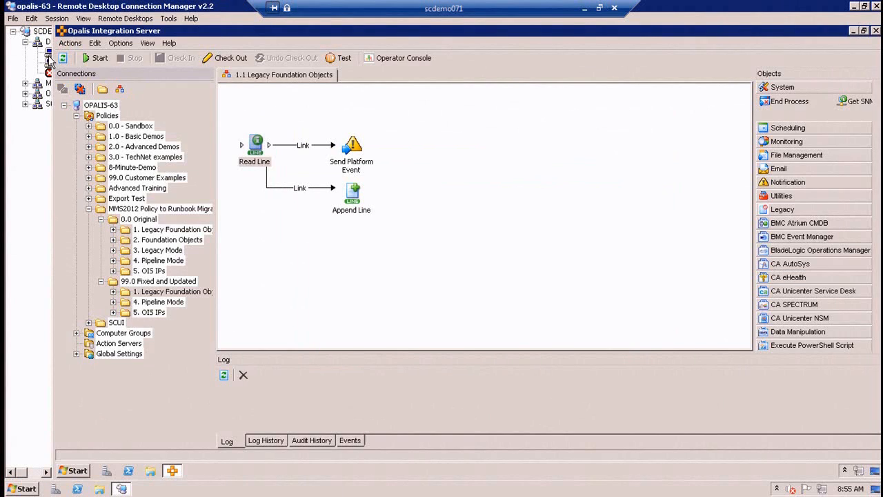
Go back to the cjdemo-sco-rtm session and check the Read Line activity's line numbers, closing its properties without changes.
left_click(49, 53)
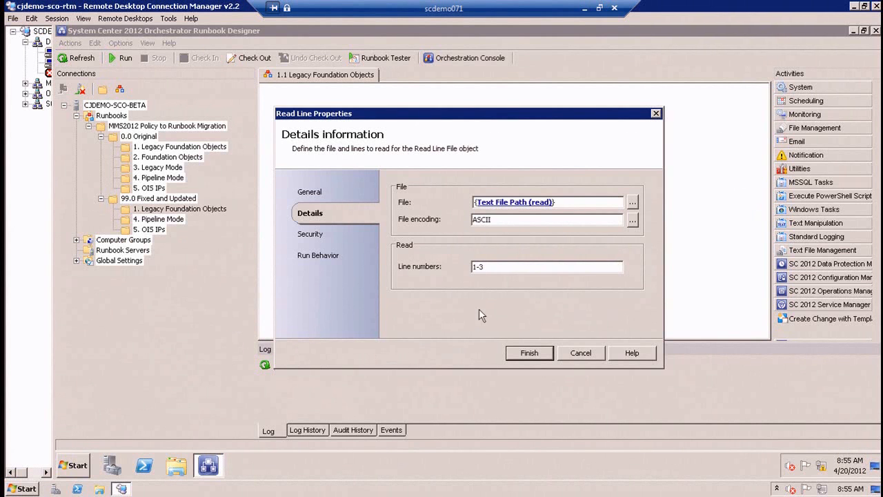
left_click_drag(496, 267, 396, 266)
left_click(578, 352)
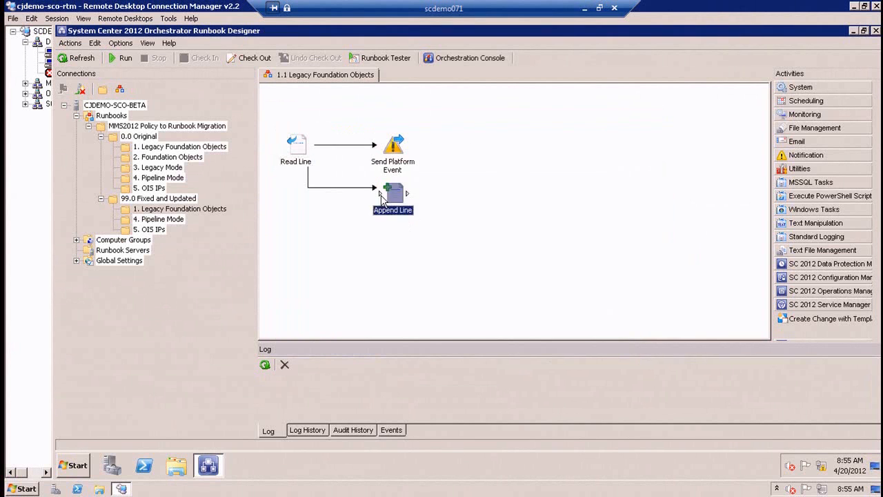
Review the details of the Append Line and Send Platform Event activities in the fixed runbook without changing them.
double_click(386, 195)
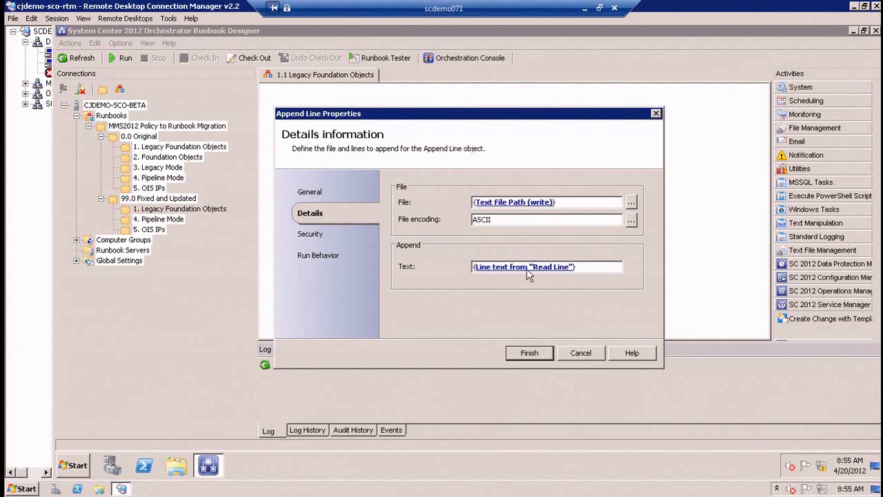
left_click(581, 353)
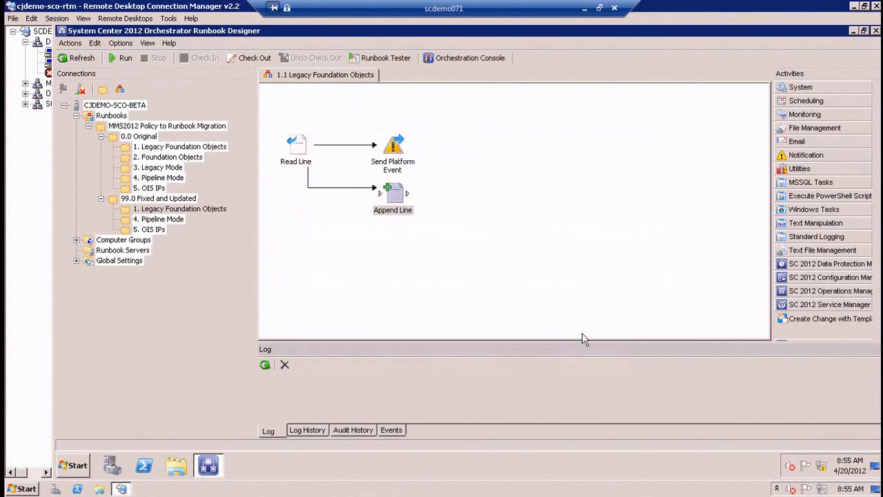
double_click(406, 147)
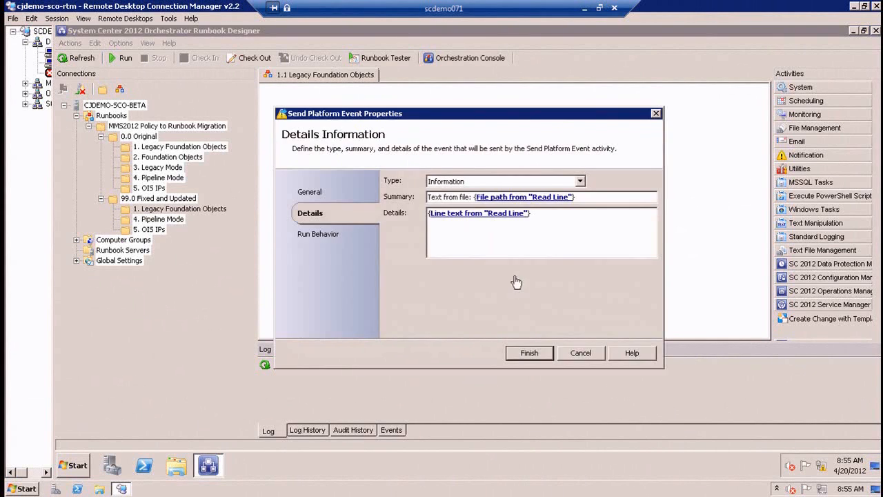
left_click_drag(474, 121, 559, 210)
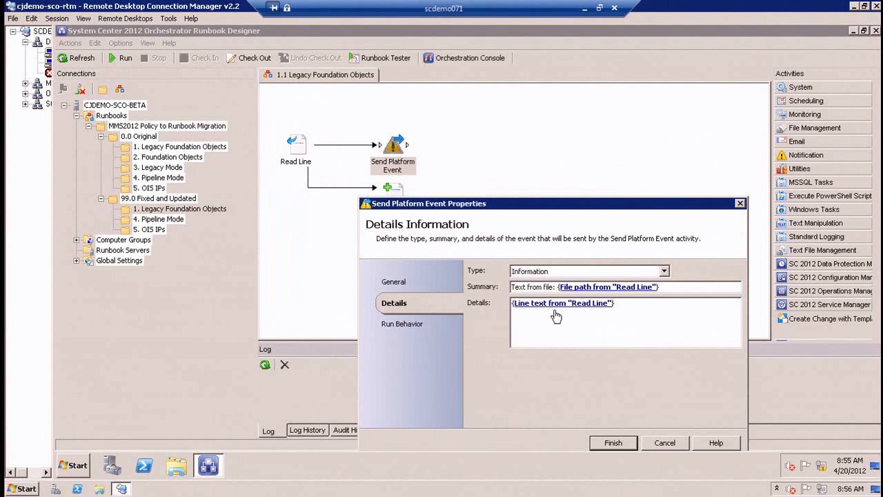
left_click(661, 446)
Compare the 0.0 Original and 99.0 Fixed and Updated versions of the 1.1 Legacy Foundation Objects runbook.
left_click(187, 146)
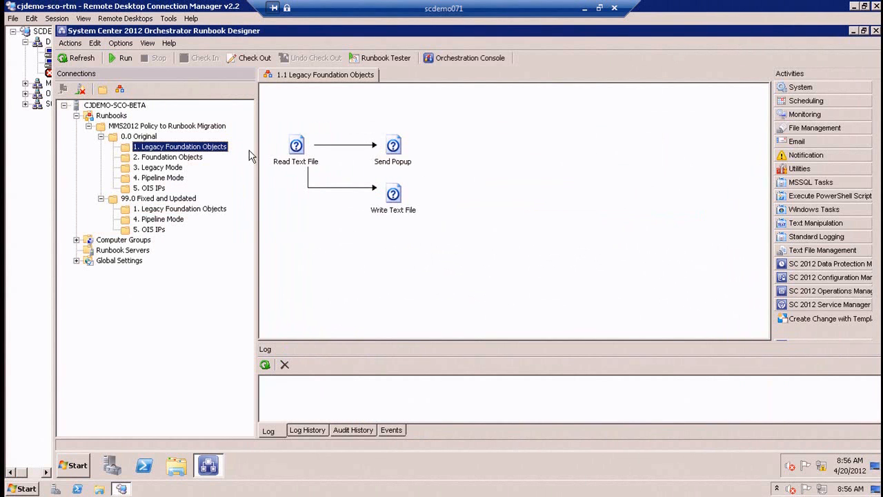
left_click(202, 209)
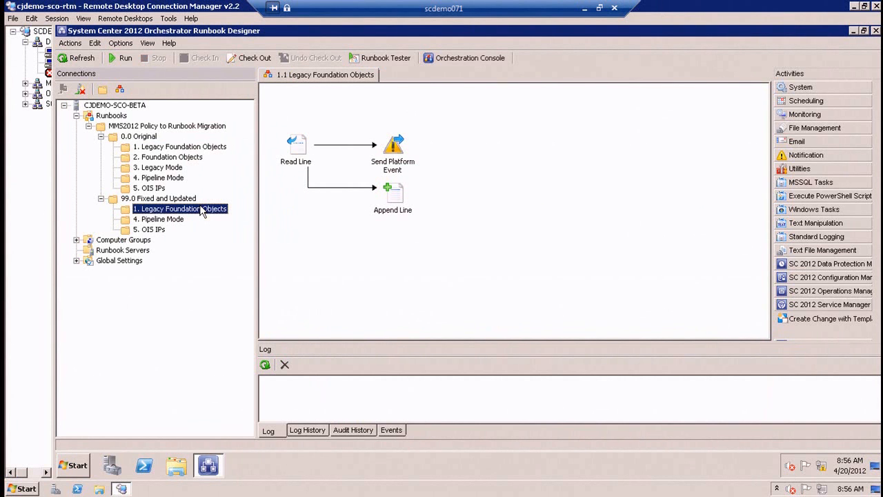
Review the Query Database activity's query and connection settings in the original 2.1 Foundation Objects runbook without changing them.
left_click(127, 157)
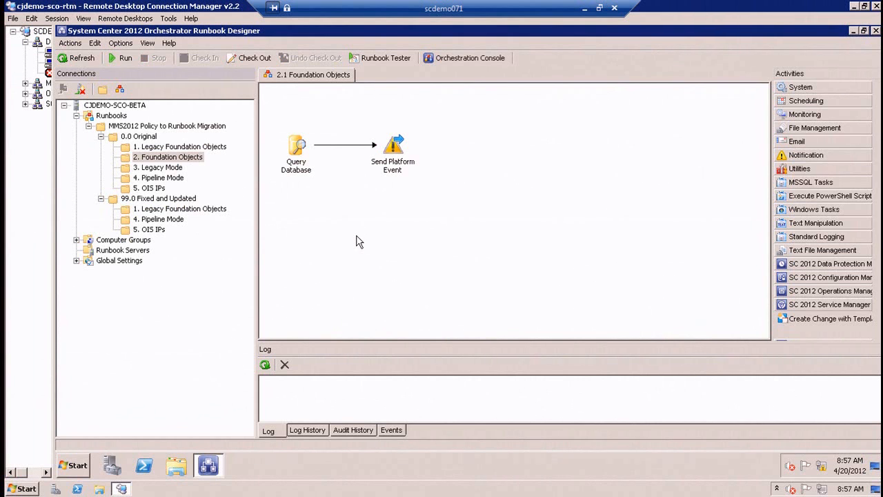
left_click(298, 164)
double_click(298, 164)
left_click_drag(489, 234, 359, 91)
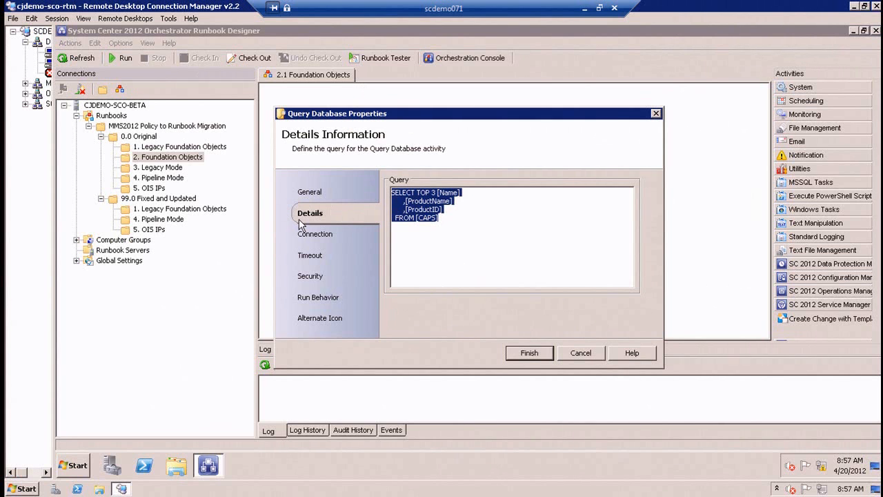
left_click(315, 236)
left_click(515, 239)
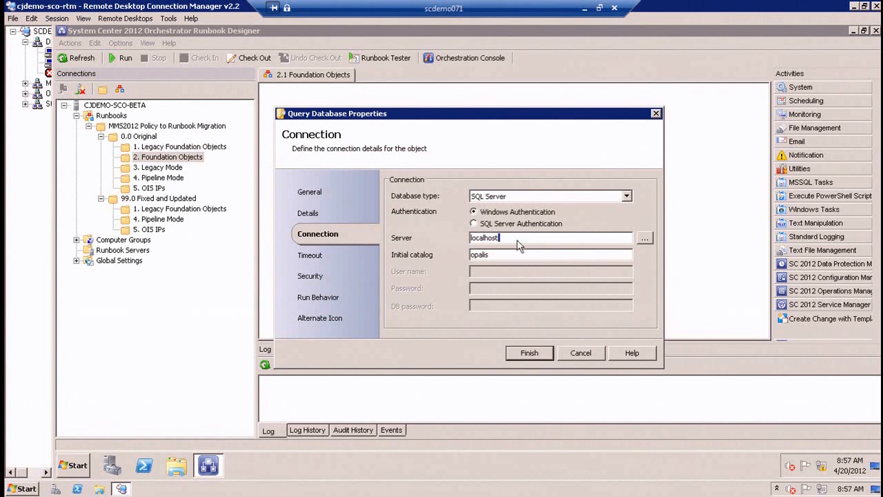
left_click_drag(503, 239, 442, 236)
left_click(583, 356)
Start SQL Server Management Studio and return to Runbook Designer to recheck the Query Database activity's server and initial catalog.
left_click(73, 465)
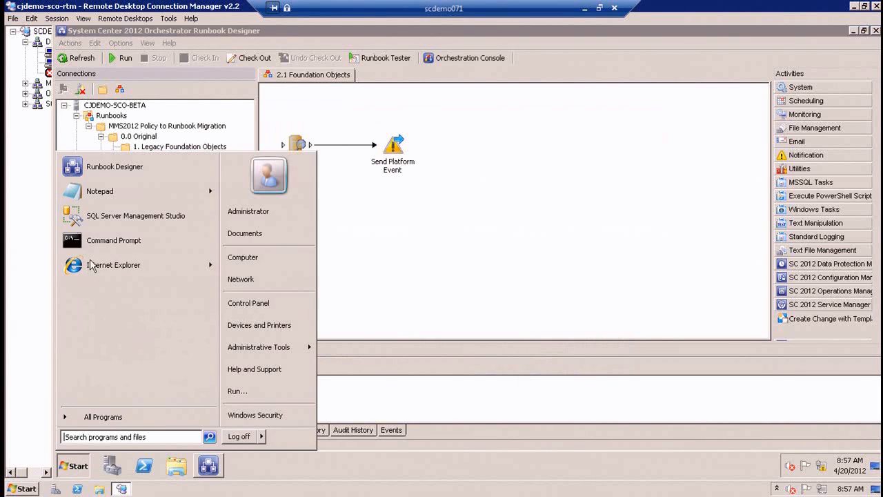
left_click(125, 216)
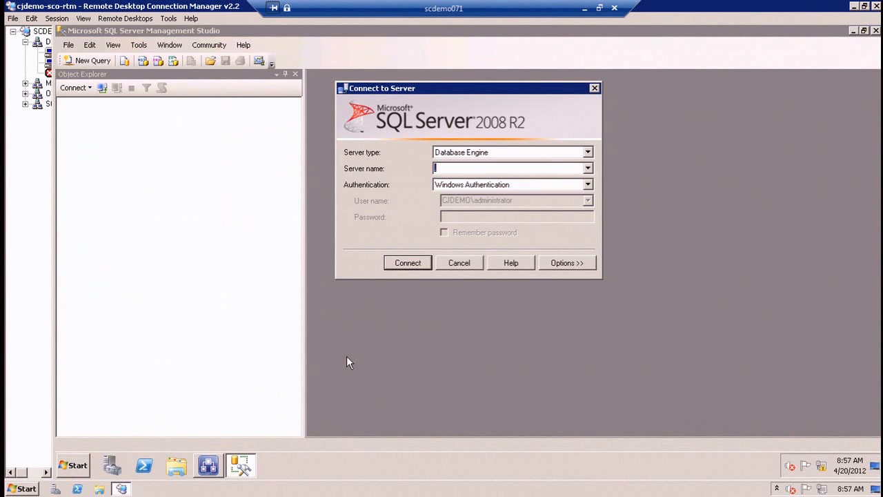
left_click(207, 466)
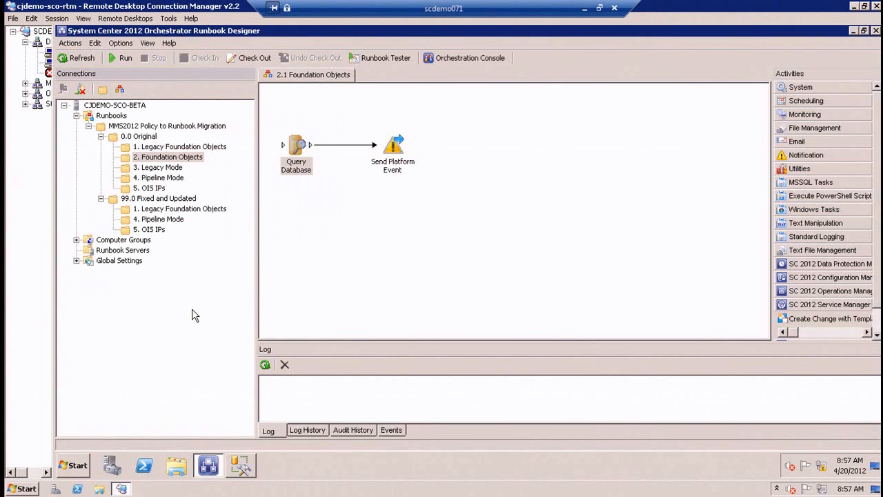
double_click(304, 169)
left_click(316, 235)
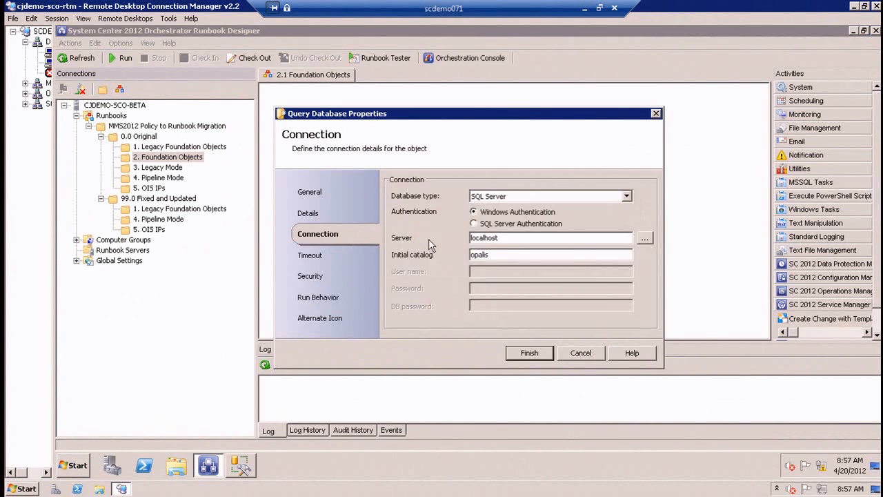
left_click_drag(494, 253, 407, 250)
List the local server's databases in SQL Server Management Studio, and recheck the Query Database query in Runbook Designer without changing it.
left_click(241, 467)
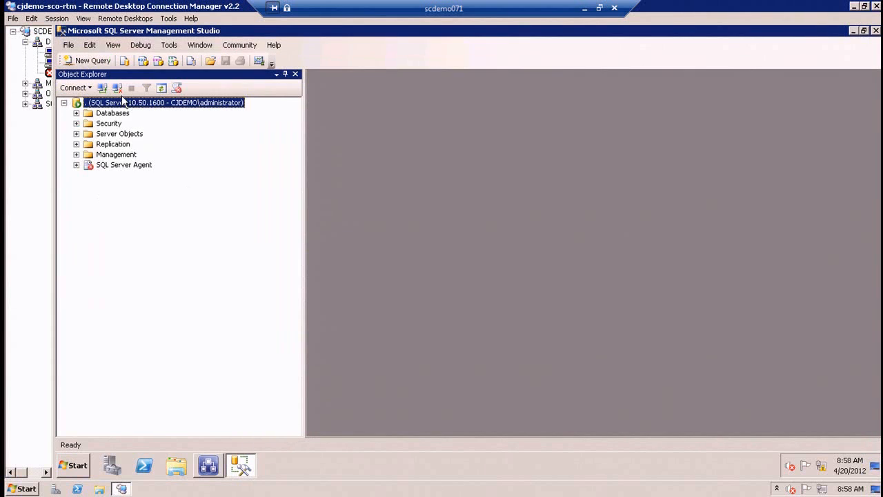
left_click(76, 113)
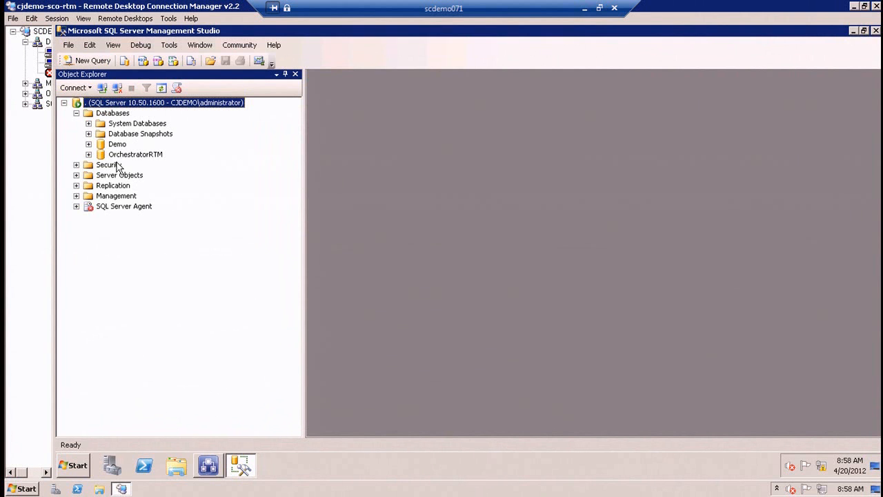
left_click(211, 469)
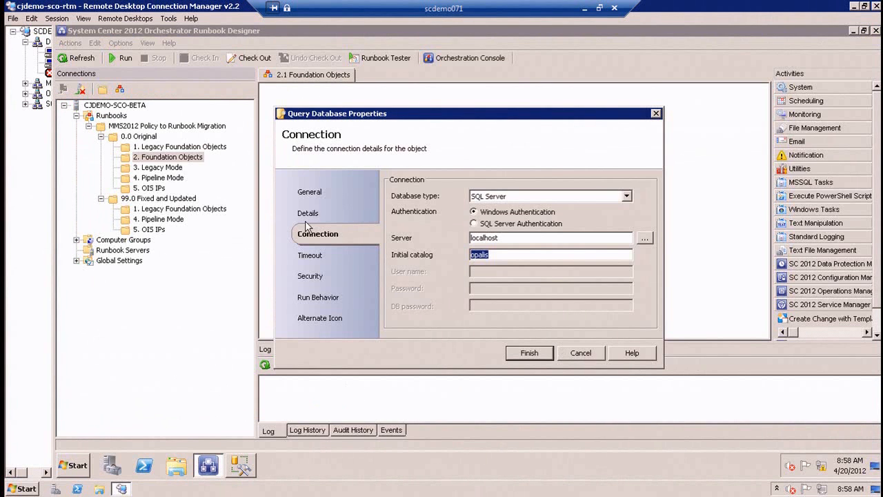
left_click(329, 216)
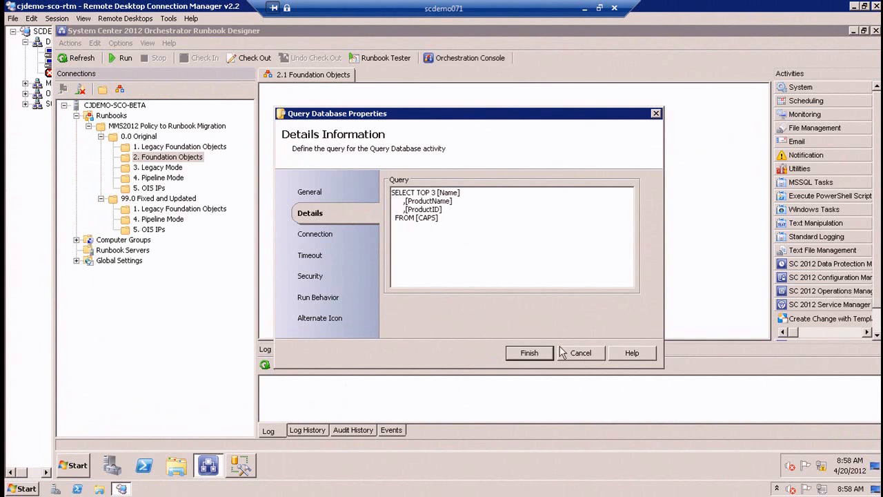
left_click(580, 354)
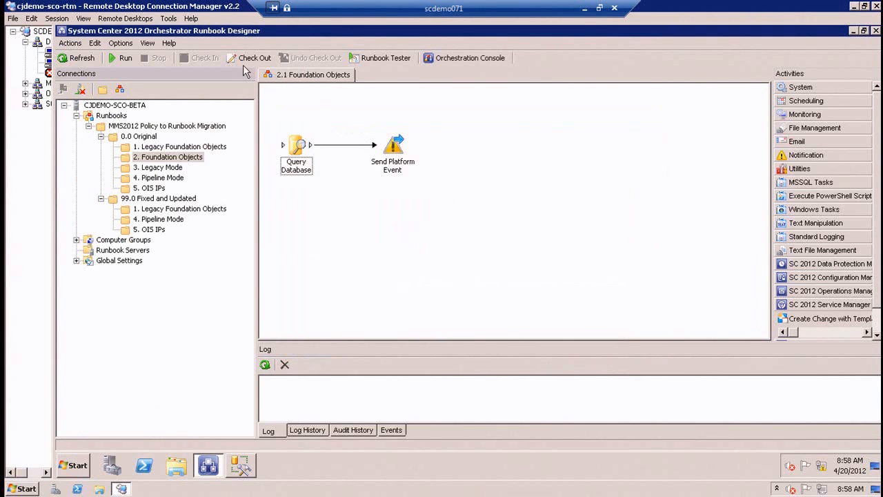
Check out the 2.1 Foundation Objects runbook and inspect the Query Database activity's source table and connection settings.
left_click(248, 61)
double_click(297, 148)
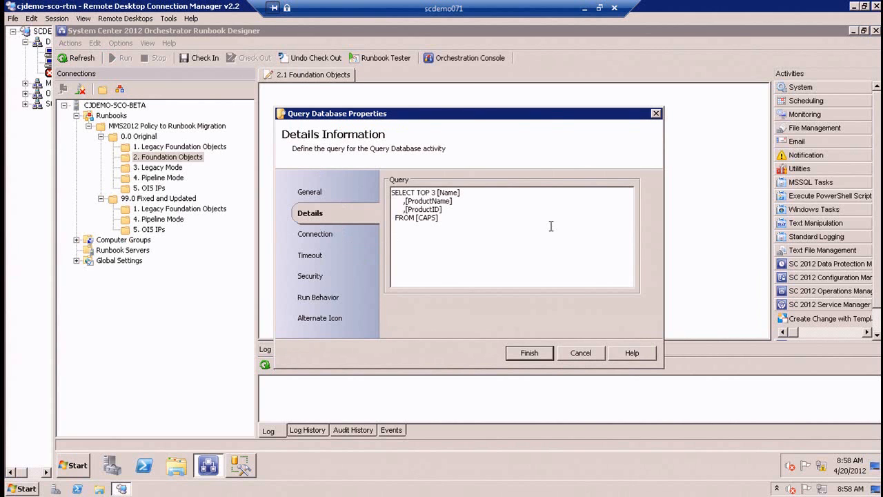
double_click(425, 220)
left_click(331, 235)
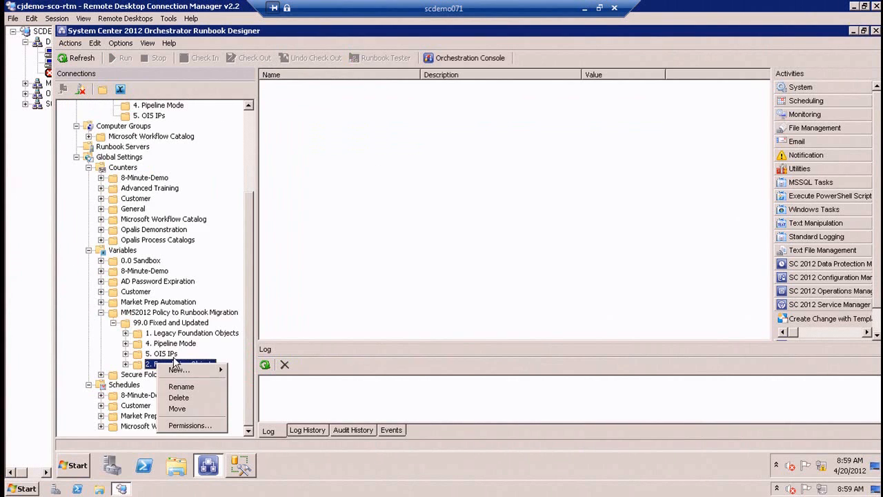
Create a variable named SQL Server with the value CJDEMO-SCO-BETA in the 99.0 Fixed and Updated > 2. Foundation Objects variables folder.
mouse_move(185, 369)
left_click(246, 384)
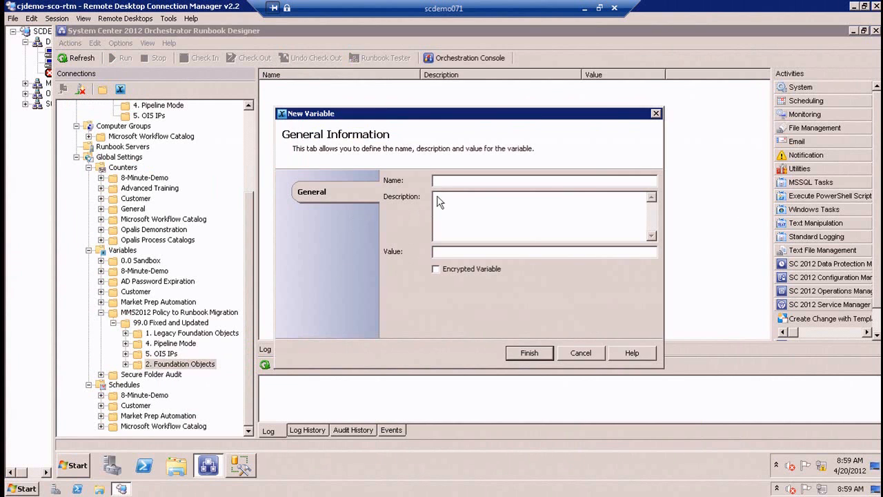
left_click(455, 181)
type("SQL")
type("CJ")
type("DEMO-SCO-BETA")
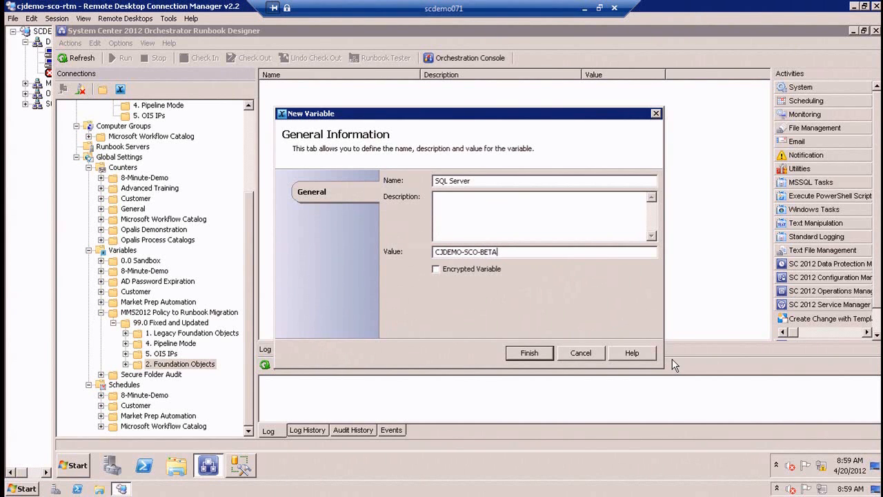
left_click(515, 357)
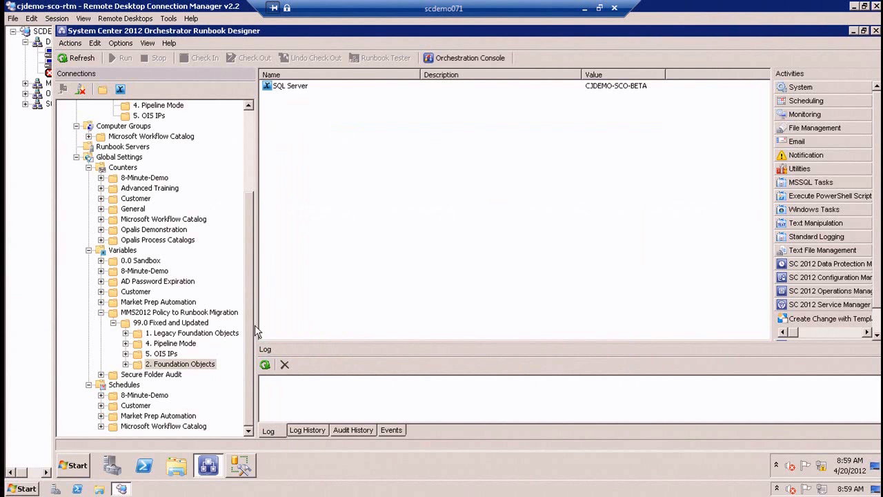
Create a second variable in the same folder named SQL Database with the value OrchestratorRTM.
right_click(432, 141)
mouse_move(476, 152)
left_click(522, 166)
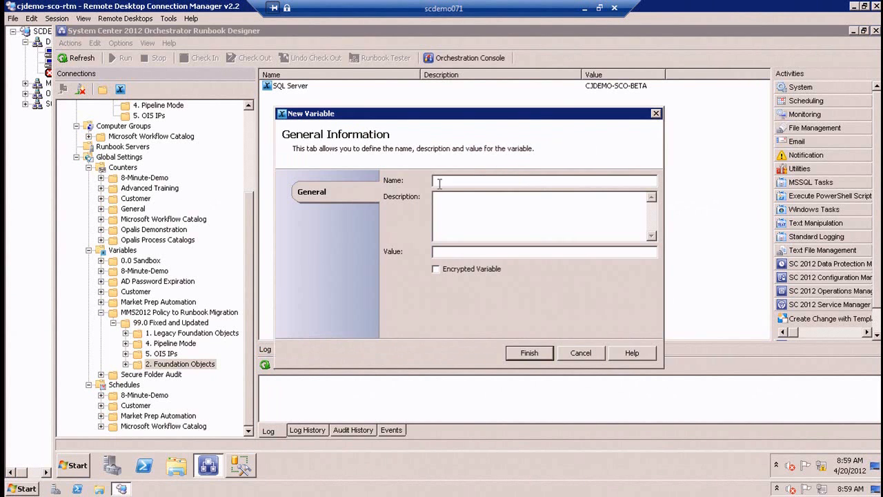
type("SQ")
type("Orchestrato")
type("rRTM")
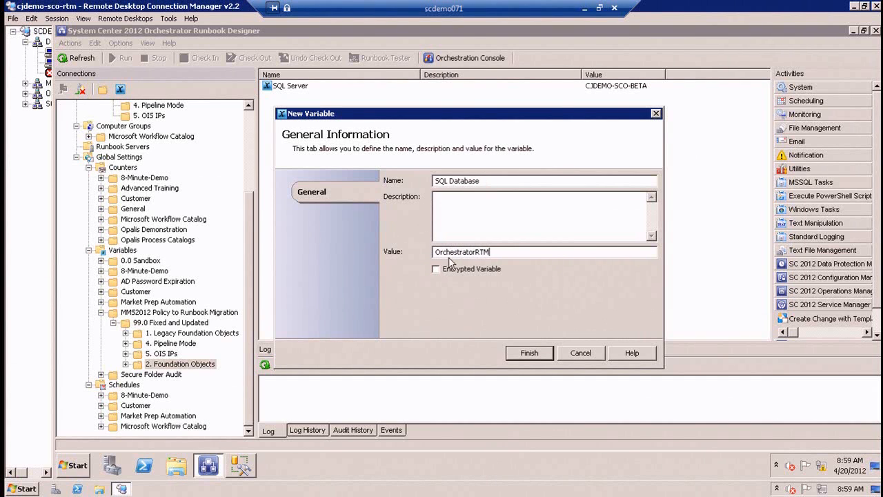
left_click(537, 358)
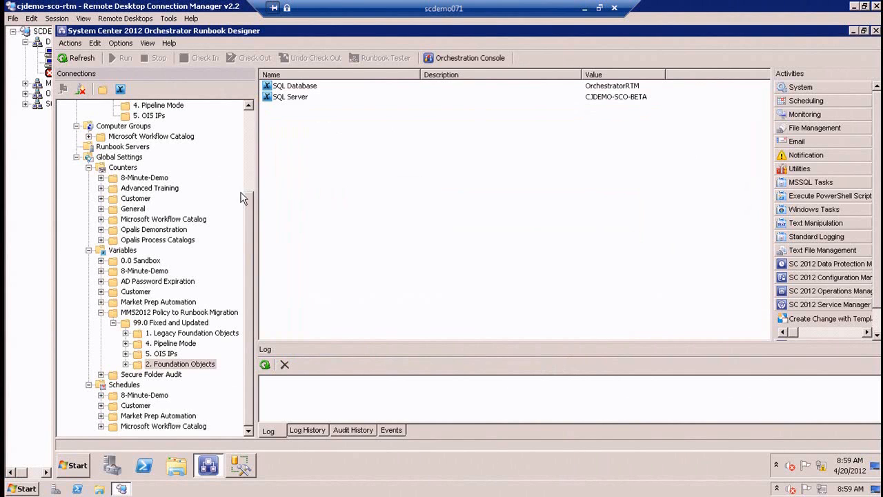
Replace the server in the Query Database activity of the original 2.1 Foundation Objects runbook with the SQL Server variable.
left_click(249, 169)
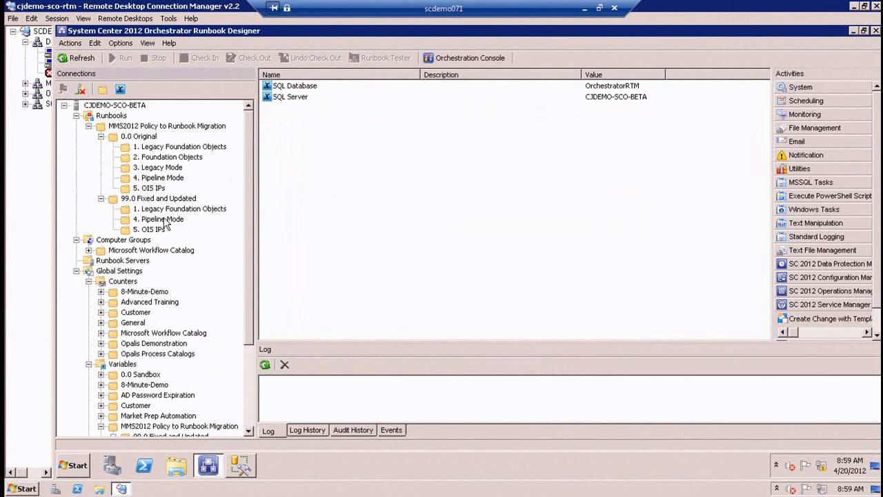
left_click(175, 161)
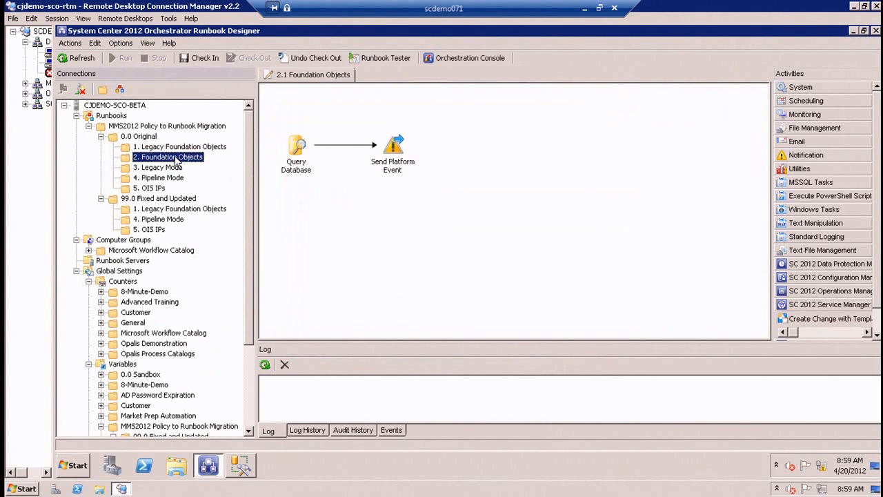
left_click(286, 150)
double_click(287, 151)
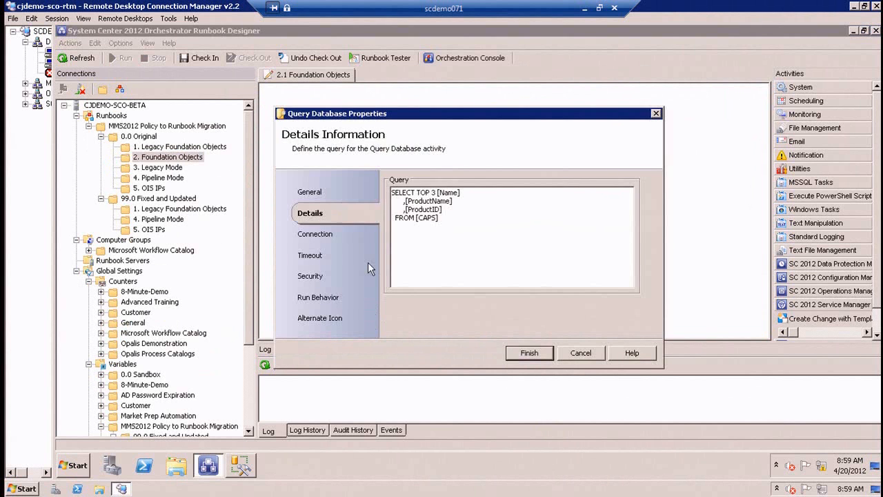
left_click(330, 236)
double_click(502, 238)
key("BackSpace")
right_click(489, 241)
mouse_move(524, 249)
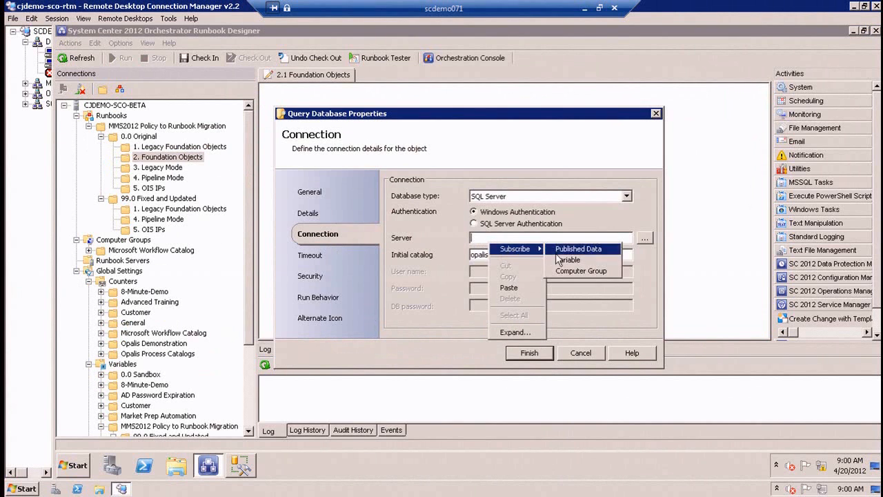
left_click(565, 260)
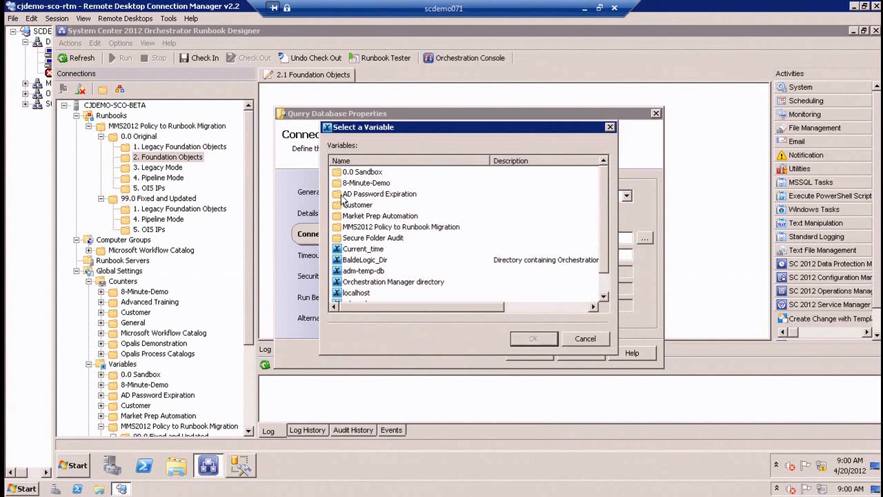
double_click(373, 227)
double_click(374, 184)
double_click(377, 195)
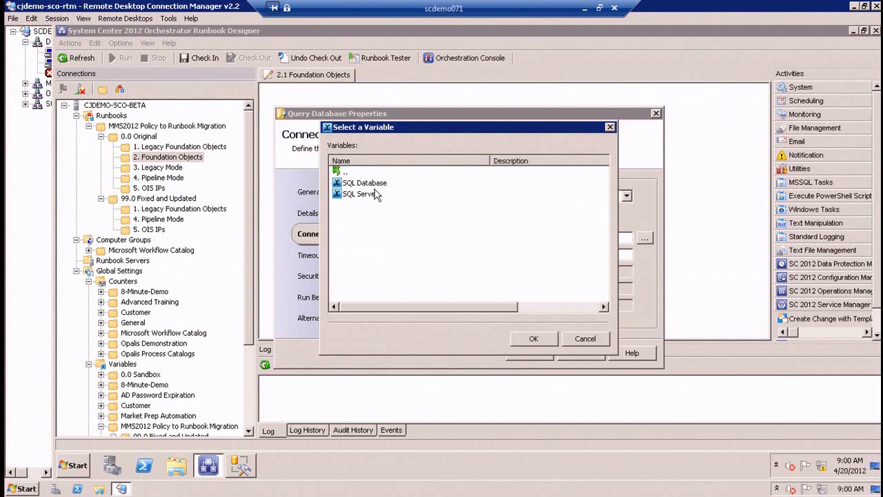
double_click(373, 194)
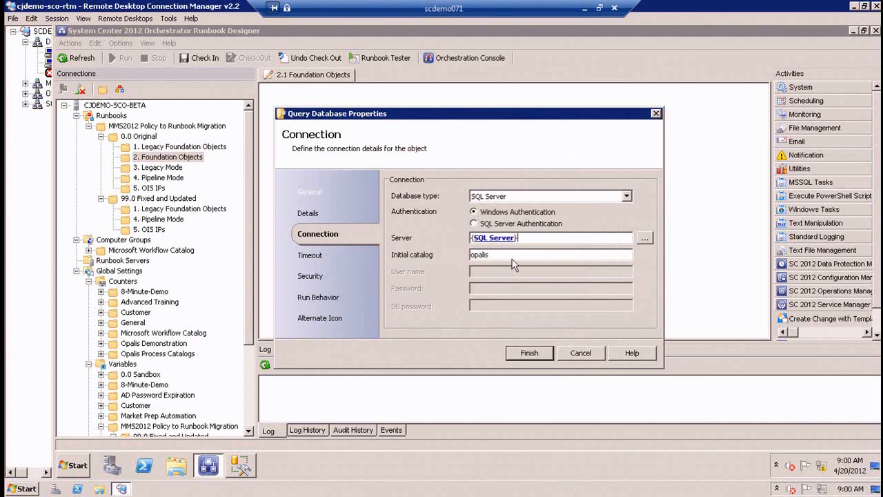
Replace the Query Database activity's initial catalog with the SQL Database variable and save its properties.
key("BackSpace")
right_click(497, 255)
mouse_move(523, 263)
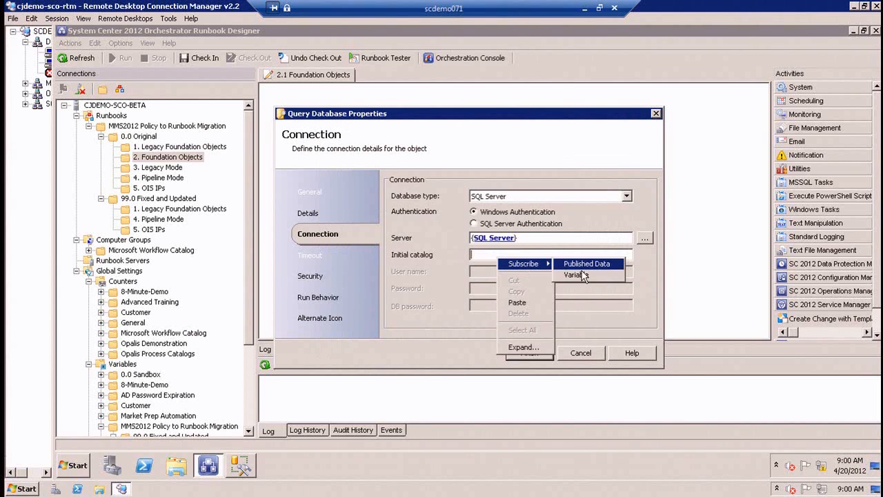
left_click(576, 275)
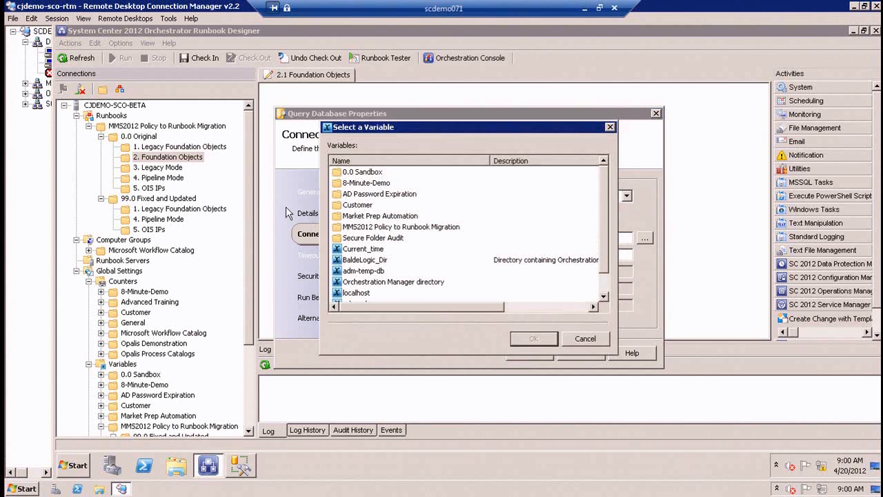
double_click(362, 227)
double_click(366, 183)
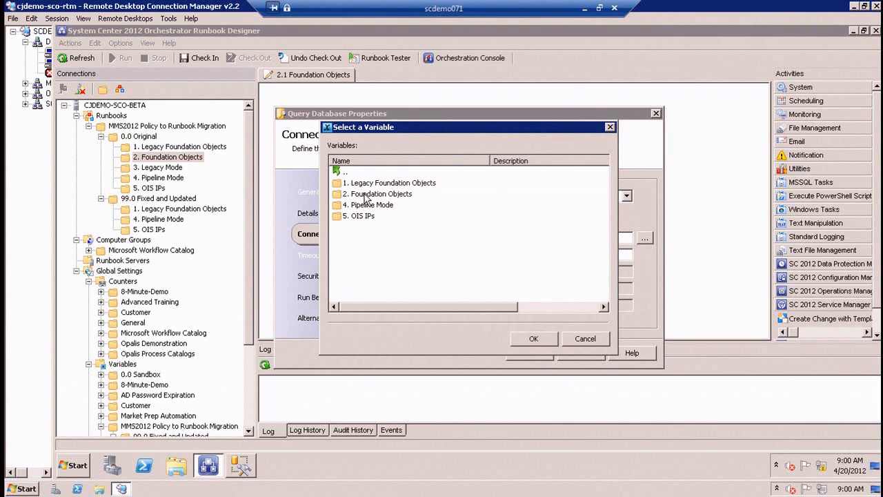
double_click(364, 194)
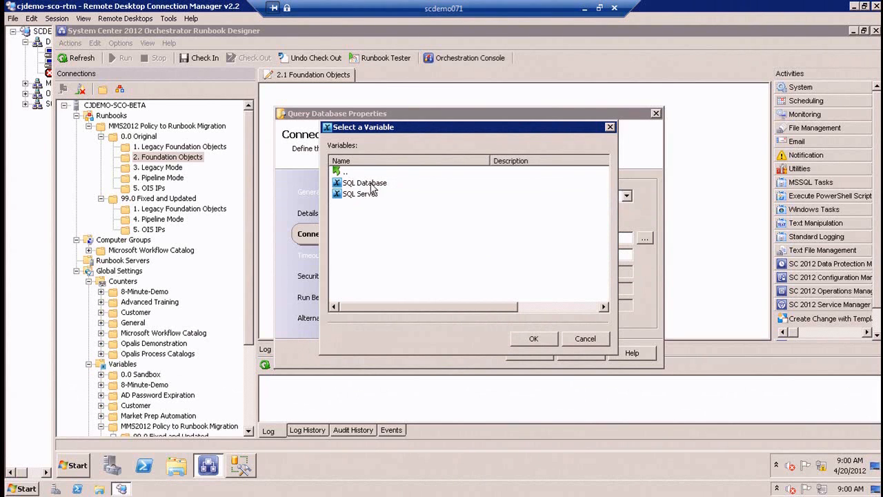
double_click(366, 194)
left_click(307, 214)
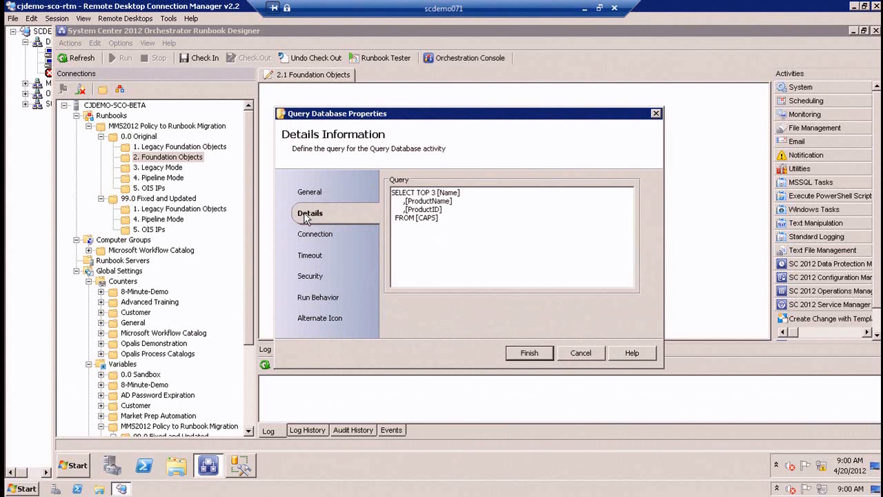
left_click(540, 356)
Reopen the Query Database activity to verify its server and initial catalog variables, then close its properties.
double_click(293, 145)
left_click(340, 237)
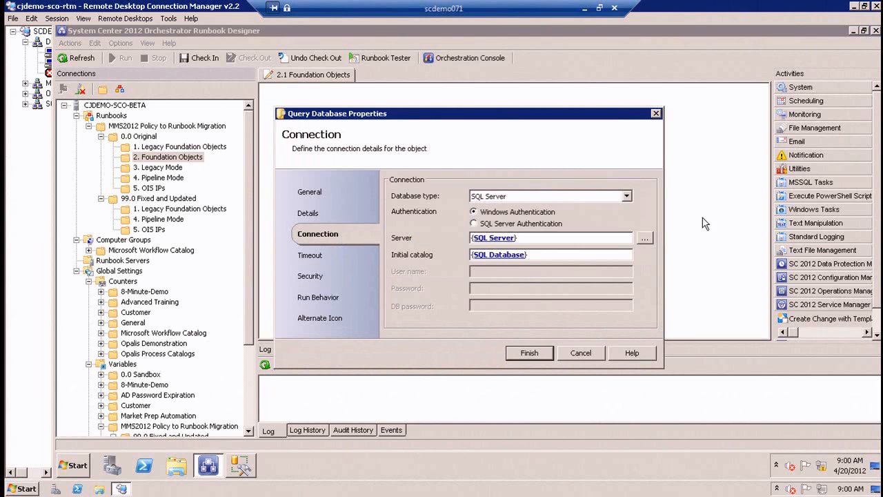
left_click(521, 353)
Review the Send Platform Event activity's details text in an enlarged editor and close its properties.
double_click(393, 146)
right_click(514, 244)
left_click(532, 334)
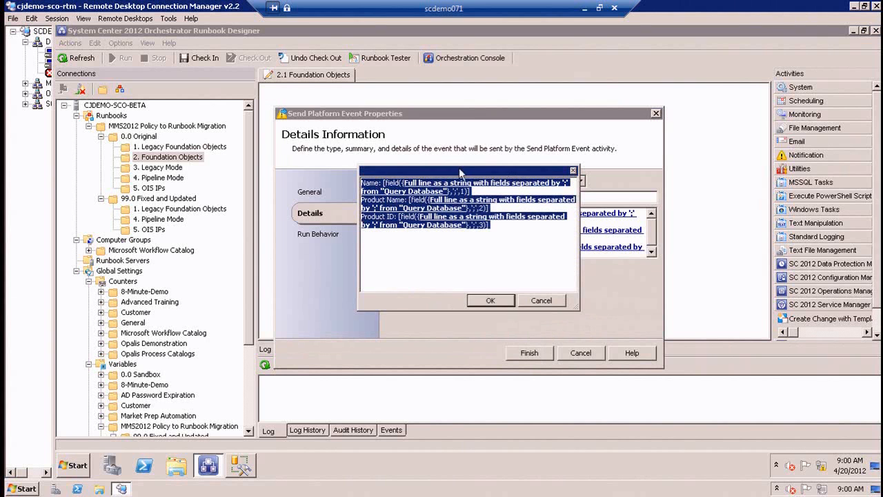
left_click_drag(480, 278, 724, 412)
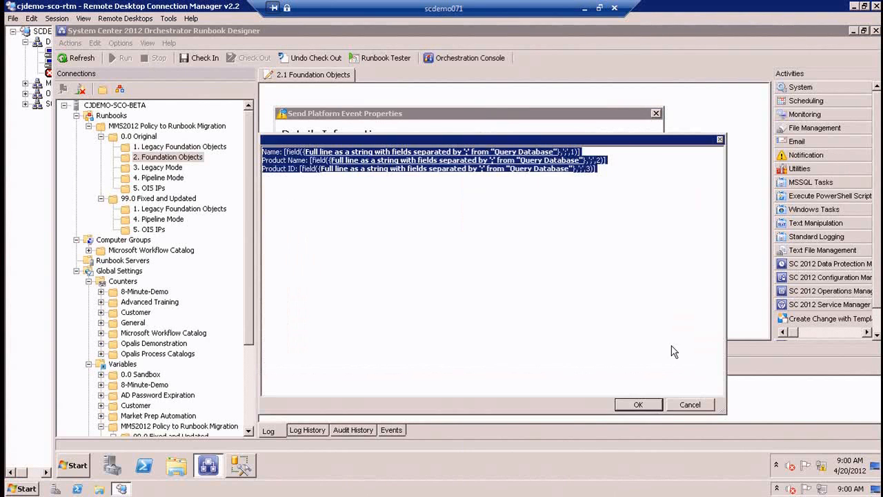
left_click(667, 341)
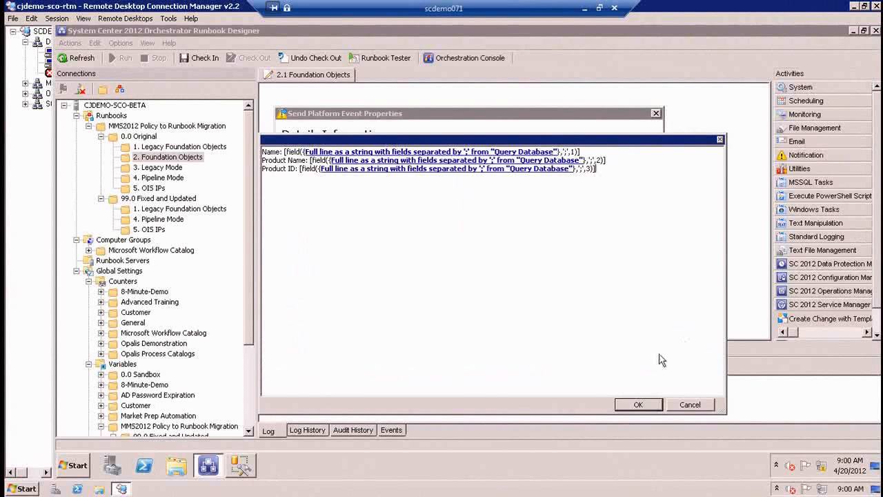
left_click(638, 405)
left_click(529, 353)
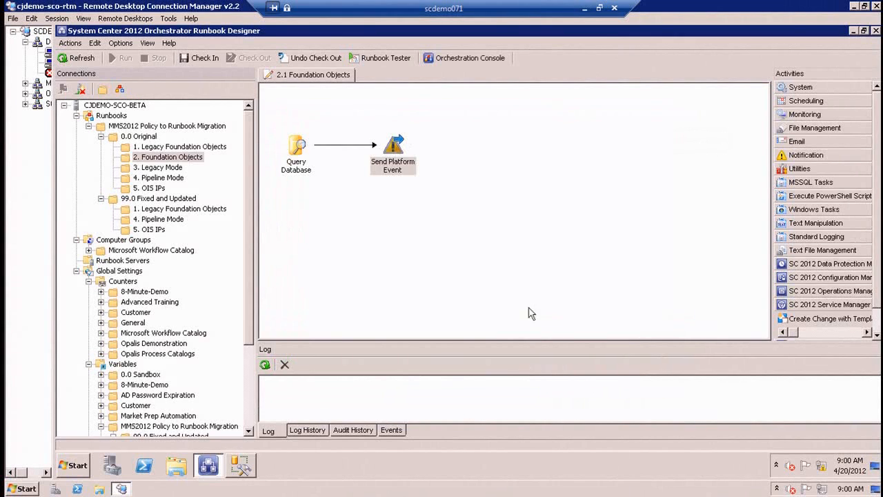
Run the 2.1 Foundation Objects runbook and check the activity statuses of its completed run in the log history.
left_click(120, 58)
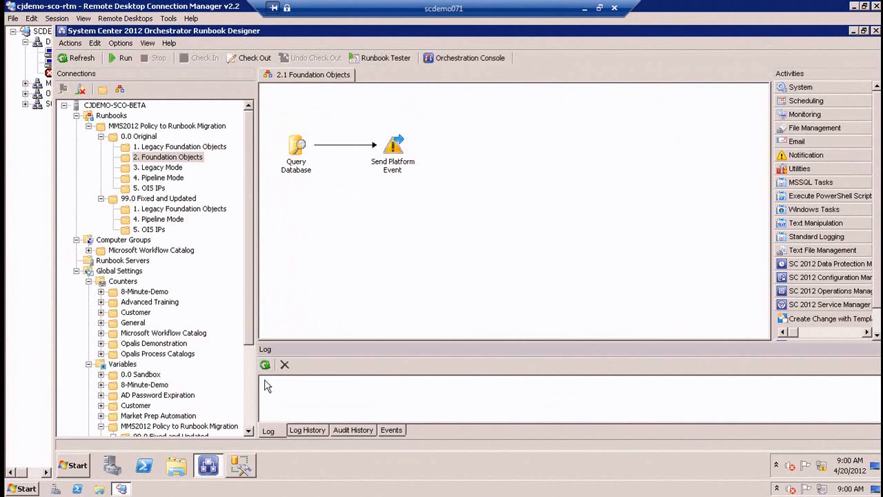
left_click(310, 431)
double_click(296, 393)
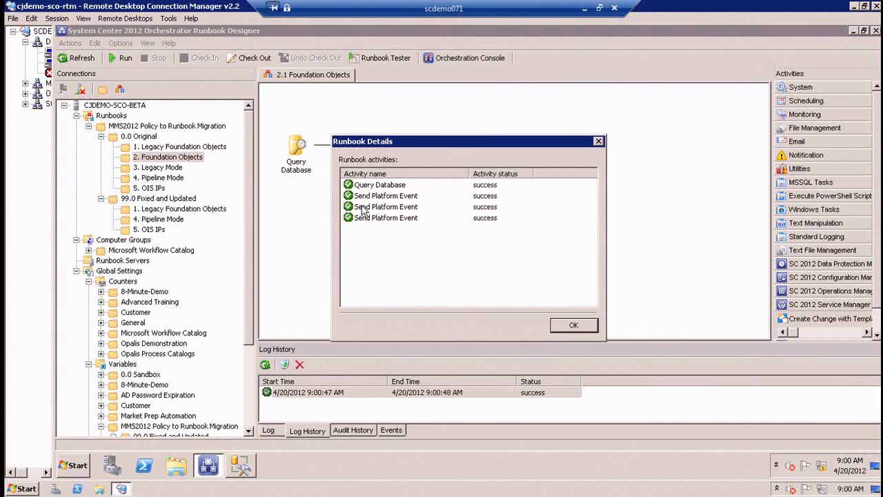
left_click(573, 325)
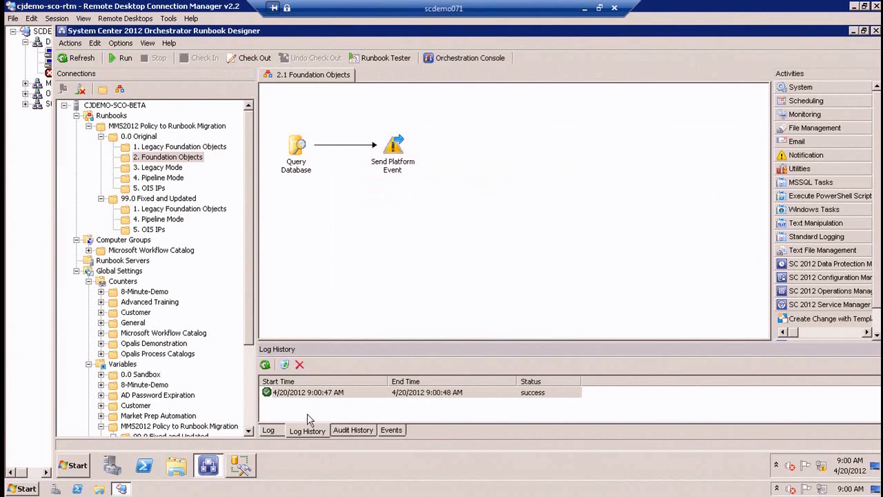
Enlarge the events list and examine the details of the newest Integration Pack Data event.
left_click(394, 430)
left_click(403, 380)
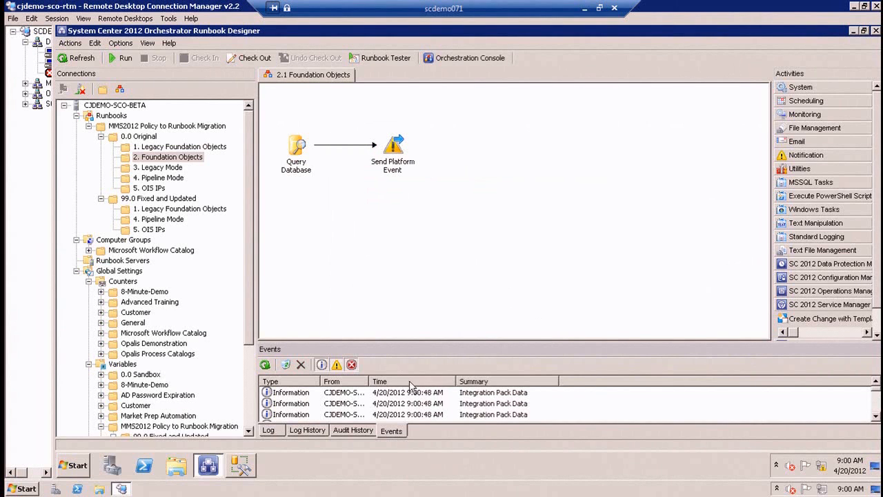
left_click_drag(614, 350, 624, 274)
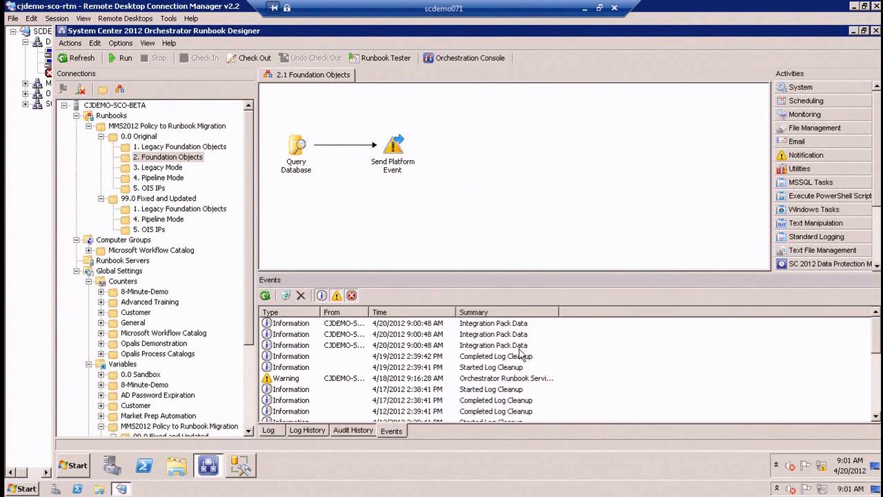
double_click(491, 324)
left_click_drag(538, 260, 356, 243)
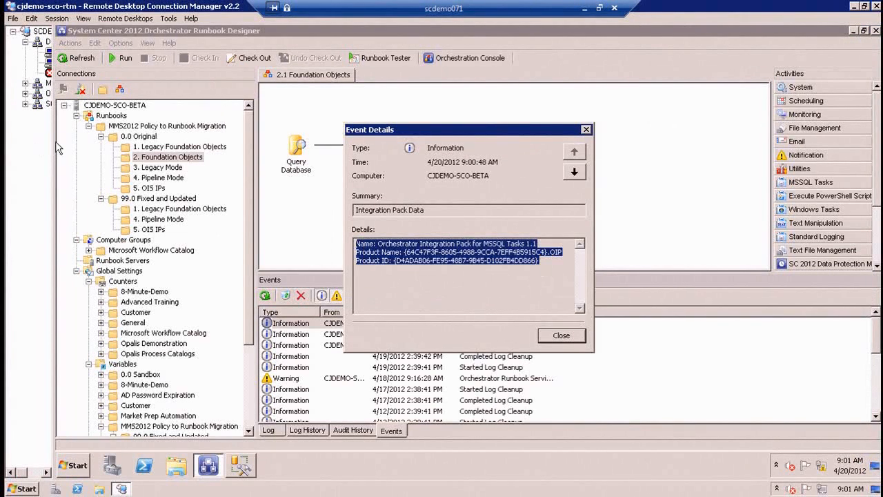
left_click(555, 336)
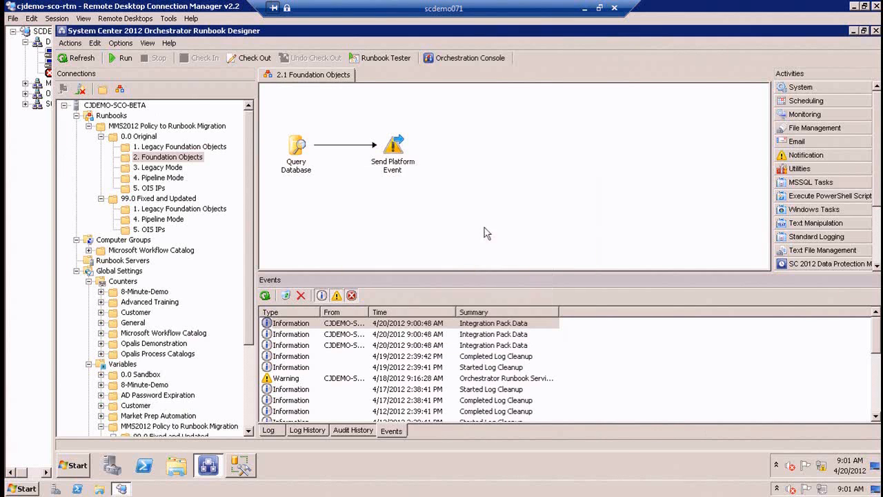
Copy the Query Database activity into a new runbook in the original 2. Foundation Objects folder.
left_click(296, 150)
right_click(293, 152)
left_click(325, 198)
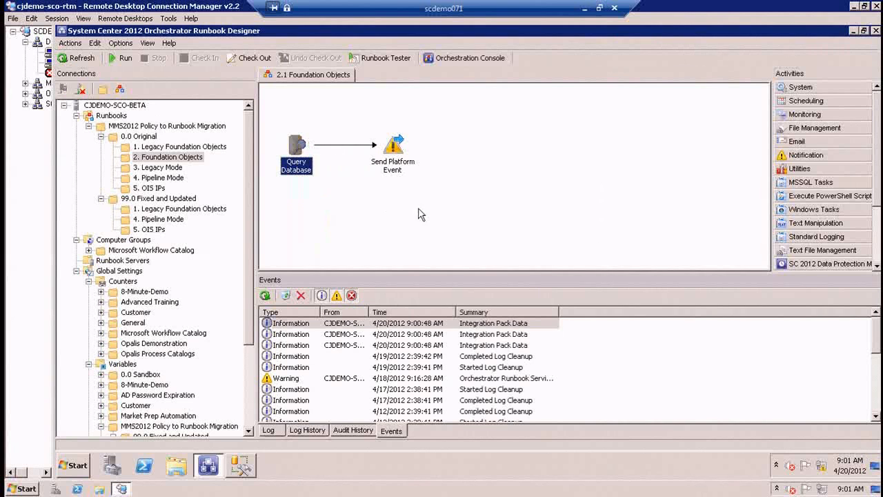
left_click(120, 89)
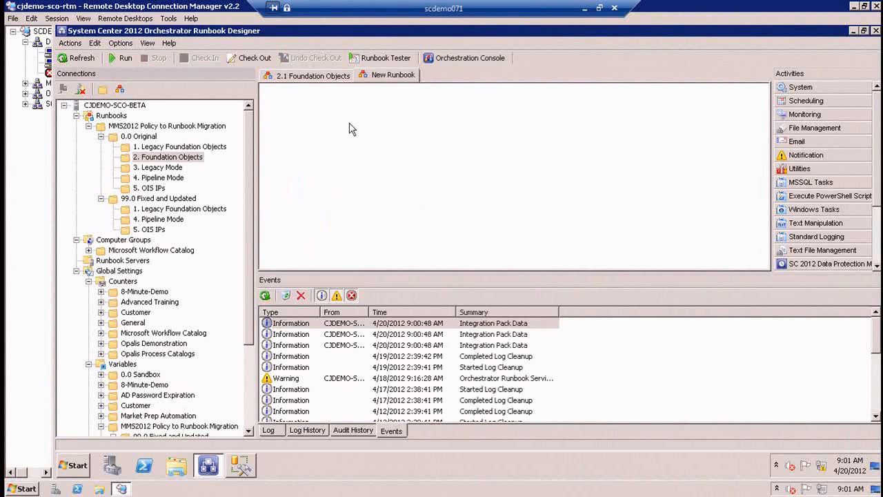
right_click(349, 123)
left_click(362, 128)
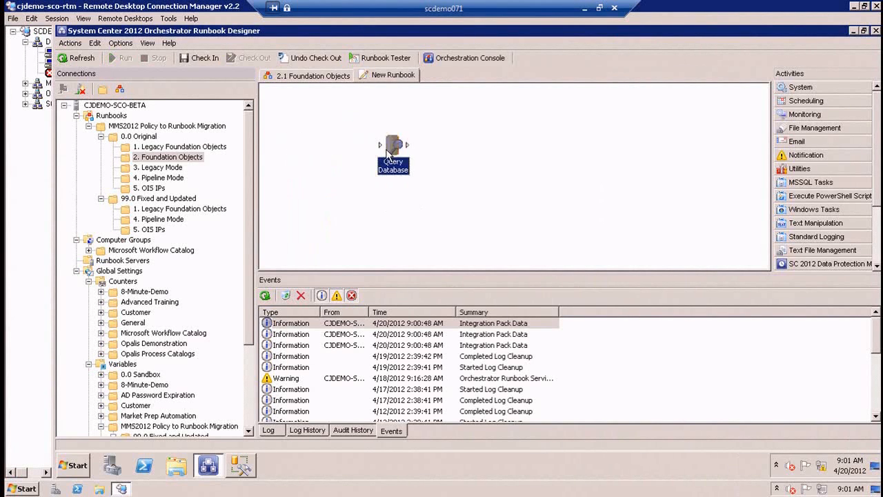
Remove the TOP 3 limit from the copied activity's query, reposition the activity, and load the new runbook in Runbook Tester.
double_click(393, 146)
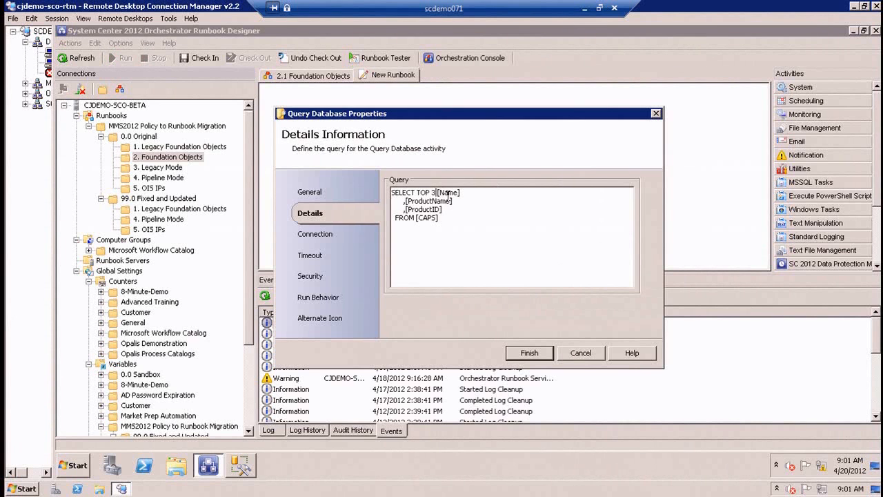
key("BackSpace")
key("BackSpace")
key("BackSpace")
key("BackSpace")
key("BackSpace")
left_click(529, 353)
left_click_drag(390, 135, 297, 151)
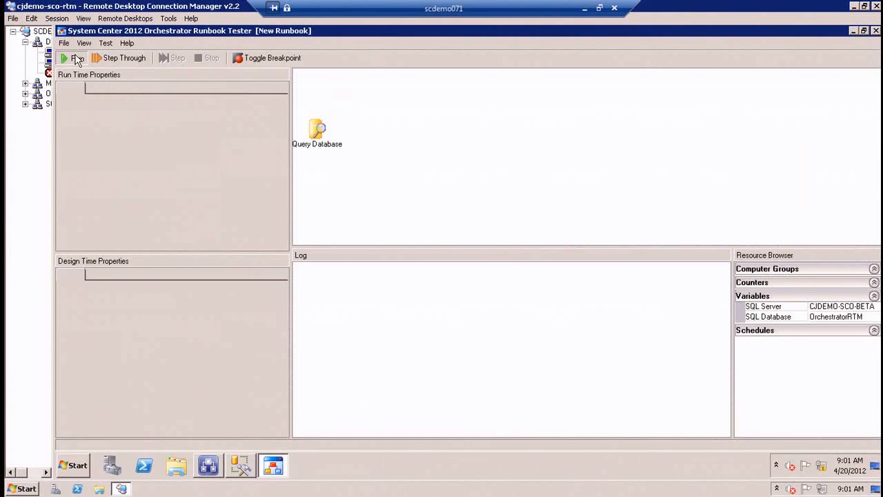
Test the new runbook, inspect the full-line published data returned by Query Database, and close Runbook Tester.
left_click(74, 58)
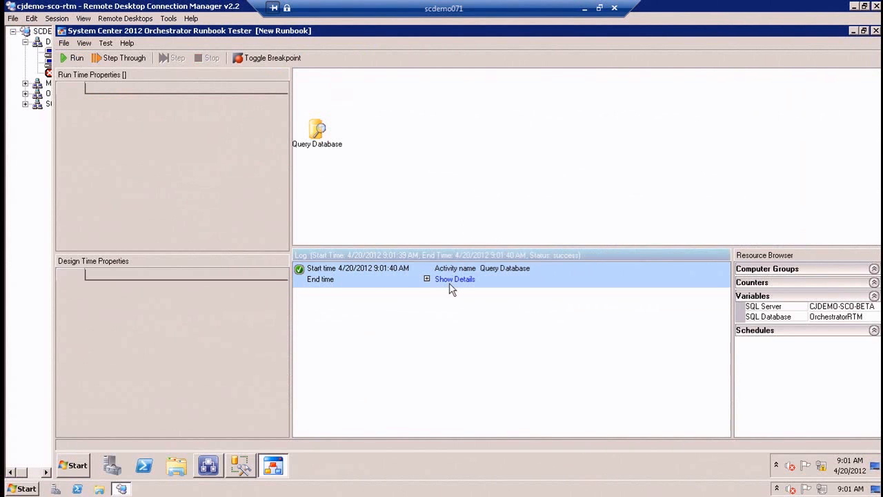
left_click(452, 280)
left_click(418, 334)
left_click(708, 334)
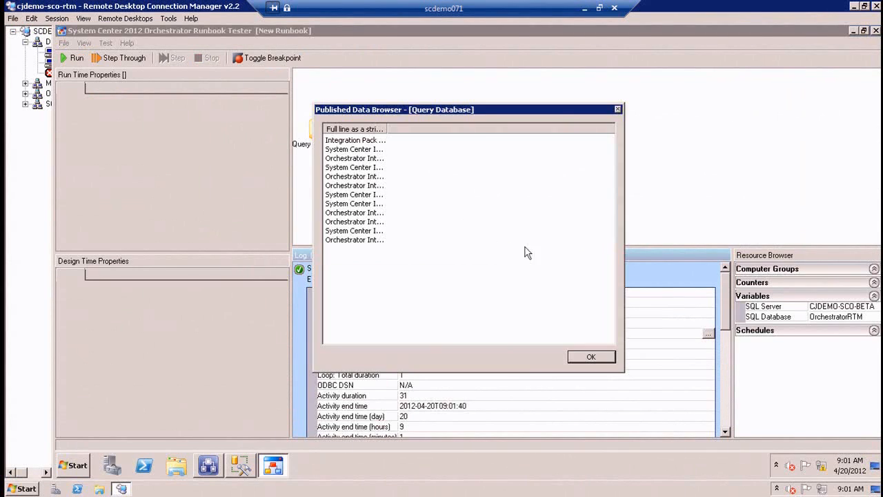
double_click(385, 129)
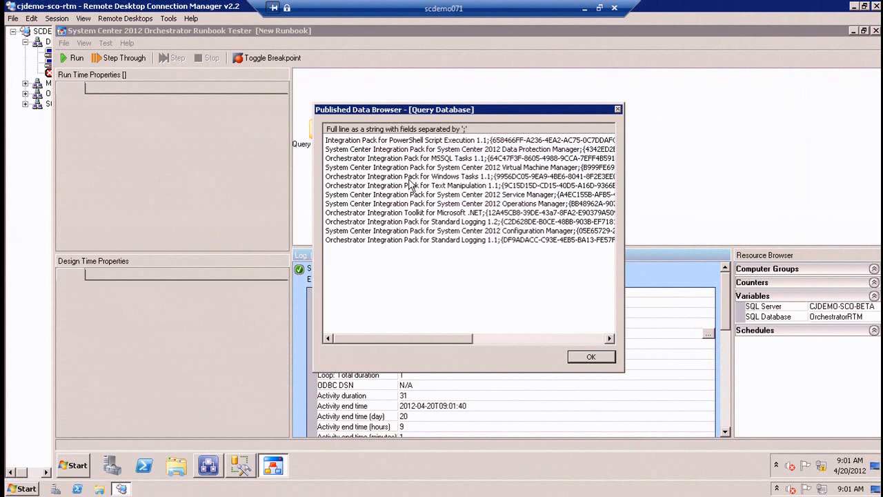
left_click(583, 360)
left_click(875, 31)
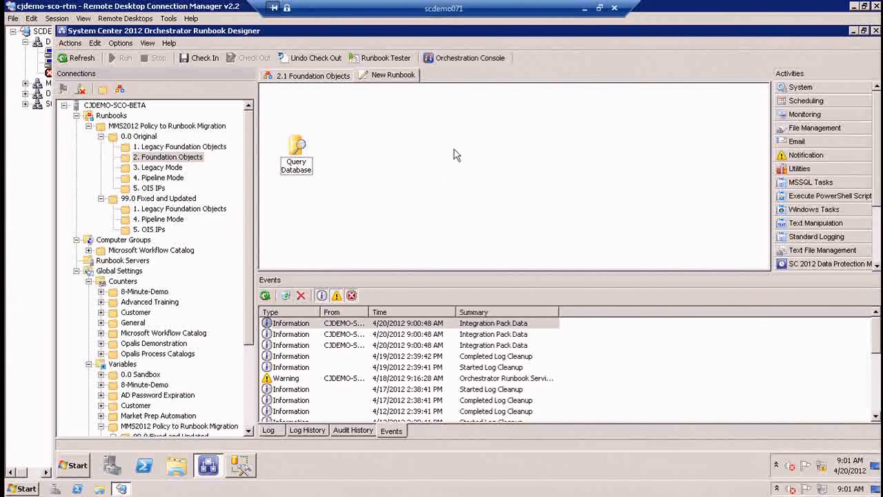
Delete the temporary New Runbook from the 2. Foundation Objects folder.
right_click(416, 80)
left_click(444, 147)
left_click(488, 284)
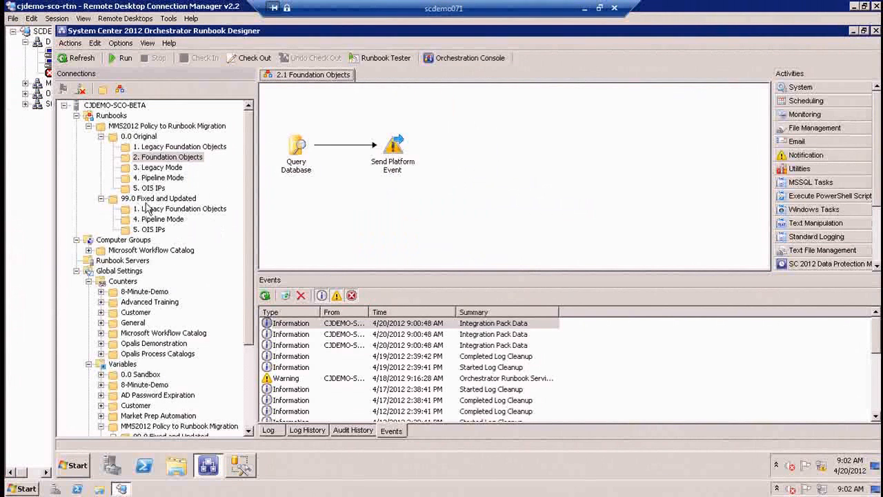
Show the original 3.1 Legacy Mode runbook in full, and switch to the opalis-63 session to open the matching Opalis policy.
left_click(154, 168)
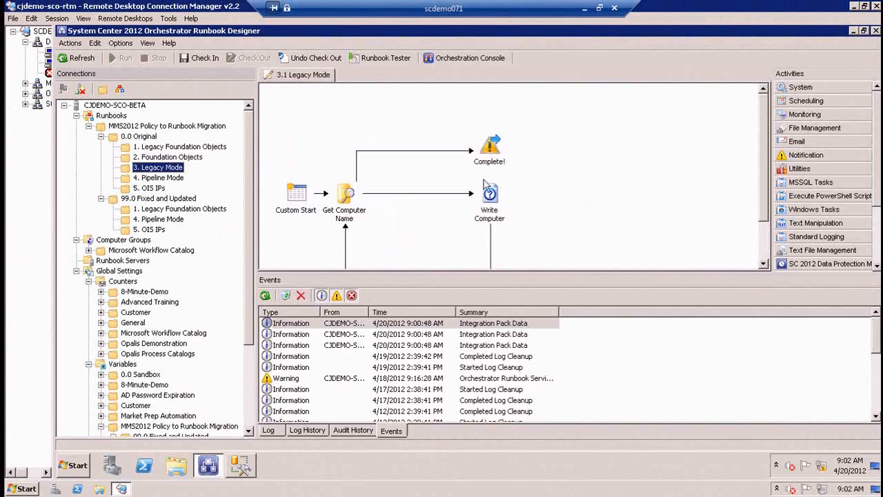
left_click_drag(591, 273, 601, 377)
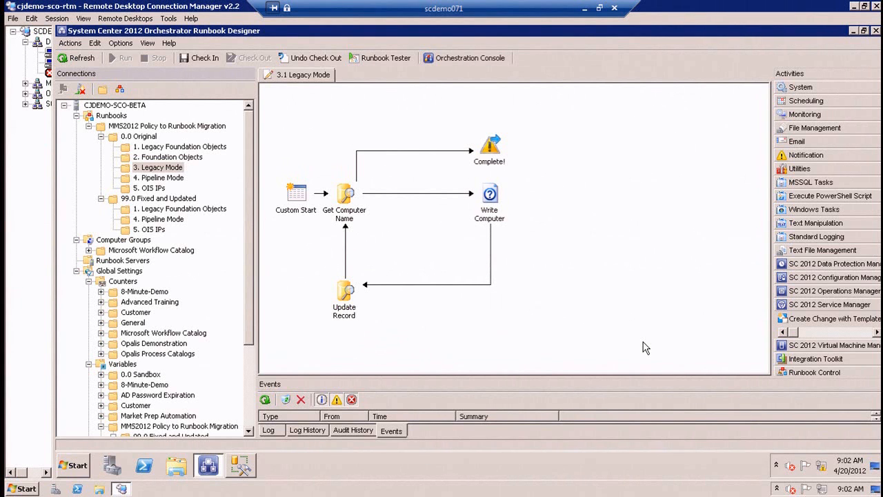
left_click(50, 62)
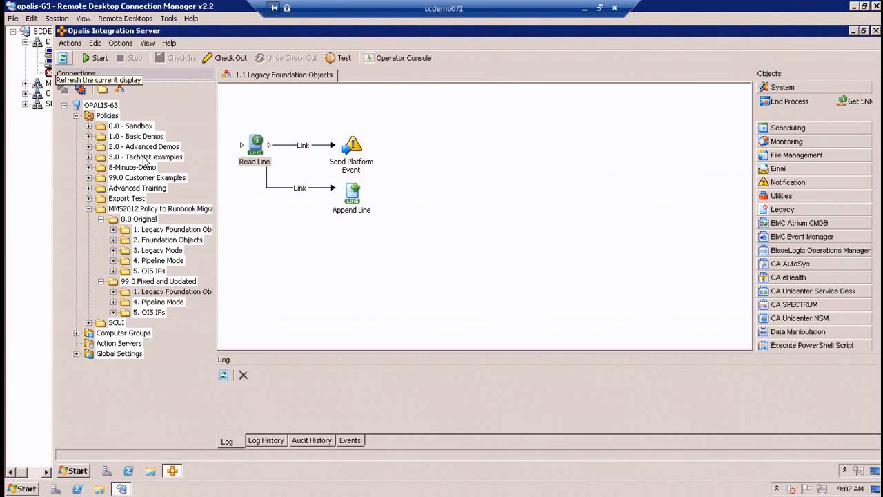
left_click(171, 250)
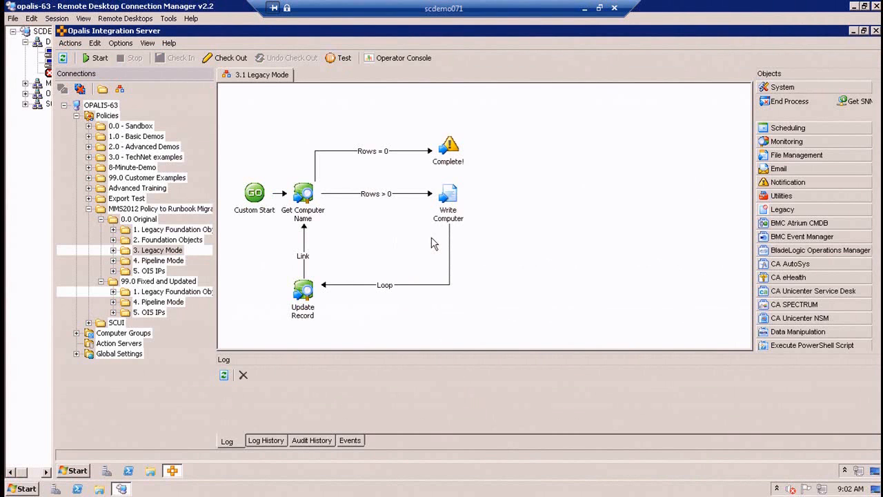
Check the Write Computer object's details and the 3.1 Legacy Mode policy's run behavior without changing them.
double_click(450, 200)
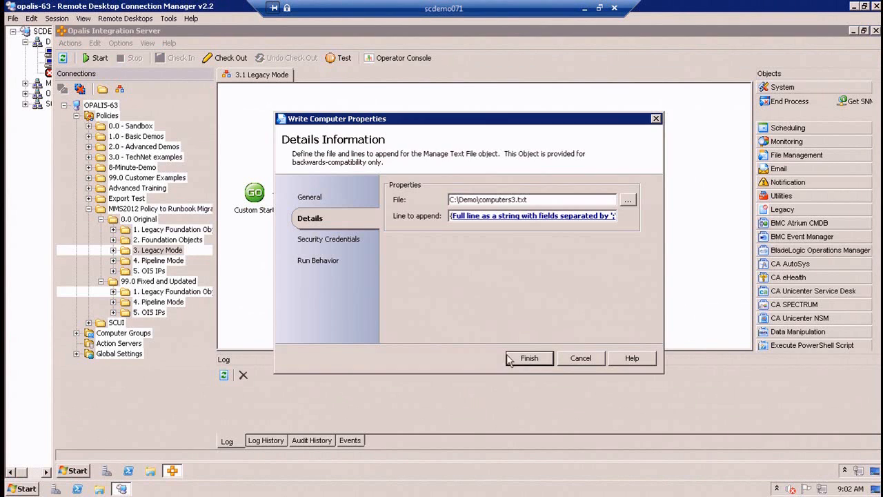
left_click(567, 358)
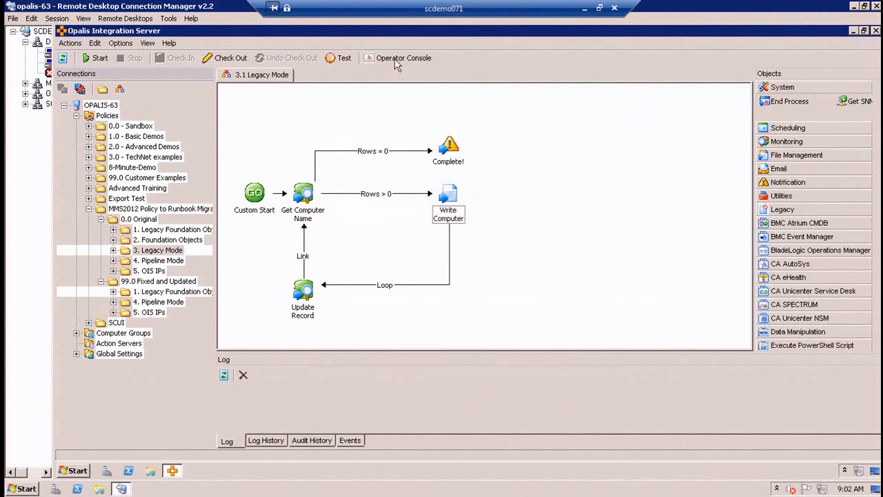
right_click(270, 78)
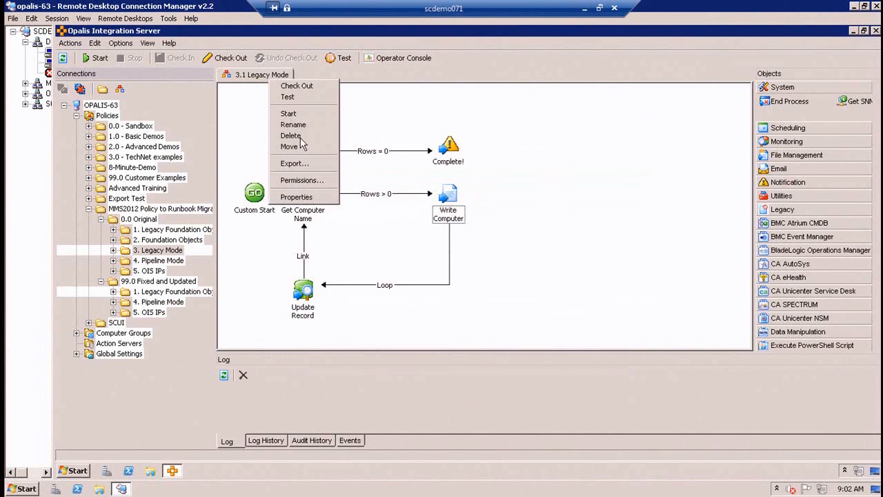
left_click(319, 199)
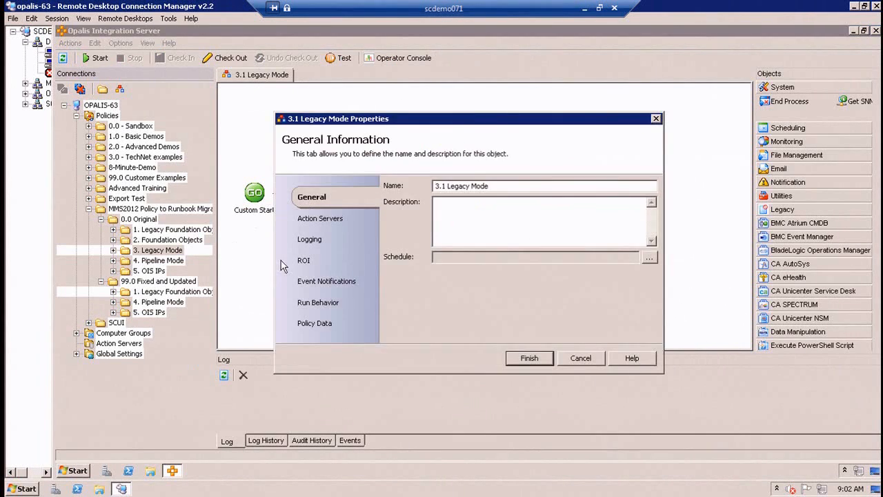
left_click(323, 308)
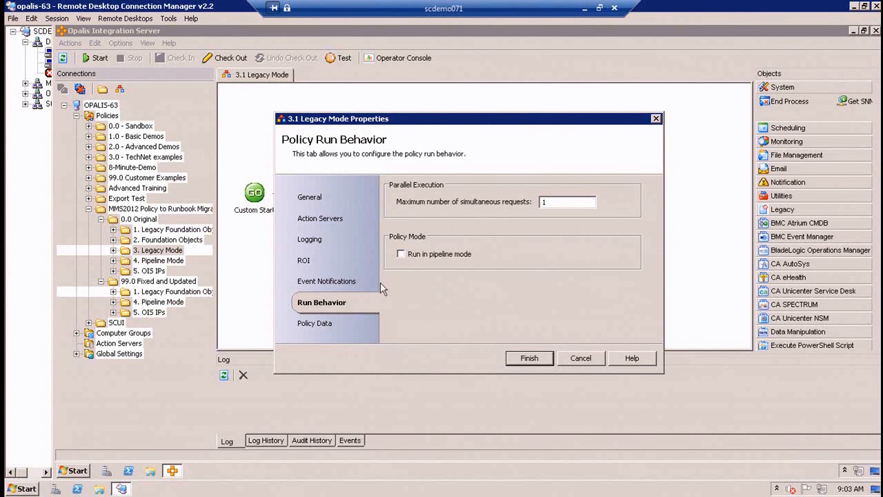
left_click(572, 357)
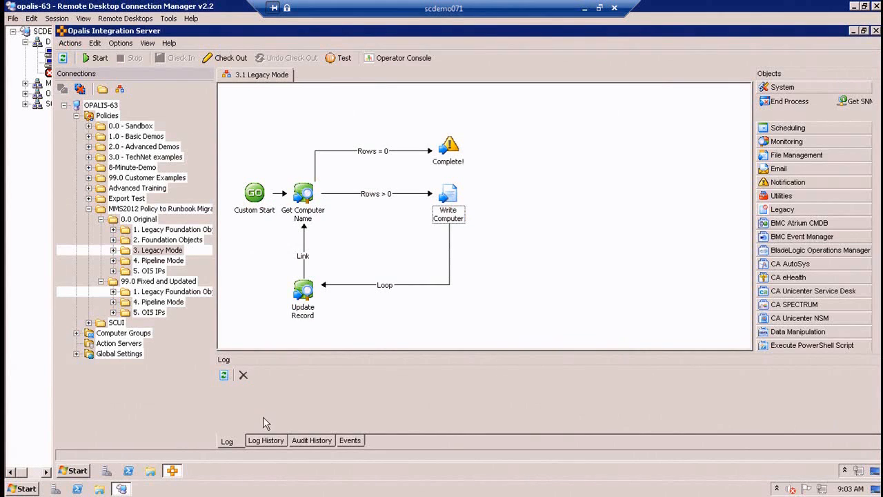
Start the 3.1 Legacy Mode policy in Opalis and refresh its log to follow the running instance.
left_click(267, 441)
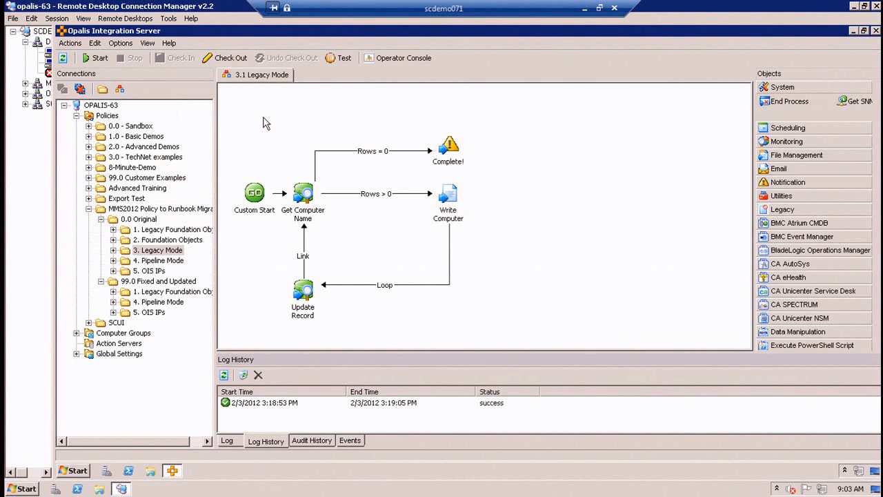
left_click(96, 58)
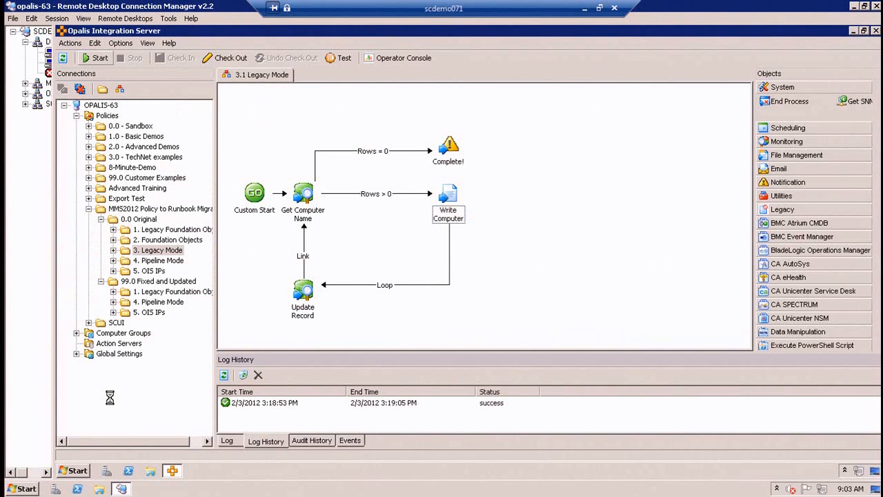
left_click(223, 442)
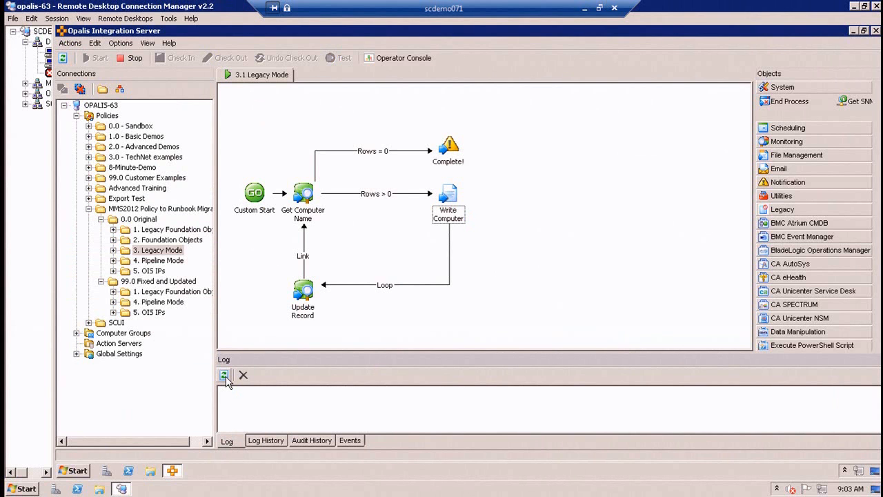
left_click(226, 376)
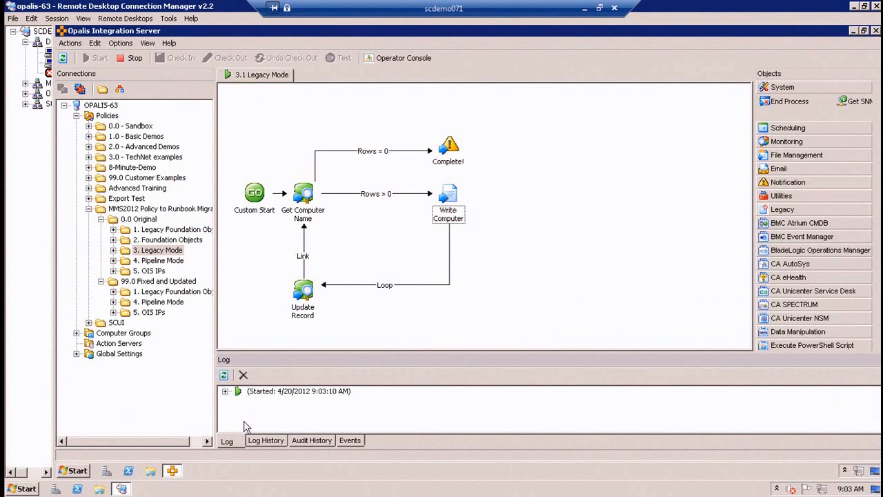
Follow the running 3.1 Legacy Mode instance in the Opalis log and examine its most recent entry in the Log History.
left_click(225, 391)
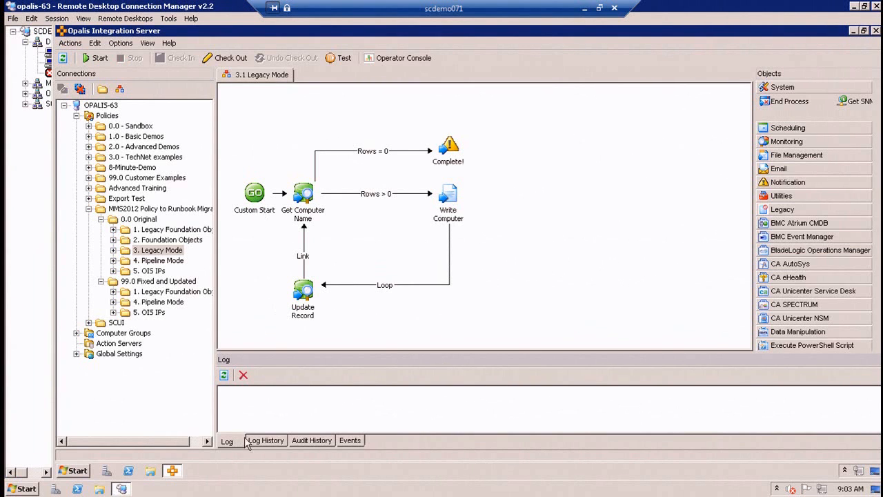
left_click(266, 440)
left_click(279, 406)
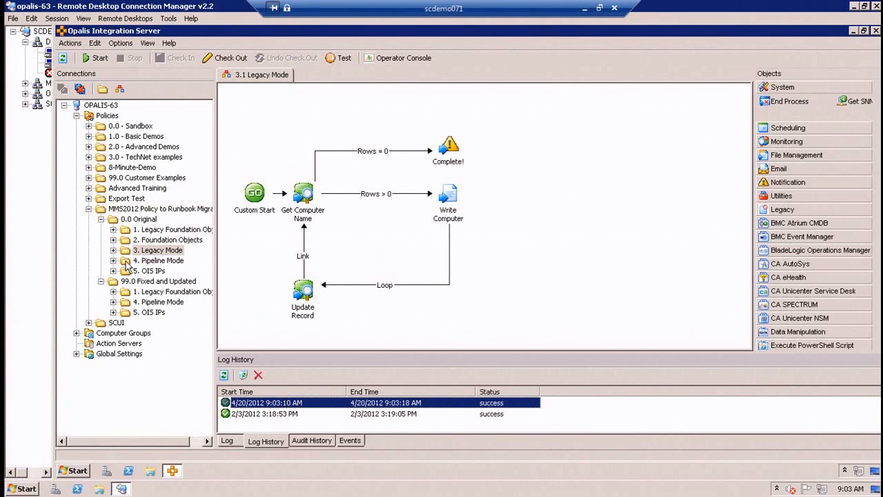
Switch to the cjdemo-sco-rtm session and check in the 3.1 Legacy Mode runbook, accepting the cycle warning.
left_click(50, 64)
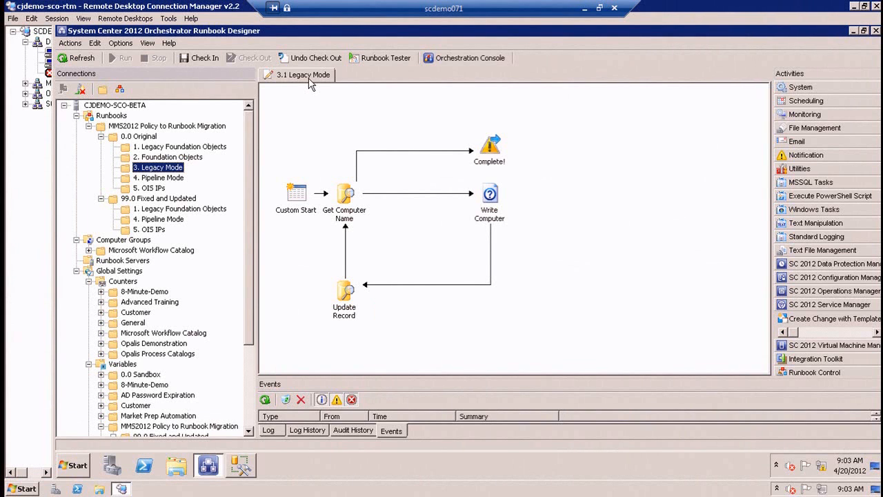
left_click(210, 57)
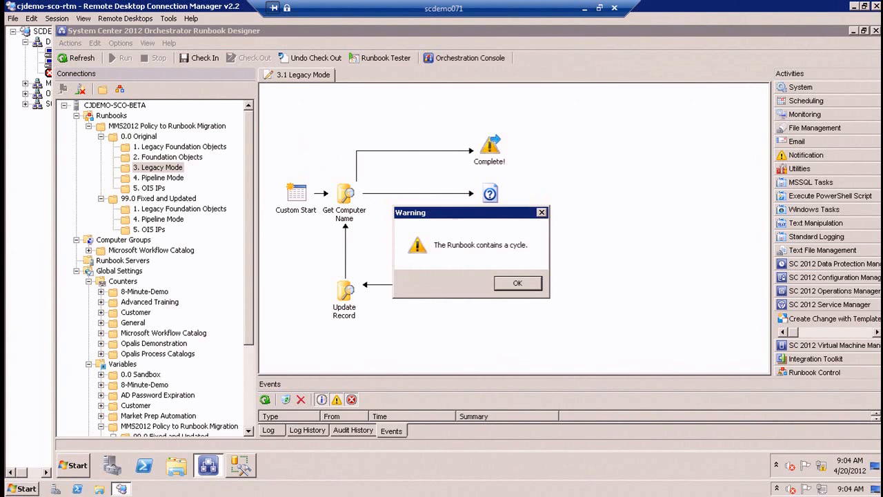
left_click(516, 285)
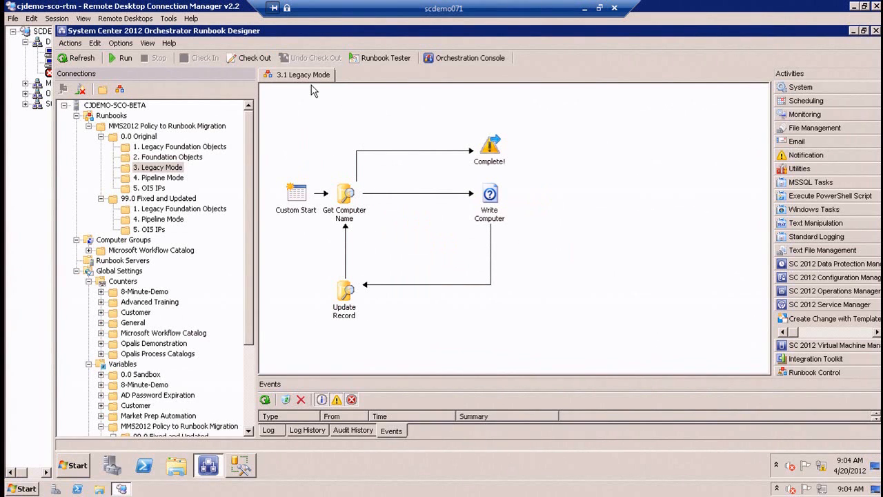
left_click(501, 200)
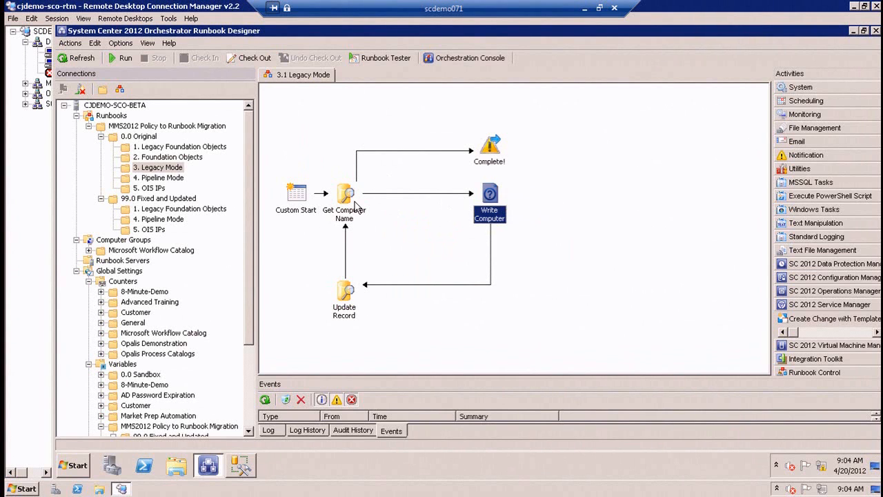
left_click(357, 200)
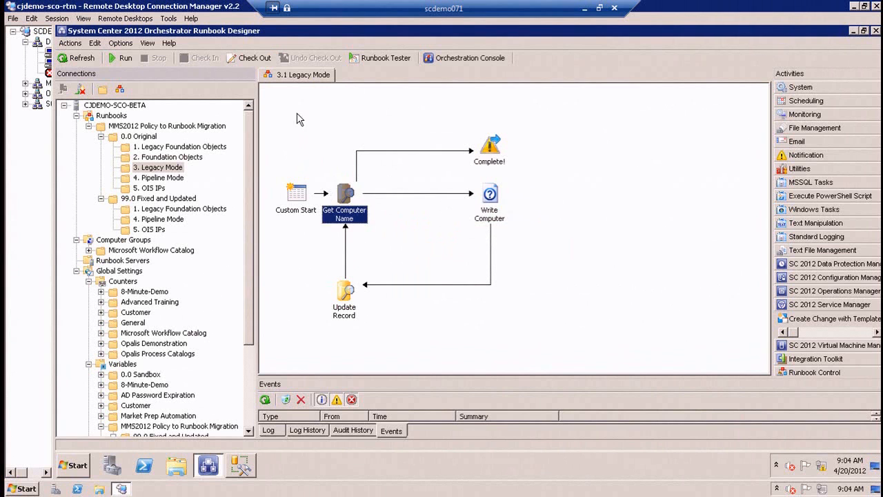
Check out the 3.1 Legacy Mode runbook again, and open 4.2 Pipeline Mode Get Data from the original 4. Pipeline Mode folder.
left_click(254, 59)
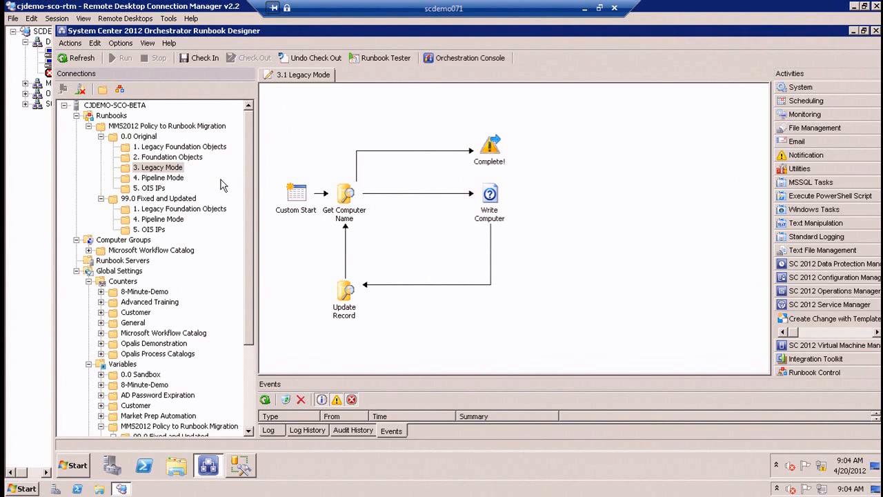
left_click(163, 178)
left_click(608, 297)
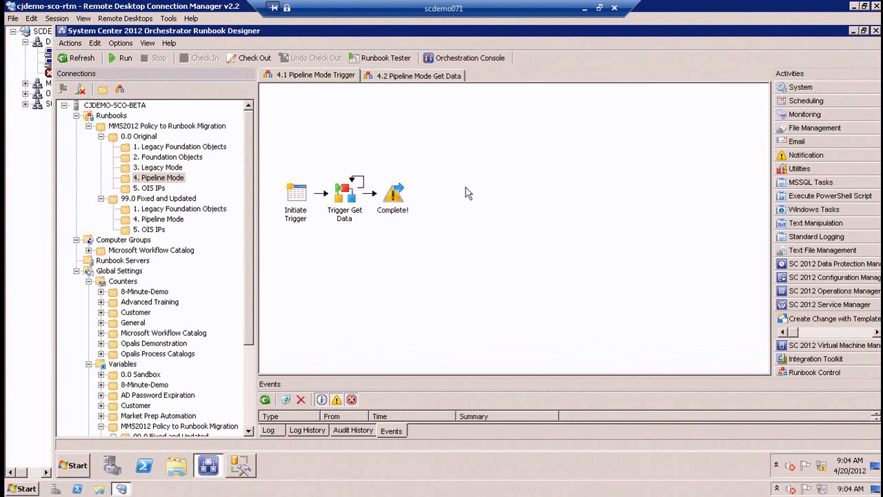
left_click(411, 77)
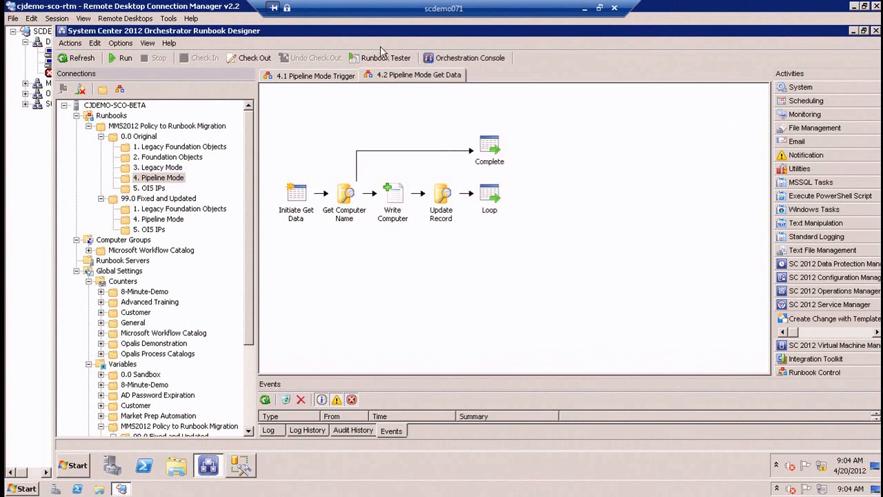
Review the Trigger Get Data activity's details in the 4.1 Pipeline Mode Trigger runbook without changing them.
left_click(315, 75)
double_click(347, 200)
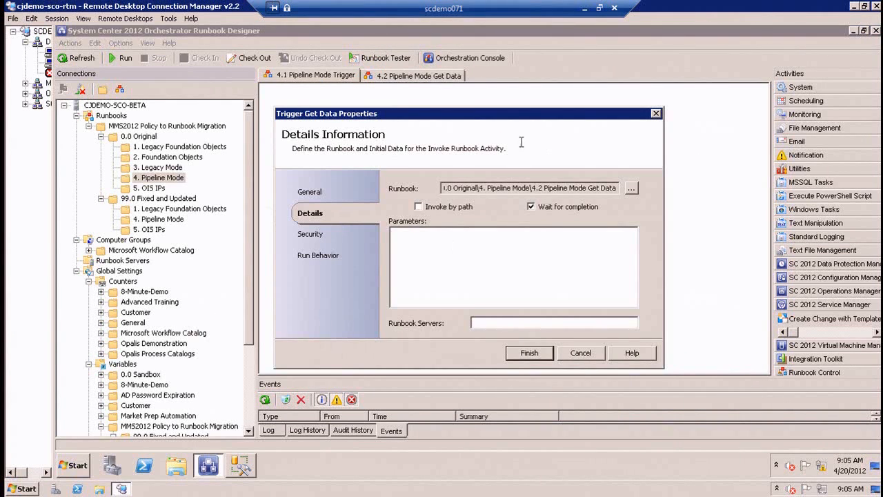
left_click_drag(542, 118, 543, 244)
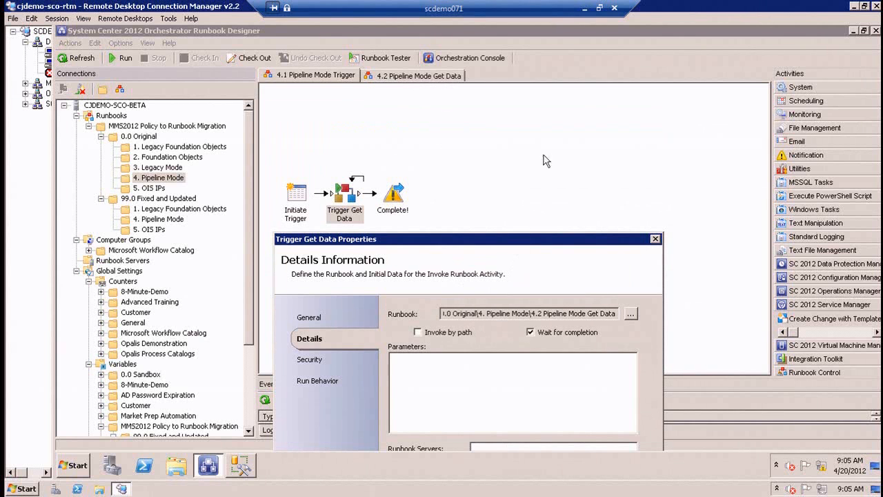
left_click_drag(522, 238, 523, 91)
left_click(693, 96)
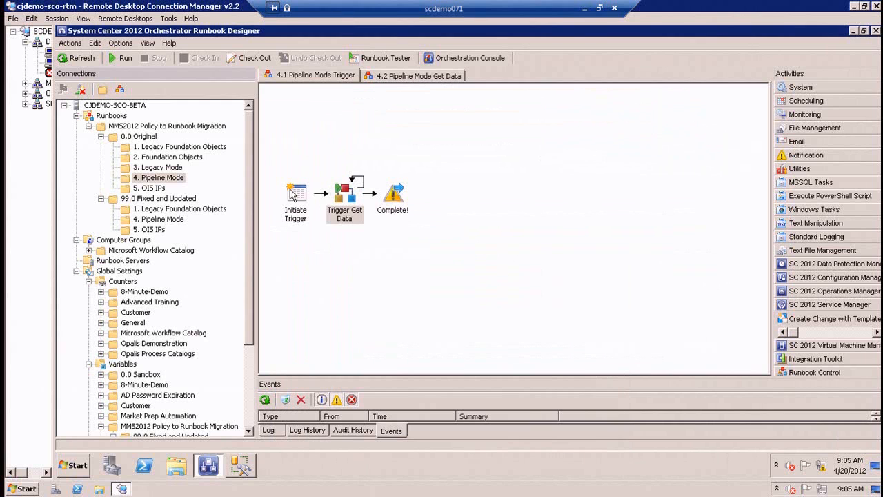
Review the looping settings and exit condition of the Trigger Get Data activity without changing them.
right_click(344, 190)
left_click(364, 260)
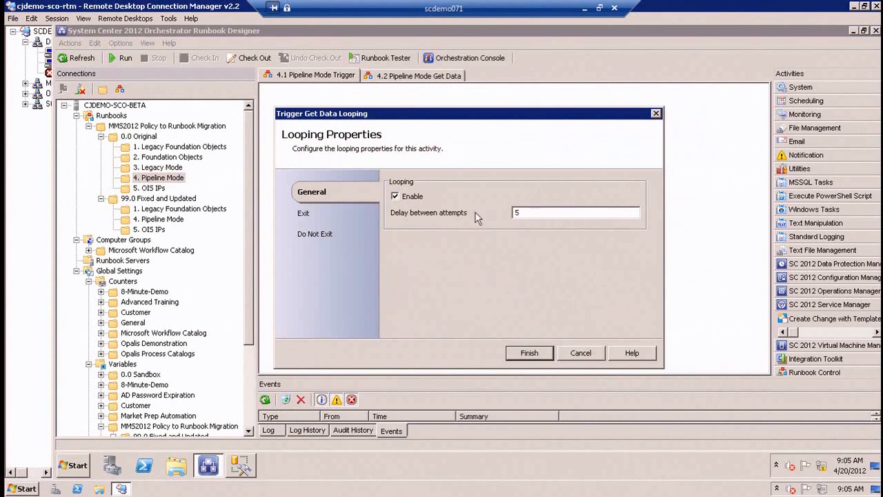
left_click(304, 214)
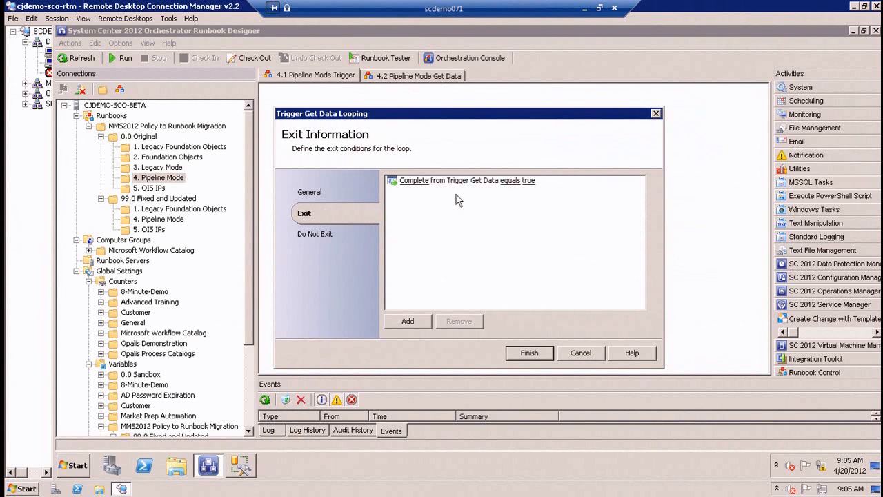
left_click(581, 353)
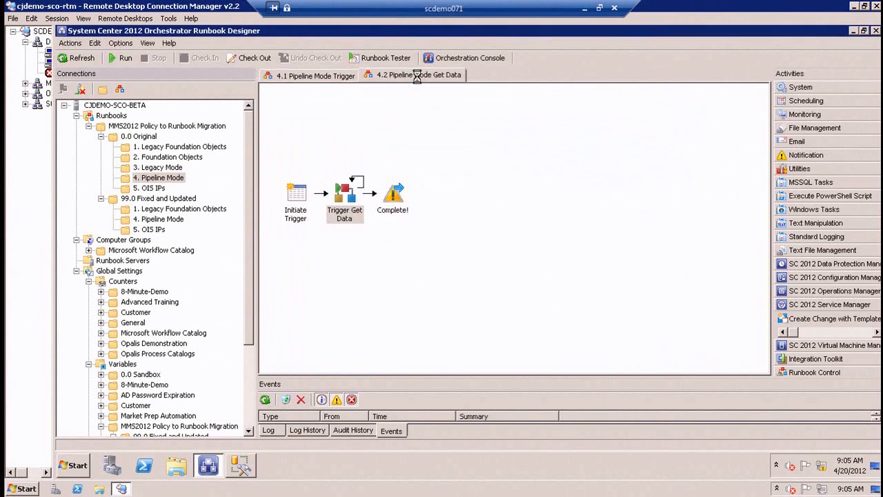
Open the 4.2 Pipeline Mode Get Data runbook, enlarge the log area and show its Log History.
left_click(419, 77)
left_click(348, 196)
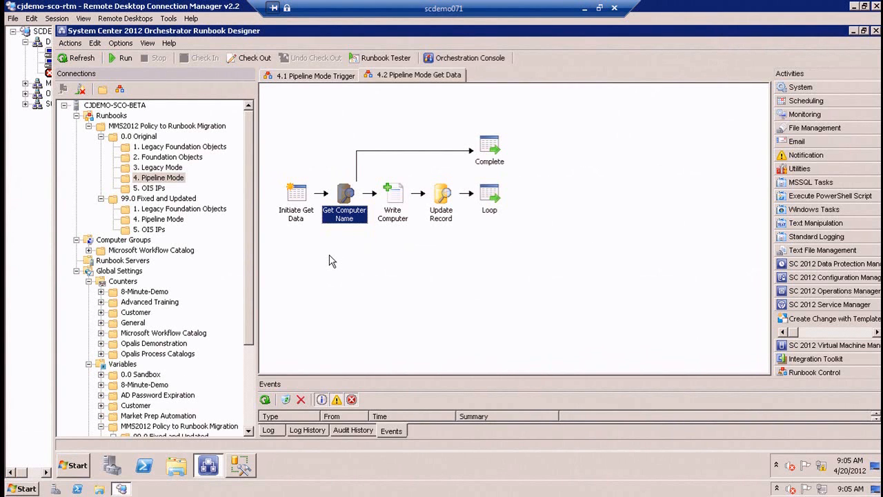
left_click_drag(391, 376, 410, 318)
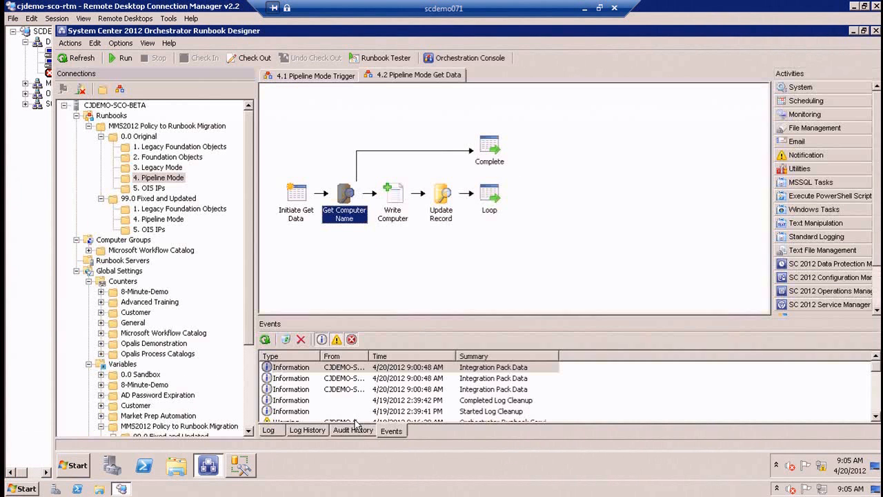
left_click(304, 430)
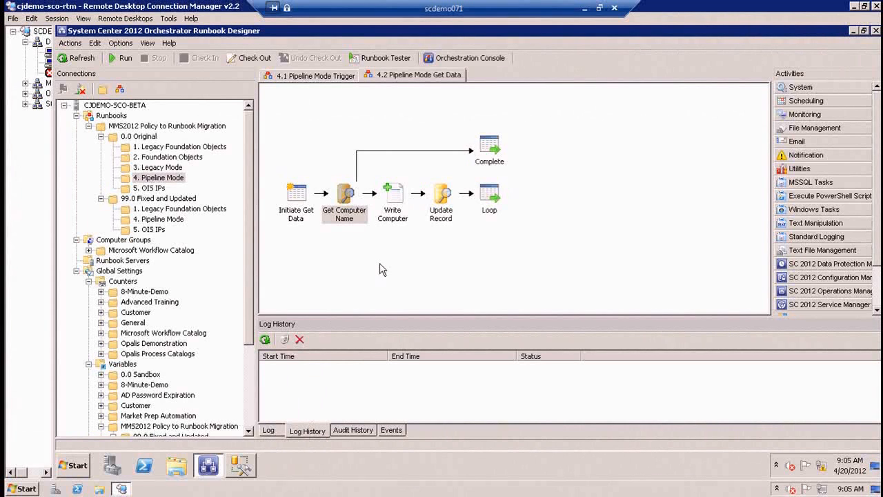
left_click(351, 101)
Run the 4.1 Pipeline Mode Trigger runbook and expand its running instance in the log.
left_click(343, 79)
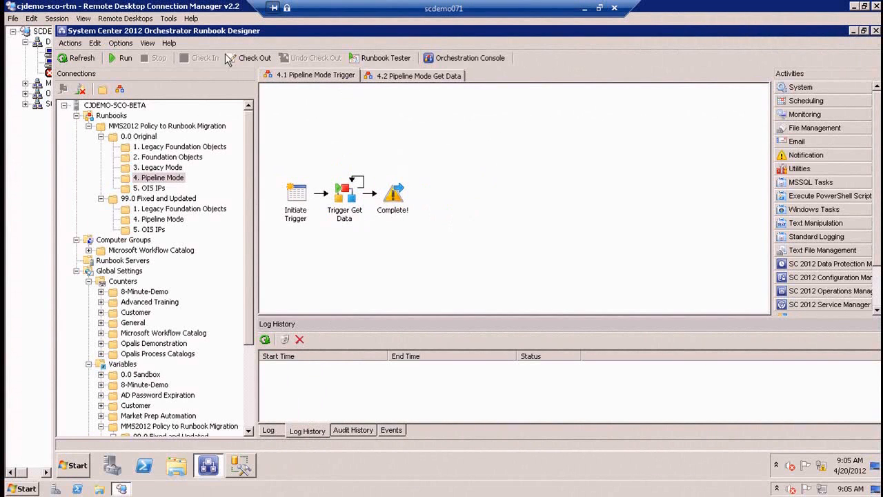
left_click(123, 58)
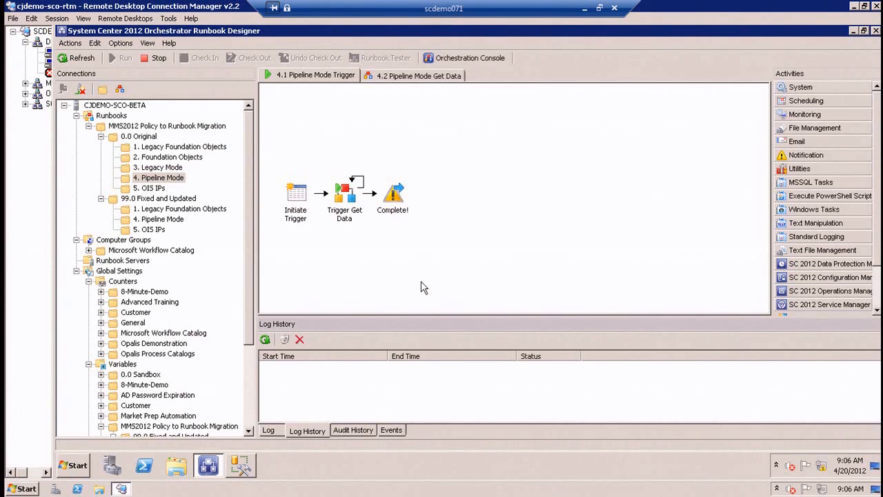
left_click(269, 431)
left_click(268, 356)
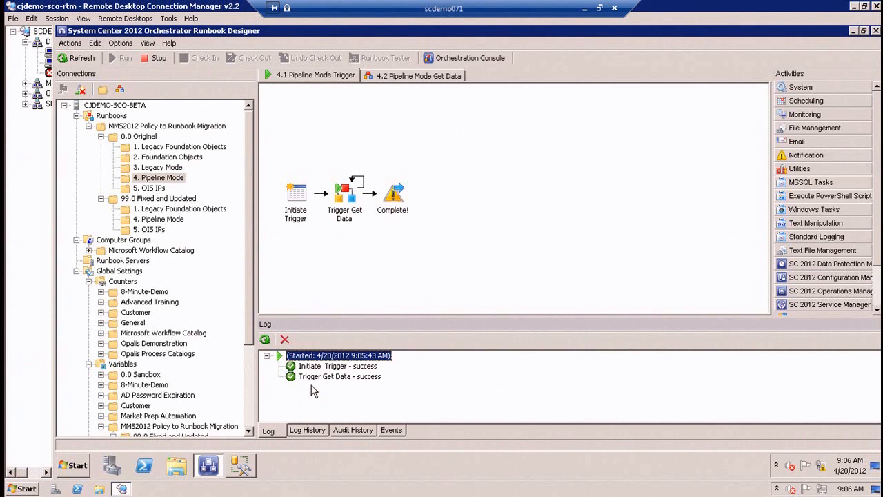
Examine the latest 4.2 Pipeline Mode Get Data run in the Log History and the Get Computer Name activity's connection settings.
left_click(399, 76)
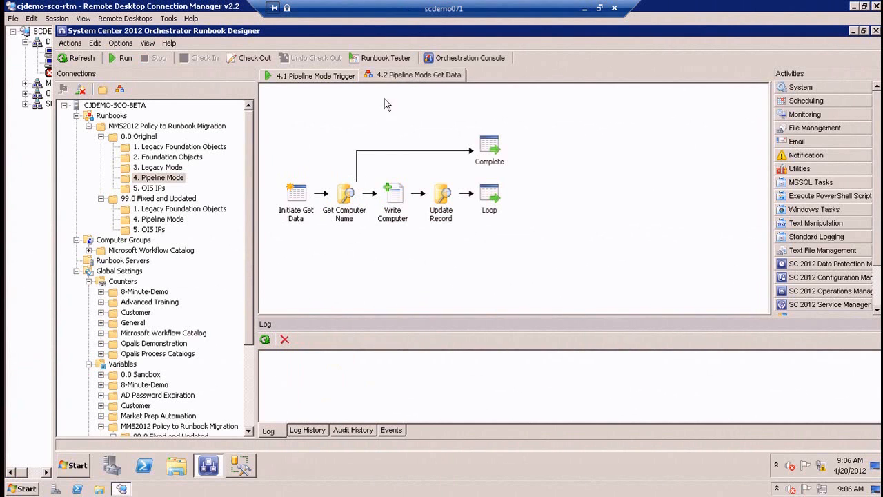
left_click(307, 430)
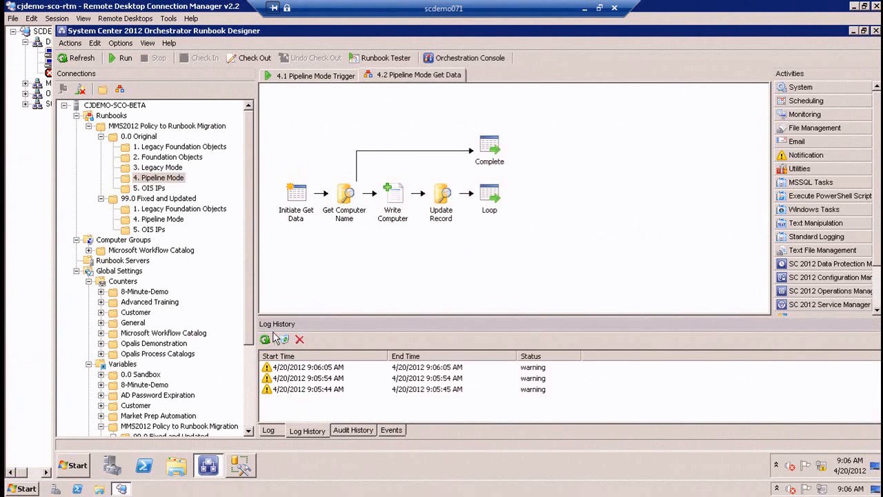
double_click(311, 367)
double_click(389, 185)
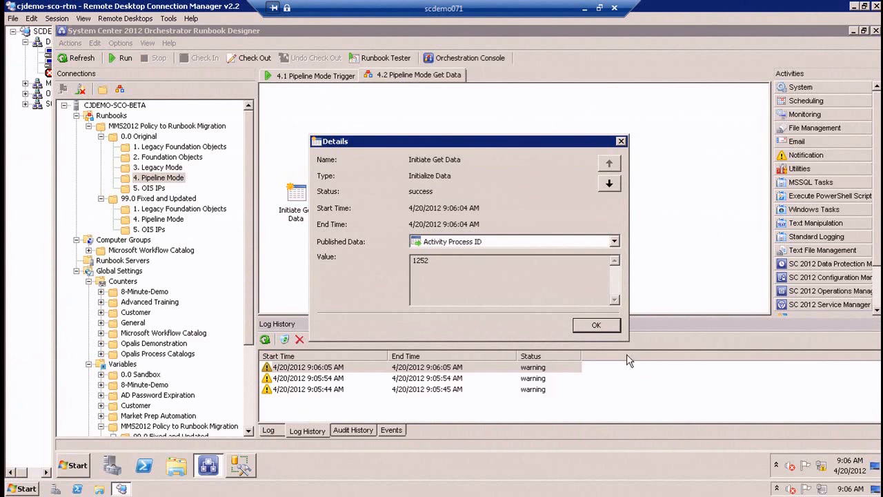
left_click(605, 330)
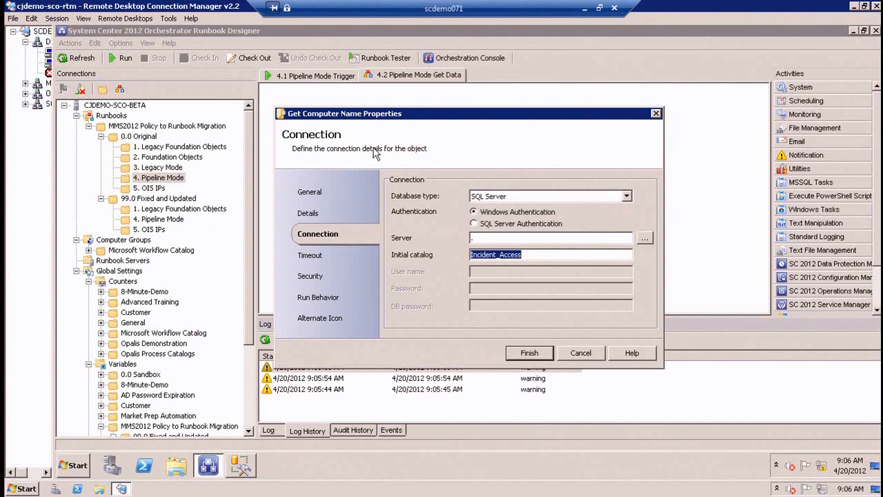
left_click(587, 354)
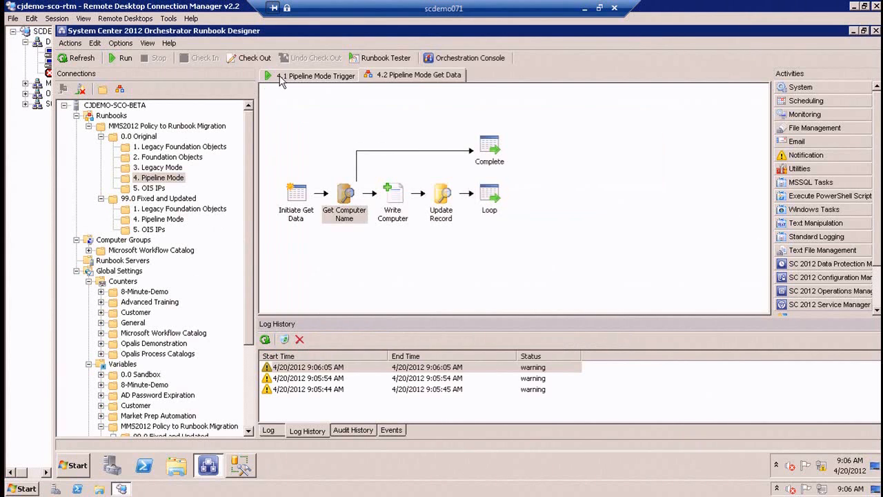
Recheck the Trigger Get Data looping exit condition without changing it, and stop the 4.1 Pipeline Mode Trigger runbook.
left_click(278, 74)
right_click(338, 194)
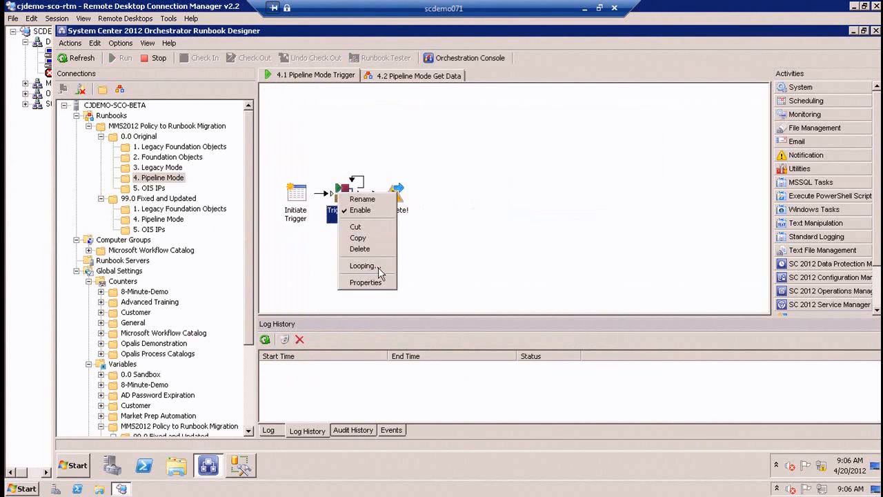
left_click(364, 265)
left_click(303, 213)
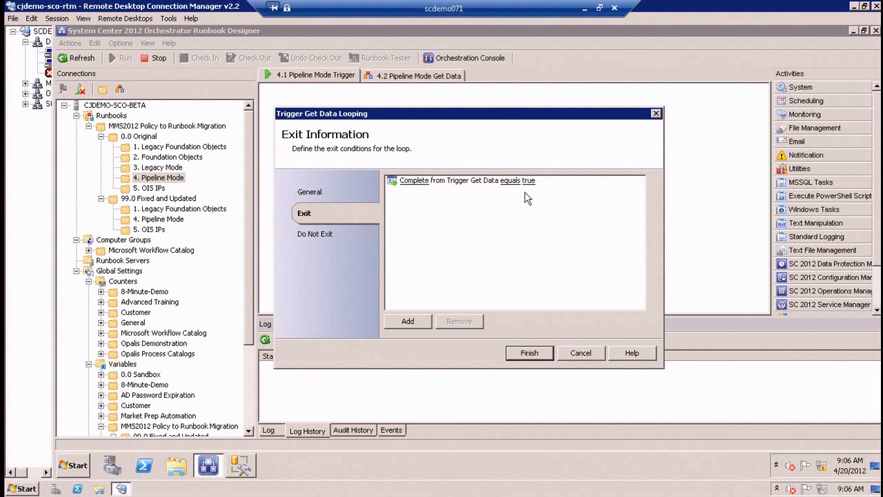
left_click(576, 351)
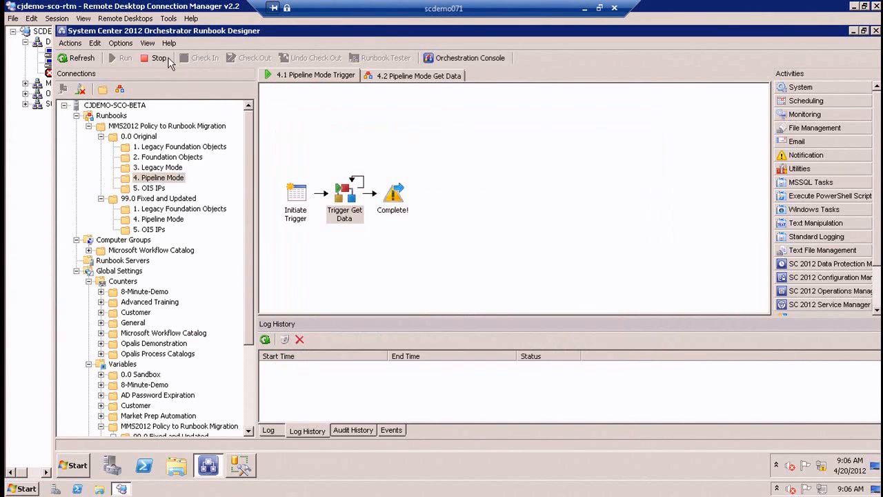
In the 4.2 Pipeline Mode Get Data runbook, point Get Computer Name's connection server to the SQL Server variable from 99.0 Fixed and Updated, 4. Pipeline Mode.
left_click(408, 74)
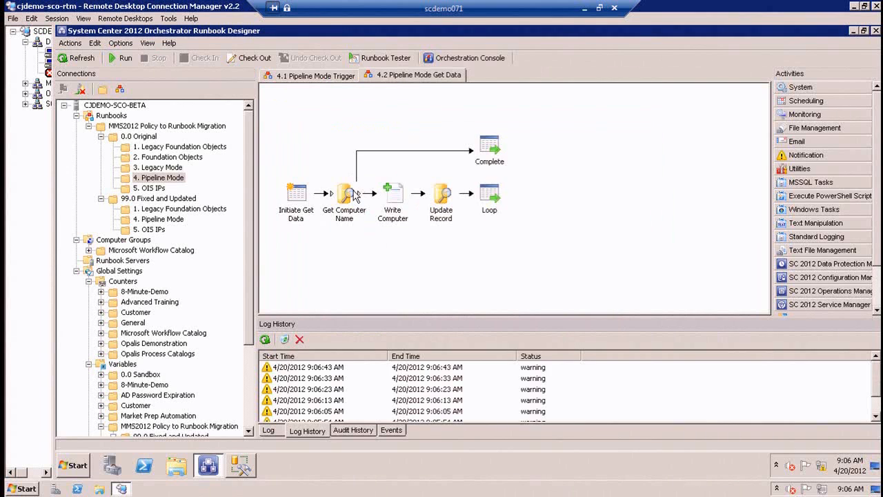
double_click(347, 196)
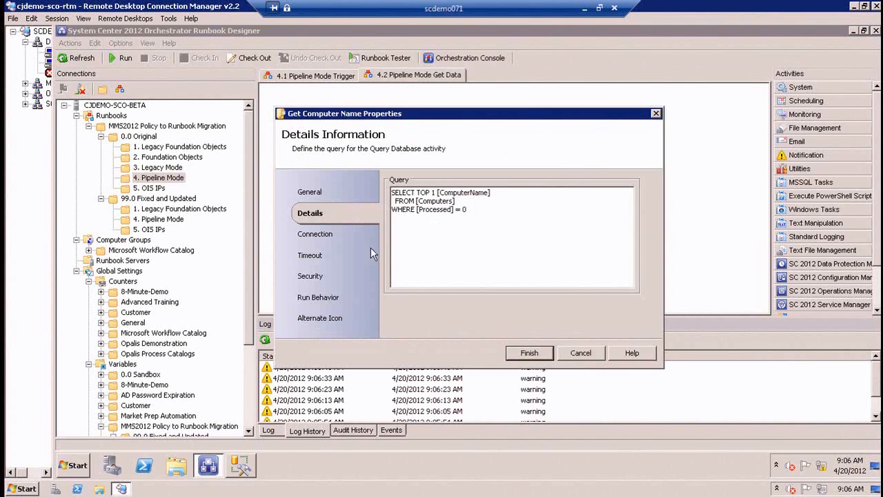
left_click(321, 236)
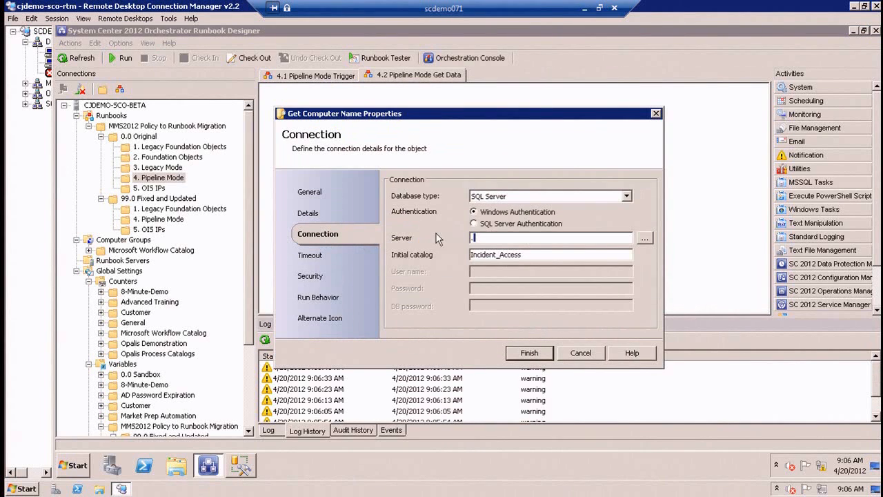
key("BackSpace")
right_click(496, 241)
mouse_move(521, 246)
left_click(568, 259)
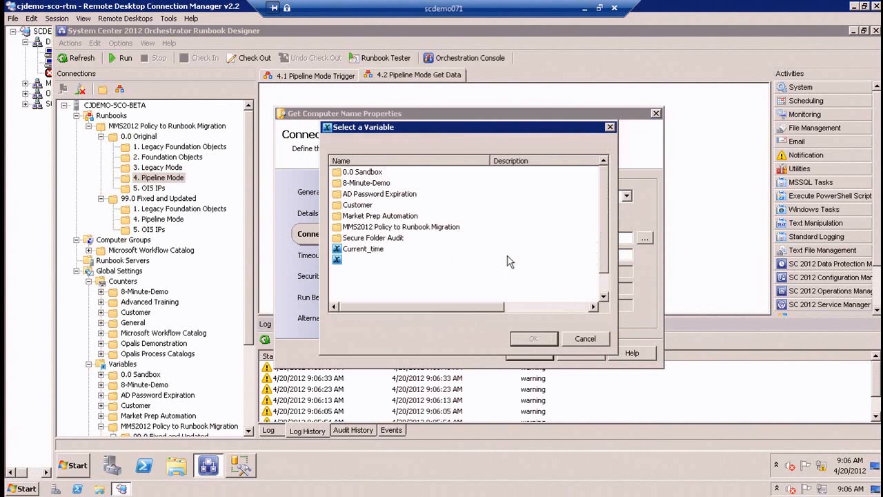
double_click(387, 233)
double_click(378, 183)
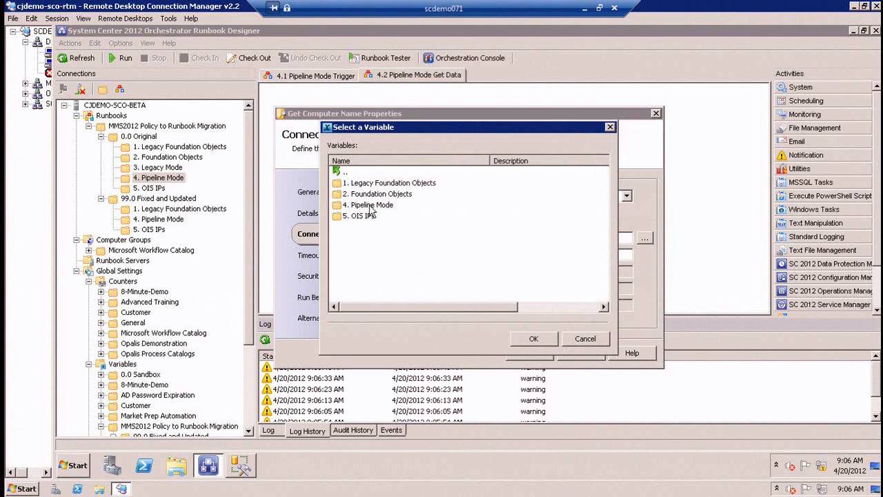
double_click(380, 207)
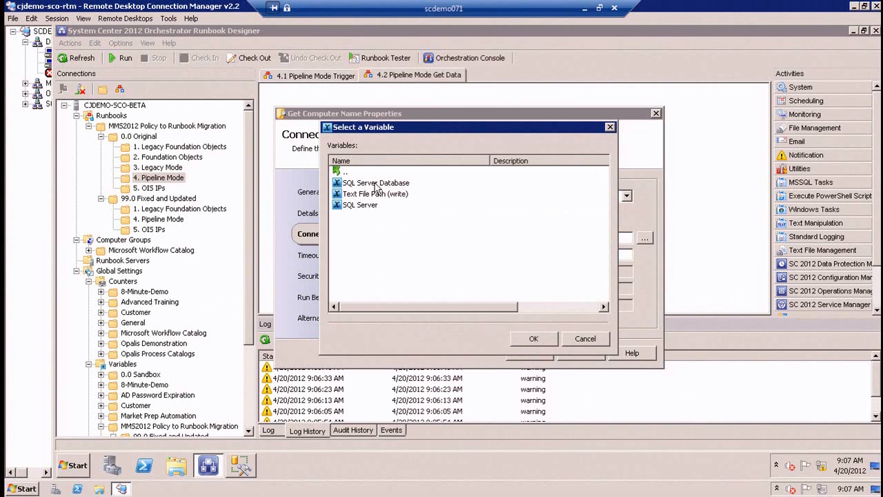
left_click(375, 184)
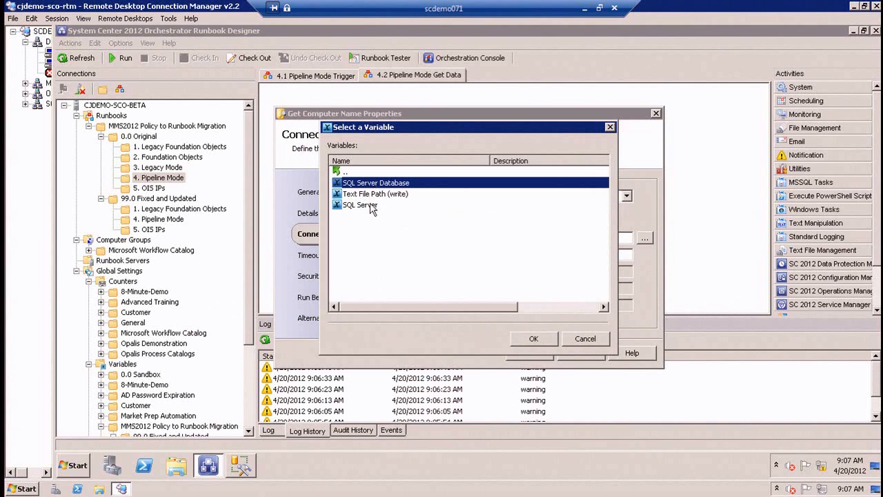
left_click(361, 207)
left_click_drag(471, 306, 584, 312)
left_click_drag(528, 308, 441, 308)
double_click(366, 206)
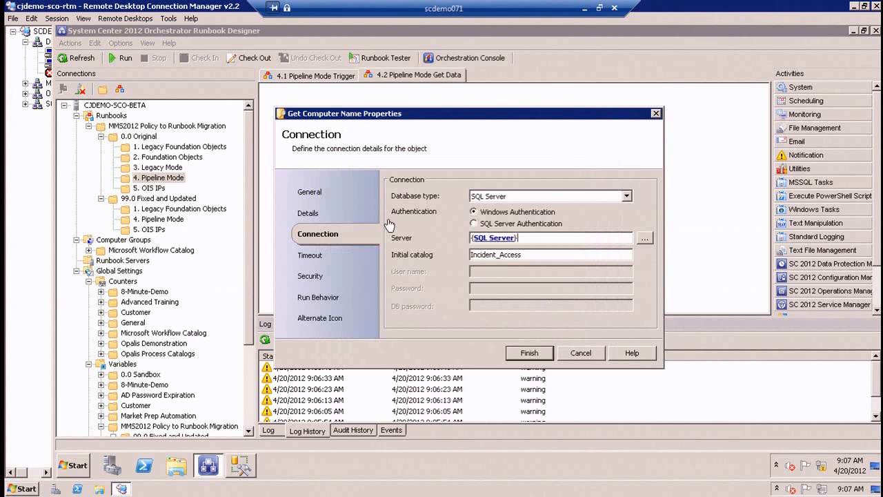
Replace Get Computer Name's initial catalog with the SQL Server Database variable from the 4. Pipeline Mode folder, review its query and save the activity.
left_click_drag(534, 256, 402, 250)
key("Delete")
right_click(509, 256)
mouse_move(528, 263)
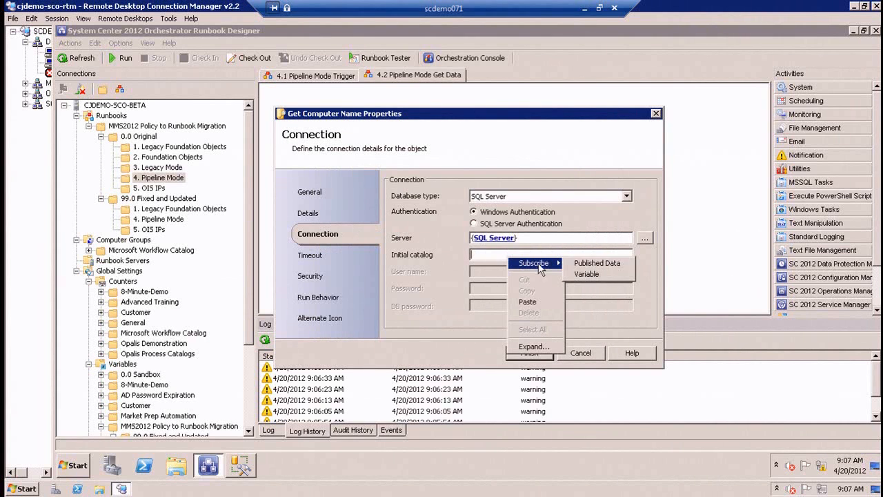
left_click(586, 274)
double_click(387, 229)
double_click(359, 184)
double_click(362, 212)
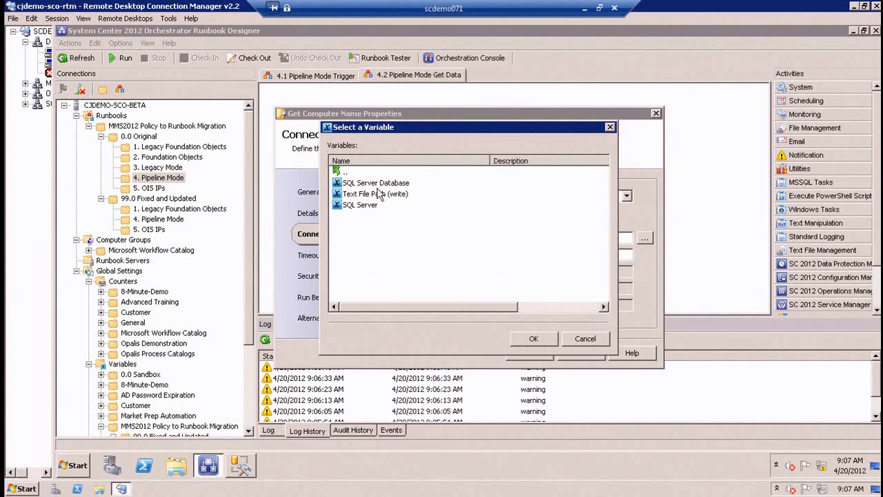
double_click(376, 178)
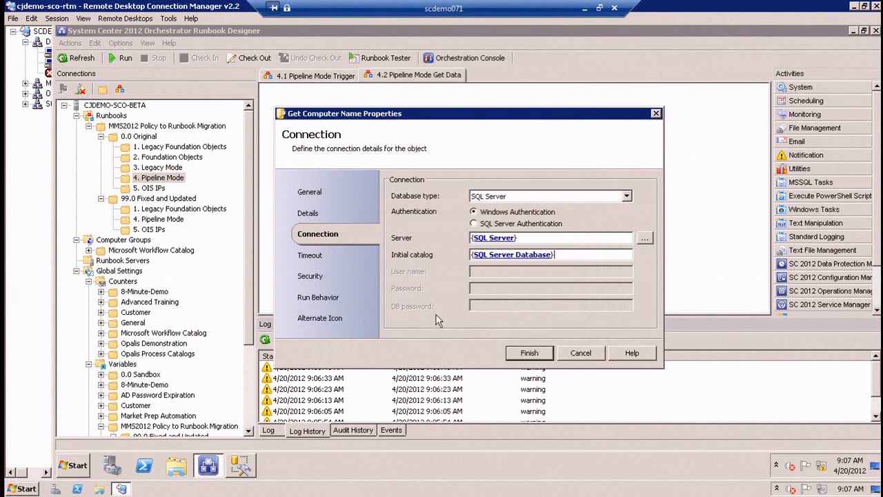
left_click(314, 216)
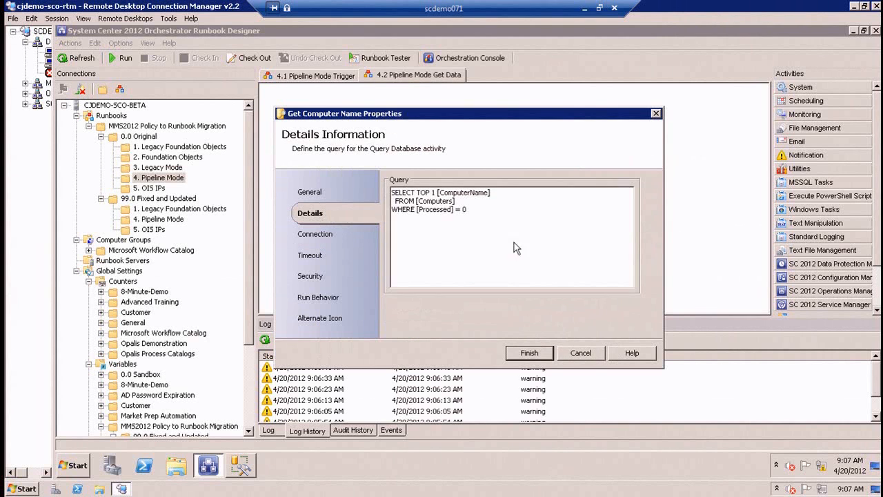
left_click(529, 354)
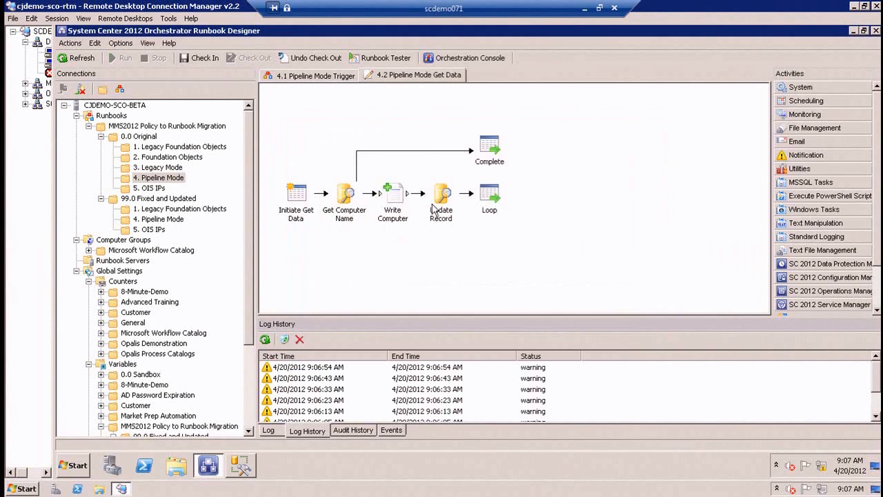
Set the Update Record activity's connection server to the SQL Server variable from 99.0 Fixed and Updated, 4. Pipeline Mode.
double_click(436, 205)
left_click(327, 234)
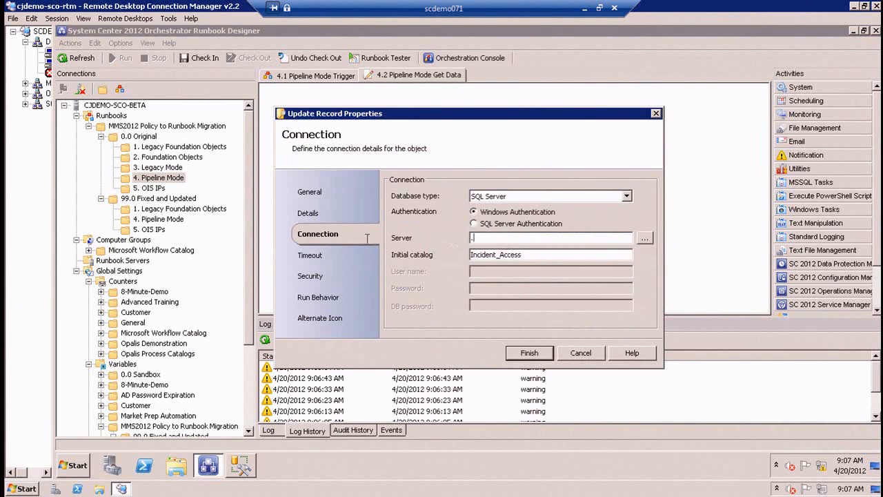
right_click(487, 240)
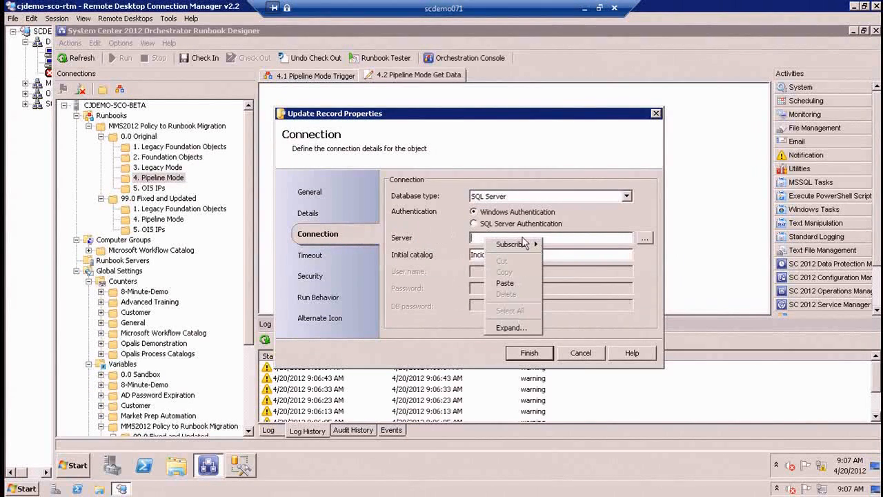
mouse_move(516, 245)
left_click(552, 256)
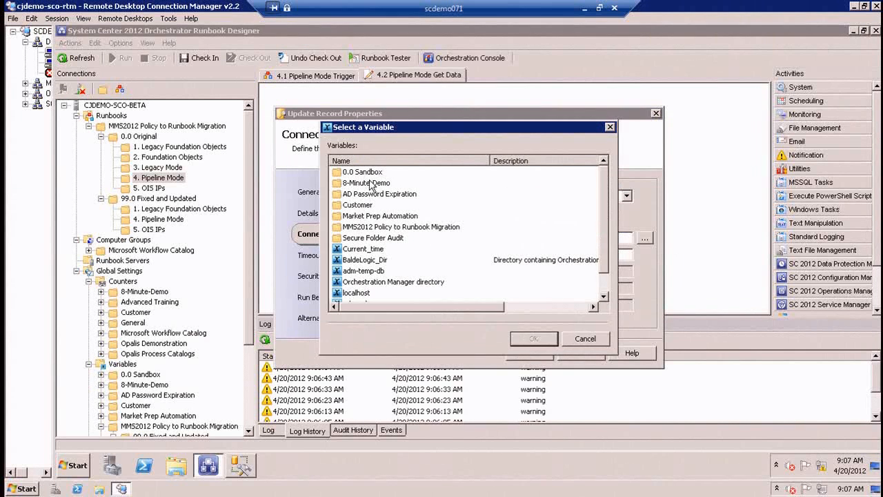
double_click(375, 225)
double_click(378, 183)
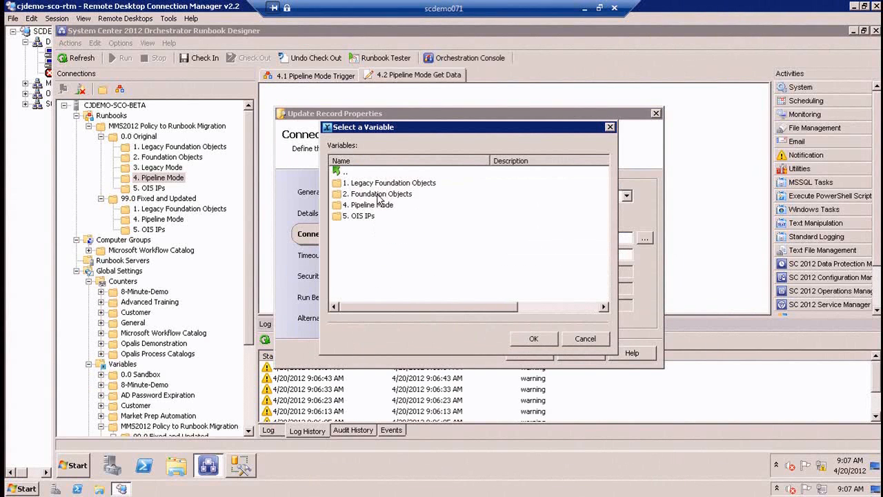
double_click(367, 203)
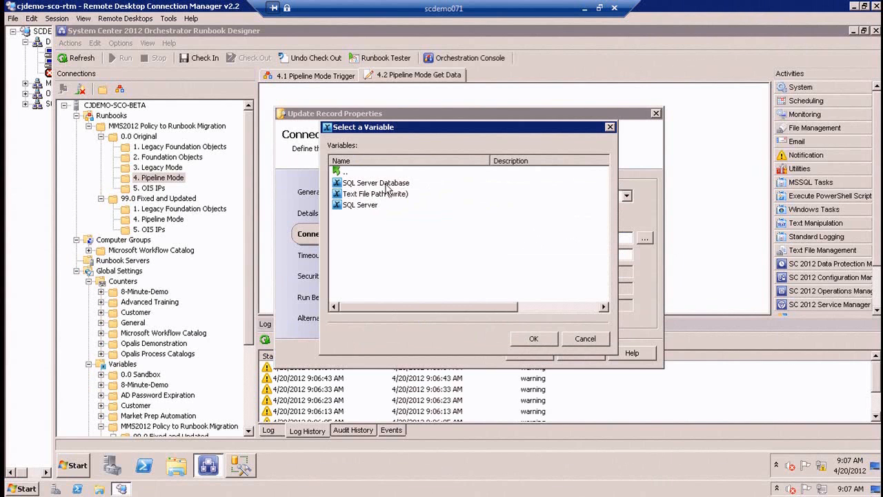
double_click(361, 205)
Replace Update Record's initial catalog with the SQL Server Database variable from the 4. Pipeline Mode folder and save the activity.
double_click(541, 258)
key("BackSpace")
right_click(505, 256)
mouse_move(547, 267)
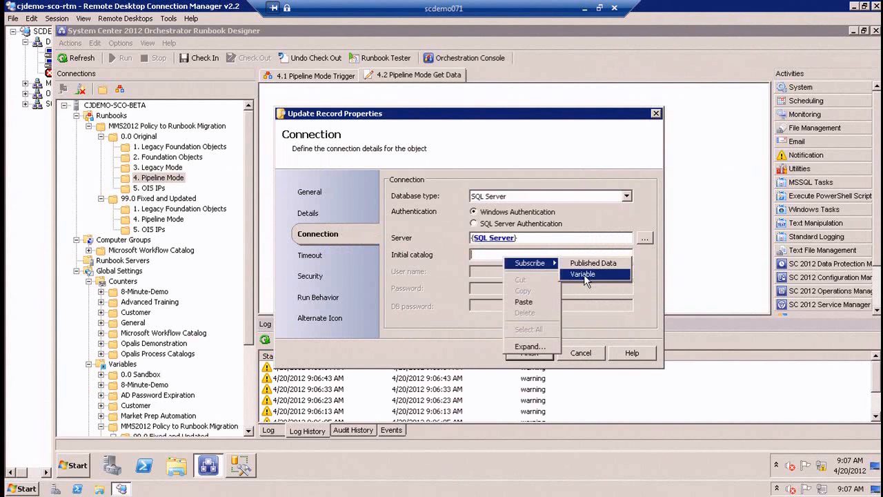
left_click(583, 274)
double_click(378, 229)
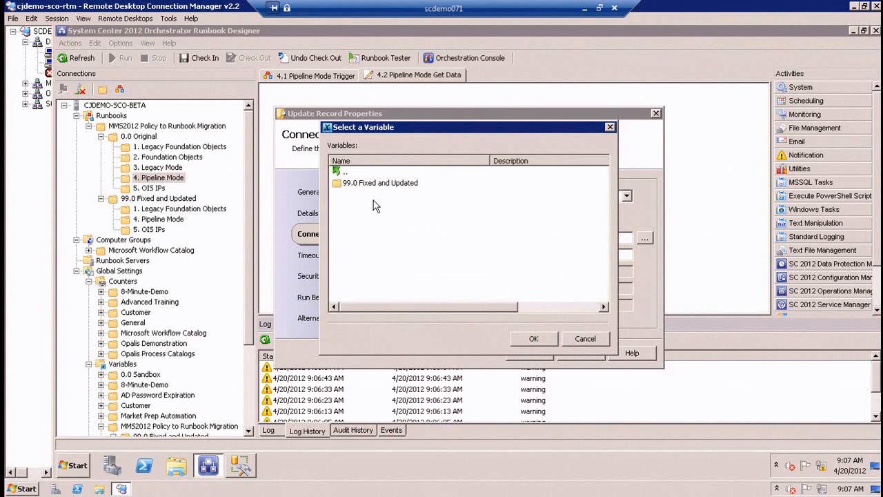
double_click(376, 183)
double_click(358, 207)
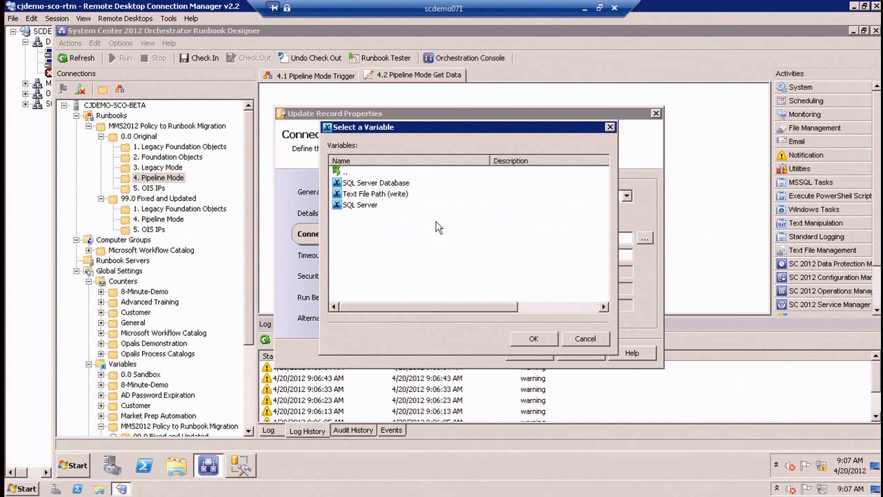
double_click(377, 182)
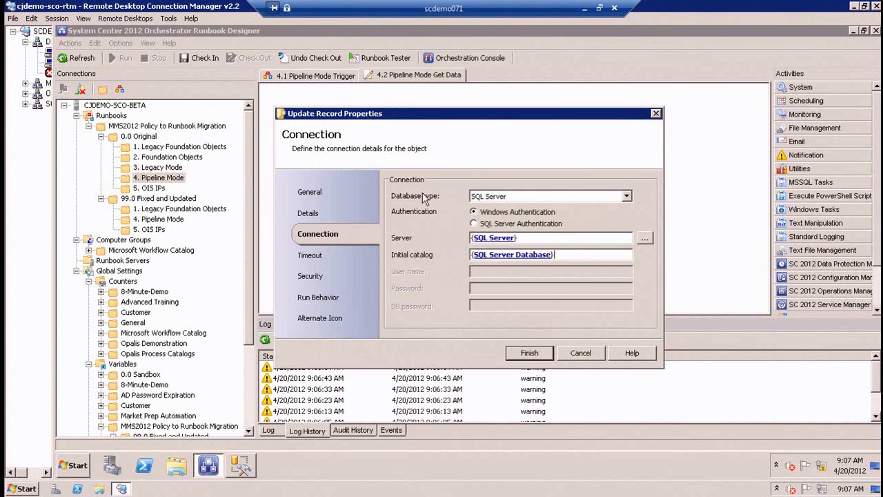
left_click(529, 355)
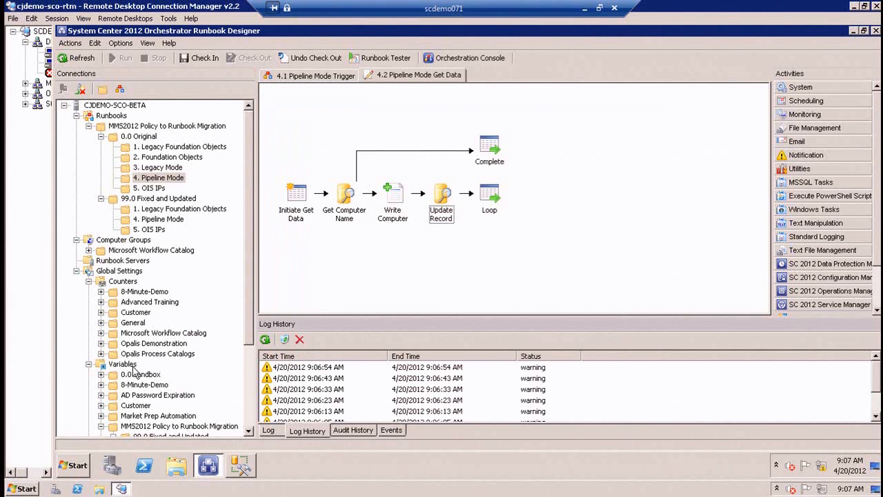
Set the SQL Server variable in the 99.0 Fixed and Updated, 4. Pipeline Mode variables folder to CJDEMO-SCO-BETA.
left_click(88, 283)
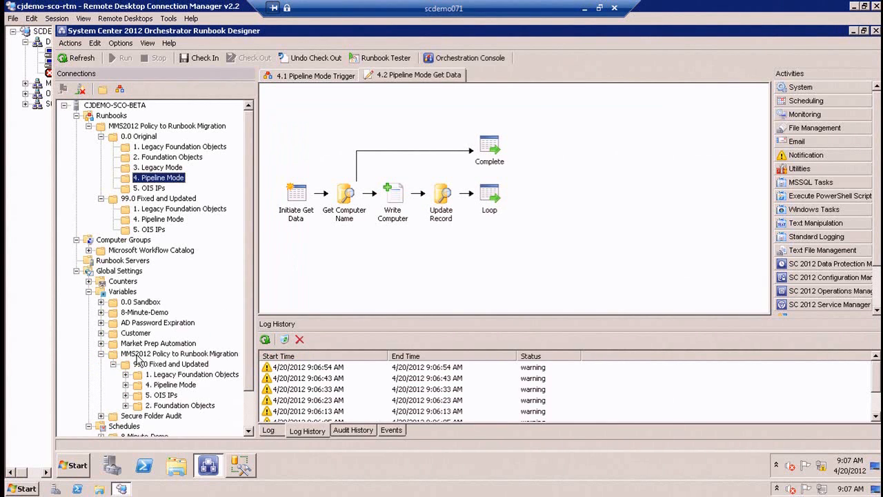
left_click(176, 386)
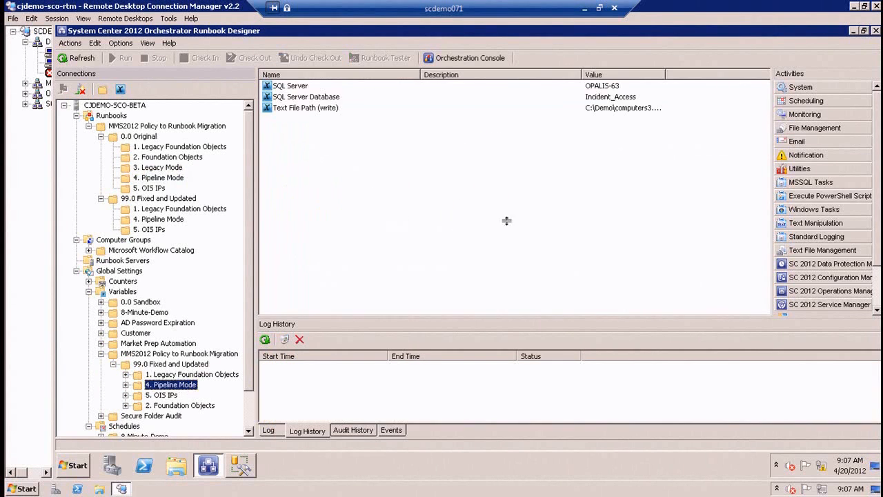
double_click(288, 88)
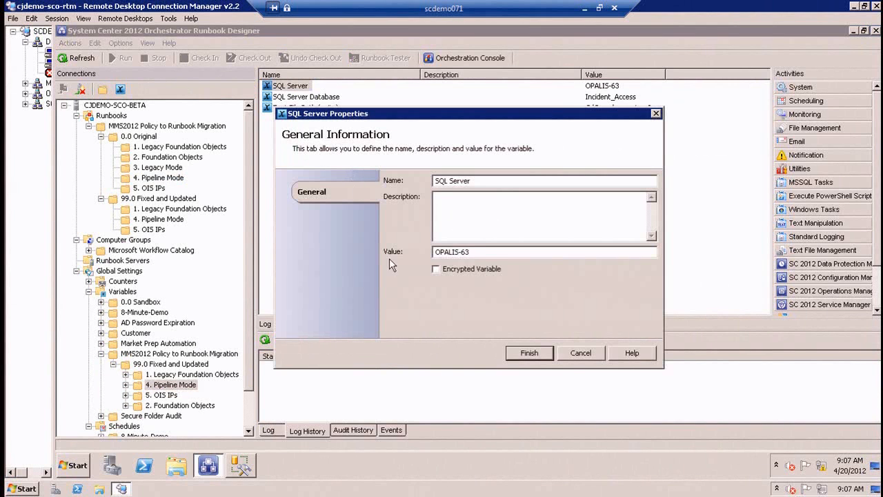
left_click_drag(482, 251, 338, 243)
type("CJDEMO-SCO-BETA")
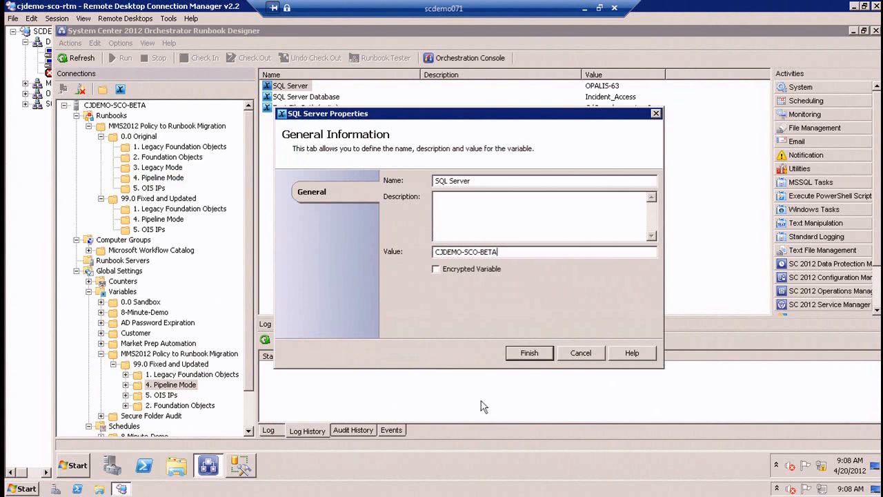
left_click(534, 353)
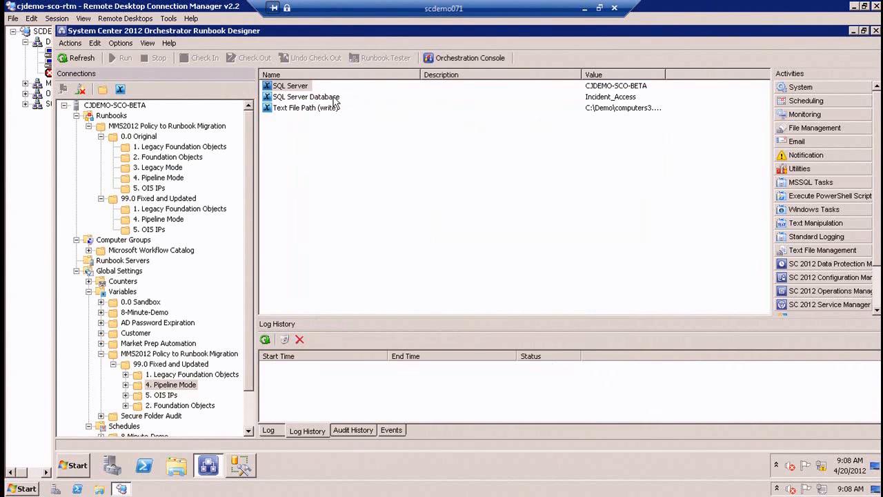
Check the Demo database's tables in SQL Server Management Studio and set the Pipeline Mode SQL Server Database variable to Demo in Runbook Designer.
double_click(336, 97)
double_click(502, 252)
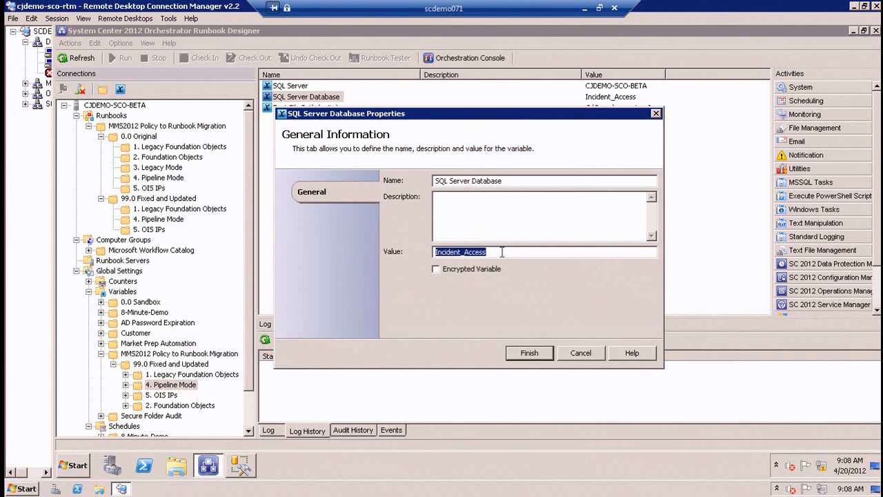
left_click(243, 469)
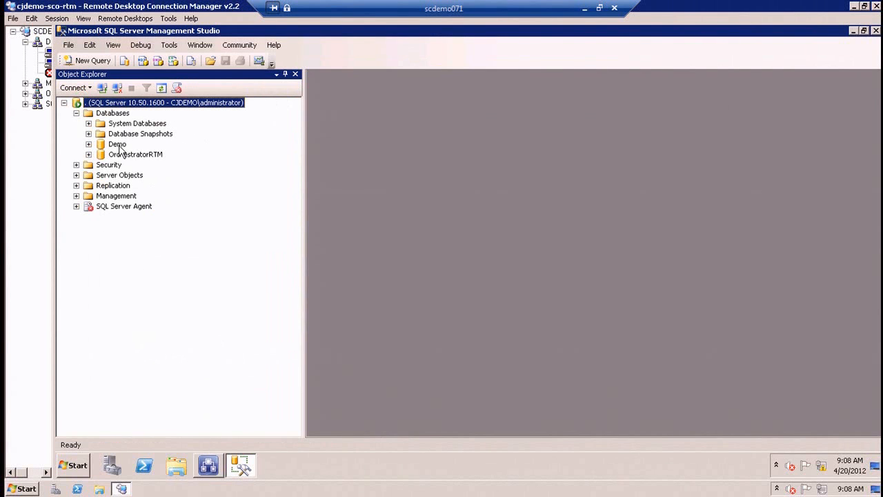
left_click(88, 144)
left_click(101, 165)
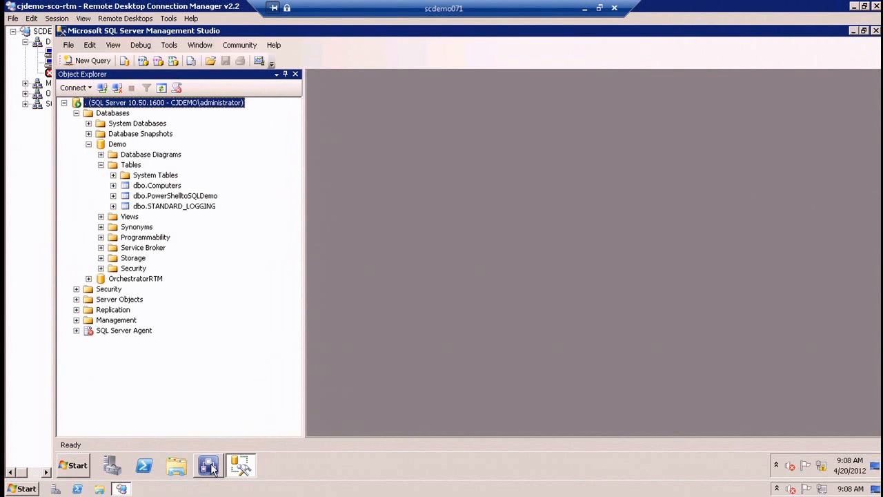
left_click(210, 466)
type("Demo")
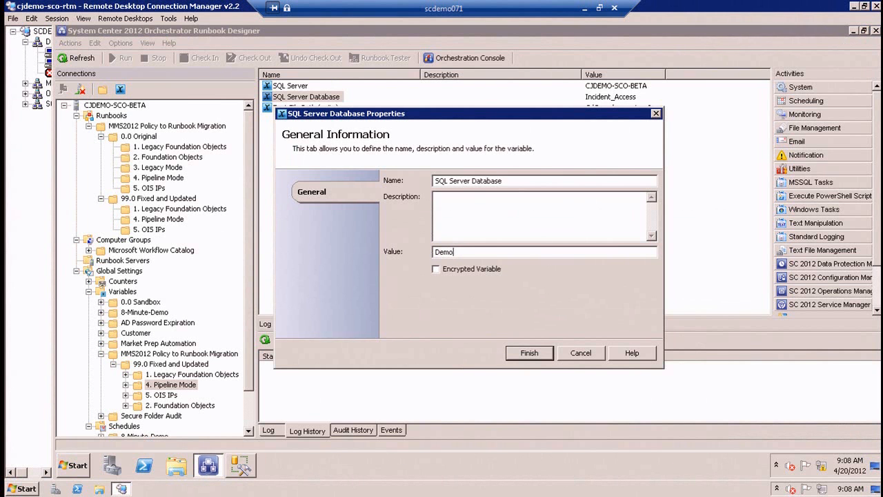
left_click(529, 352)
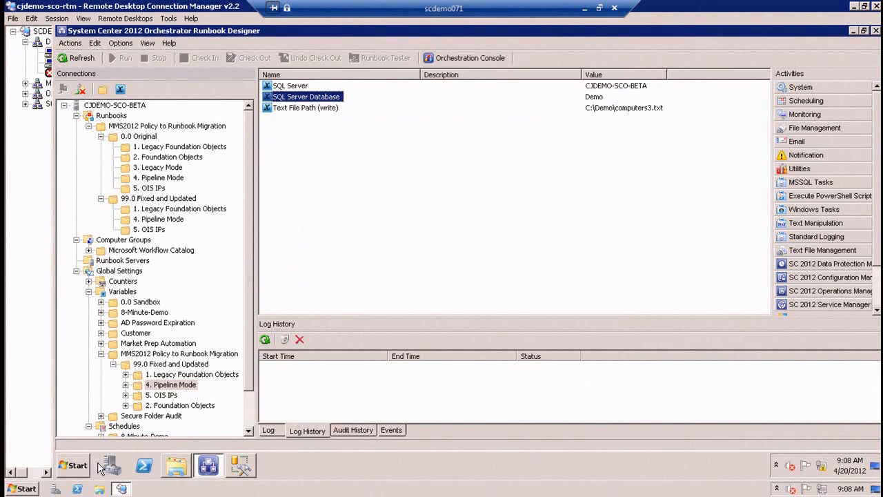
Browse to the Demo2 folder on the C: drive to check where the computers3.txt file is stored.
left_click(74, 465)
left_click(240, 258)
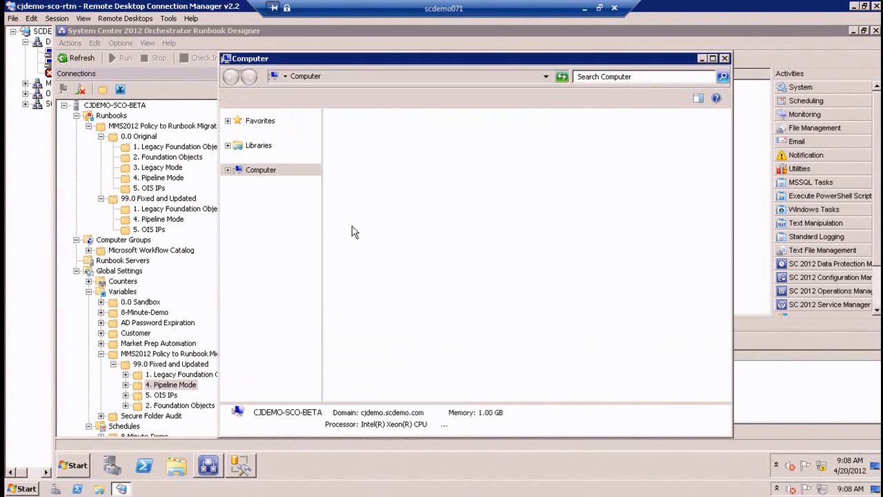
double_click(392, 153)
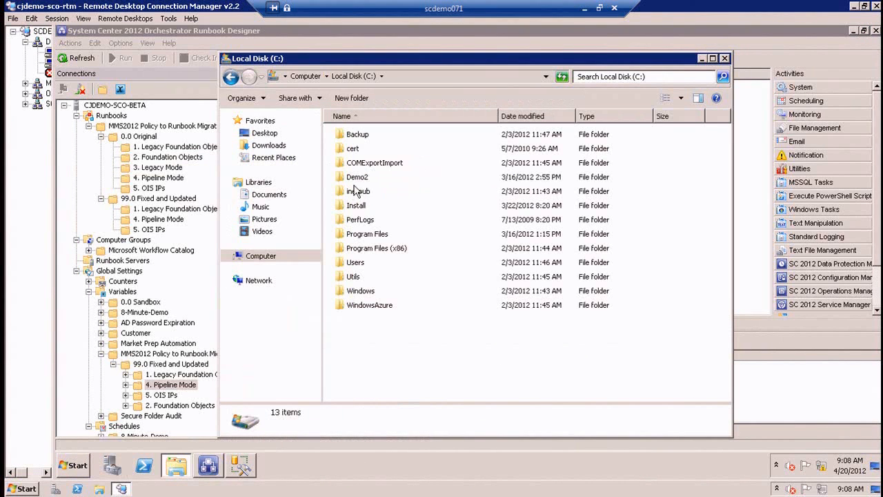
left_click(357, 178)
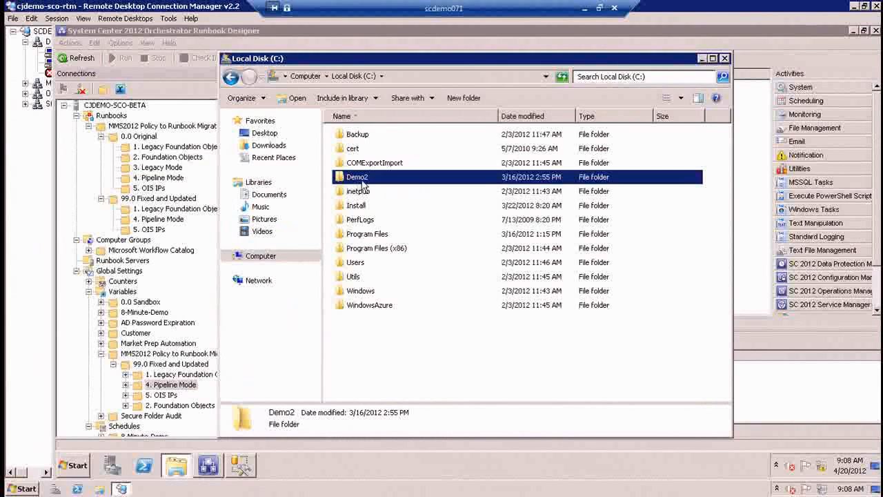
double_click(358, 180)
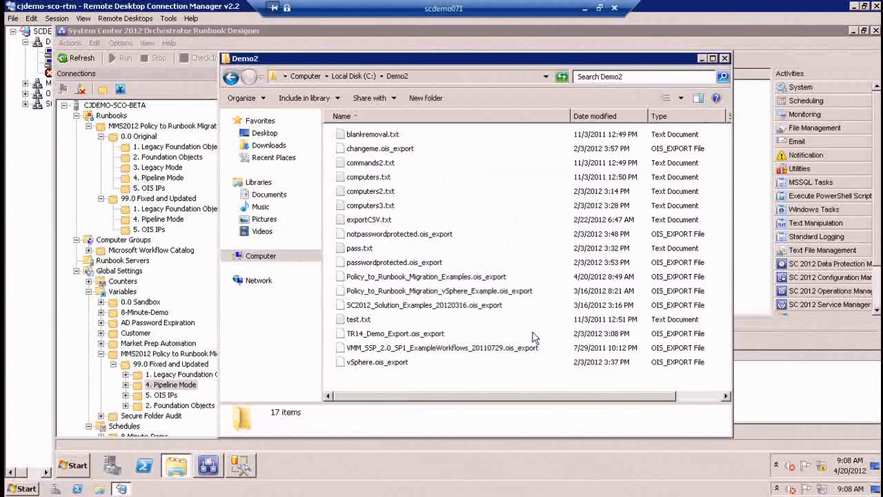
Back in Runbook Designer, set the Pipeline Mode Text File Path (write) variable to C:\Demo2\computers3.txt.
left_click(751, 255)
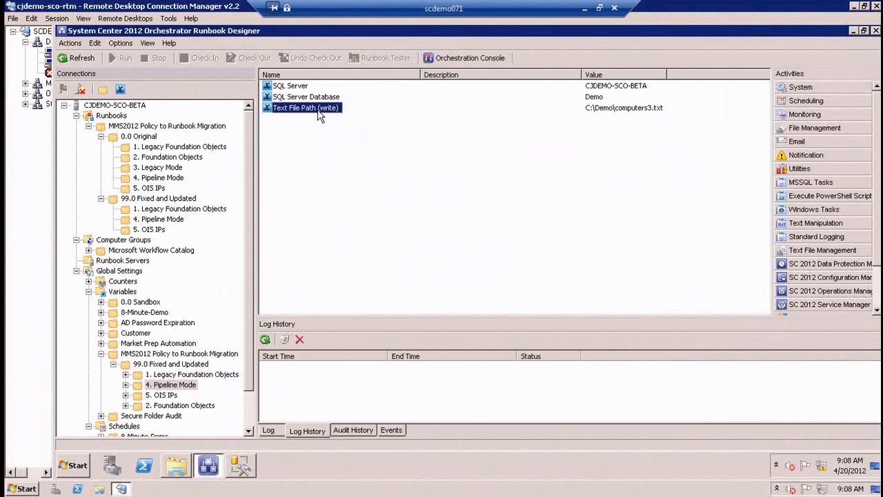
double_click(318, 109)
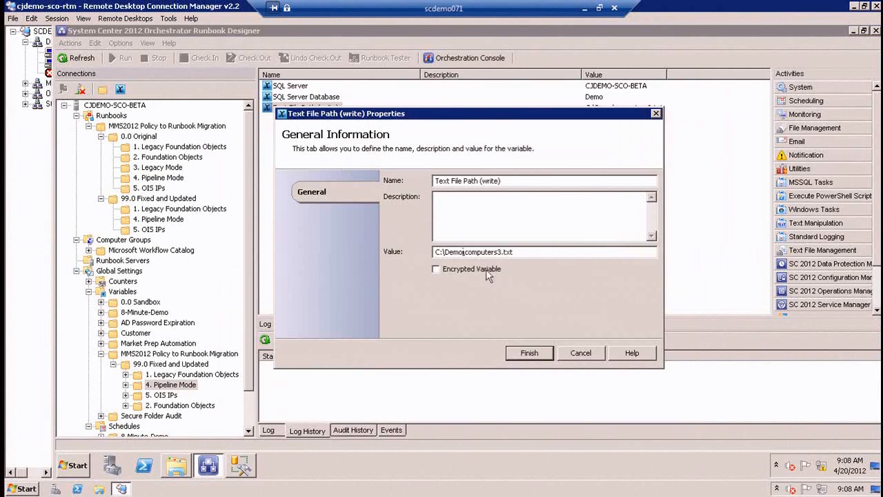
type("2")
left_click(528, 353)
left_click(546, 245)
double_click(667, 73)
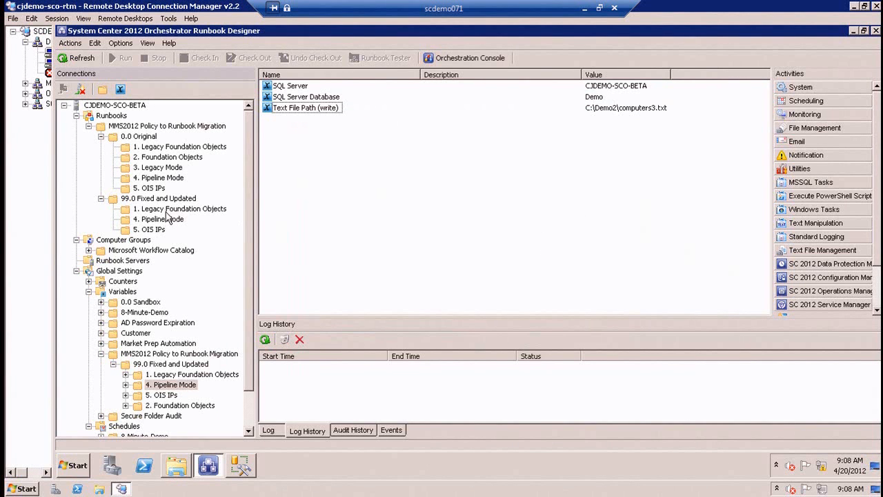
Review the query and connection settings of Get Computer Name in the original 4.2 Pipeline Mode Get Data runbook.
left_click(169, 177)
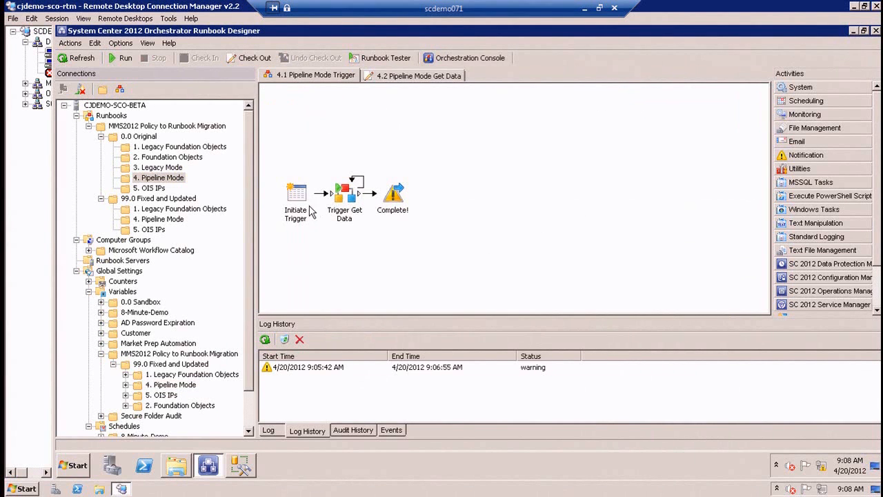
left_click(405, 75)
double_click(349, 190)
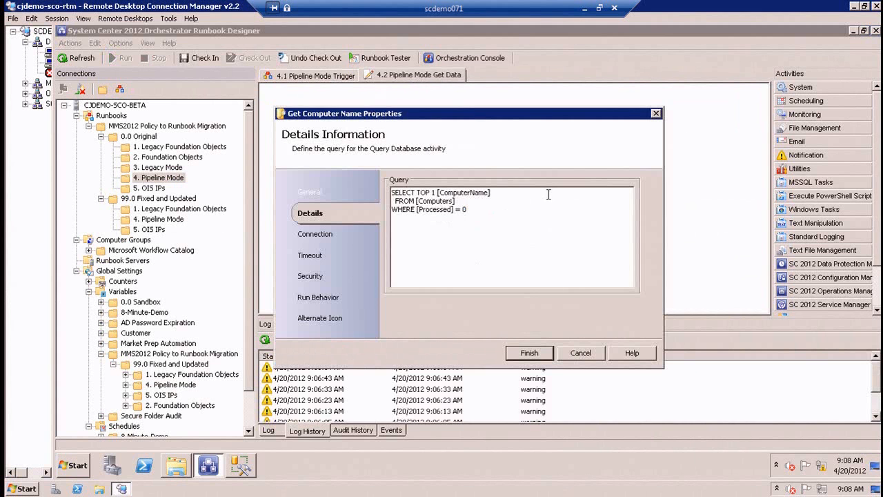
left_click(304, 234)
left_click(529, 352)
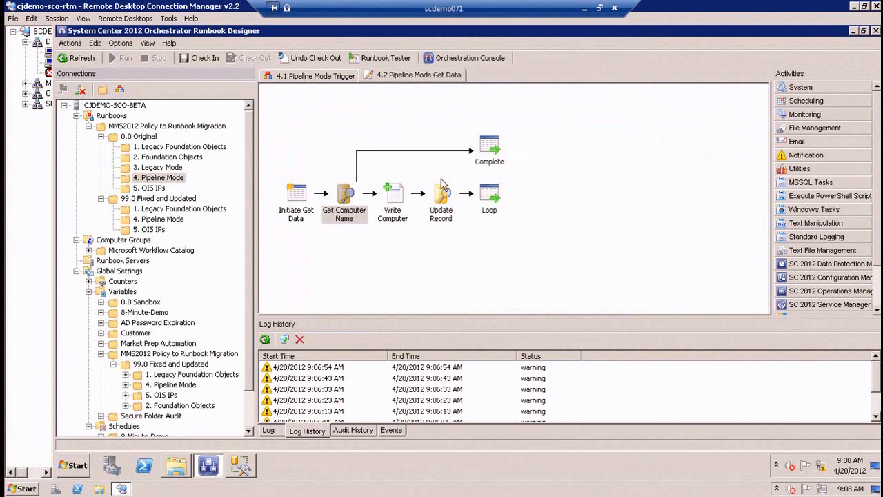
Replace Write Computer's file path with the Text File Path (write) variable from MMS2012 Policy to Runbook Migration, 99.0 Fixed and Updated, 4. Pipeline Mode.
left_click(441, 193)
double_click(391, 195)
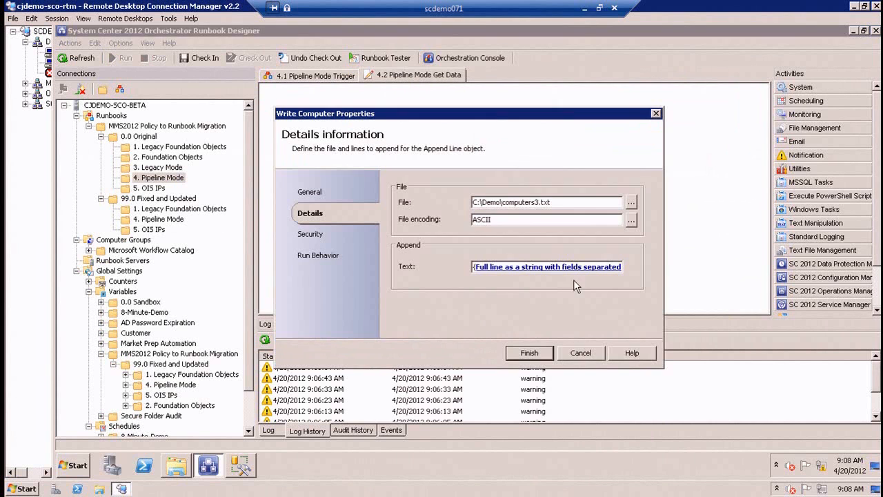
left_click(565, 203)
double_click(501, 204)
key("BackSpace")
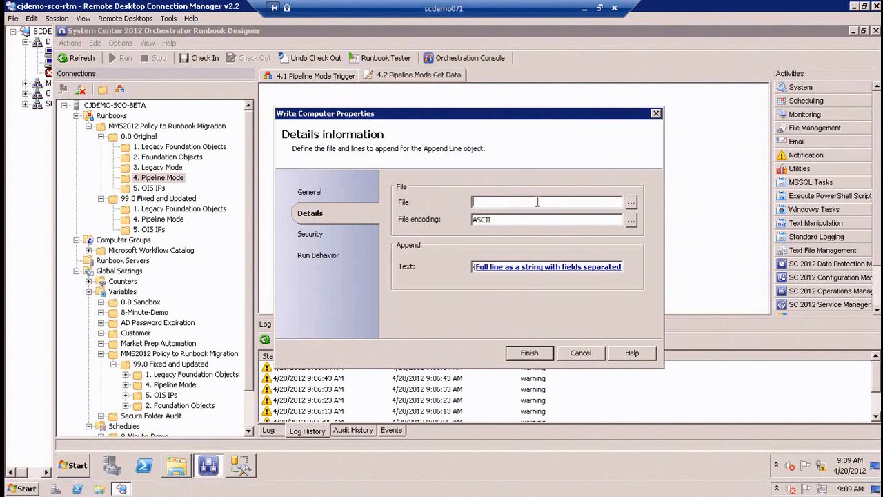
right_click(540, 202)
mouse_move(563, 208)
left_click(624, 221)
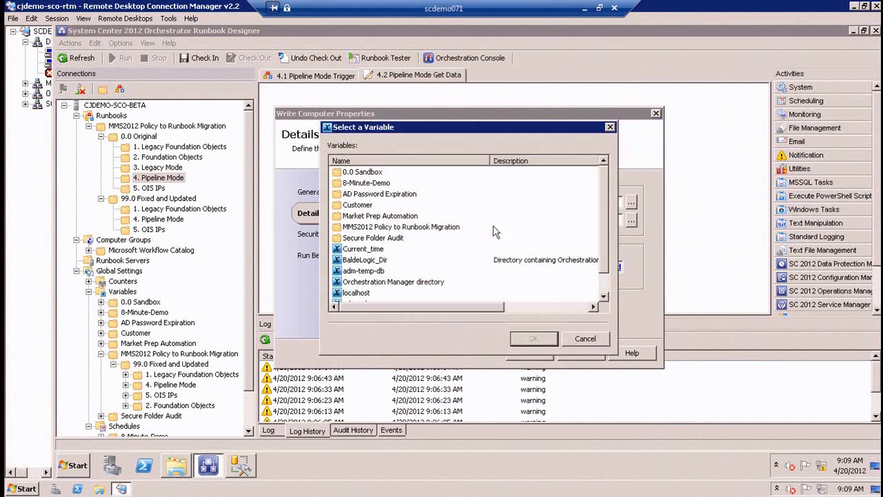
double_click(381, 231)
double_click(373, 185)
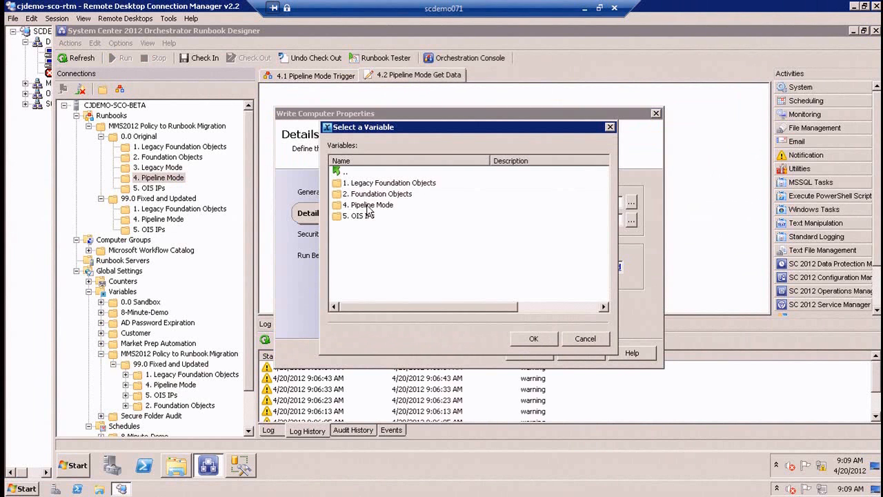
double_click(368, 206)
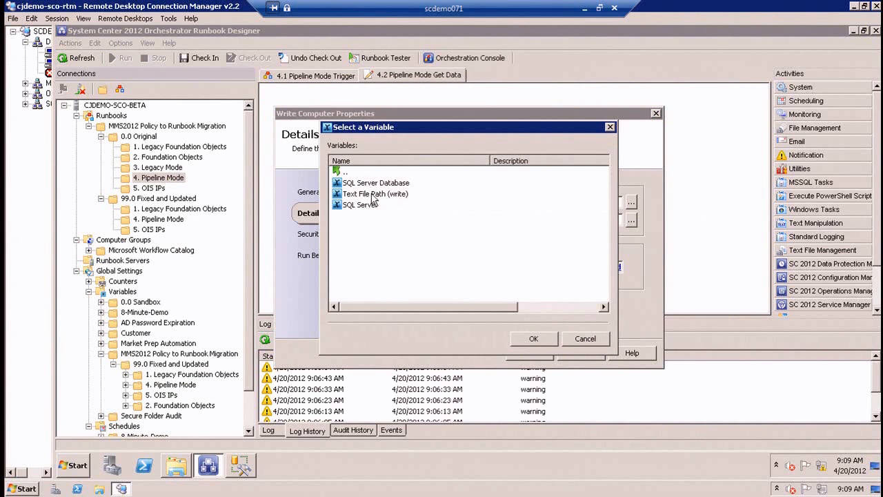
double_click(373, 194)
left_click(529, 352)
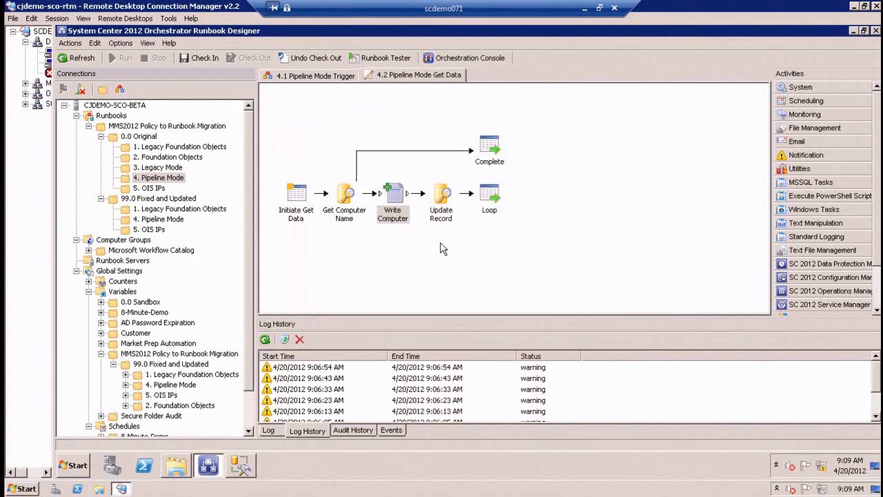
Check in the 4.2 Pipeline Mode Get Data runbook and try to run 4.1 Pipeline Mode Trigger.
left_click(439, 197)
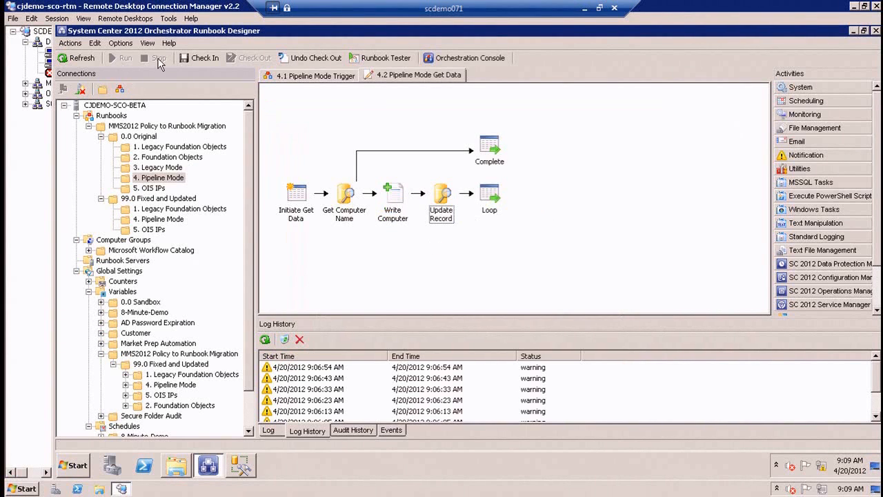
left_click(270, 76)
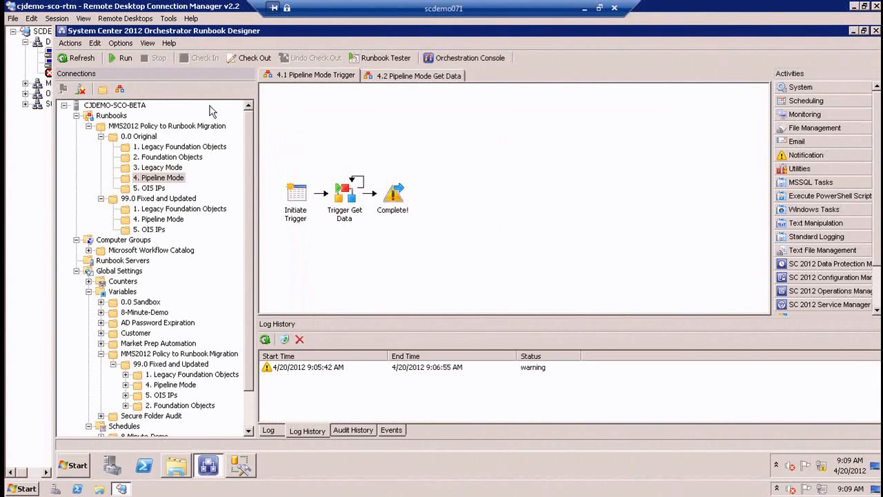
left_click(119, 59)
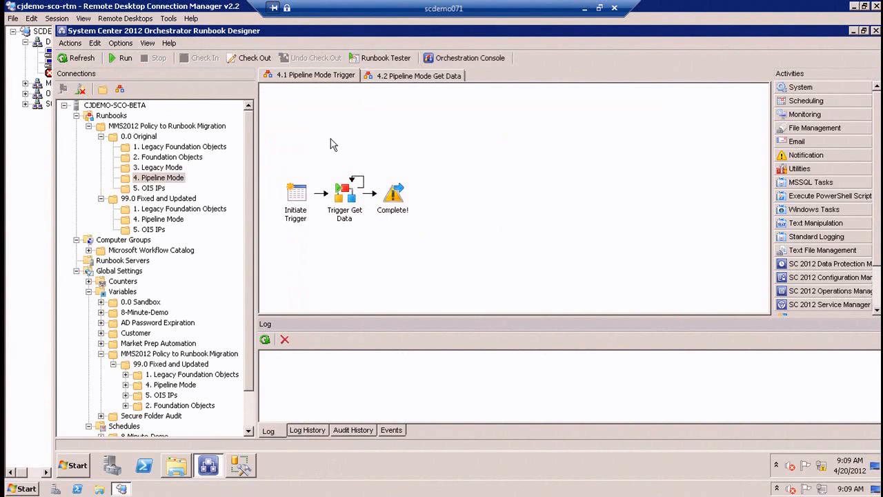
Check out 4.1 Pipeline Mode Trigger and add a Loop: Number of attempts exit condition to Trigger Get Data's looping.
left_click(262, 60)
right_click(348, 200)
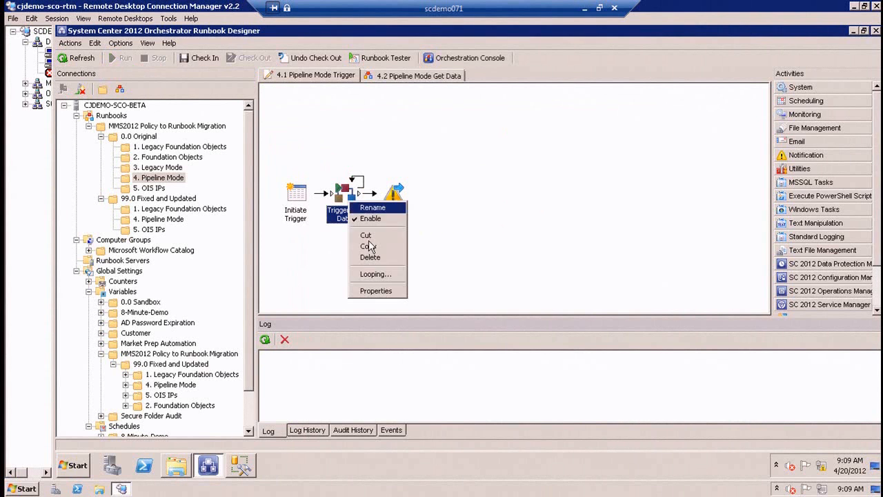
left_click(381, 274)
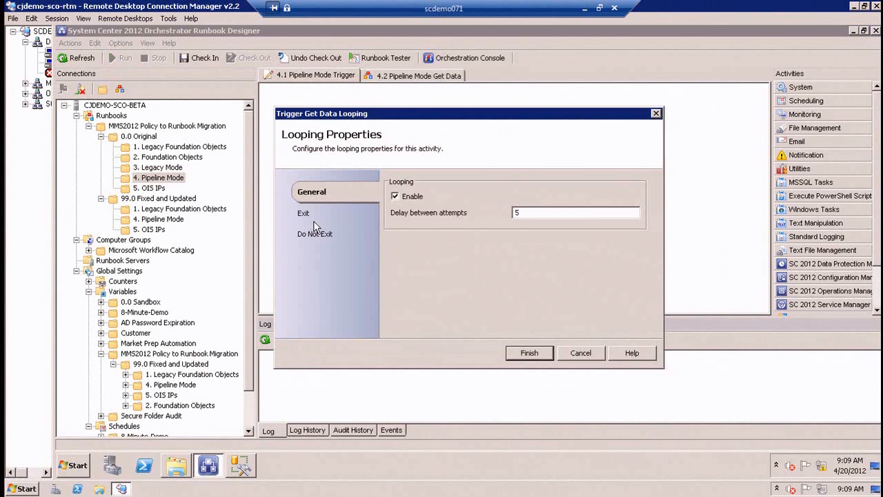
left_click(310, 214)
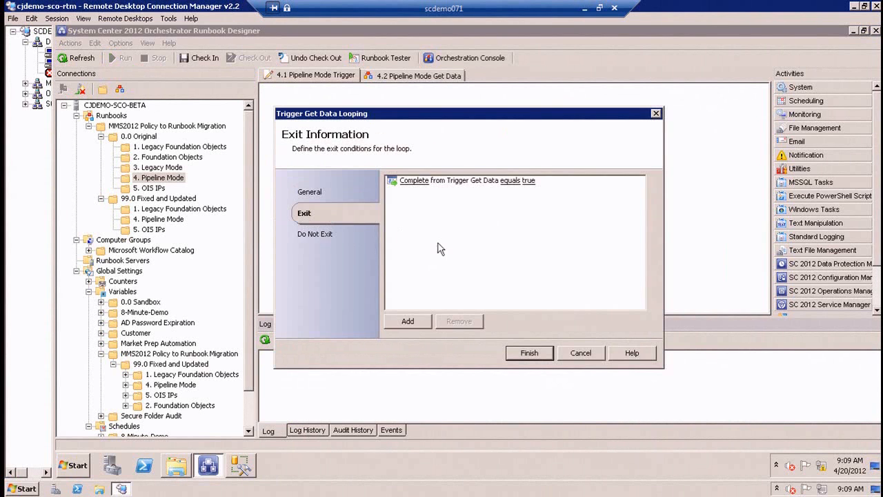
left_click(408, 322)
left_click(419, 193)
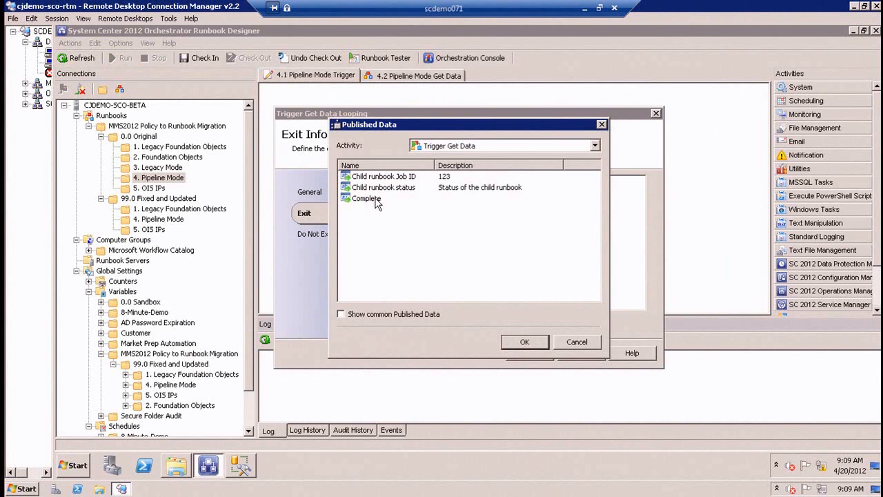
left_click(341, 314)
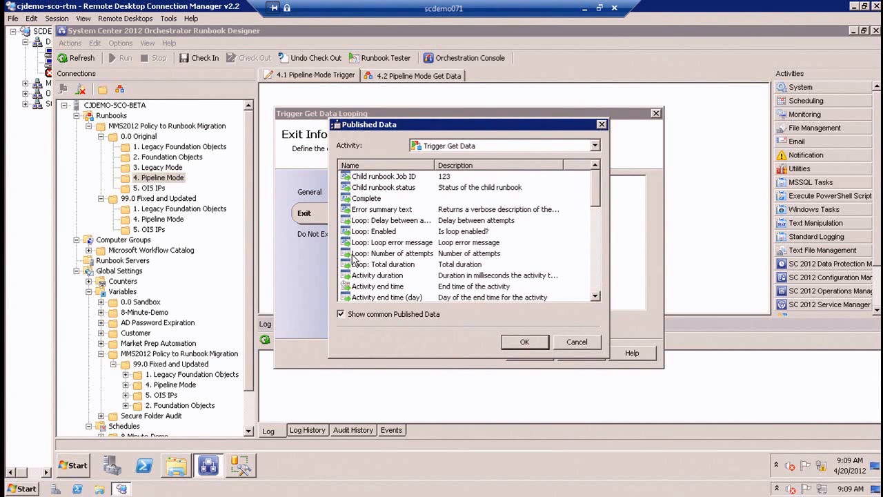
double_click(391, 253)
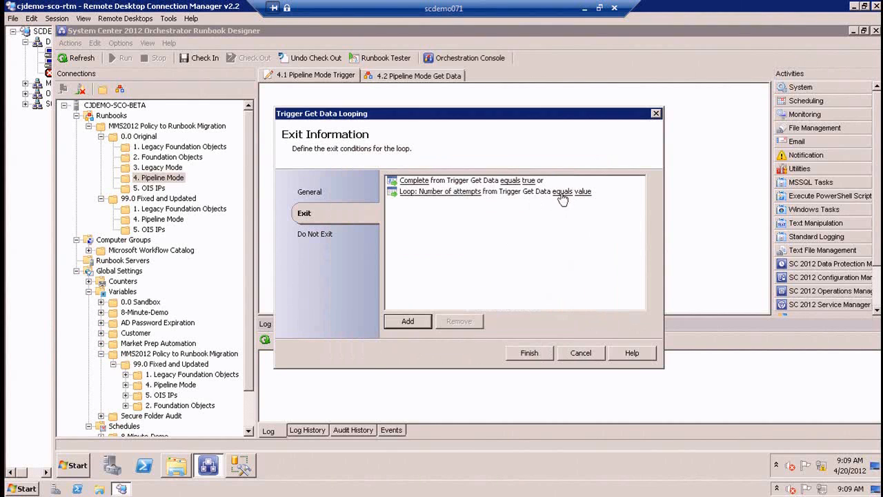
Set the Loop: Number of attempts exit condition to is greater than 100 and save the looping properties.
left_click(554, 194)
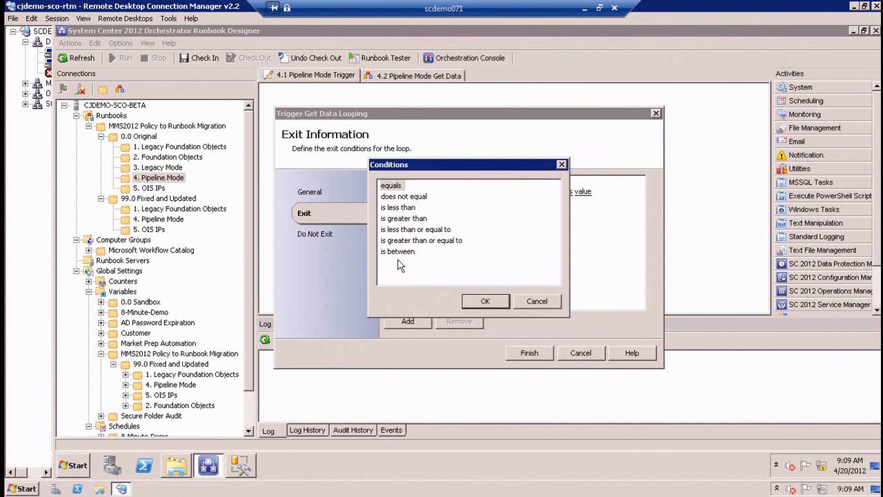
double_click(414, 219)
left_click(608, 192)
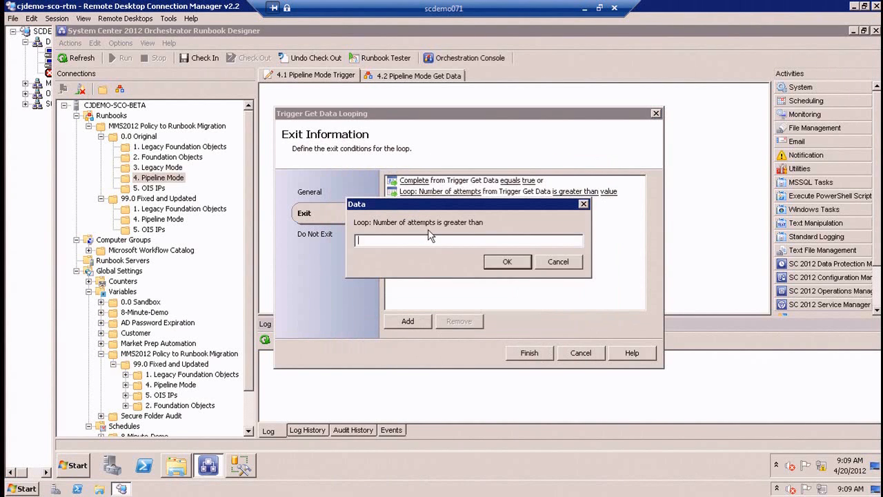
type("100")
left_click(504, 262)
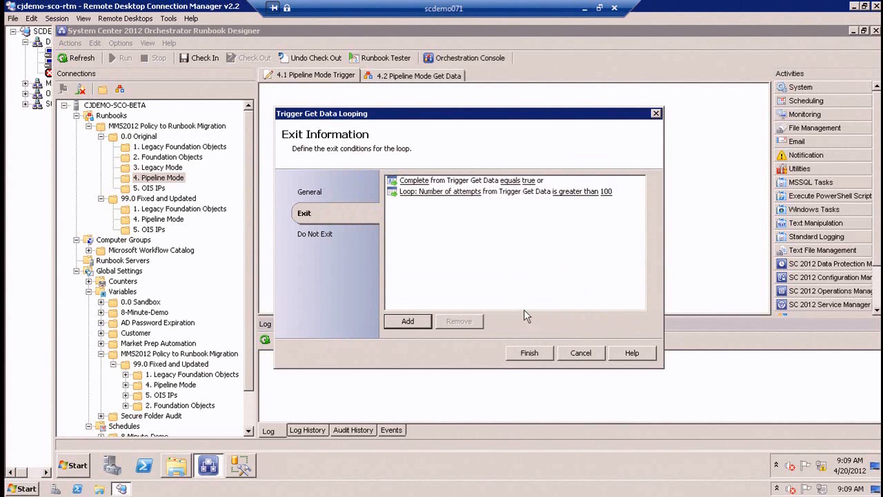
left_click(530, 353)
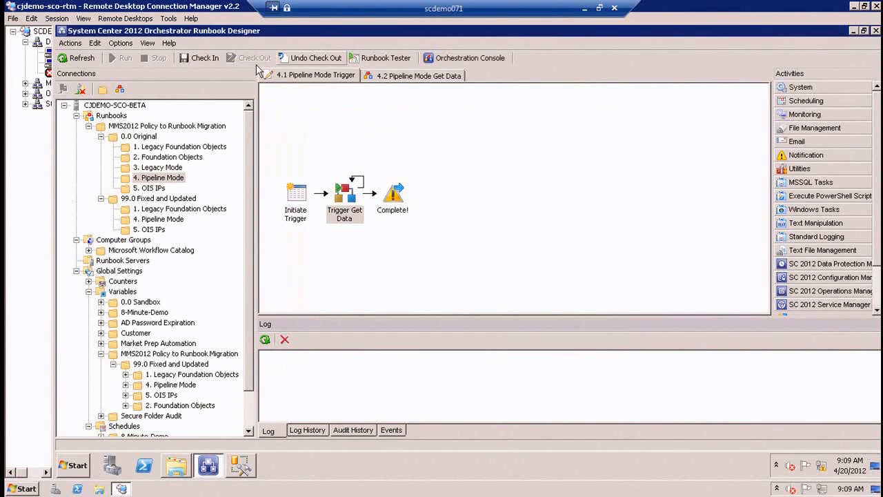
Check in and run 4.1 Pipeline Mode Trigger, and review the activity details of the latest 4.2 Pipeline Mode Get Data run.
left_click(210, 59)
left_click(121, 59)
left_click(398, 200)
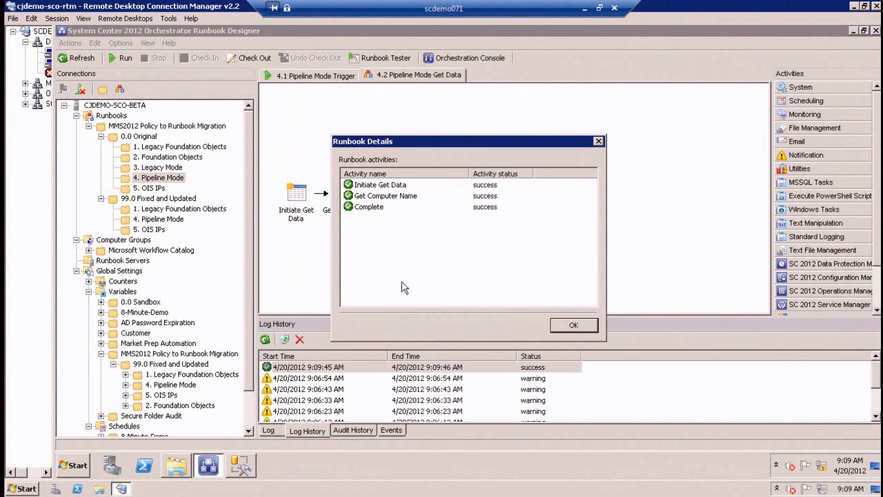
left_click(563, 328)
left_click(345, 200)
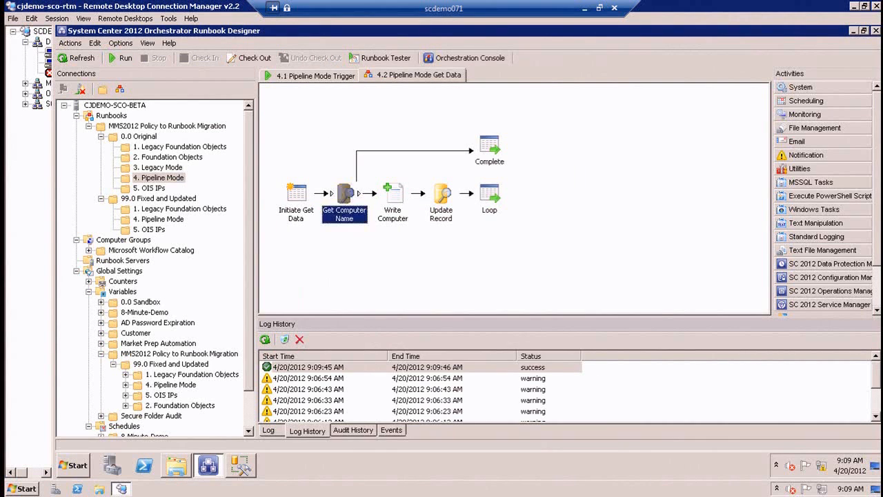
In SQL Server Management Studio, query the top 1000 rows of the Demo database's dbo.Computers table.
left_click(240, 466)
left_click(159, 187)
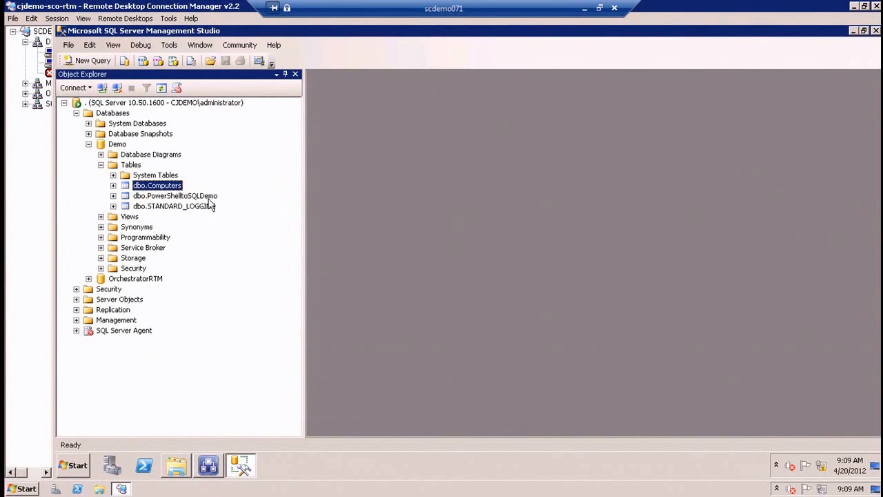
right_click(175, 188)
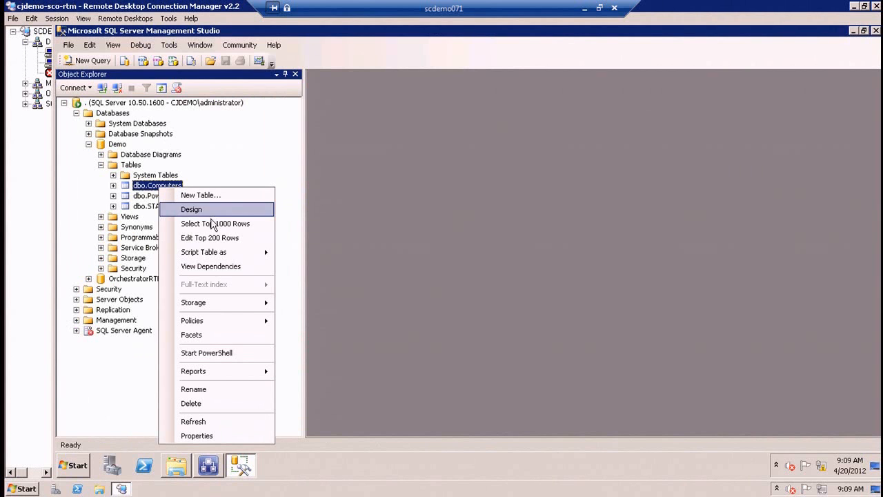
left_click(212, 225)
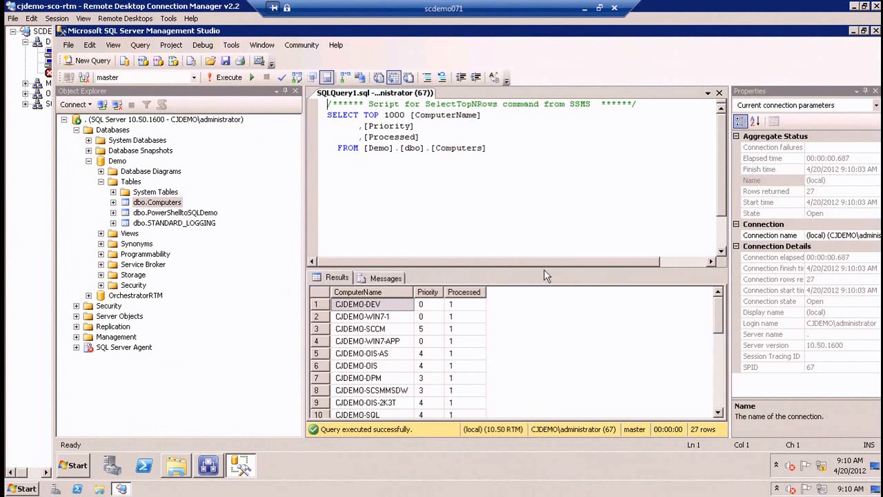
Add the statement UPDATE [Computers] set processed = 0 below the SELECT query and execute only that statement against the Demo database.
left_click_drag(545, 269, 560, 205)
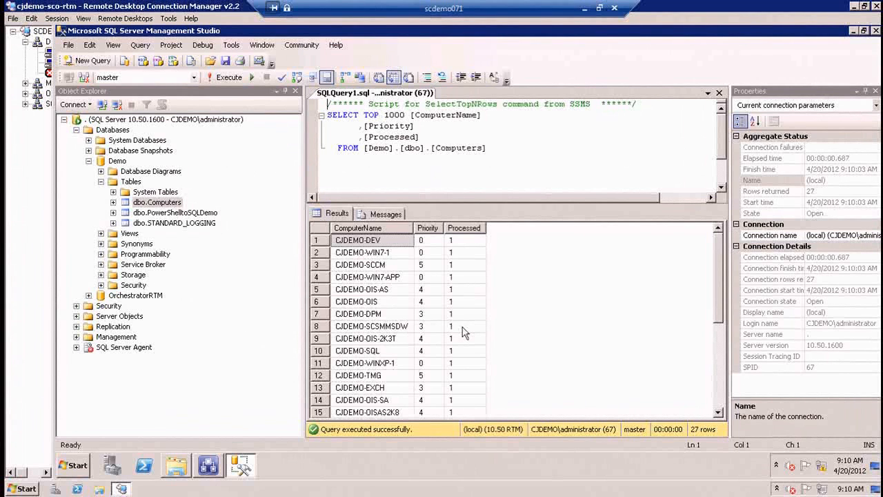
left_click(498, 189)
key("Return")
key("Return")
type("UPDATE [Computers] set processed = 0")
left_click_drag(525, 171, 338, 170)
left_click(194, 77)
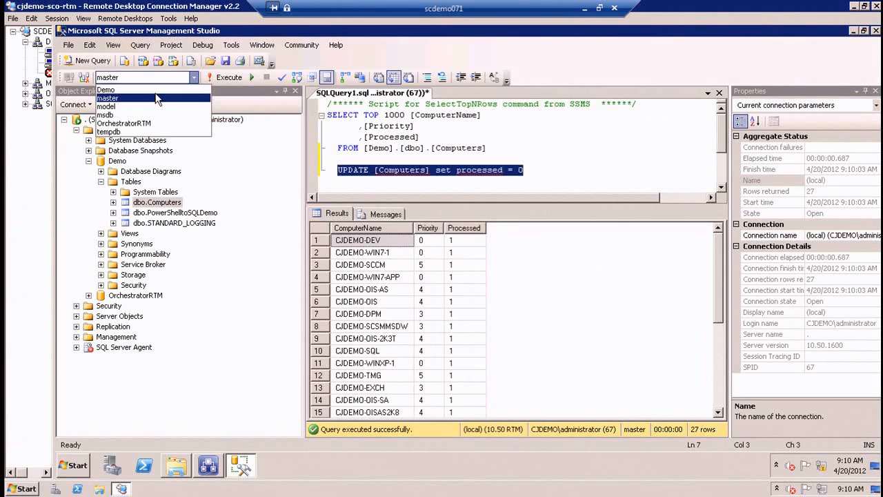
left_click(153, 88)
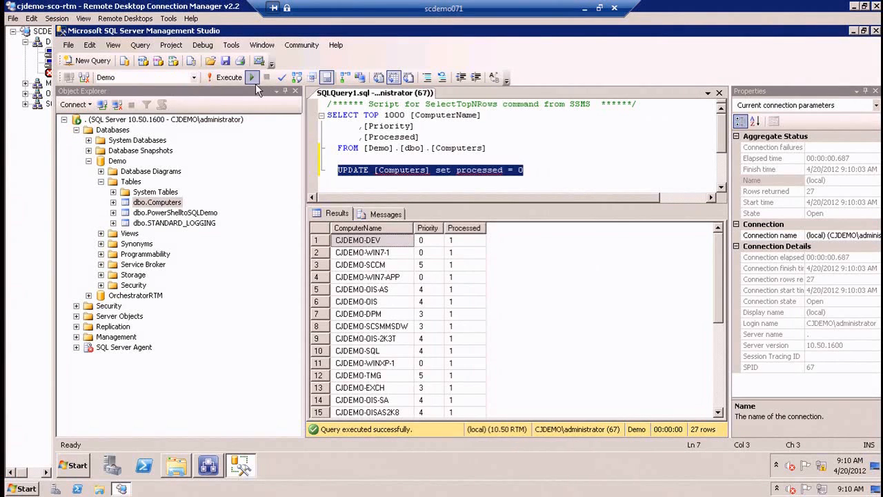
left_click(235, 78)
Remove the UPDATE statement from the query and rerun the SELECT on the Computers table.
left_click(445, 137)
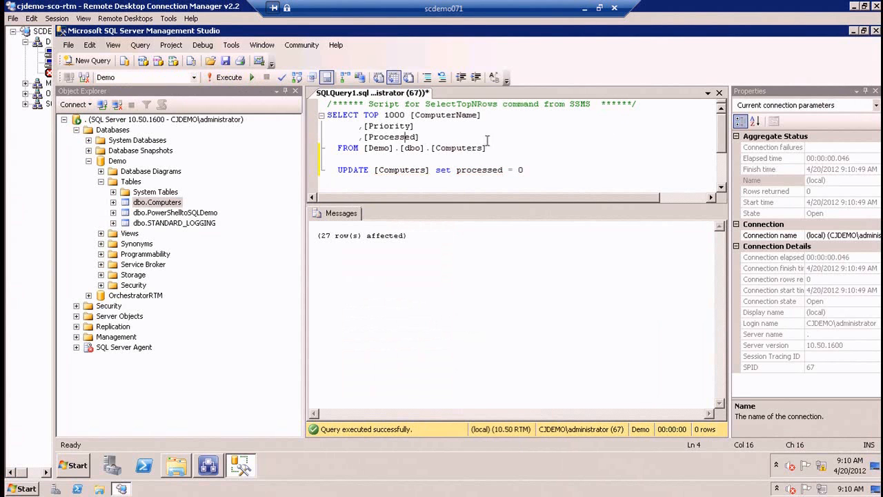
left_click_drag(7, 26, 20, 31)
left_click(487, 142)
left_click_drag(542, 169, 111, 156)
key("Delete")
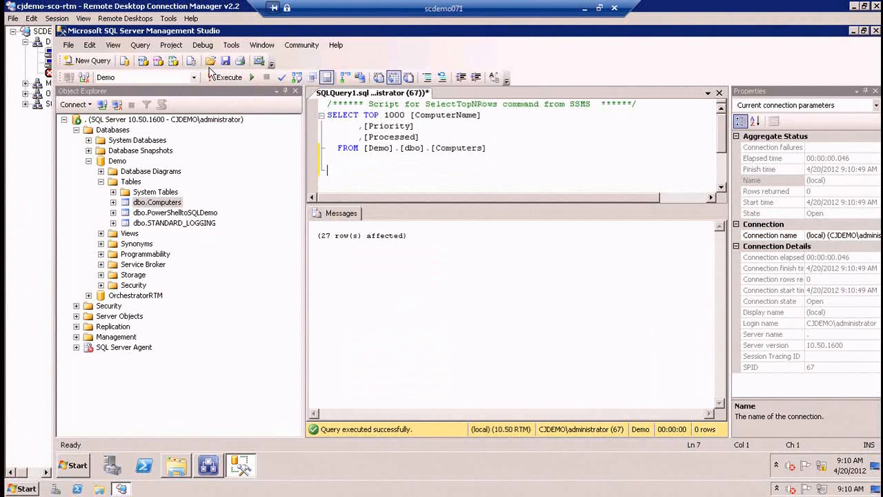
left_click(227, 80)
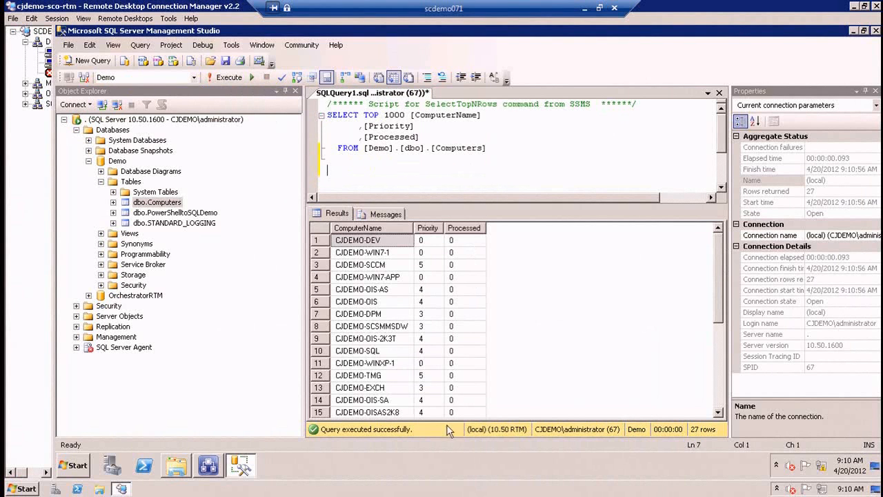
Switch to Orchestrator Runbook Designer and run the 4.1 Pipeline Mode Trigger runbook.
left_click(240, 466)
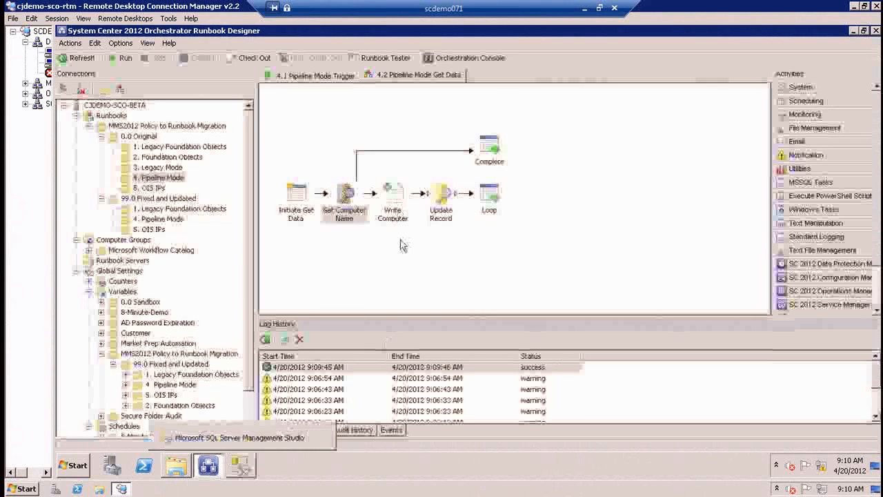
left_click(315, 78)
left_click(81, 59)
left_click(124, 59)
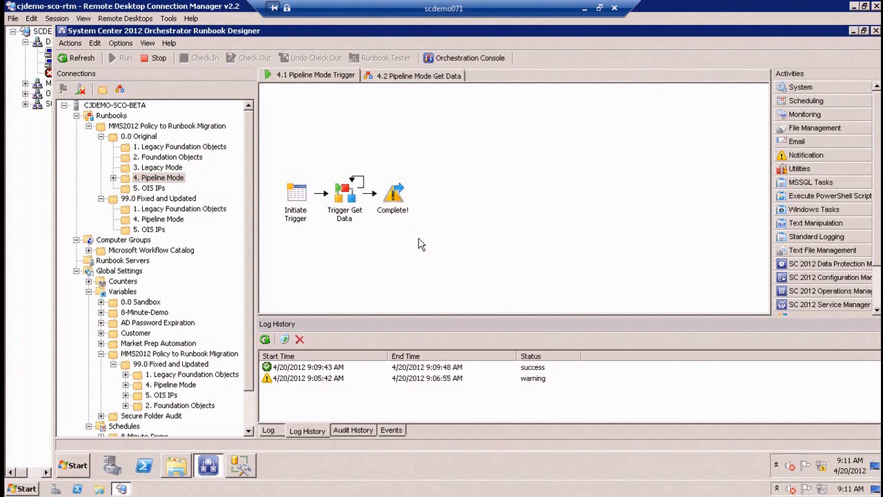
Examine the current log of the 4.2 Pipeline Mode Get Data runbook.
left_click(419, 76)
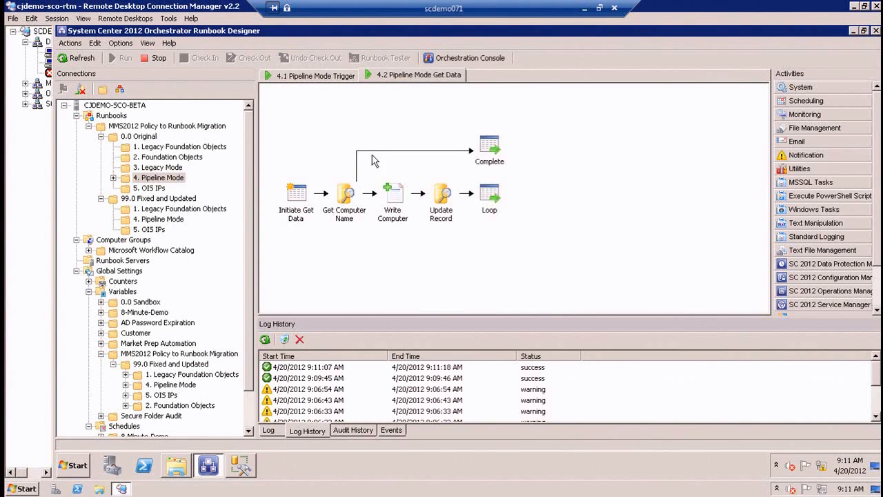
left_click(268, 430)
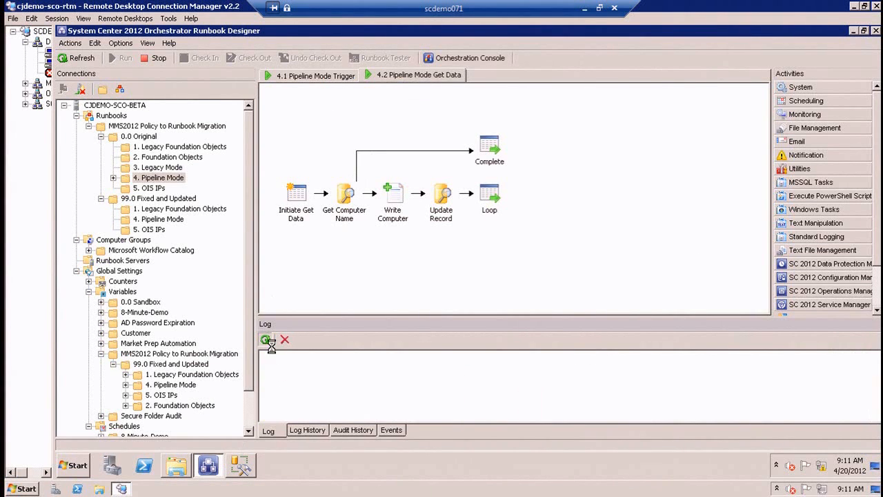
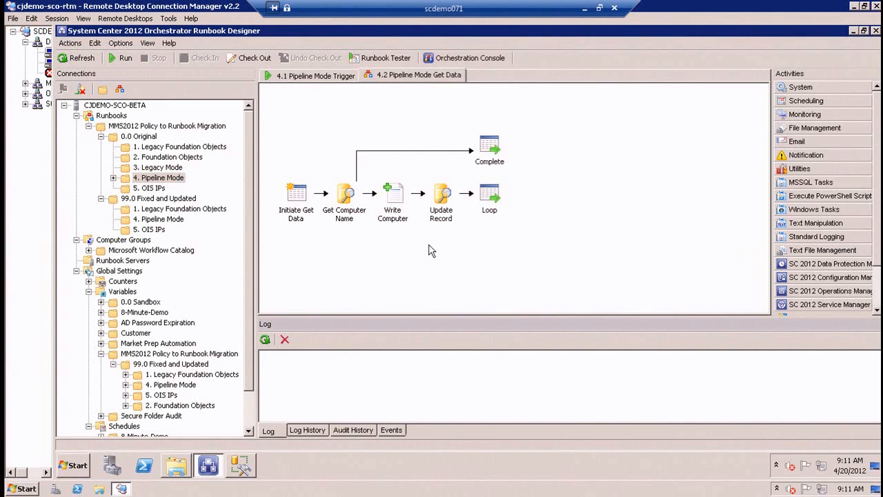
Open the 4.3 Process Improvement for 4.1 and 4.2 runbook under 99.0 Fixed and Updated and review the Get Computer Name query.
left_click(158, 219)
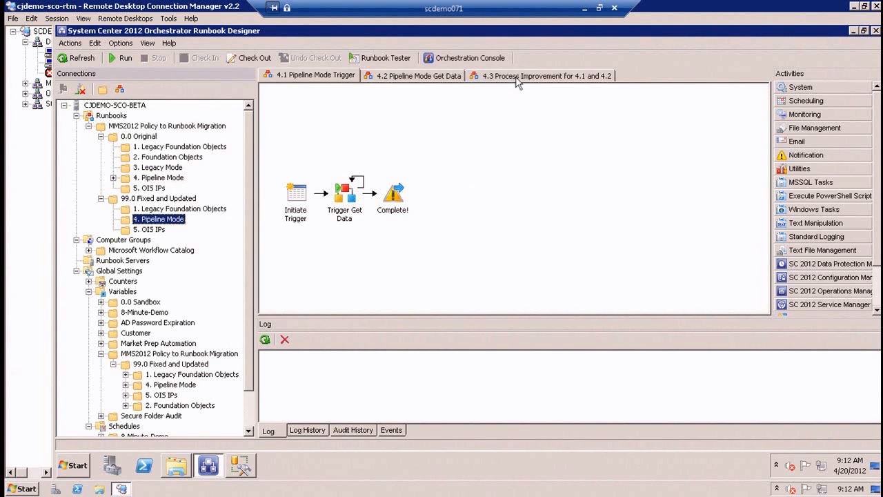
left_click(518, 77)
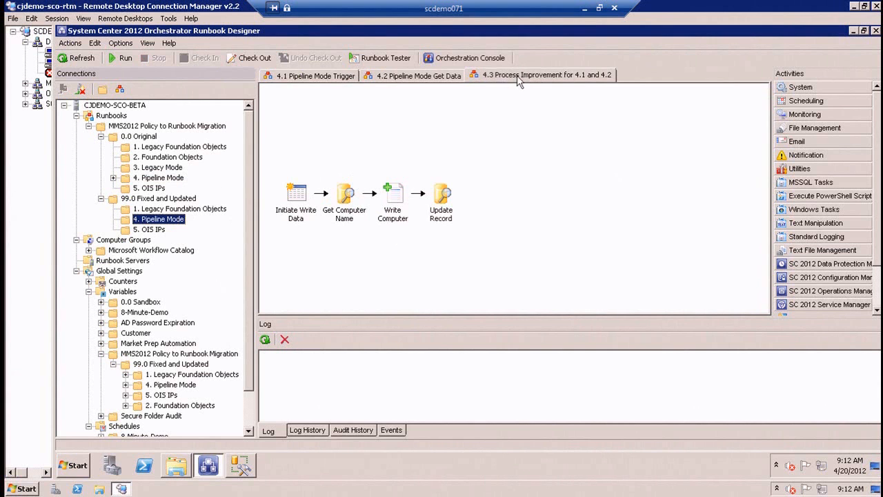
left_click(585, 198)
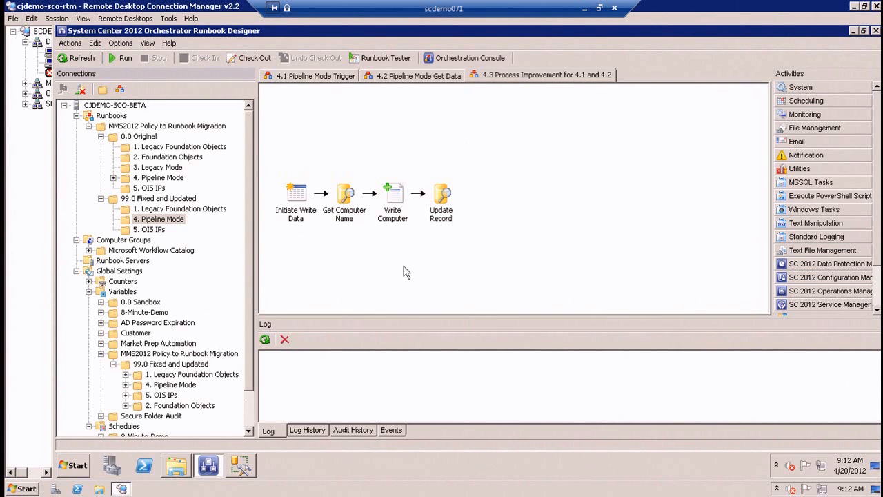
double_click(347, 200)
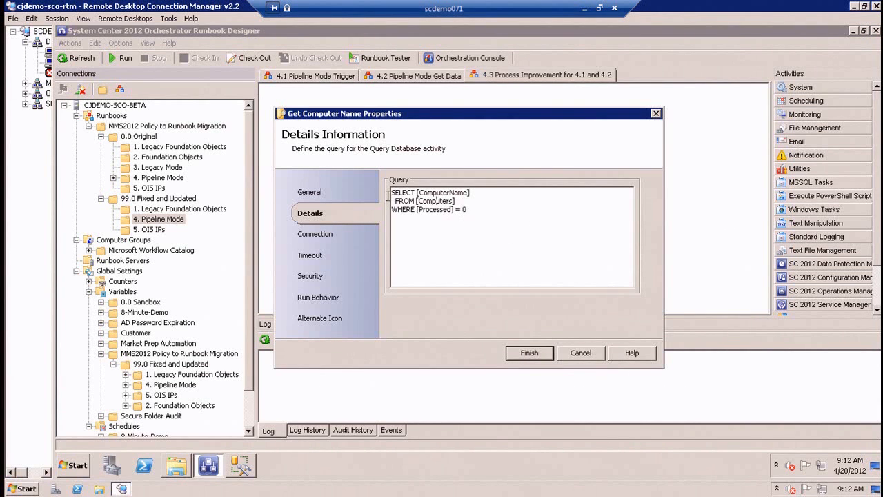
left_click(581, 354)
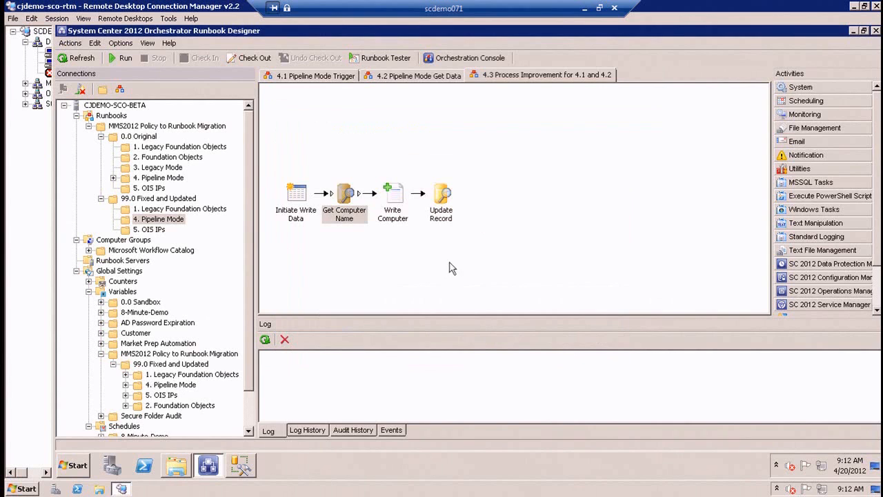
Switch to SQL Server Management Studio and rerun the SELECT query on the Computers table.
left_click(240, 465)
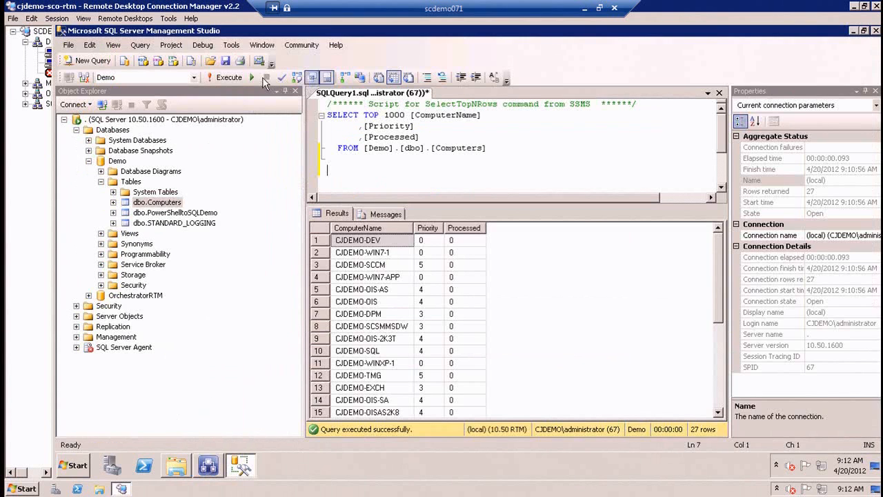
left_click(227, 78)
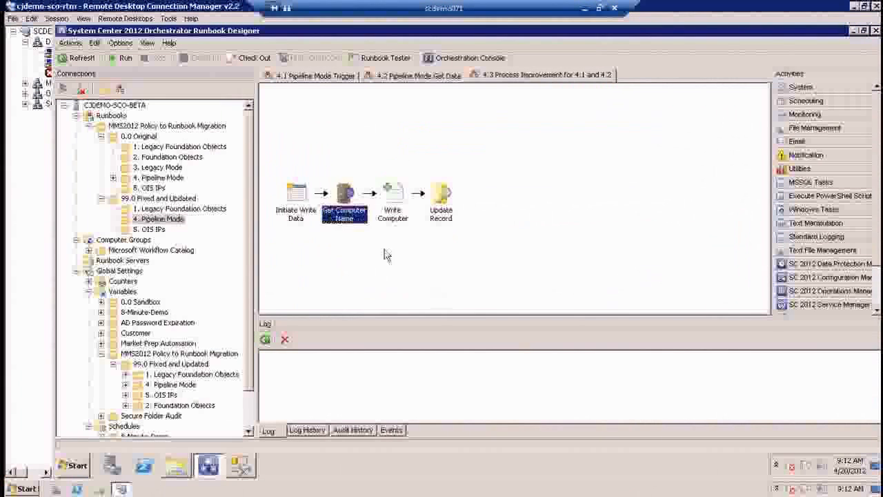
In Runbook Designer, review the Get Computer Name connection settings and the details of the Write Computer and Update Record activities.
double_click(341, 203)
left_click(307, 236)
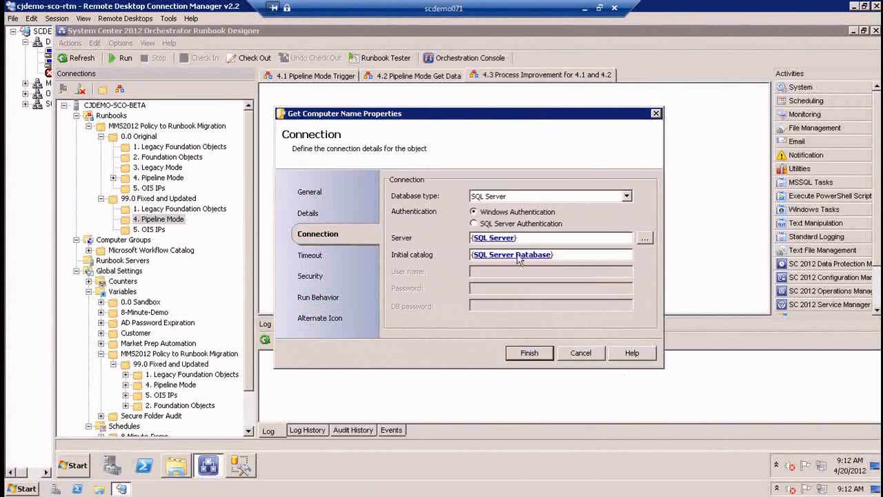
left_click(593, 353)
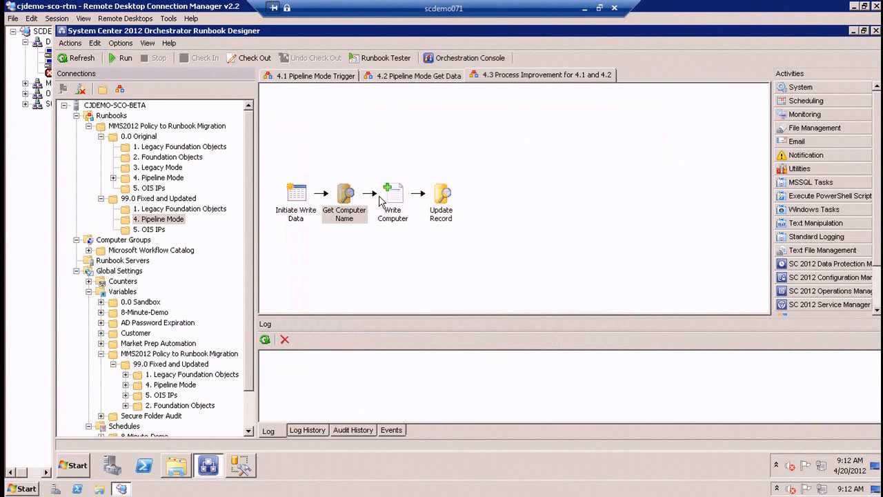
double_click(387, 196)
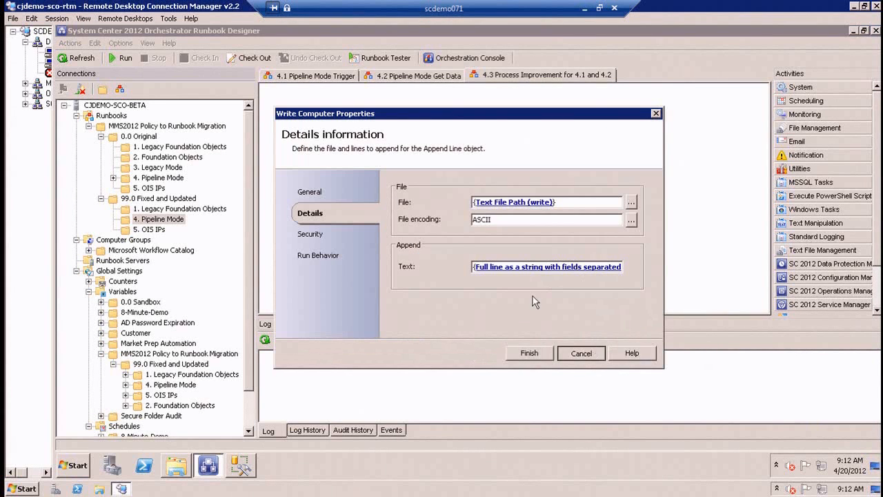
left_click(590, 353)
double_click(452, 206)
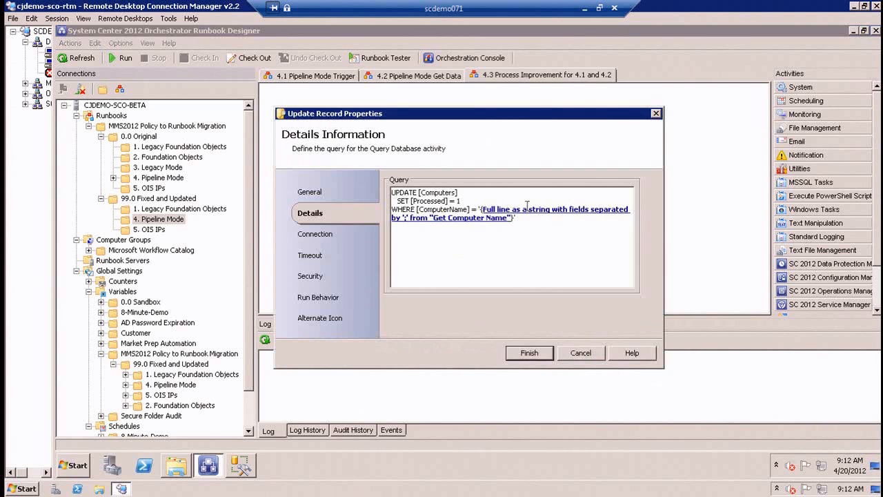
left_click(581, 353)
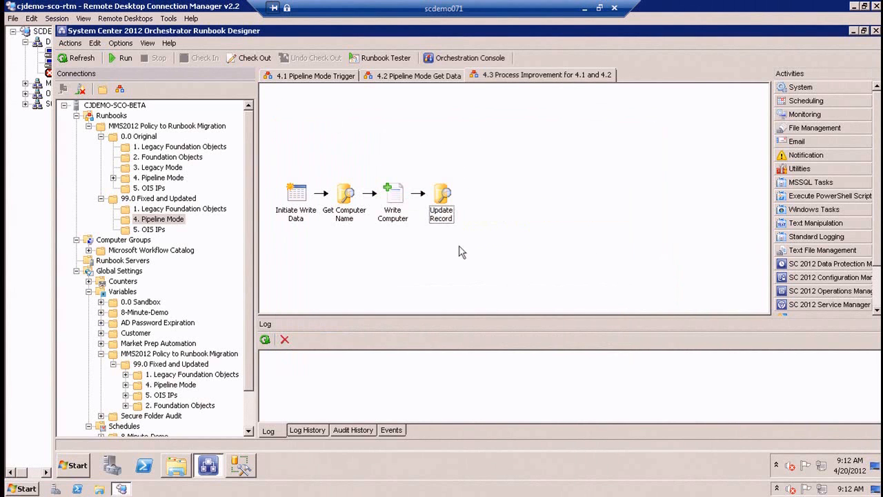
Create a variable named Text File Path (write) Demo 2 with value c:\demo2\computers4.txt in the 4. Pipeline Mode variables folder.
left_click(394, 201)
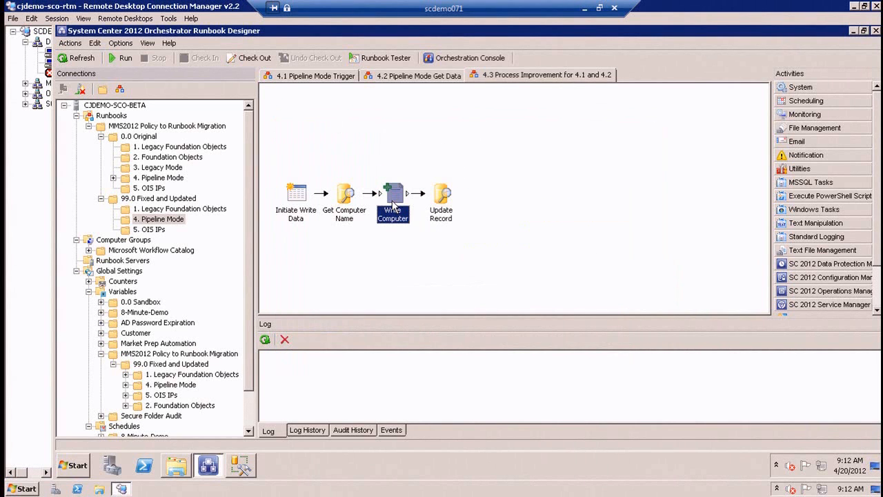
left_click(187, 387)
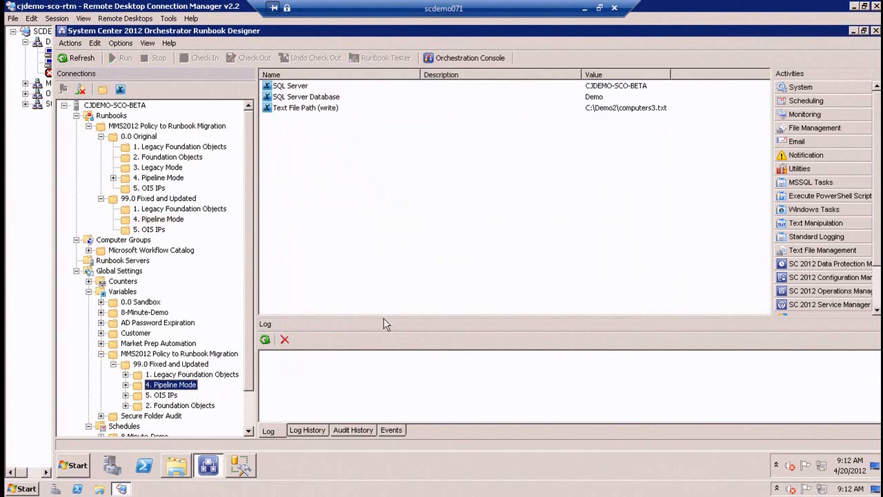
right_click(311, 125)
mouse_move(345, 132)
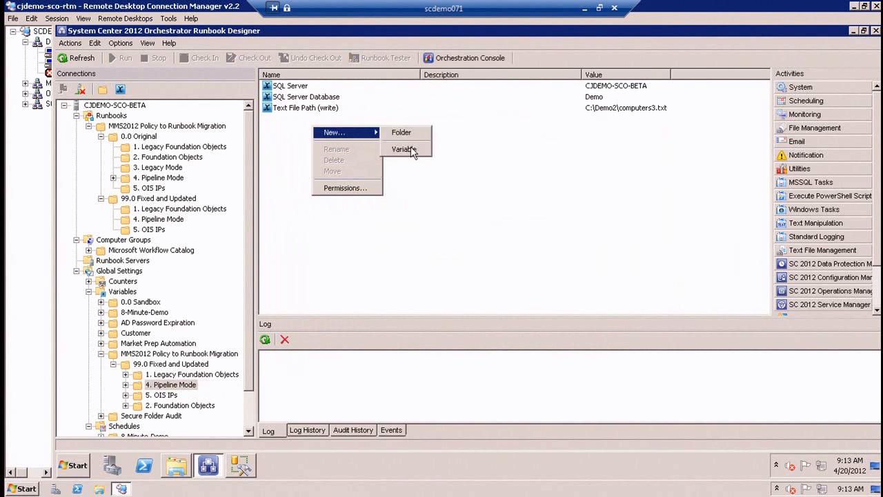
left_click(414, 151)
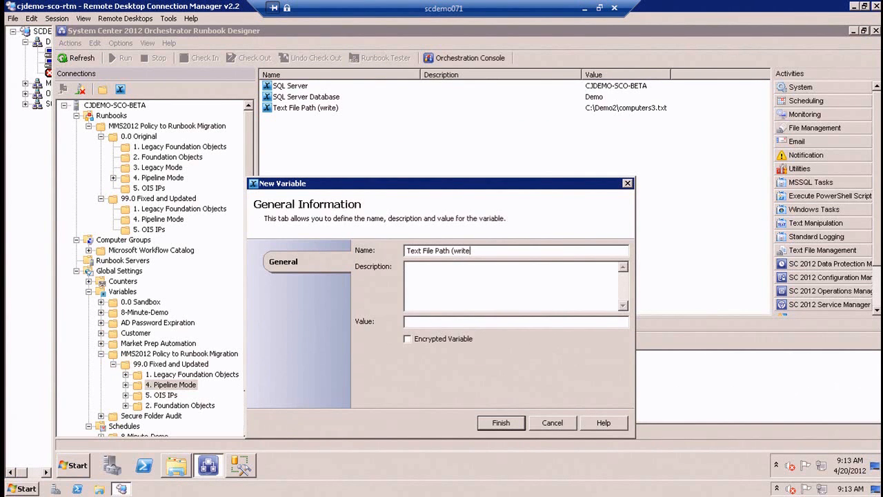
type("mo T")
left_click(467, 322)
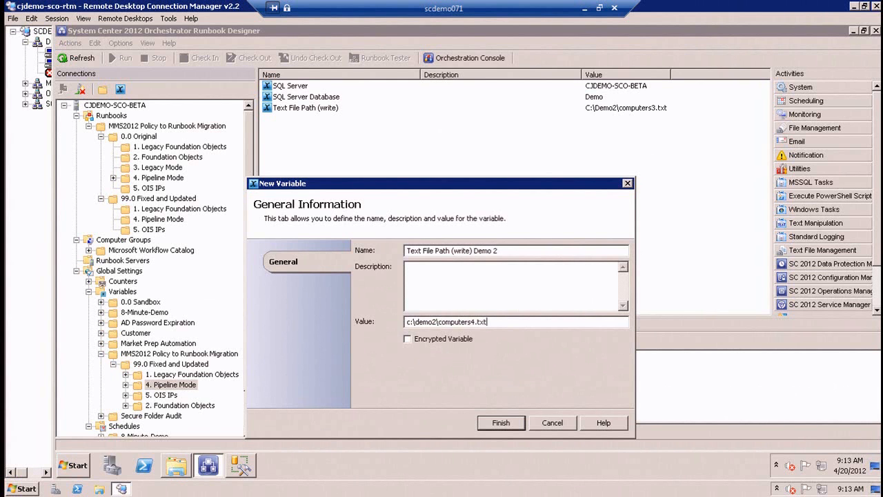
left_click(498, 423)
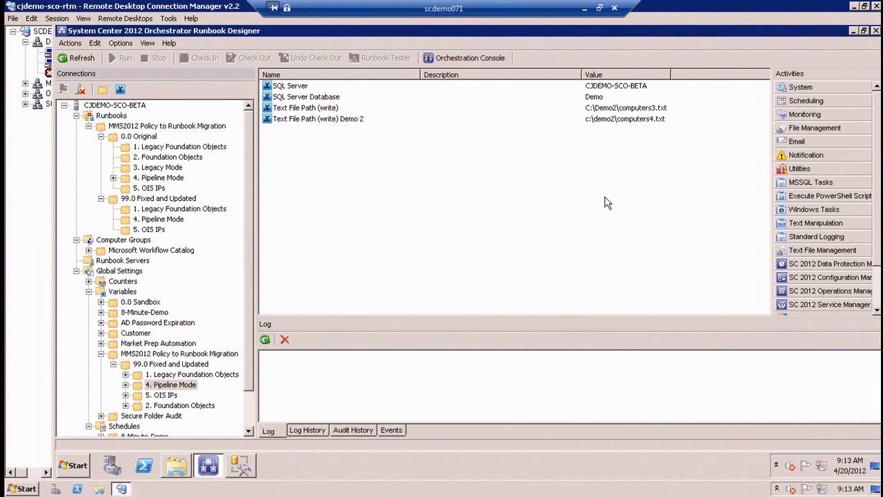
Point the Write Computer file in the 4.3 runbook to the Text File Path (write) Demo 2 variable and check in the runbook.
left_click(170, 218)
left_click(519, 74)
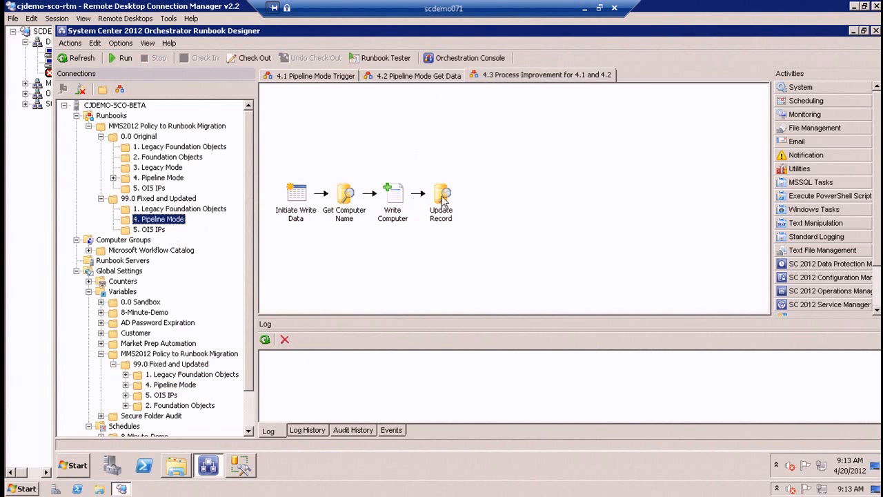
double_click(393, 195)
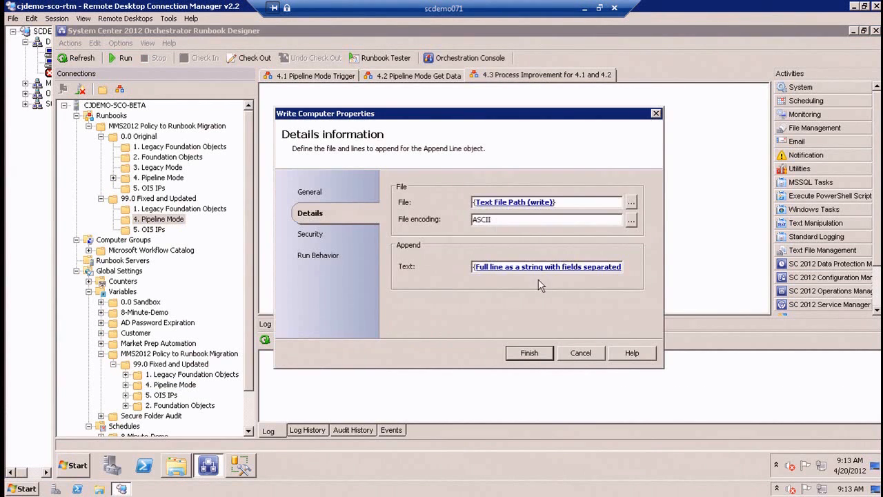
left_click(527, 203)
left_click(529, 353)
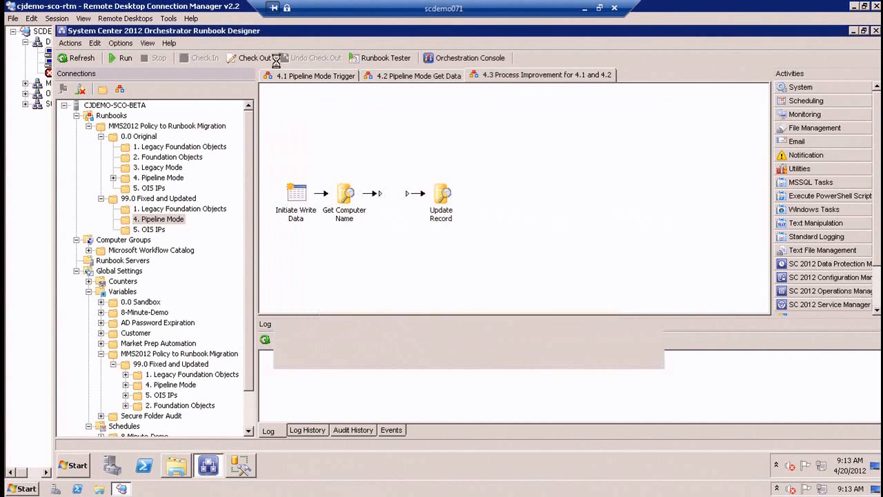
left_click(203, 58)
Run the 4.3 Process Improvement runbook and examine the activity details of that run in its log history.
left_click(123, 58)
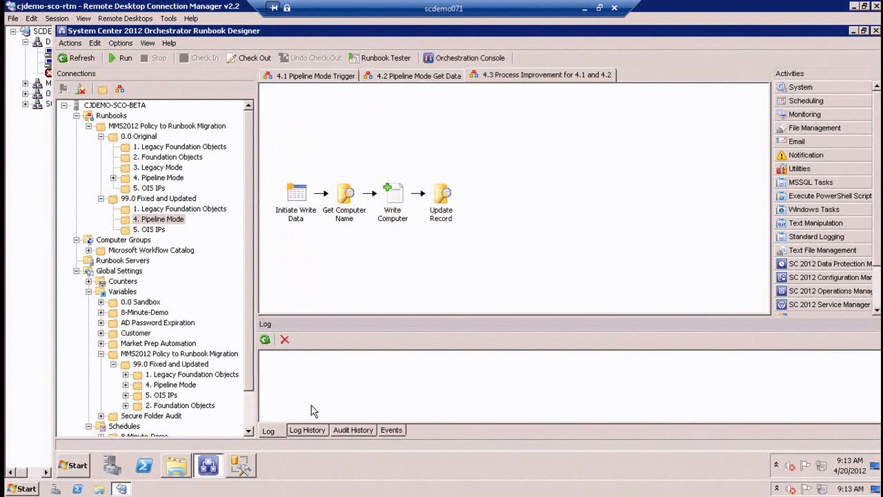
left_click(318, 433)
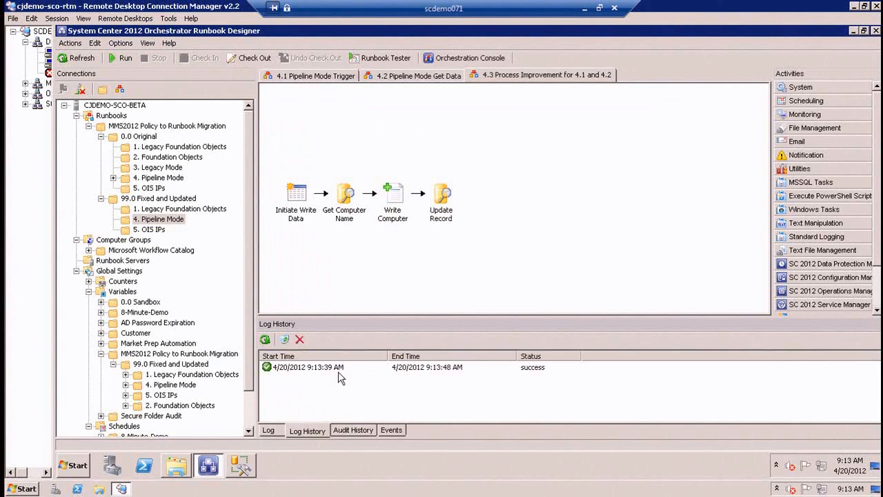
left_click(345, 207)
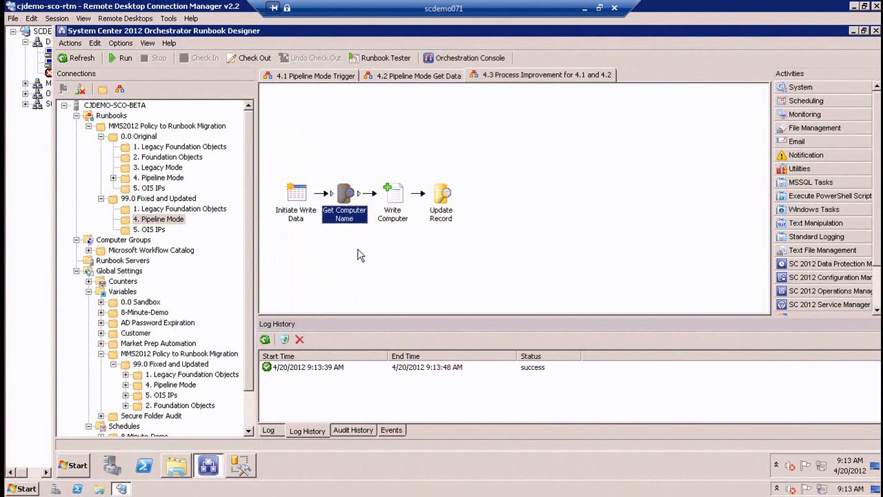
double_click(312, 367)
left_click(404, 207)
scroll(404, 221, "down", 3)
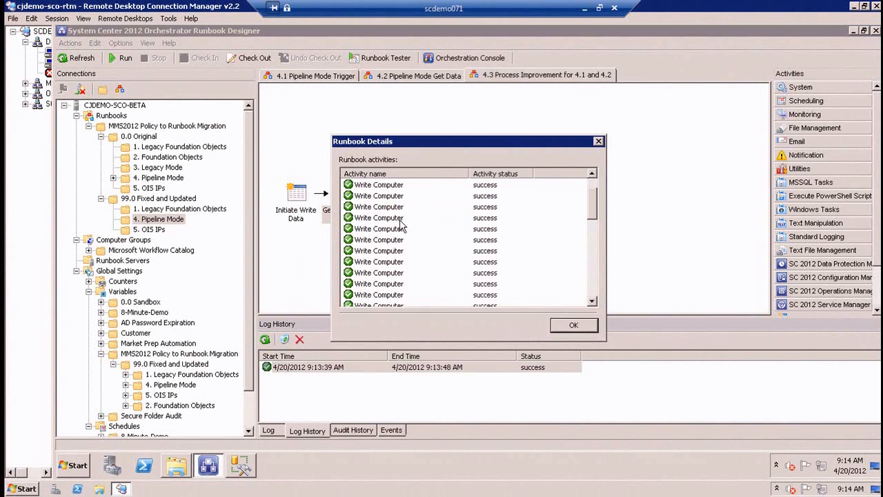
scroll(407, 238, "down", 5)
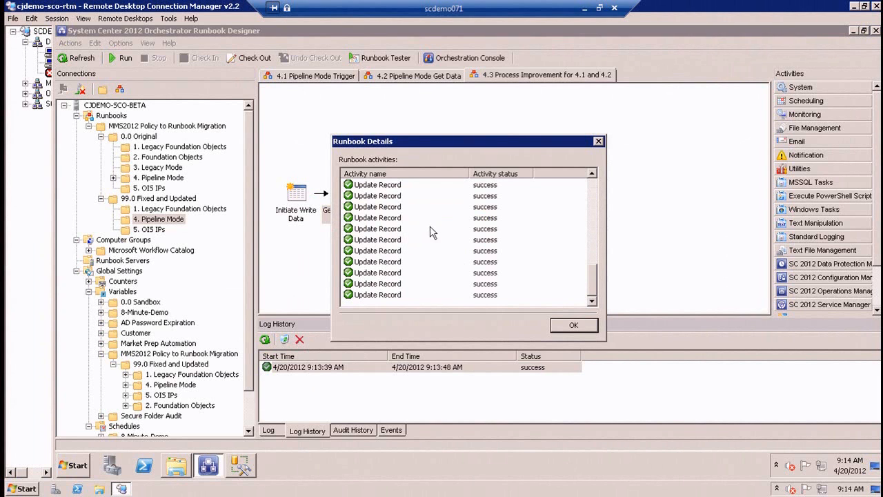
left_click(573, 325)
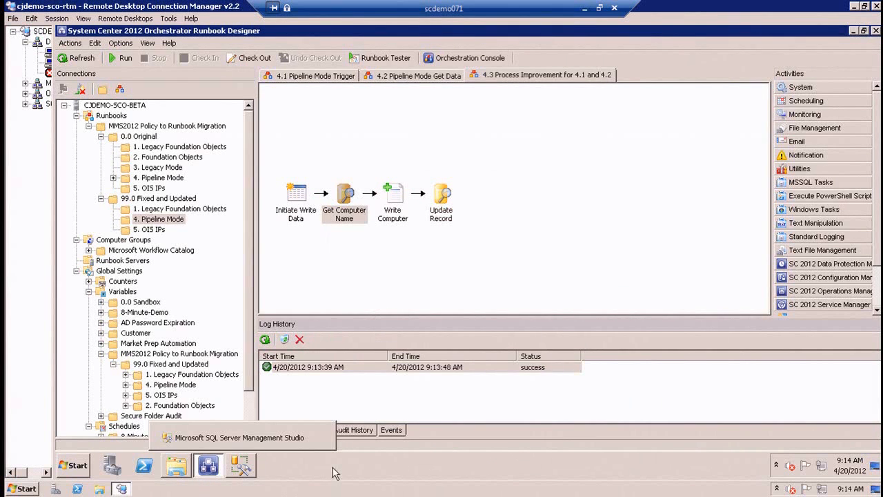
Switch to SQL Server Management Studio, rerun the Computers query and check the Processed values for all rows.
left_click(248, 471)
left_click(227, 78)
scroll(726, 371, "down", 5)
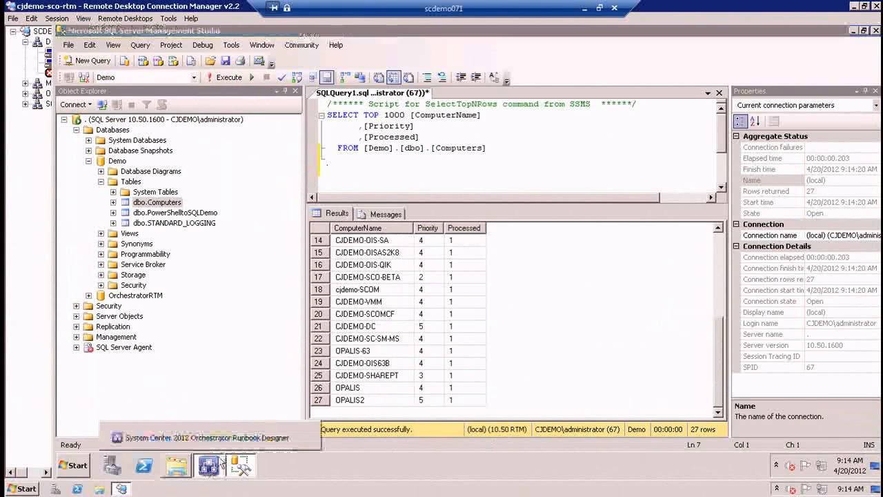
Switch to the C:\Demo2 folder and check the computer names written to computers4.txt.
left_click(173, 466)
left_click(167, 466)
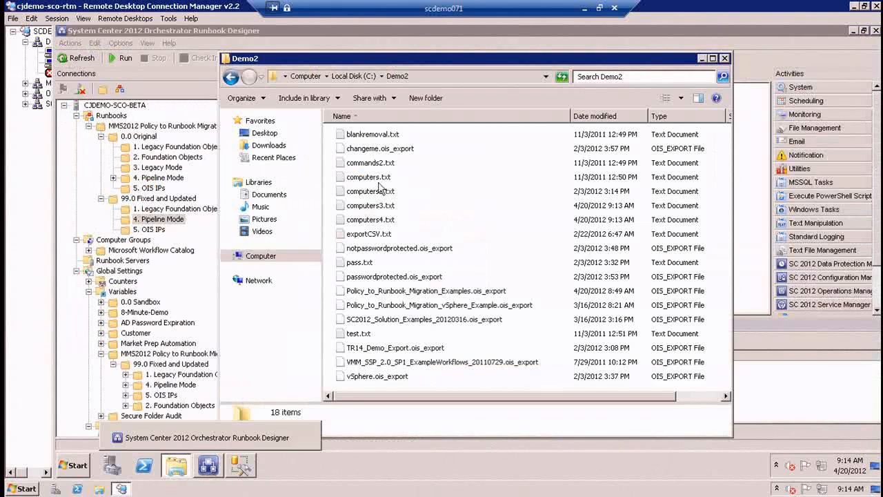
left_click(382, 219)
double_click(382, 220)
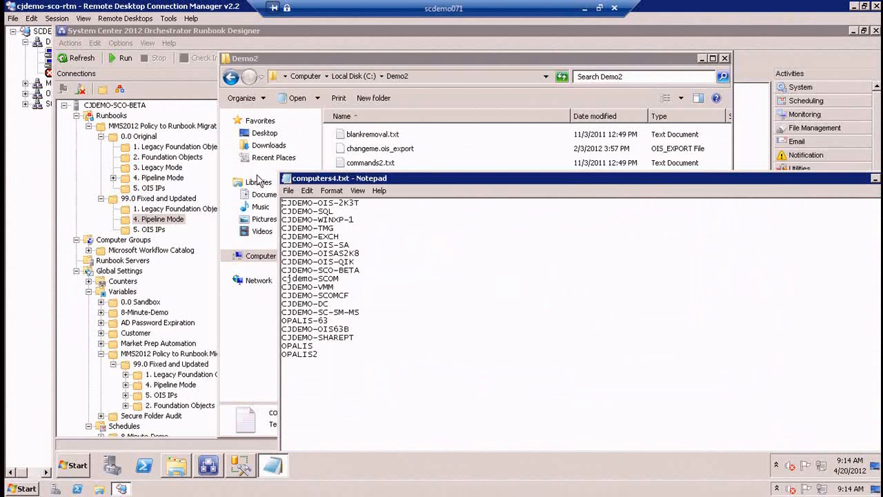
double_click(286, 178)
Open computers3.txt and examine the repeated computer names at the end of the list.
double_click(378, 205)
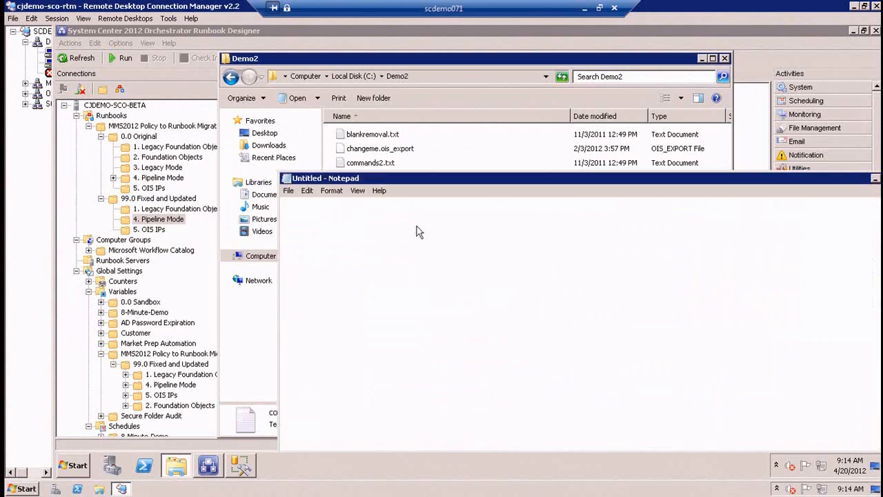
left_click_drag(498, 181, 483, 79)
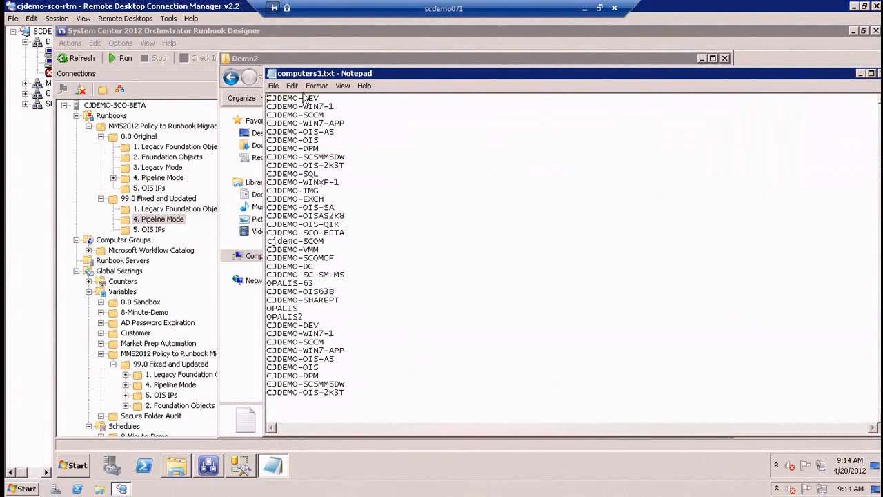
left_click_drag(267, 325, 369, 425)
double_click(271, 74)
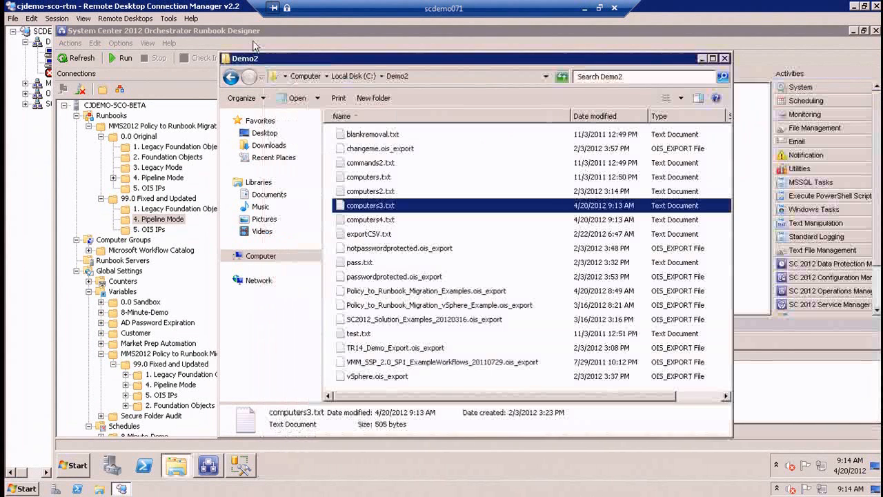
Switch back to Runbook Designer and check the log history of the original 4.2 Pipeline Mode Get Data runbook.
left_click(302, 41)
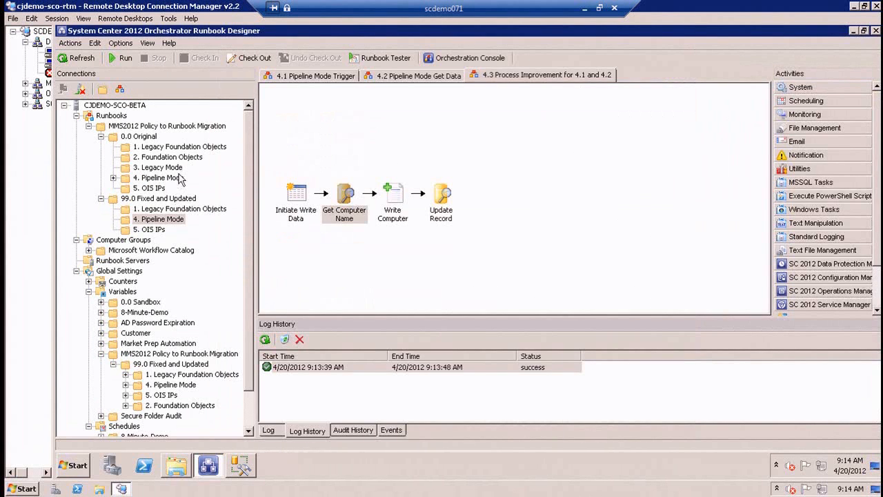
left_click(177, 178)
left_click(388, 77)
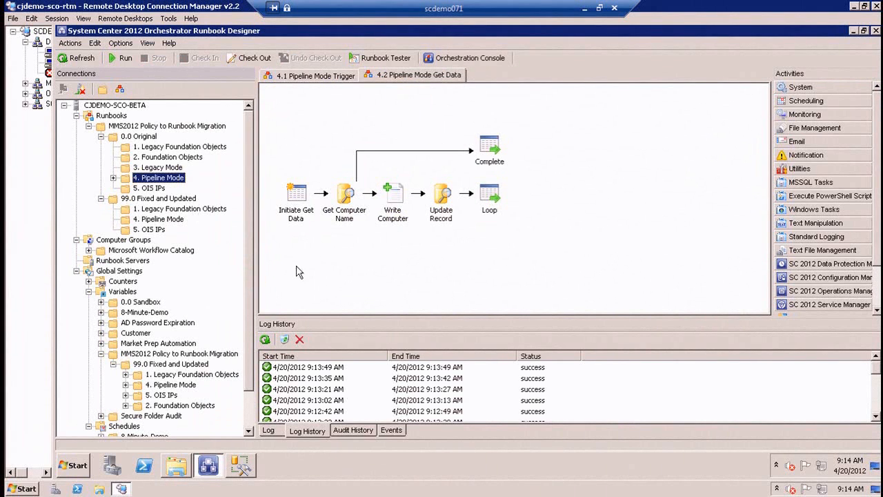
Check the log histories of the original 4.1 Pipeline Mode Trigger and the fixed 4.3 Process Improvement for 4.1 and 4.2 runbook.
left_click(291, 75)
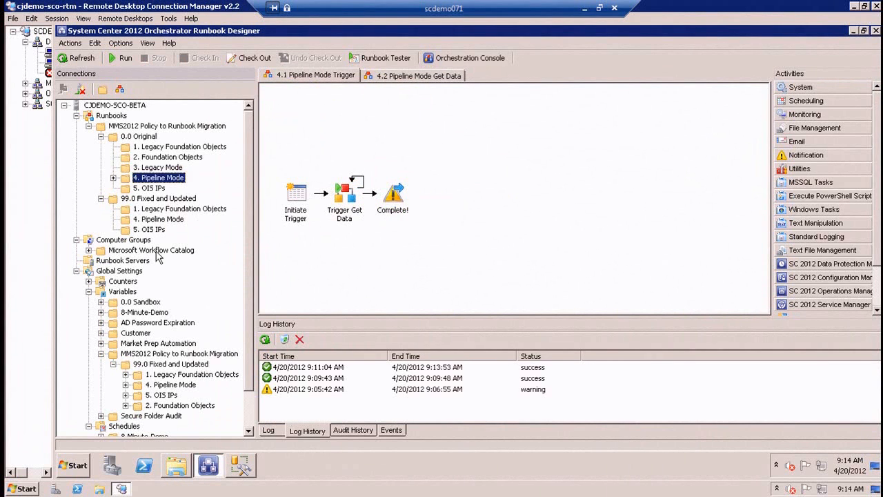
left_click(174, 219)
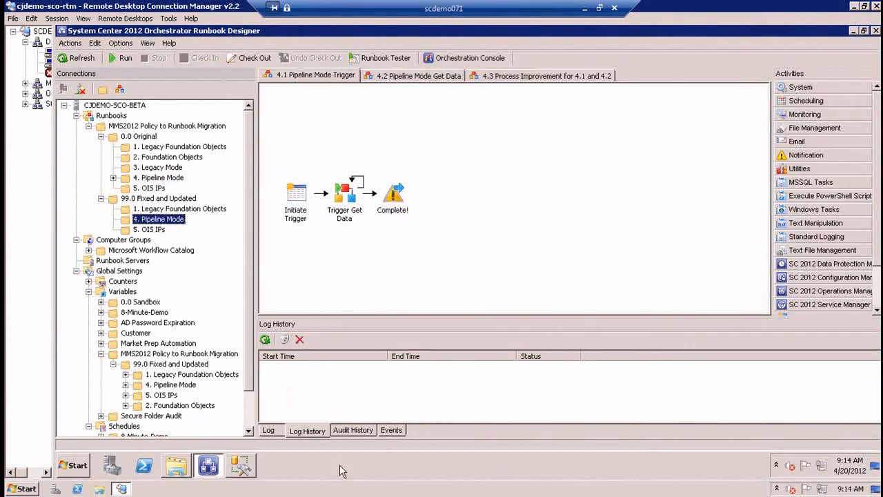
left_click(325, 371)
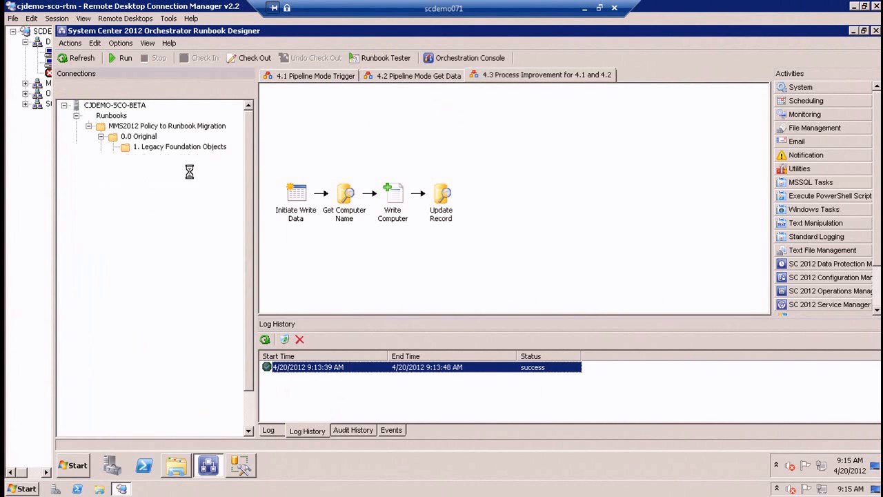
Look through the original Legacy Mode and fixed Pipeline Mode folders, and view the vSphere runbook in the original 5. OIS IPs folder.
left_click(173, 172)
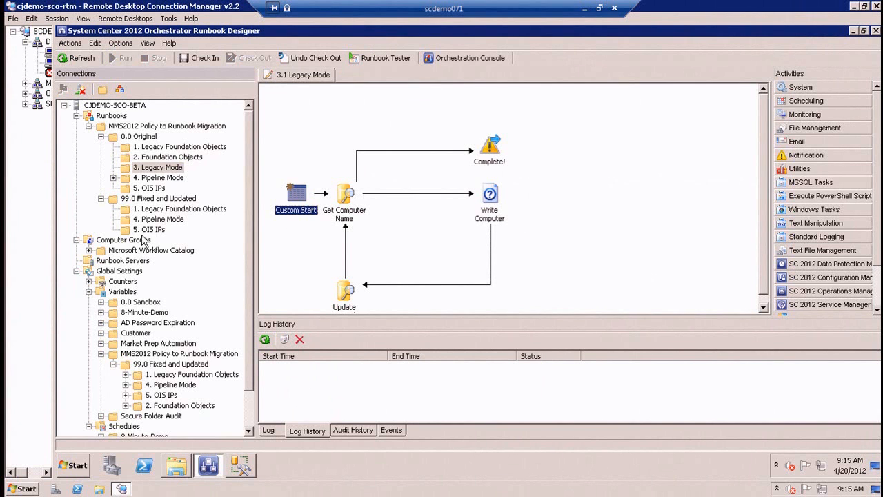
left_click(115, 181)
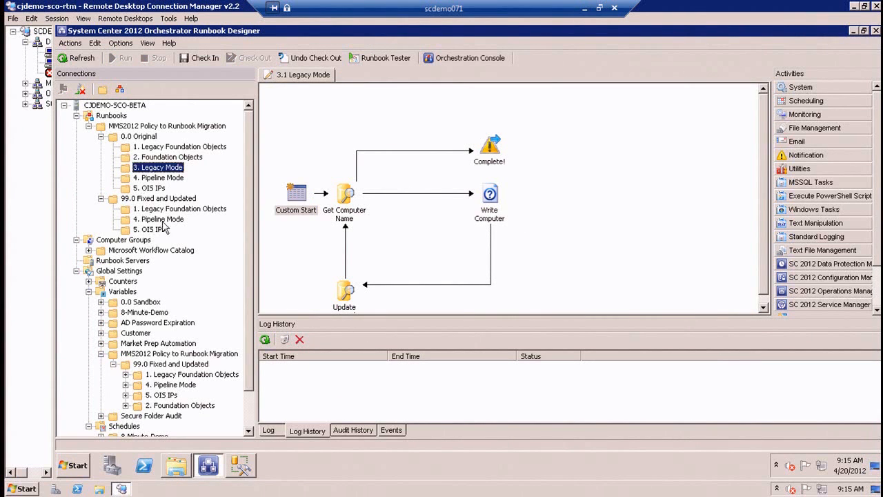
left_click(161, 220)
left_click(568, 168)
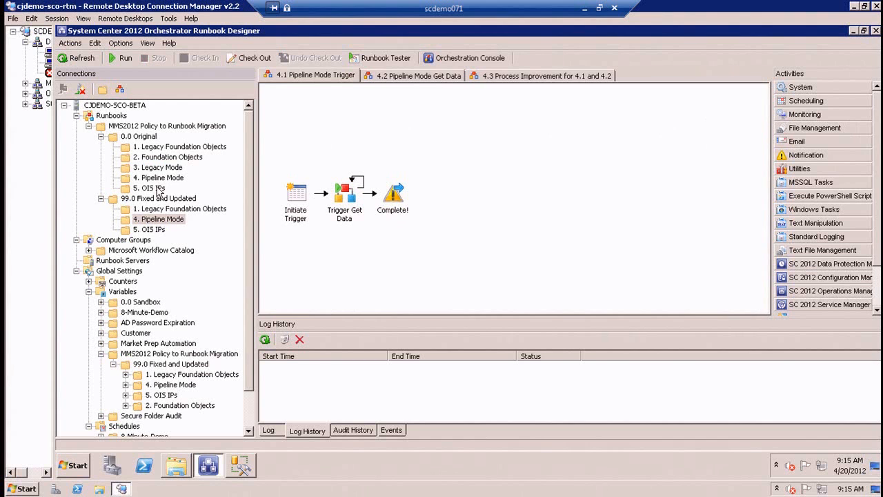
left_click(156, 189)
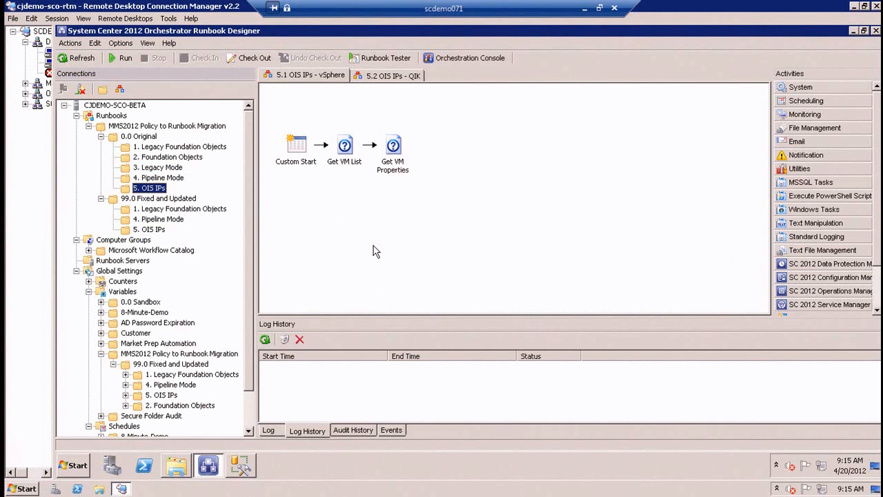
Switch to Opalis Integration Server on opalis-63 and examine the Get VM List object's configuration and filters in the 5.1 OIS IPs - vSphere policy.
left_click(49, 64)
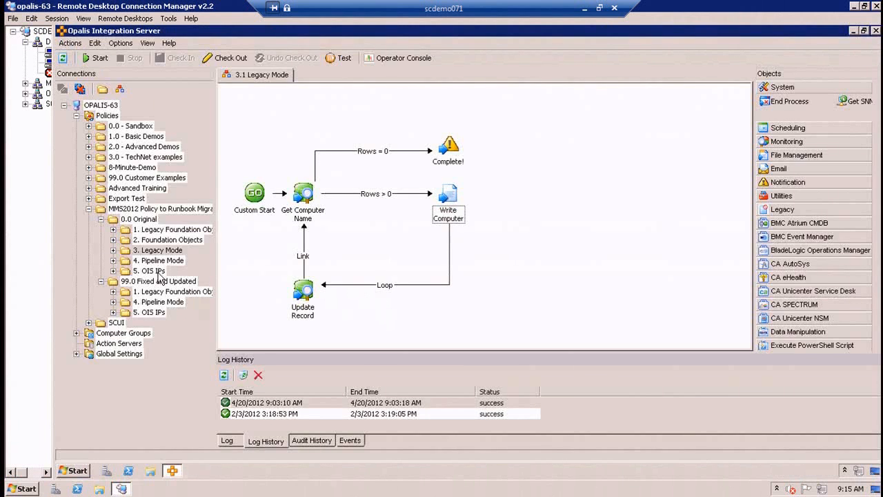
left_click(158, 272)
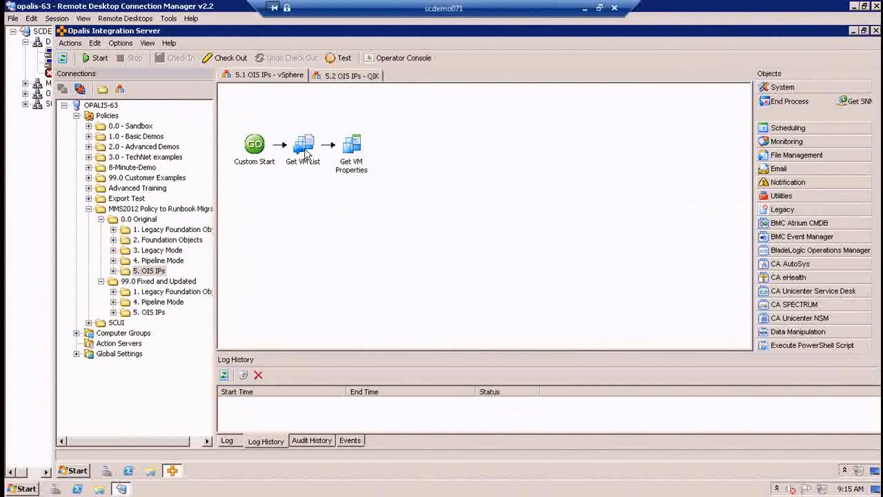
left_click(306, 153)
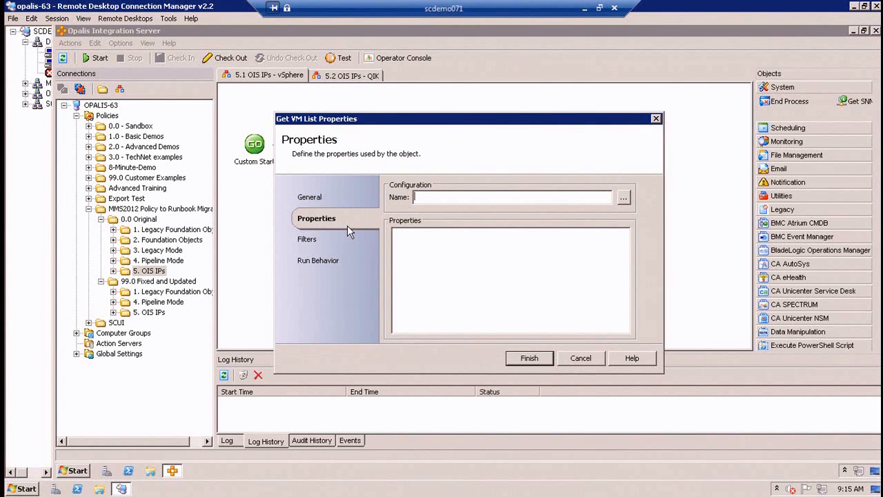
left_click(623, 197)
left_click(530, 336)
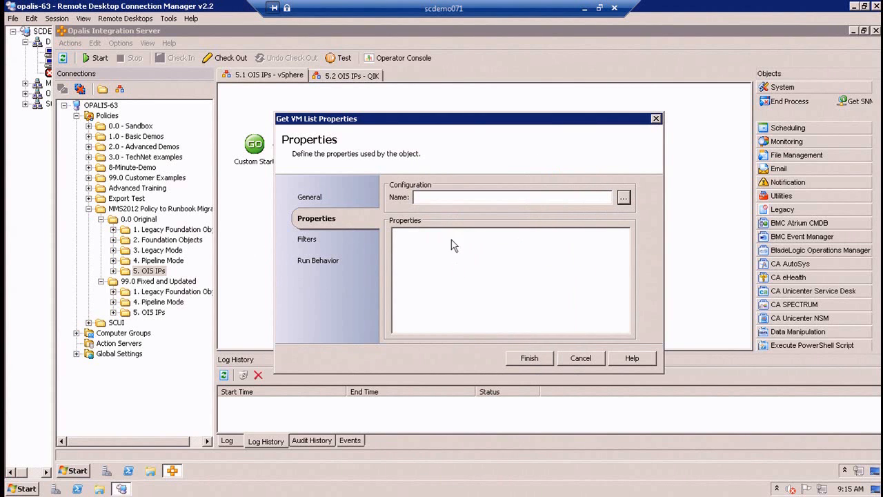
left_click(320, 241)
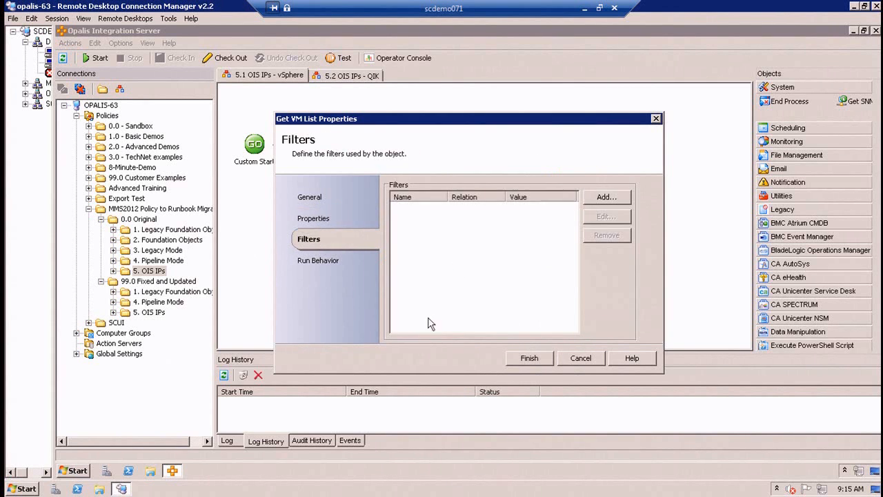
left_click(585, 358)
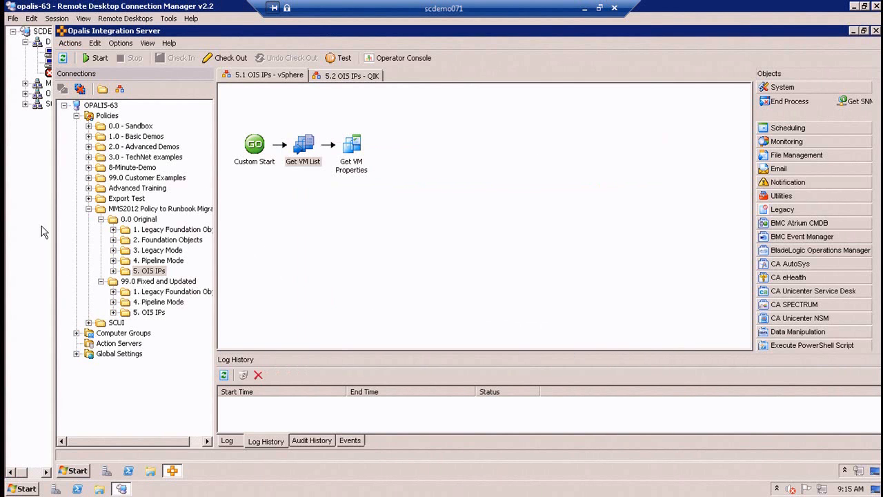
Switch back to Runbook Designer on cjdemo-sco-rtm, try to view the Get VM List activity's properties, and check the available activity categories.
left_click(50, 53)
double_click(345, 146)
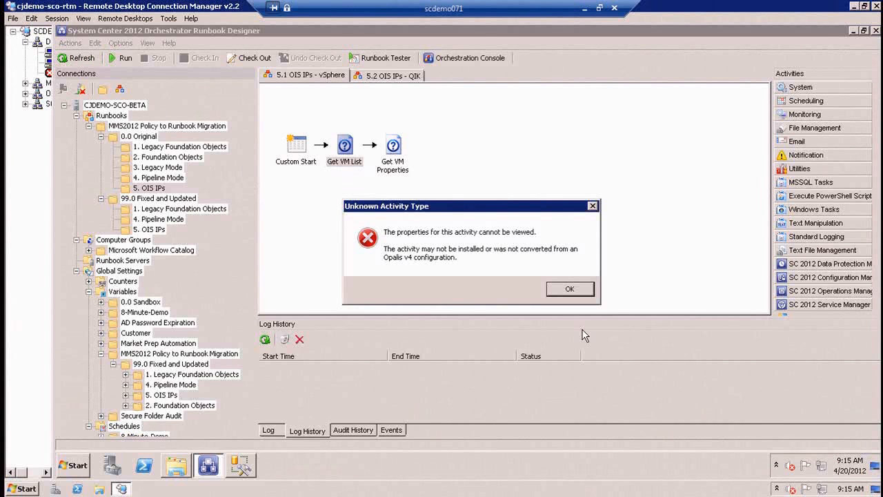
left_click(562, 287)
left_click_drag(737, 317, 738, 377)
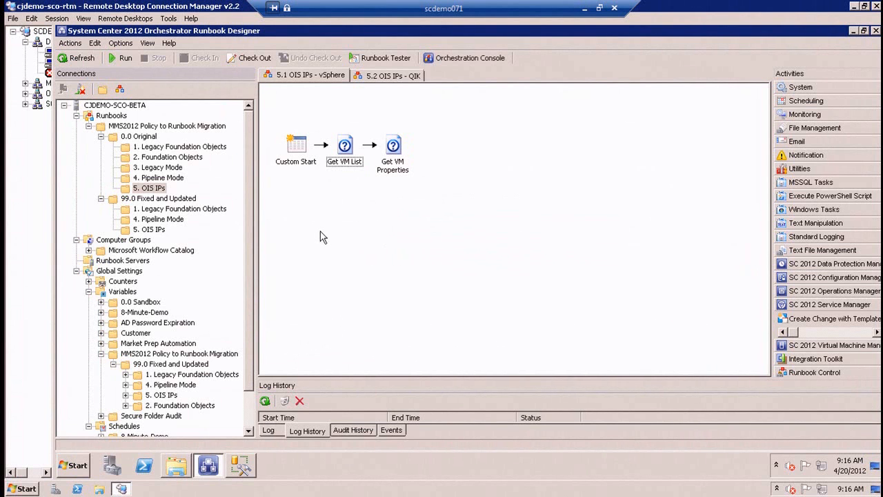
Close Runbook Designer, open Orchestrator Deployment Manager, and list the registered integration packs with their full names.
left_click(875, 31)
left_click(854, 31)
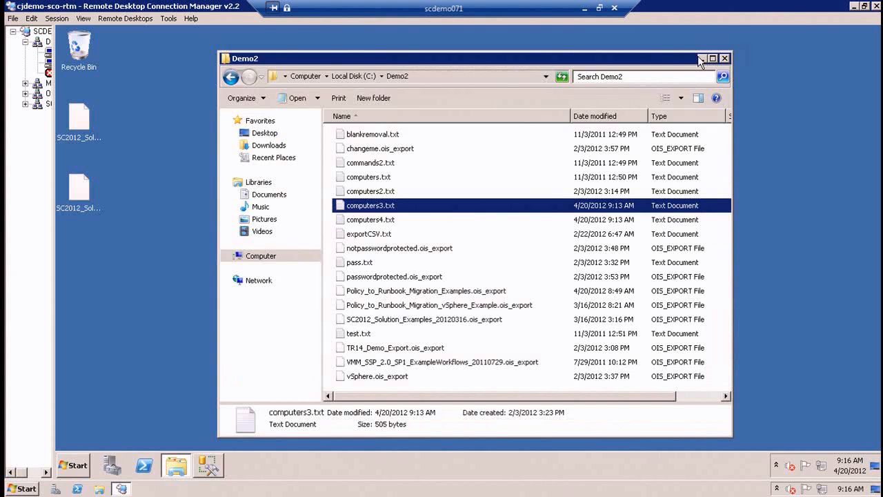
left_click(702, 58)
left_click(82, 473)
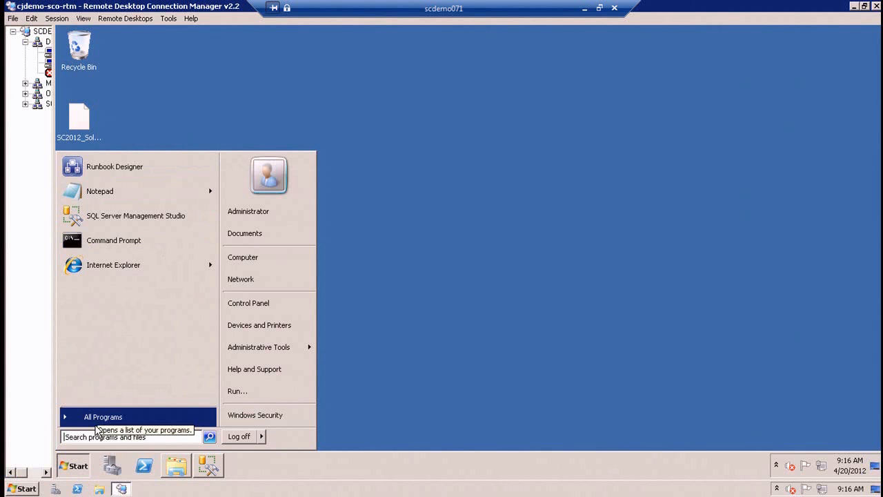
type("deploy")
key("Return")
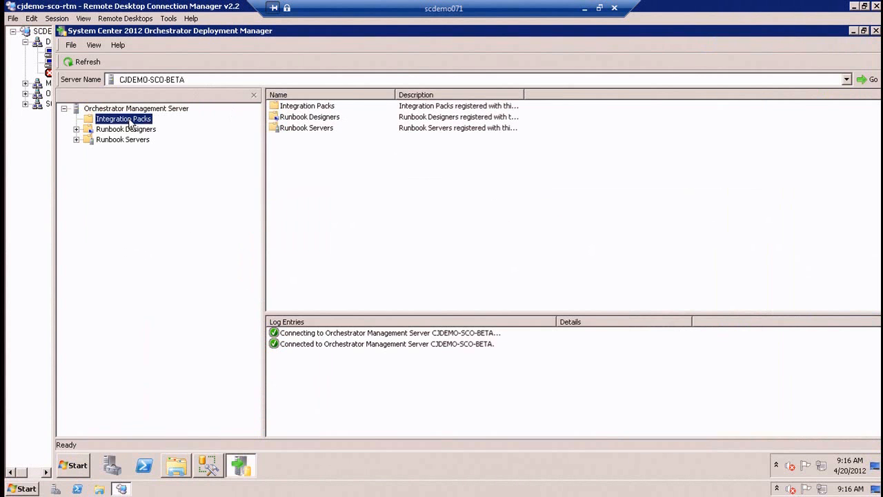
left_click(127, 119)
double_click(396, 92)
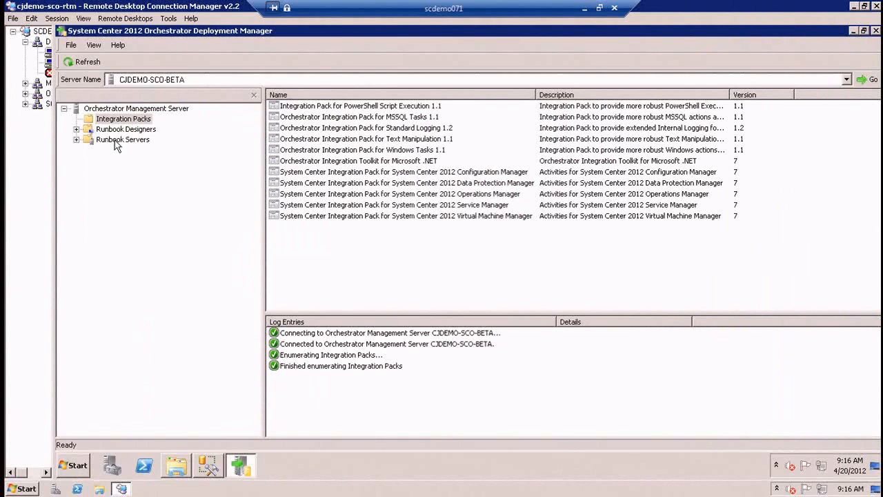
Register the System Center 2012 Orchestrator Integration Pack for vSphere with the management server and accept its license agreement.
right_click(150, 120)
left_click(186, 127)
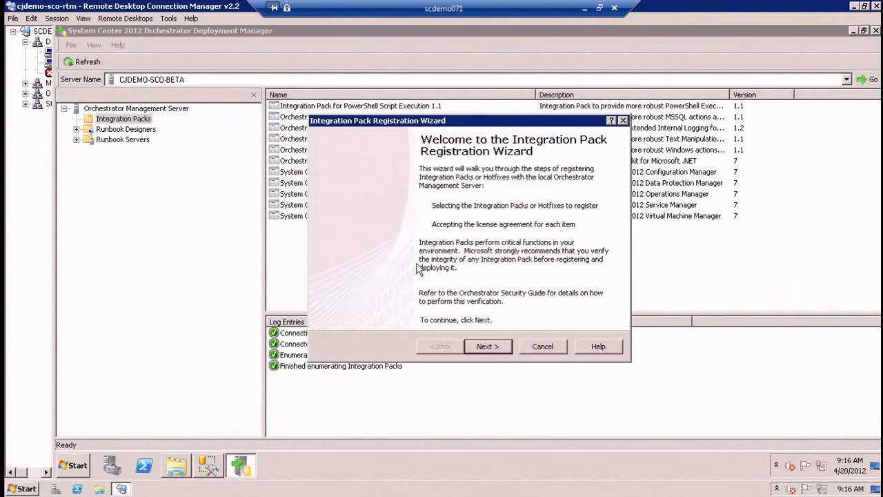
left_click(489, 346)
left_click(347, 307)
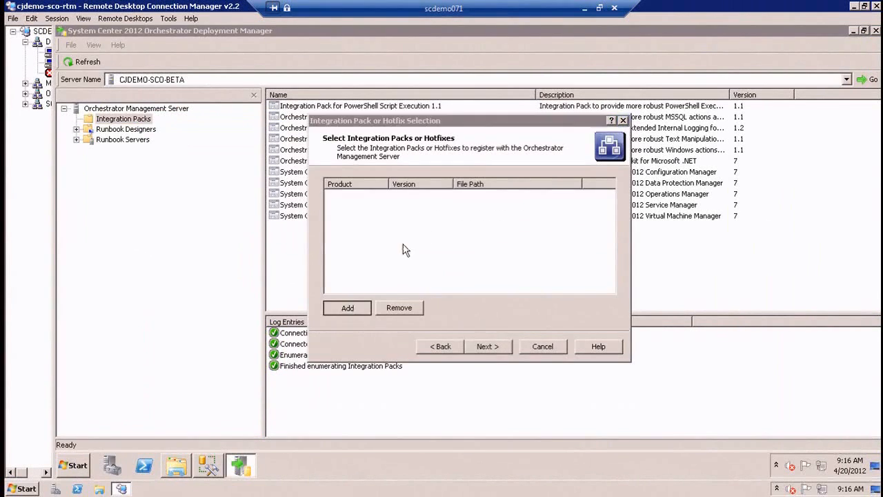
left_click(573, 154)
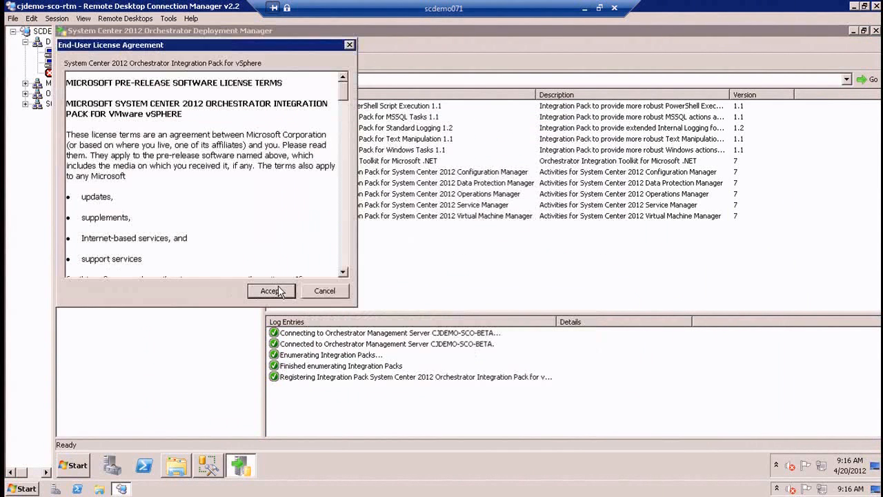
left_click(275, 292)
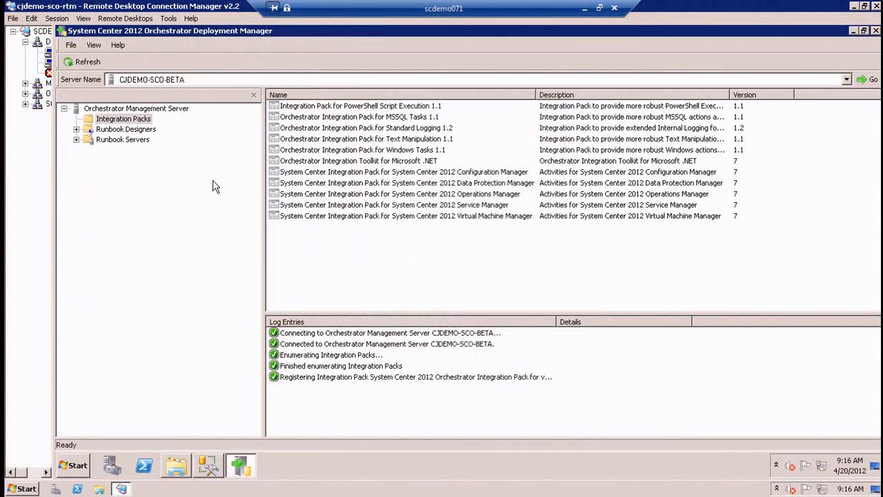
Start an integration pack deployment and select the System Center 2012 Orchestrator Integration Pack for vSphere.
right_click(109, 119)
left_click(144, 138)
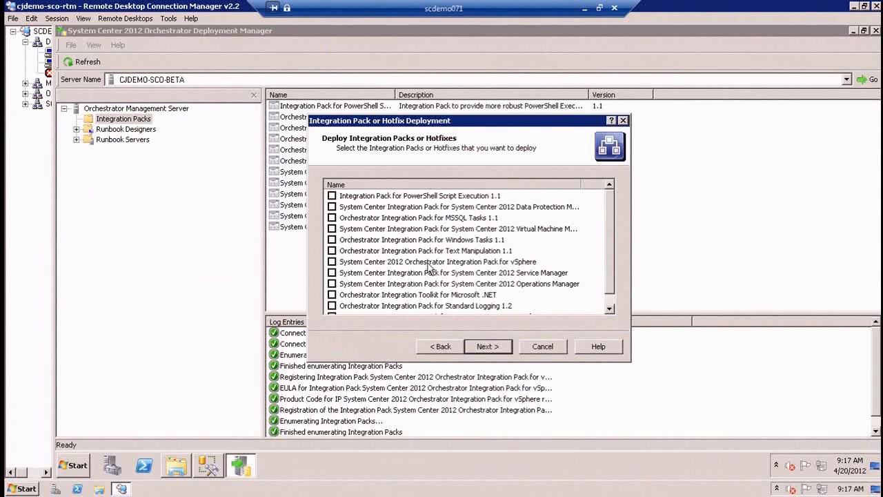
left_click(433, 262)
left_click(332, 262)
left_click(487, 346)
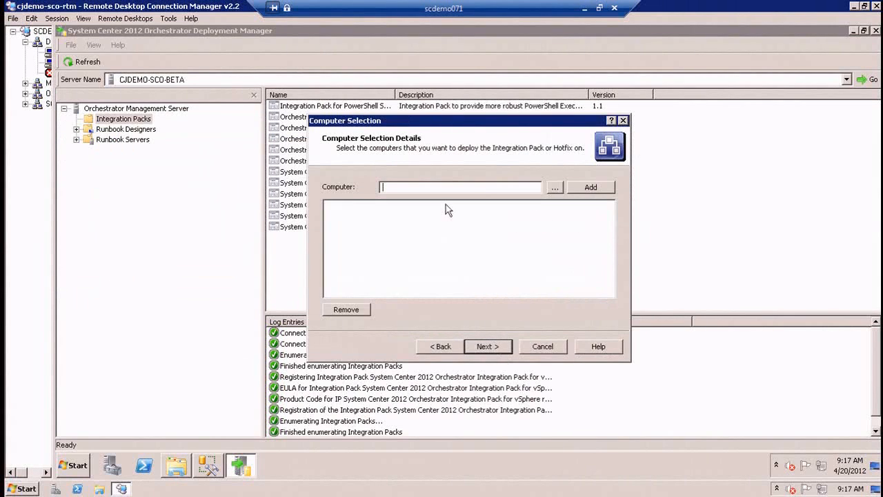
type(".")
left_click(579, 188)
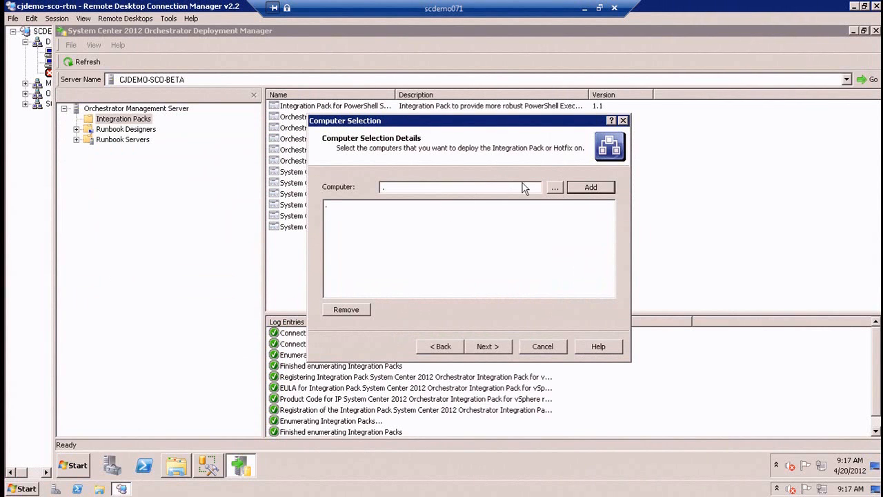
left_click(354, 205)
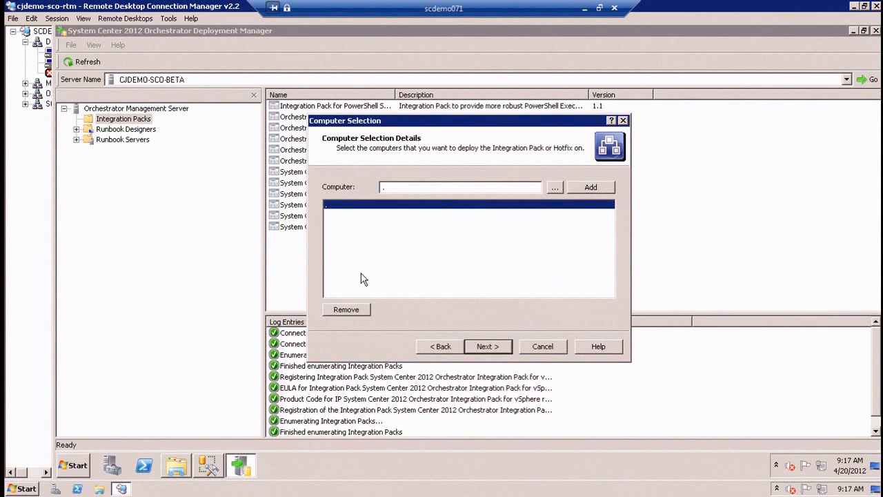
left_click(346, 309)
Add localhost as the target computer and finish the vSphere integration pack deployment without an installation schedule.
type("localhost")
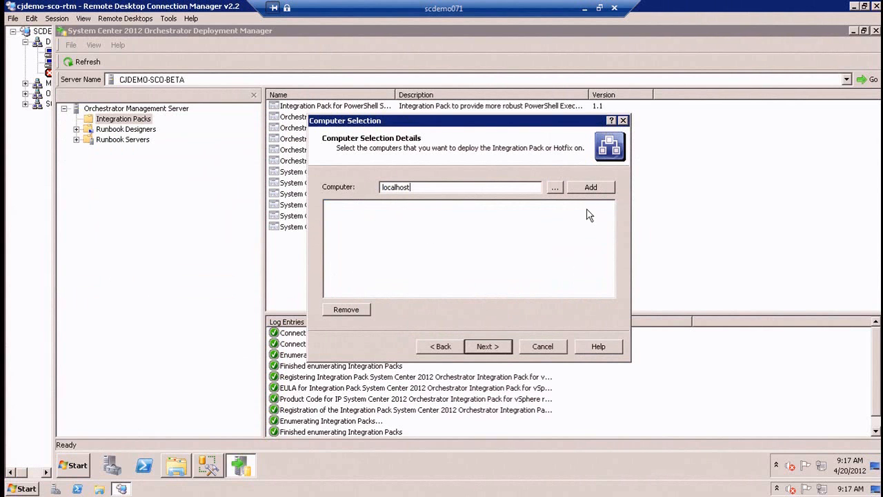
left_click(592, 188)
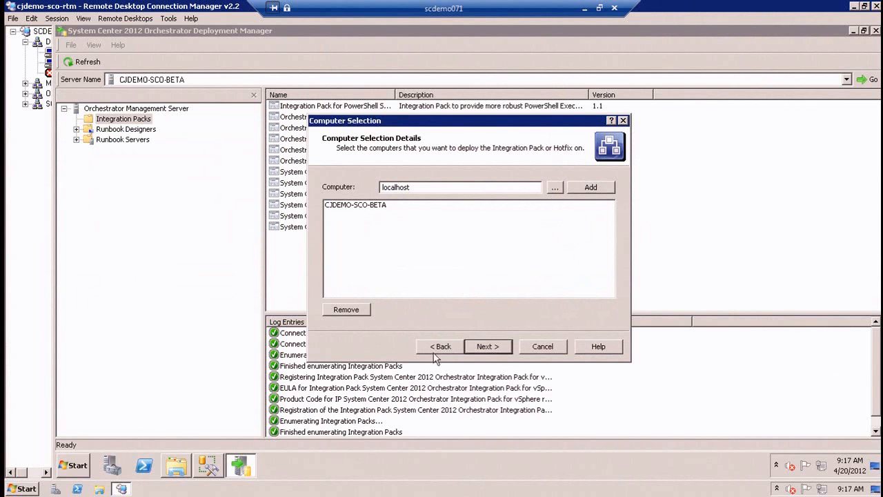
left_click(487, 346)
left_click(488, 347)
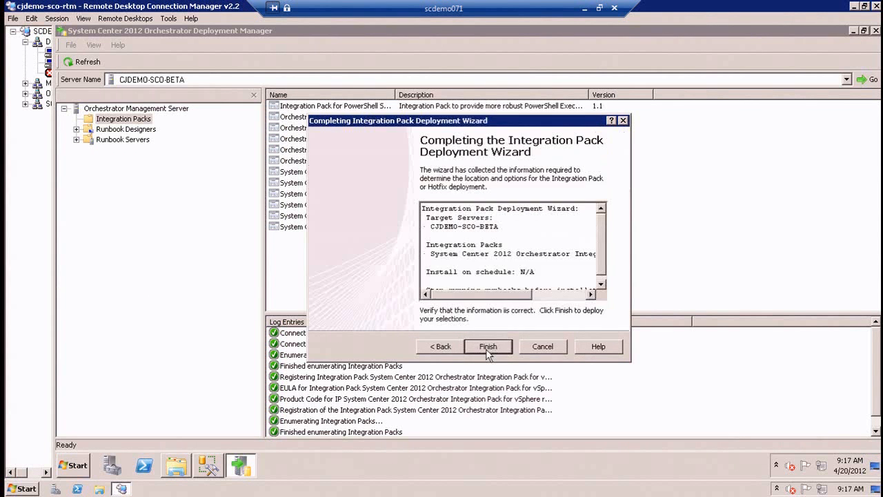
left_click(488, 348)
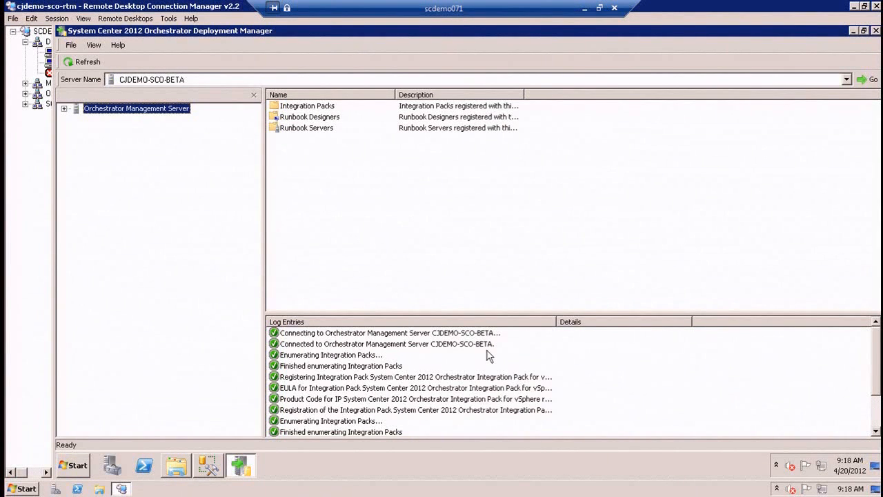
Check the registered integration packs and the packs deployed to the CJDEMO-SCO-BETA runbook designer for the vSphere pack.
left_click(64, 108)
left_click(97, 120)
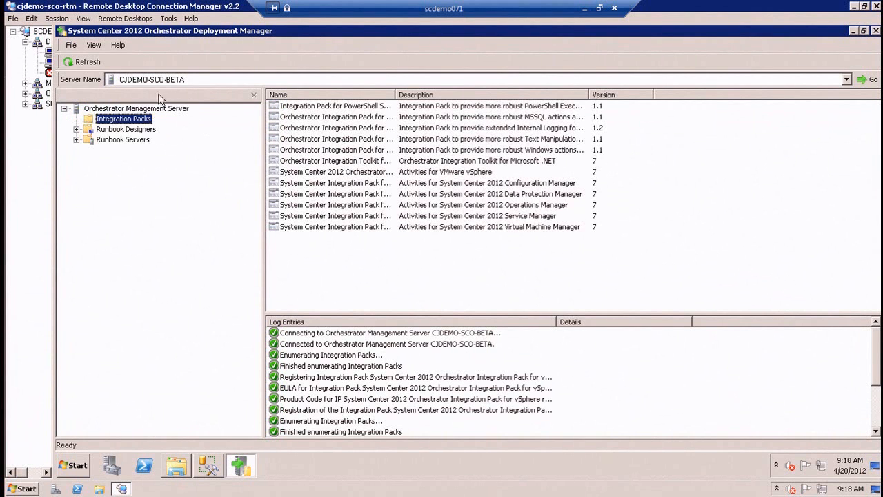
left_click(96, 131)
double_click(88, 130)
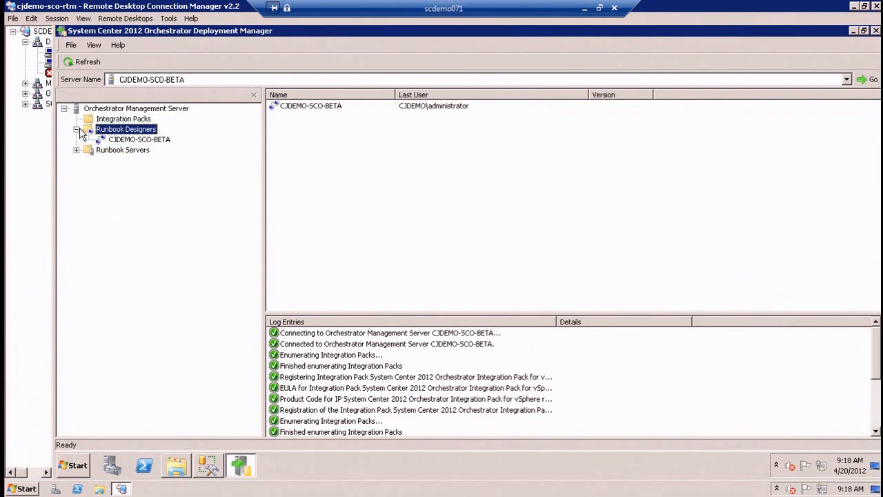
left_click(116, 140)
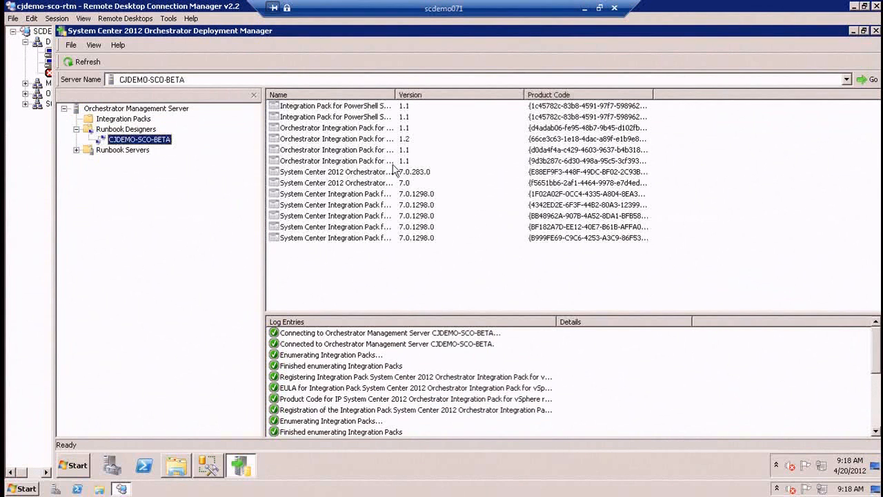
double_click(397, 97)
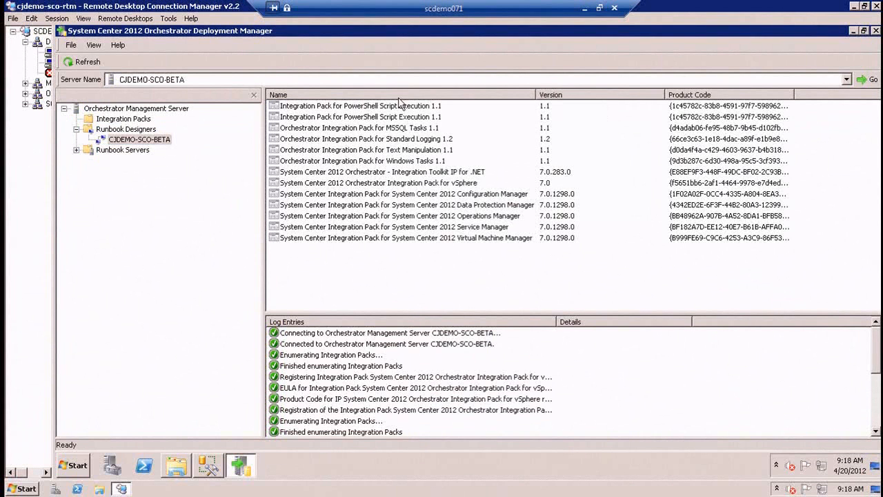
Close the Deployment Manager, then open the Orchestrator Runbook Designer and maximize its window.
left_click(422, 184)
double_click(61, 31)
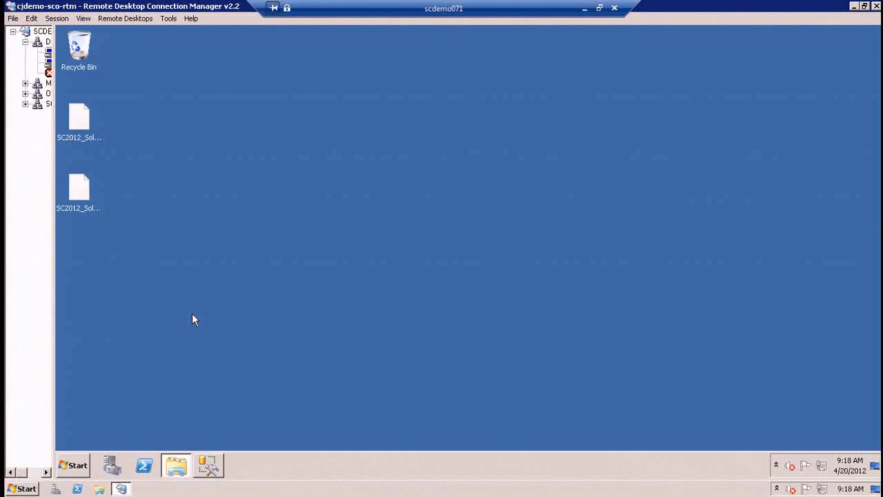
left_click(85, 466)
left_click(123, 168)
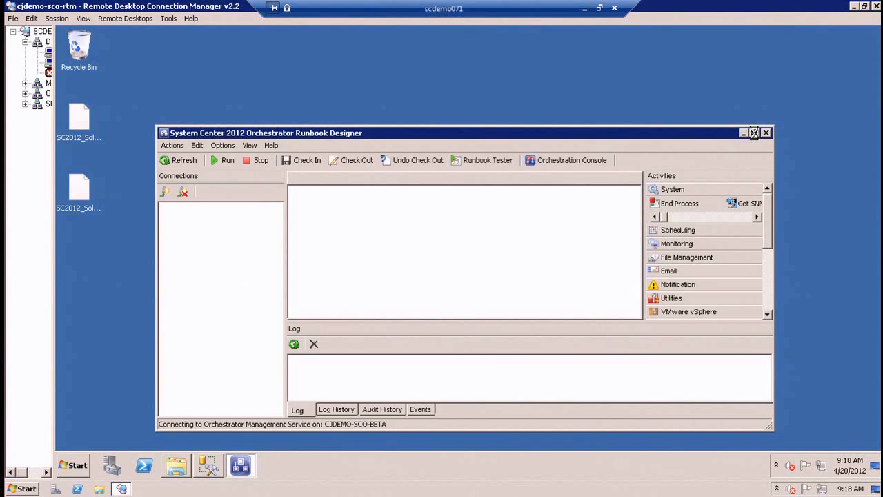
left_click(754, 134)
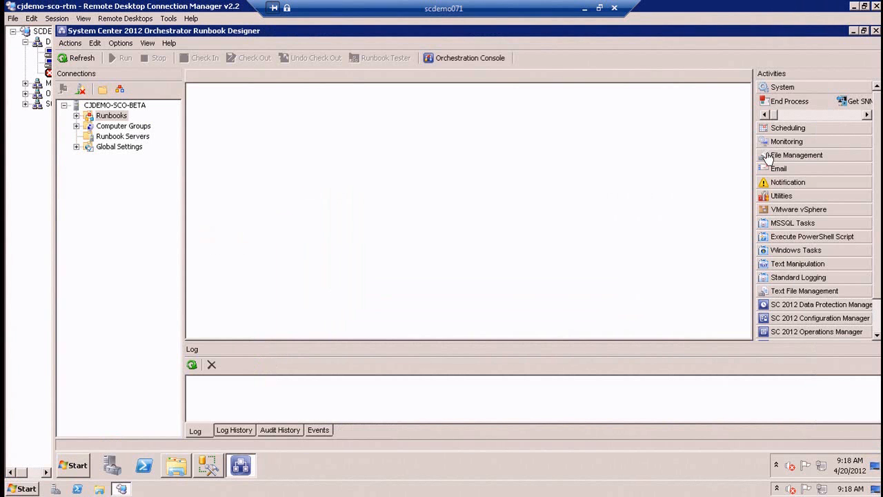
Expand the MMS2012 migration runbook folders and compare the 5. OIS IPs runbooks under 0.0 Original and 99.0 Fixed and Updated.
left_click(77, 116)
left_click(88, 126)
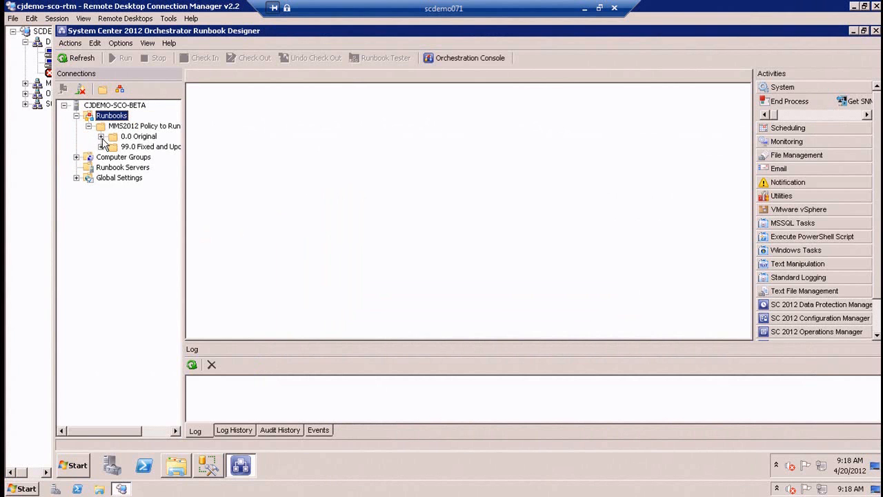
left_click(101, 137)
left_click(101, 198)
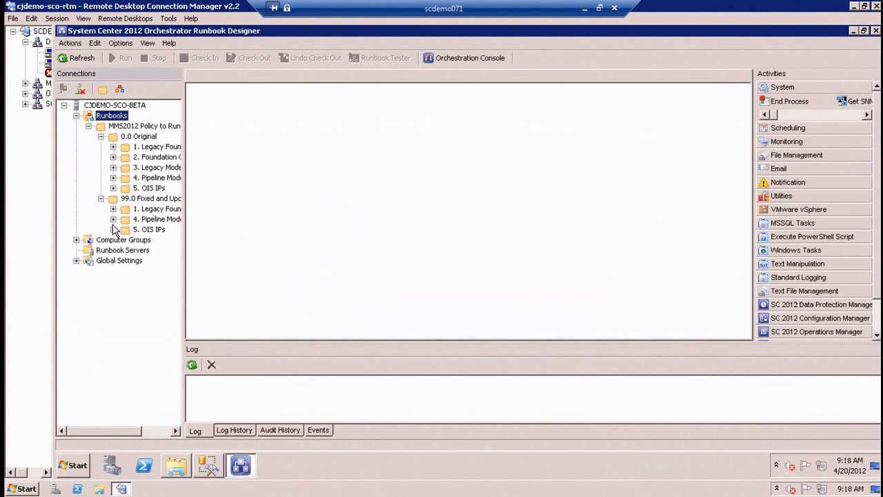
left_click(148, 229)
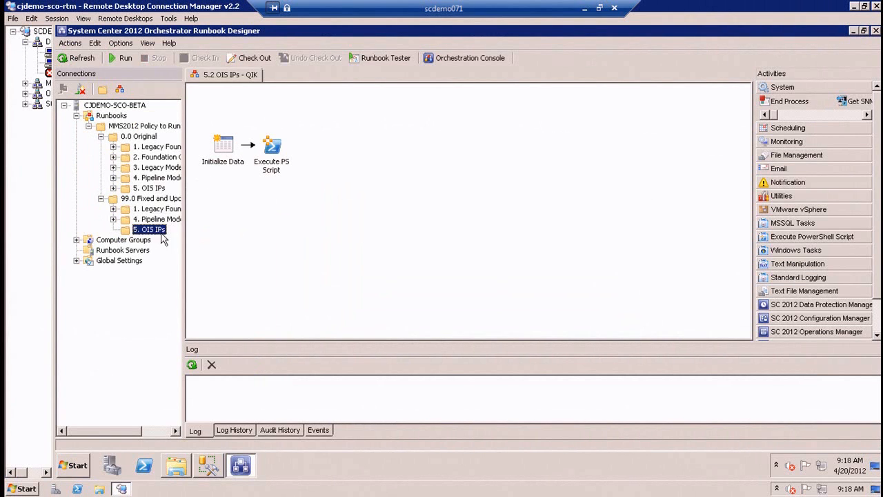
left_click(147, 188)
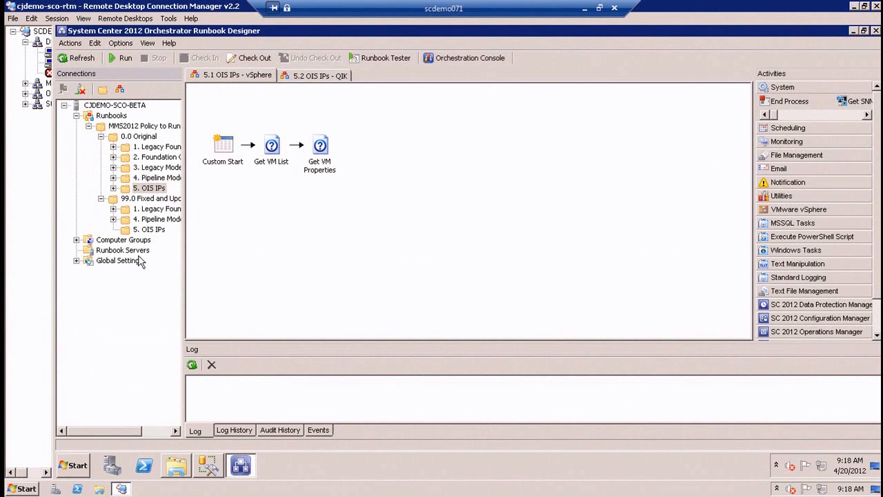
left_click(148, 231)
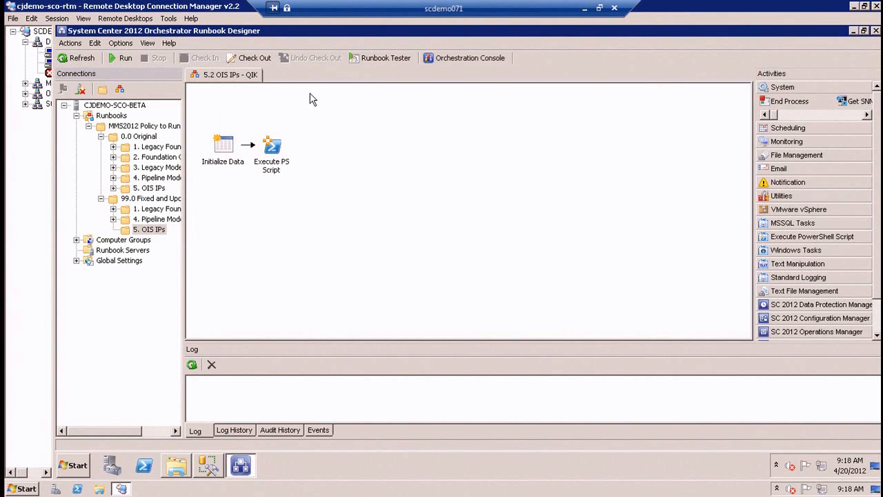
Import the Policy_to_Runbook_Migration_vSphere_Example export into 5. OIS IPs under 99.0 Fixed and Updated, answering No to All for overwriting existing folders.
right_click(157, 238)
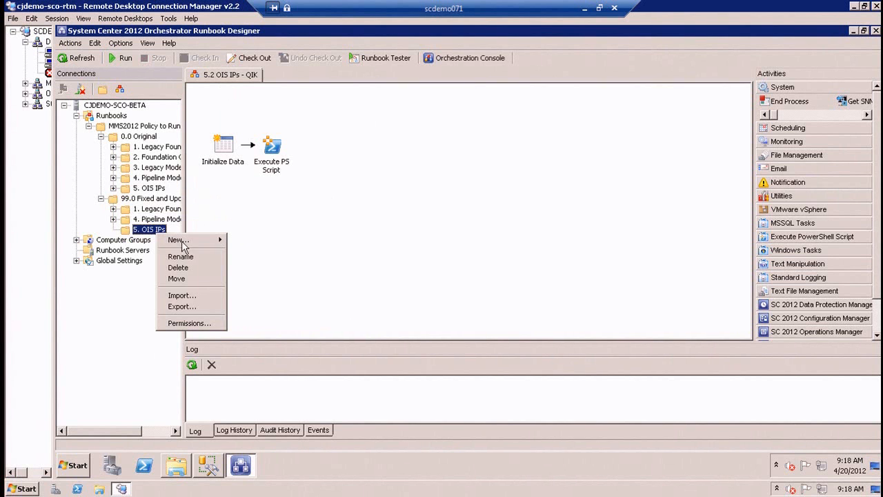
left_click(197, 295)
left_click(649, 180)
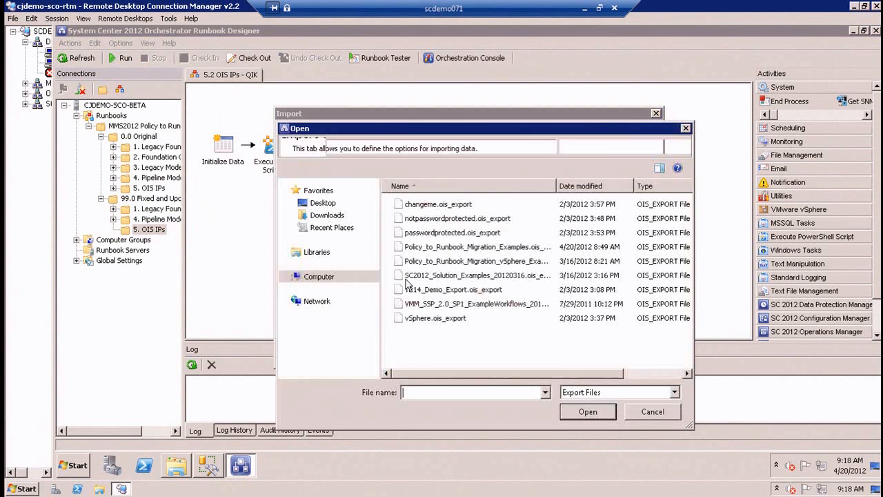
left_click(514, 262)
left_click(588, 412)
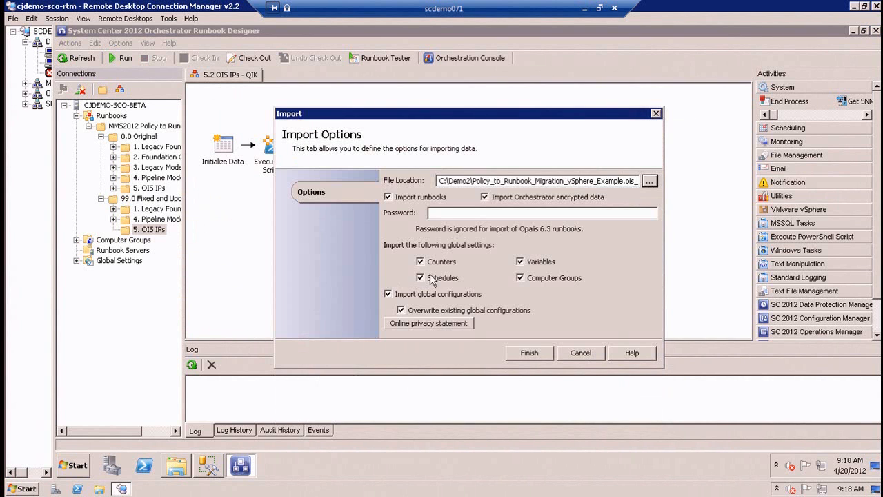
left_click(527, 355)
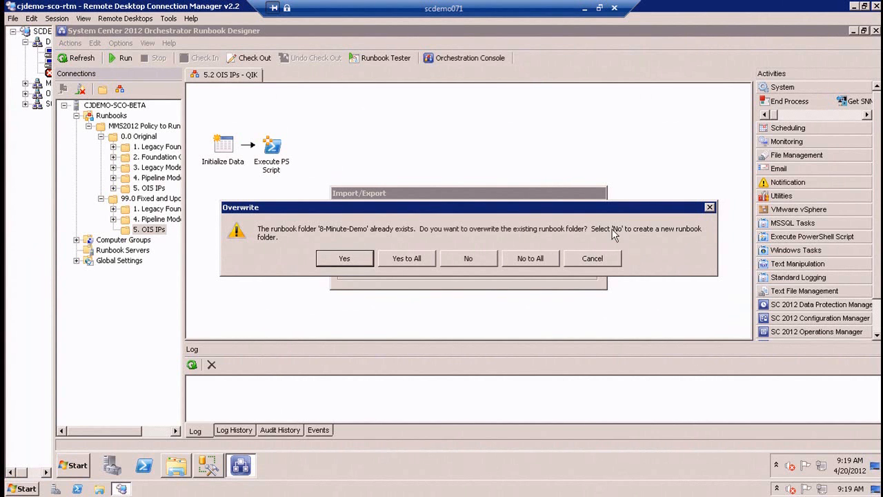
left_click(530, 258)
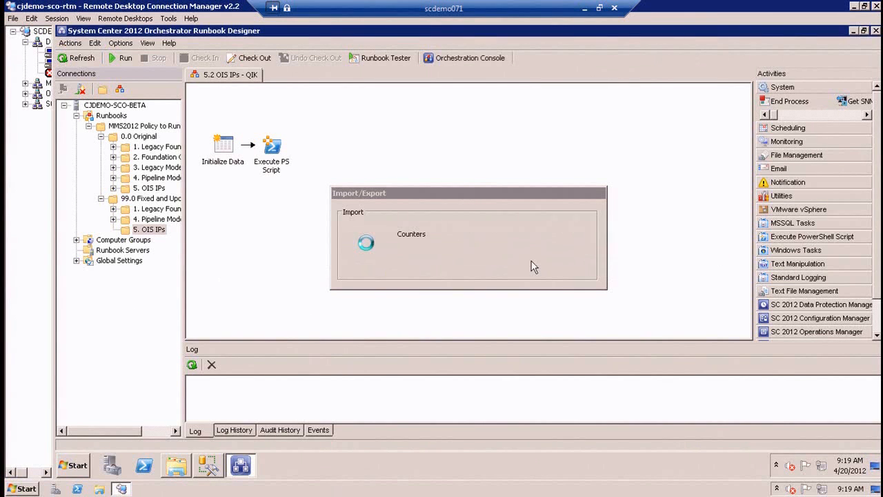
left_click(530, 259)
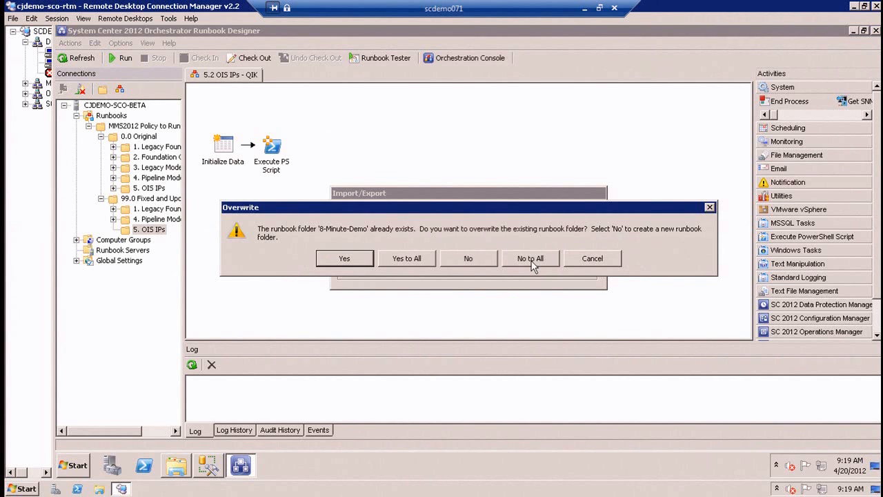
left_click(529, 259)
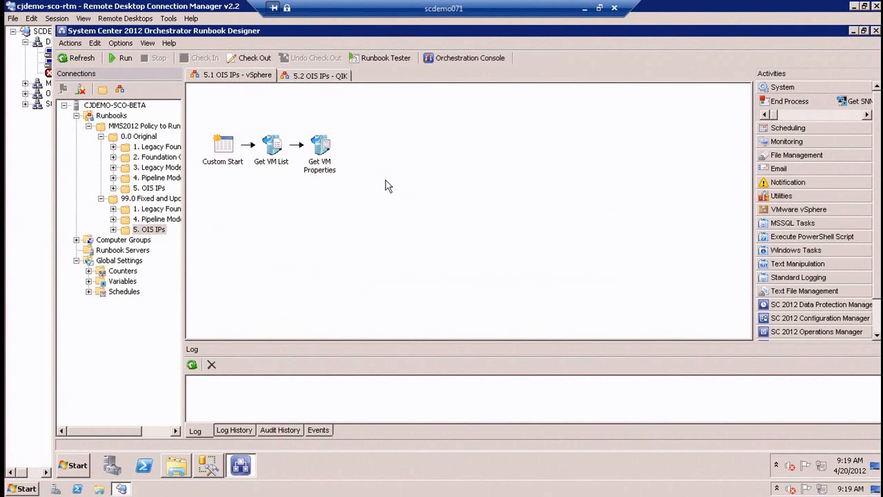
Check the configuration and VM Path properties of the Get VM Properties activity in the imported 5.1 OIS IPs - vSphere runbook.
left_click(321, 151)
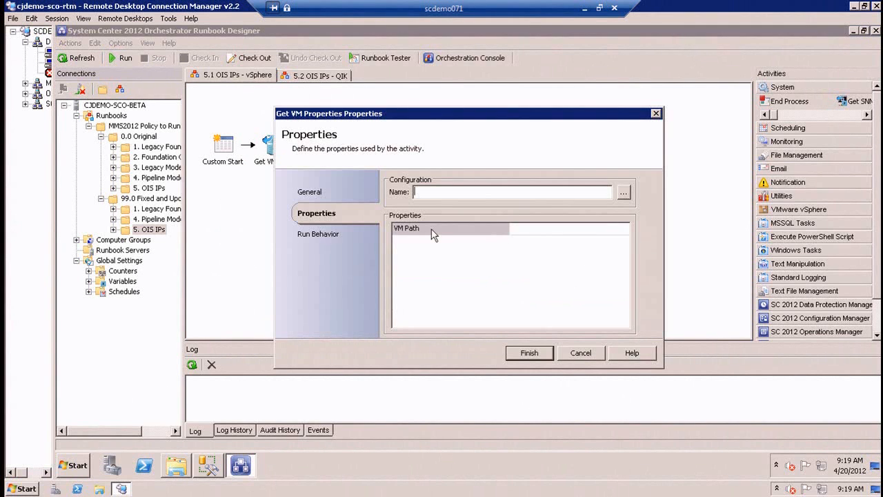
left_click(602, 230)
left_click(578, 352)
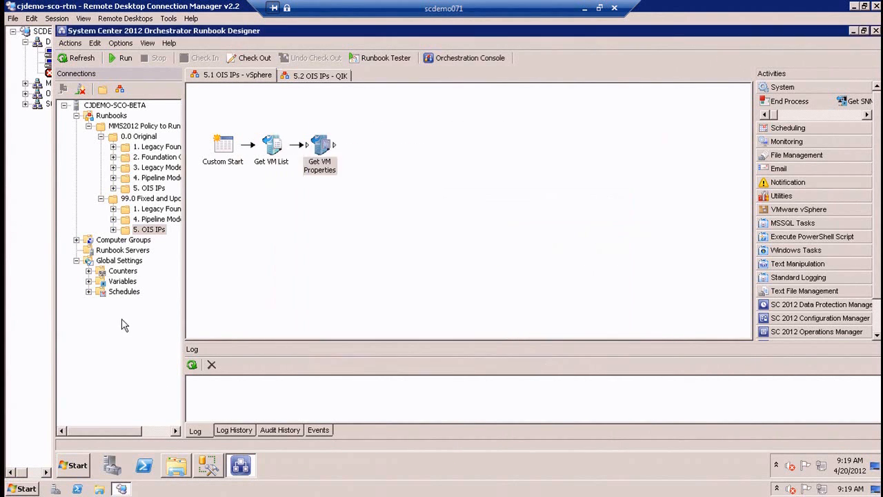
Expand the global Variables, widen the Connections tree and examine the duplicate variable folders left by the import.
left_click(89, 281)
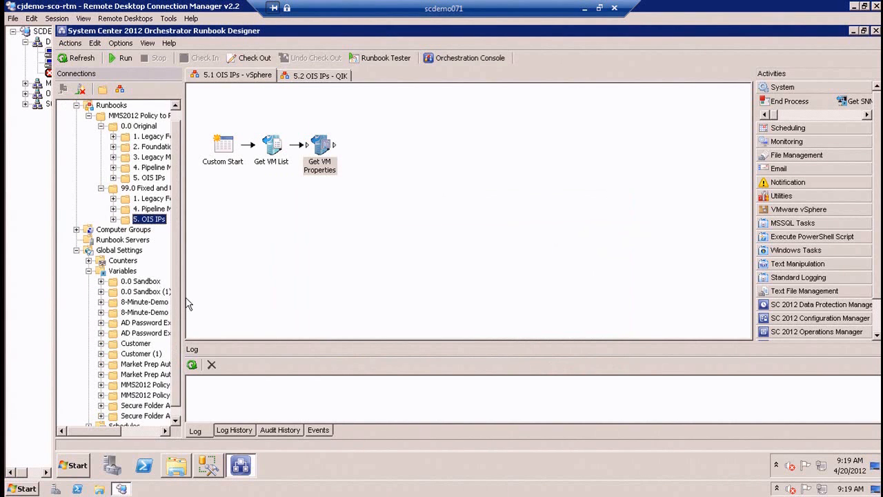
left_click_drag(184, 294, 253, 294)
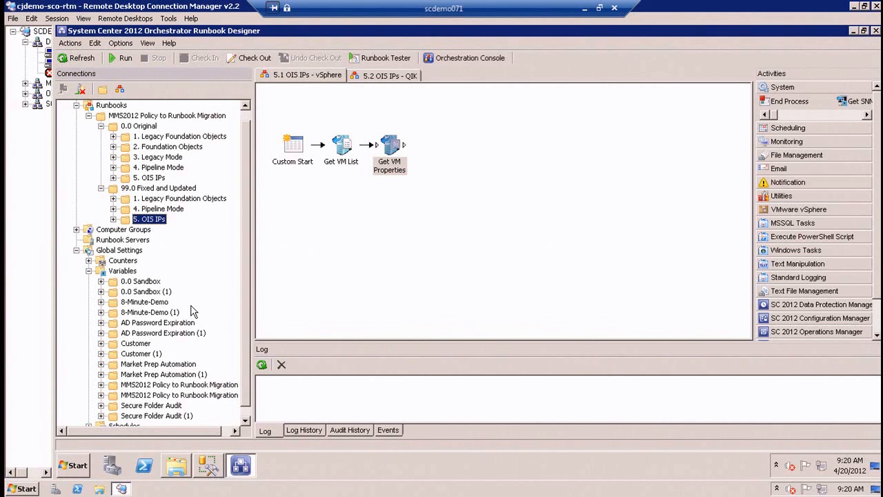
left_click(142, 312)
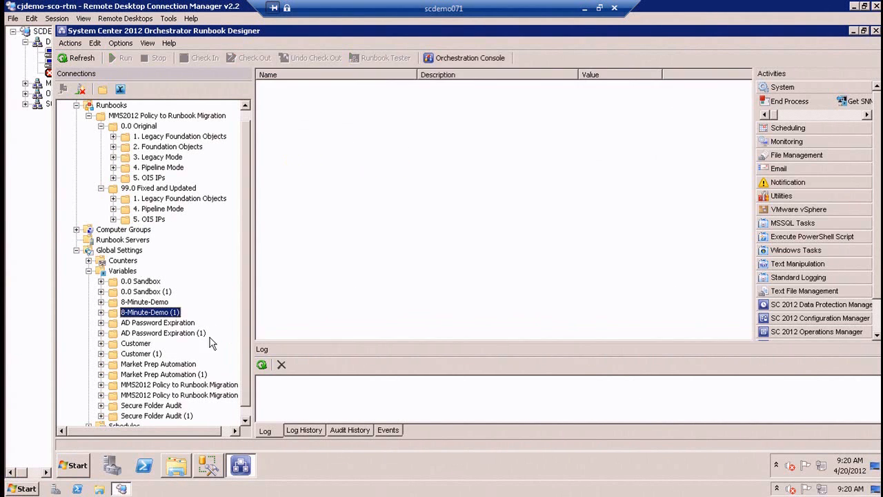
scroll(165, 323, "down", 1)
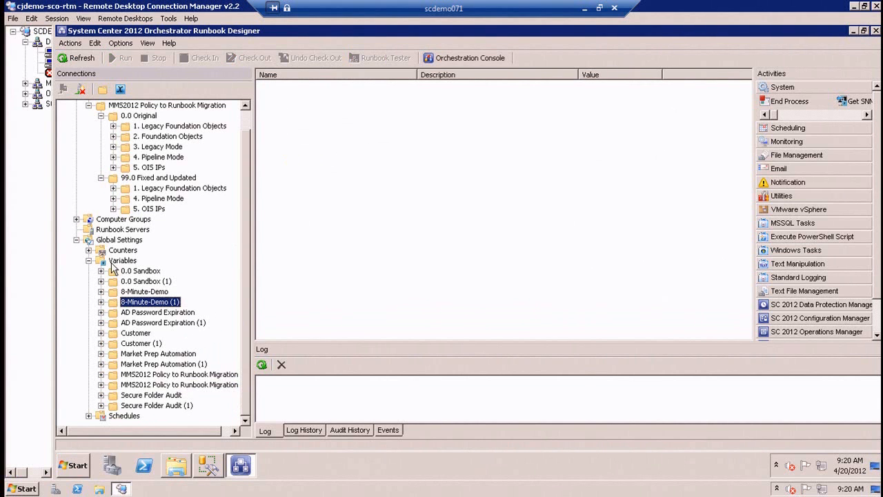
left_click(149, 272)
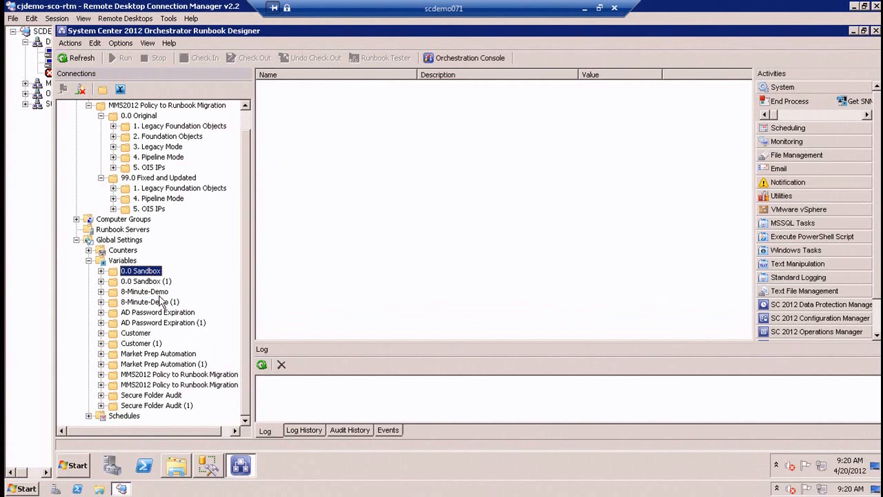
left_click(161, 282)
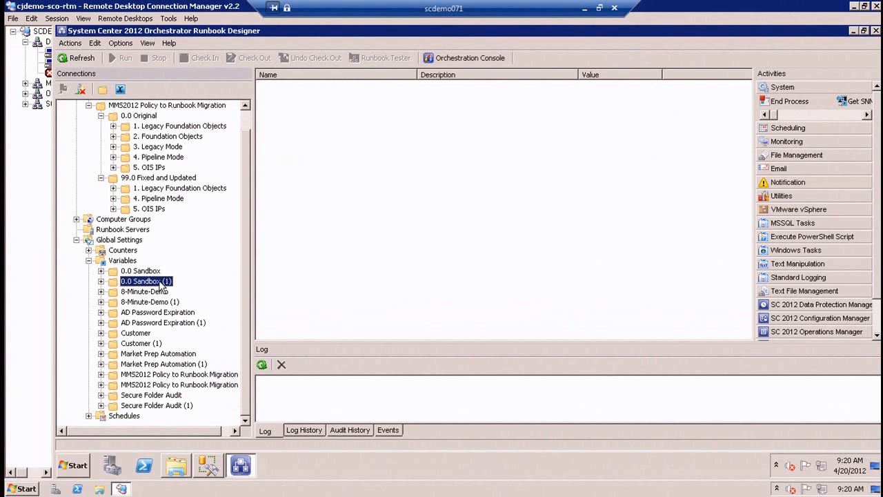
Create a new folder under Variables and move the duplicate (1) folders into it, except MMS2012 Policy to Runbook Migration (1).
right_click(123, 262)
mouse_move(156, 269)
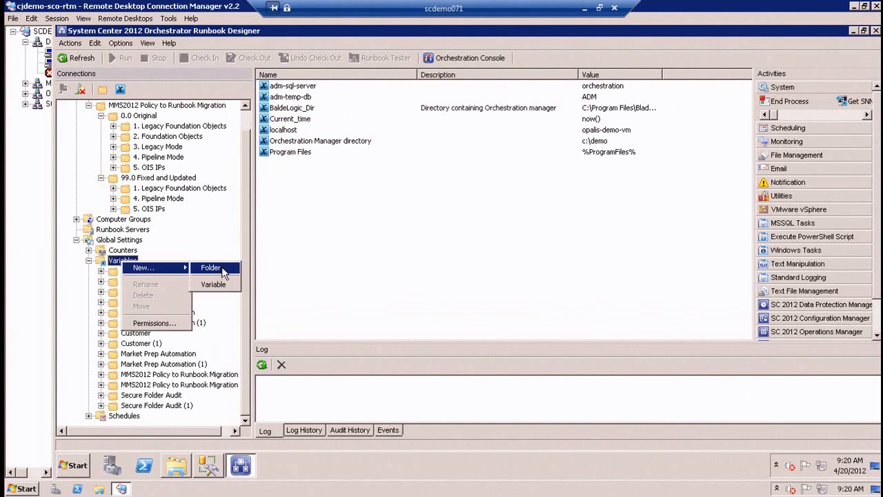
left_click(222, 269)
left_click_drag(148, 281, 148, 407)
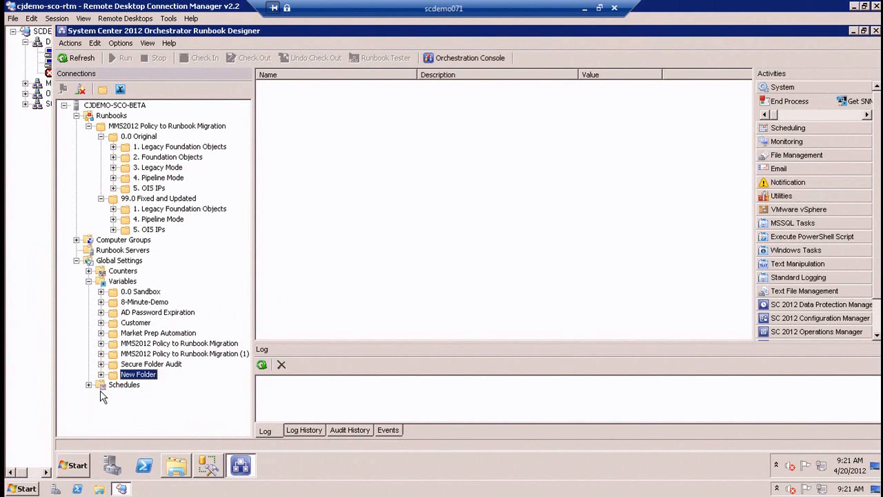
Delete the new folder under Variables together with the duplicate folders inside it.
right_click(128, 378)
left_click(169, 410)
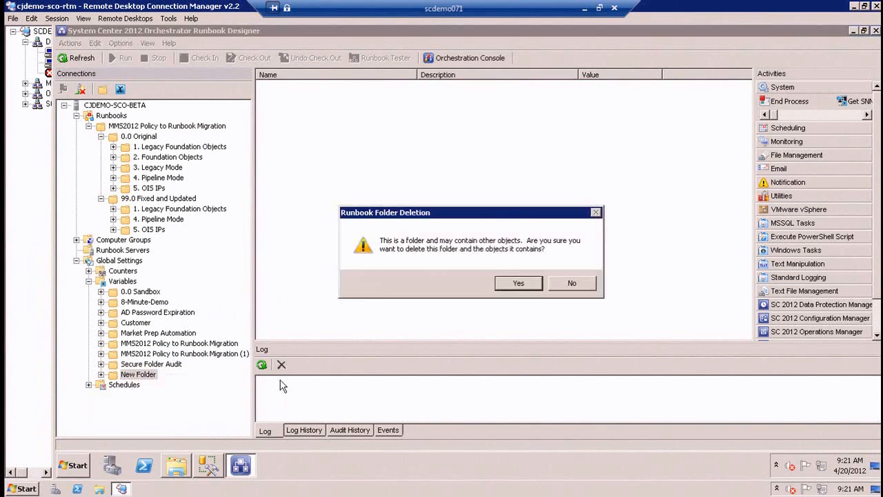
left_click(528, 281)
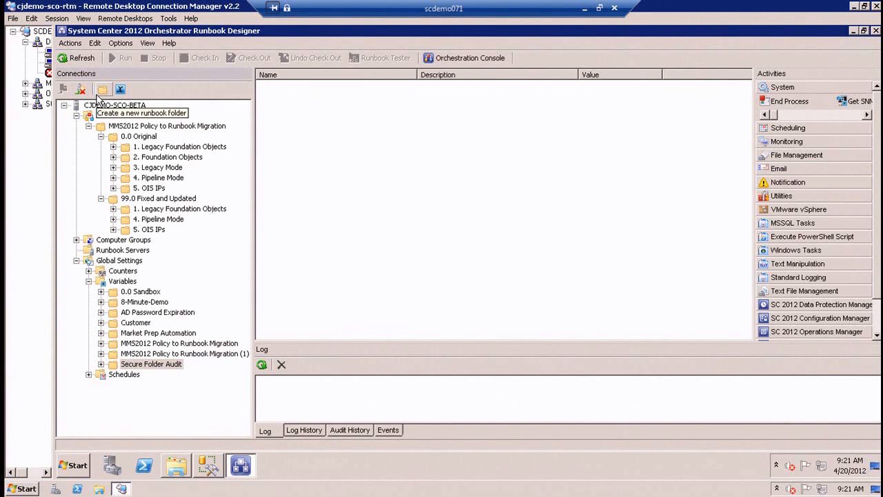
Compare the vSphere activities in the fixed and original 5.1 OIS IPs - vSphere runbooks and expand the VMware vSphere activity category.
left_click(175, 182)
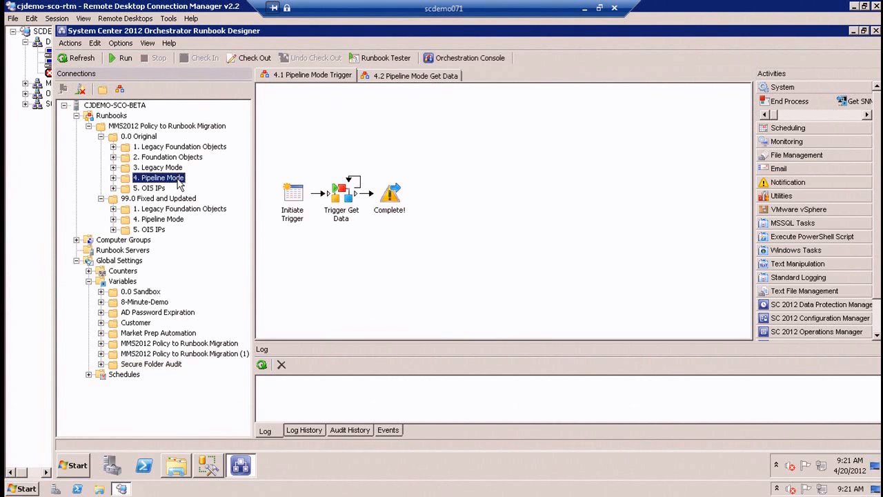
left_click(151, 230)
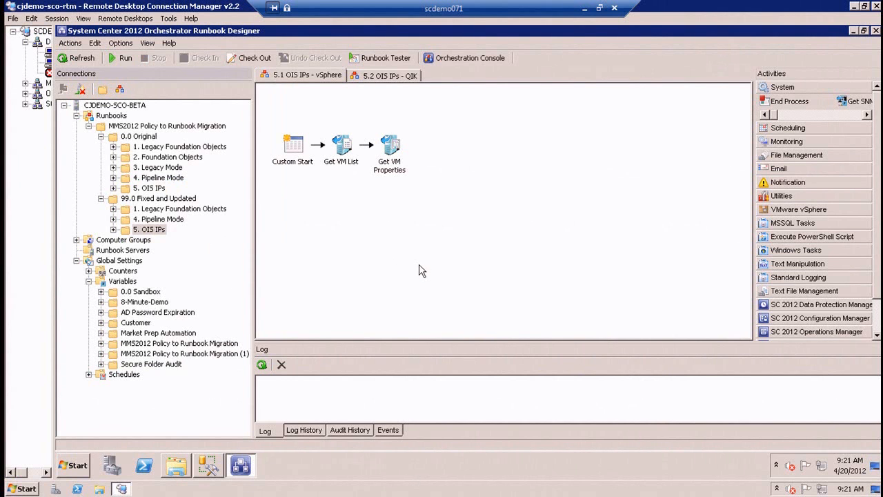
left_click(821, 210)
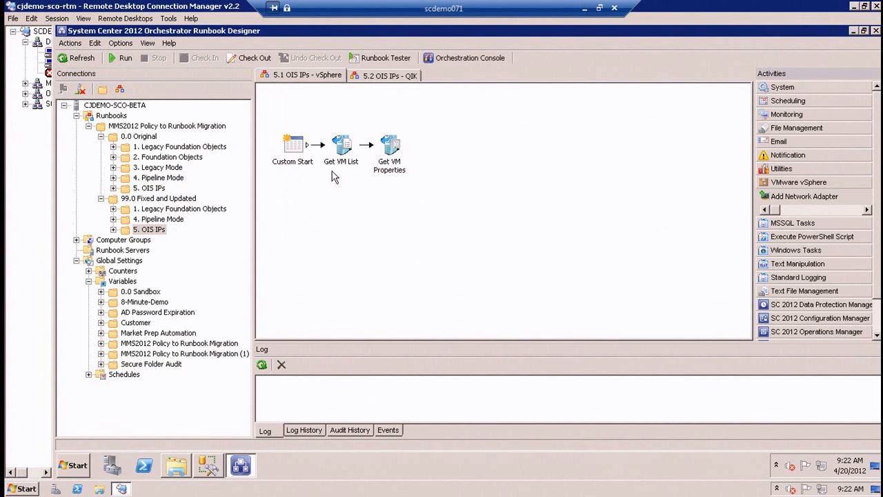
left_click(147, 188)
left_click_drag(407, 204, 324, 136)
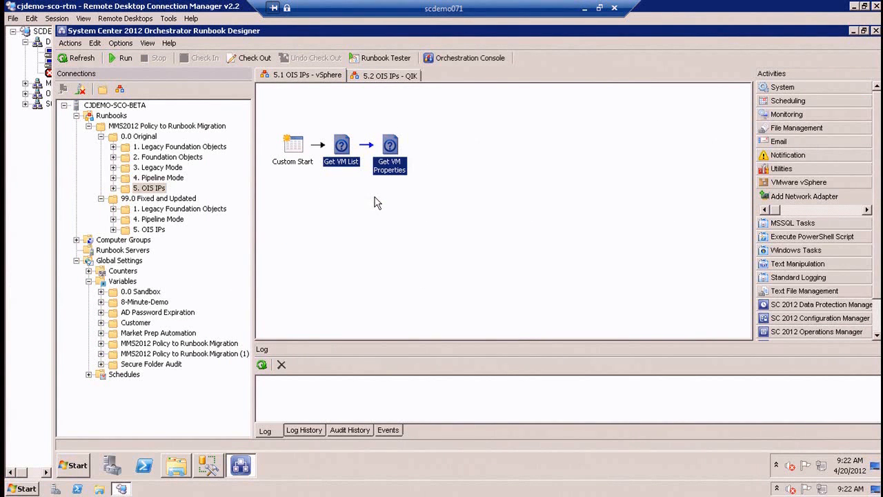
left_click(425, 141)
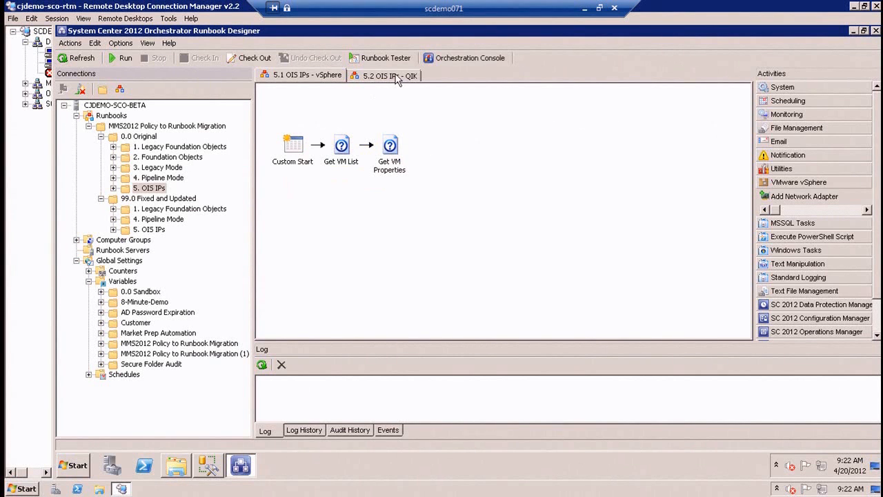
Examine the input properties of the Execute PS Script object in the Opalis 5.2 OIS IPs - QIK policy, including its Password field.
left_click(397, 77)
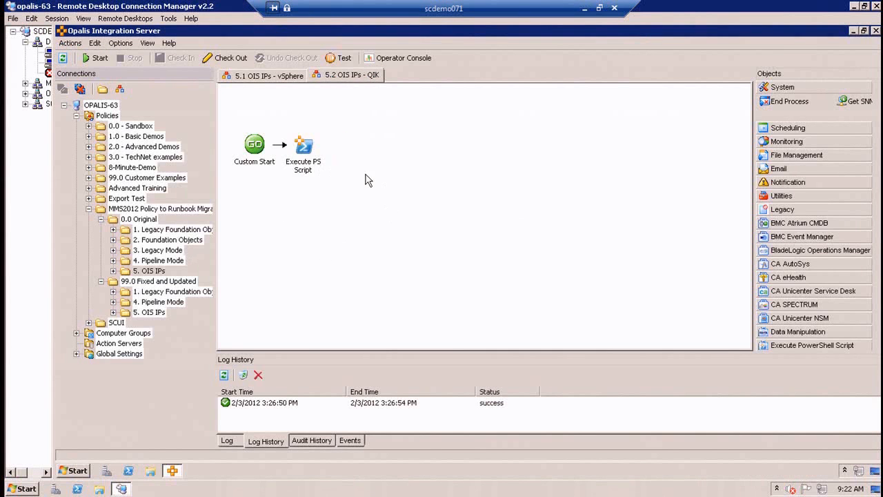
double_click(304, 146)
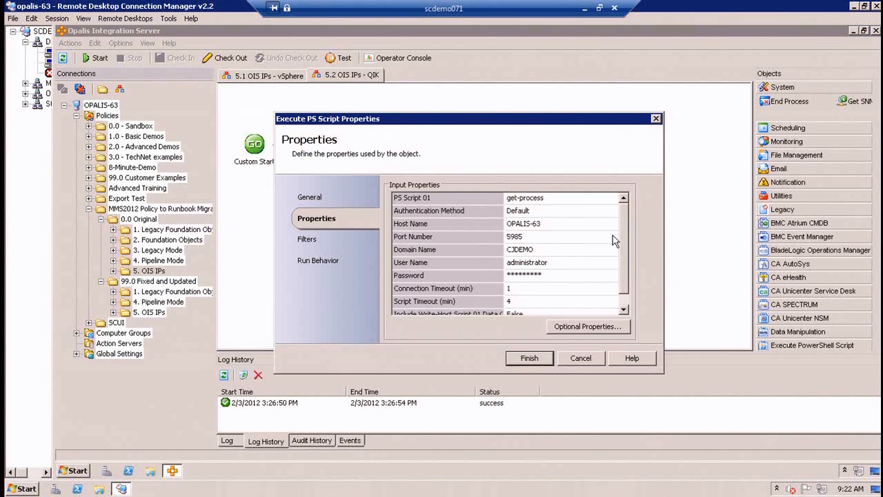
scroll(624, 285, "down", 1)
scroll(624, 284, "up", 1)
left_click(558, 276)
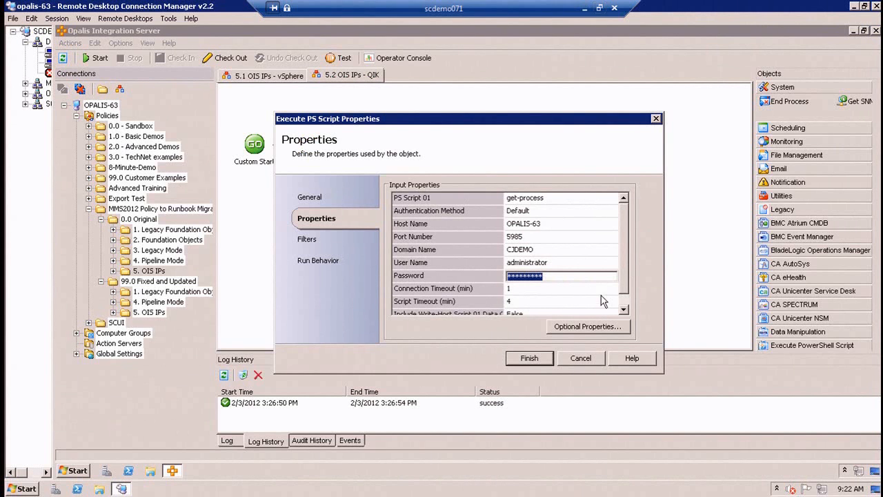
left_click(591, 359)
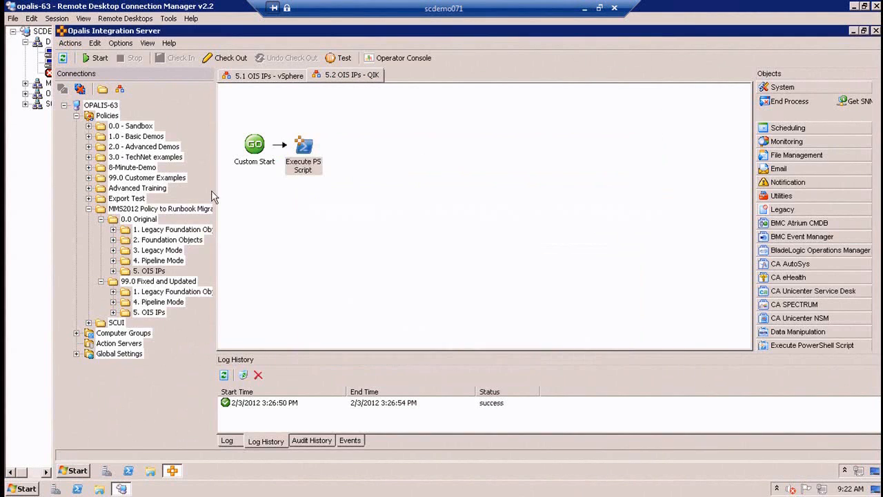
Switch to the Orchestrator session and try entering a password directly in the original Execute PS Script activity's Password field.
left_click(47, 56)
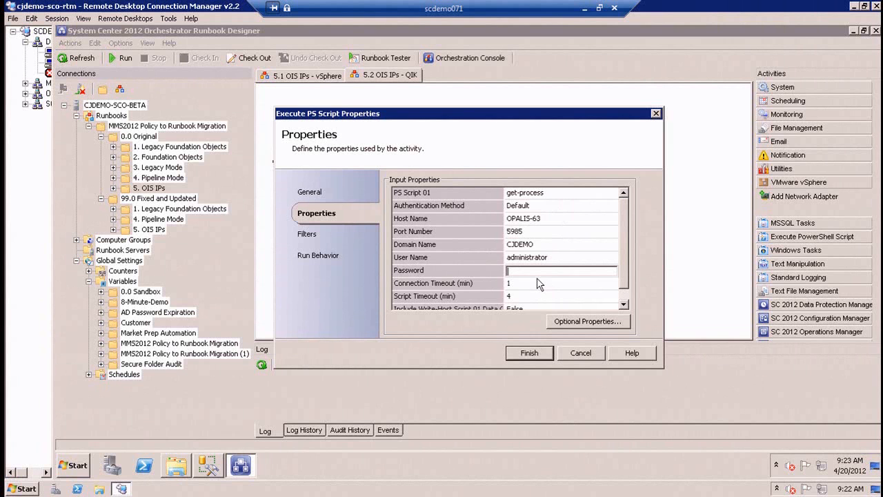
type("*******")
key("BackSpace")
key("BackSpace")
key("BackSpace")
key("BackSpace")
key("BackSpace")
key("BackSpace")
Browse the variables available for the Execute PS Script Password field and inspect the Password variable, leaving the activity unchanged.
right_click(545, 270)
mouse_move(586, 276)
left_click(621, 286)
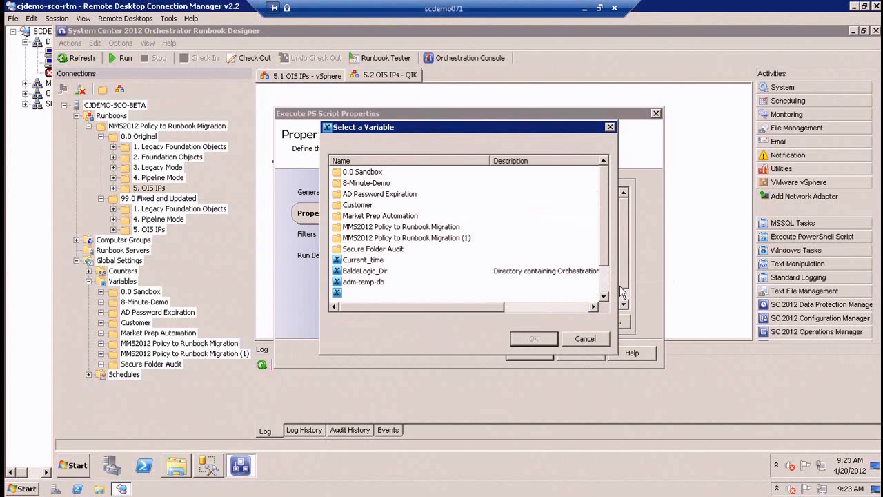
double_click(327, 233)
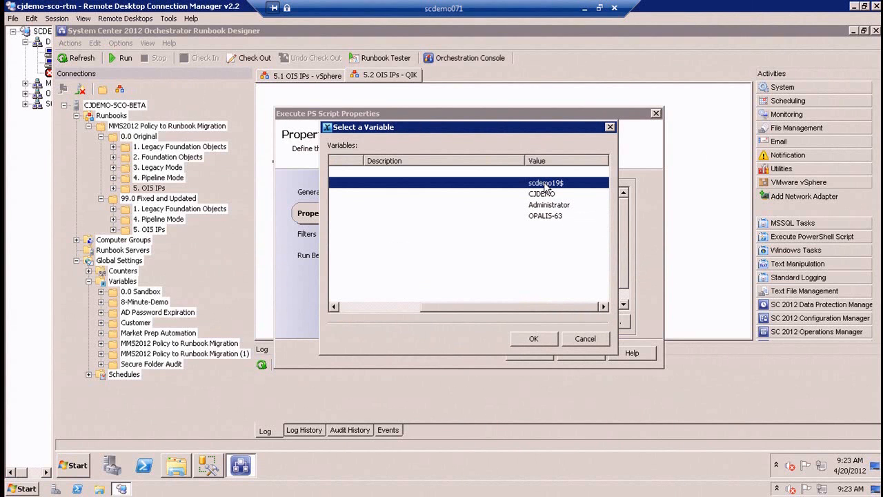
left_click(585, 340)
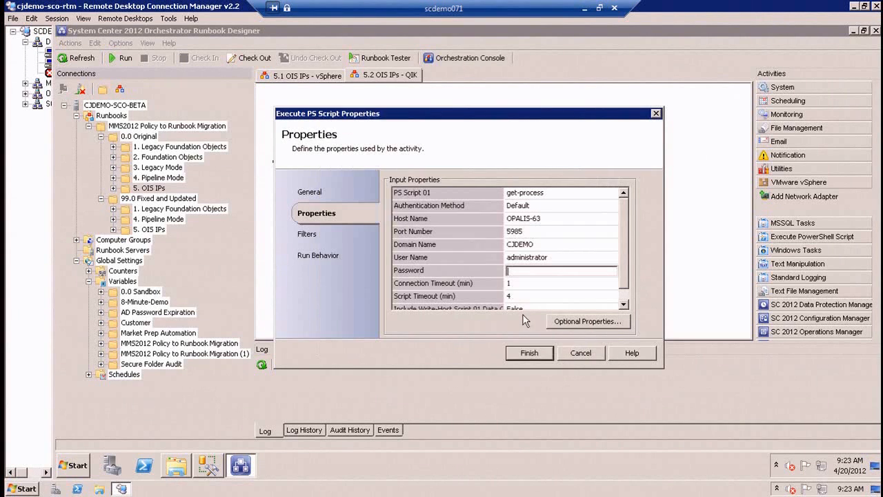
left_click(573, 355)
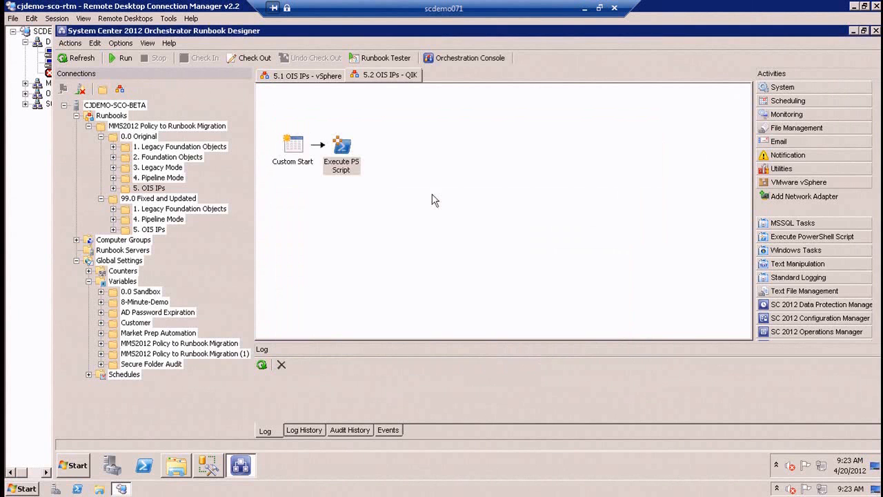
Examine the variable references in the Execute PS Script activity of the fixed 5.2 OIS IPs - QIK runbook, including its Password field.
left_click(307, 207)
left_click(151, 229)
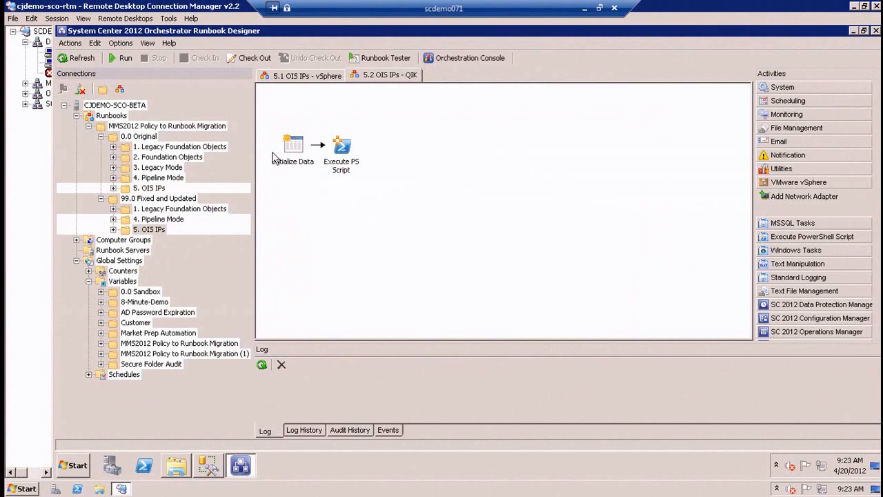
double_click(341, 146)
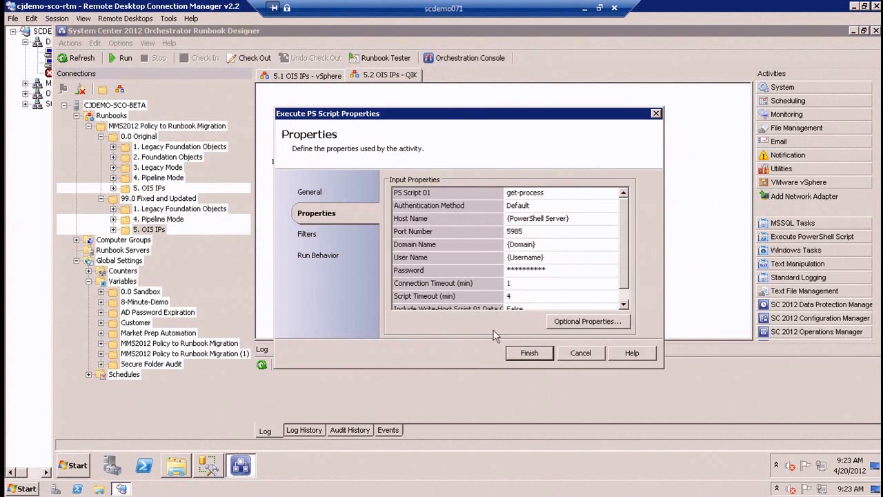
left_click(595, 269)
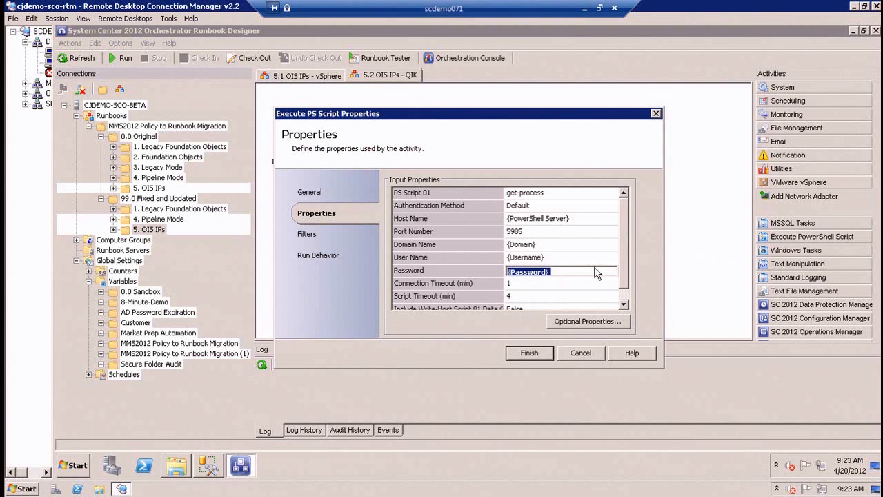
left_click(612, 247)
left_click(596, 270)
left_click(581, 353)
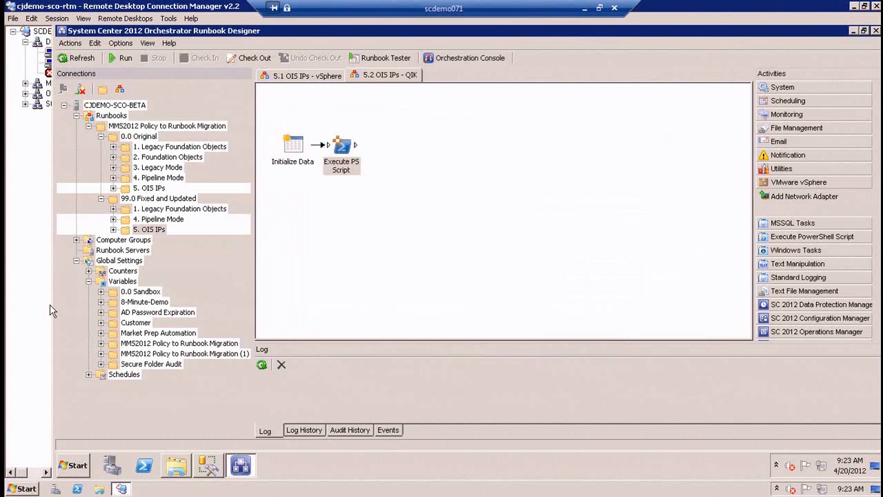
Make the Password variable an encrypted variable in the 5. OIS IPs folder under 99.0 Fixed and Updated.
double_click(185, 344)
left_click(160, 395)
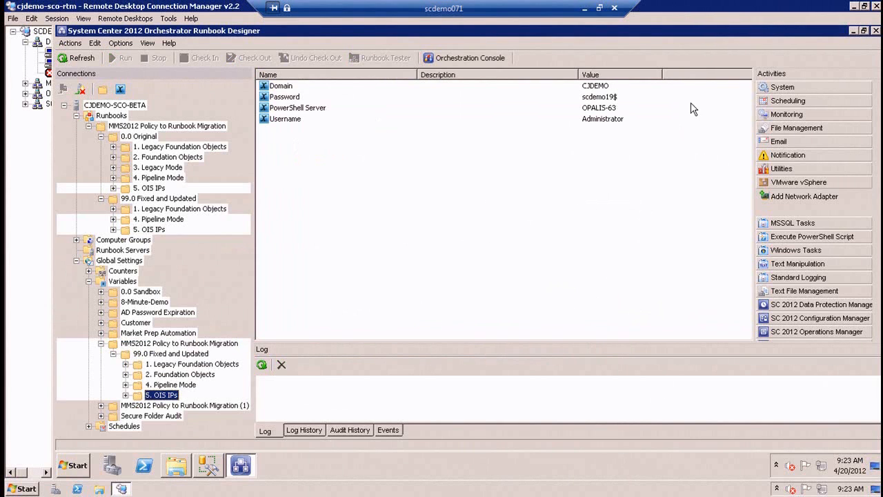
left_click(287, 98)
double_click(287, 99)
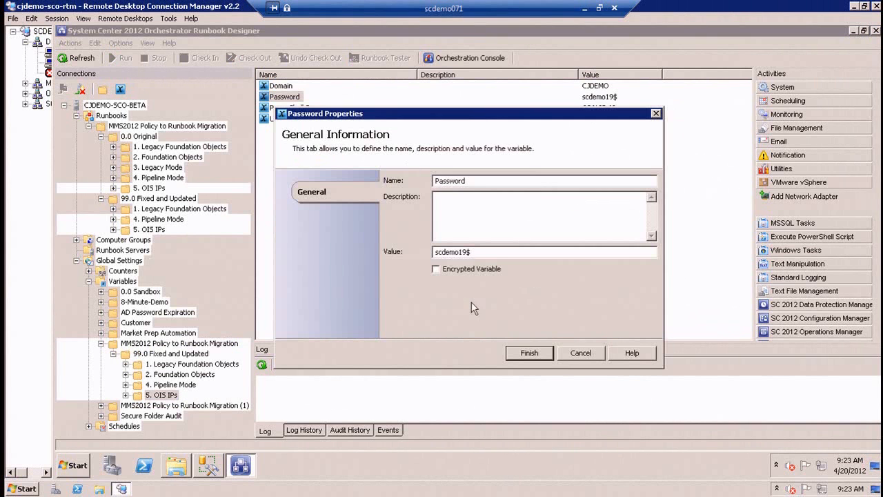
left_click_drag(483, 252, 288, 250)
left_click(458, 269)
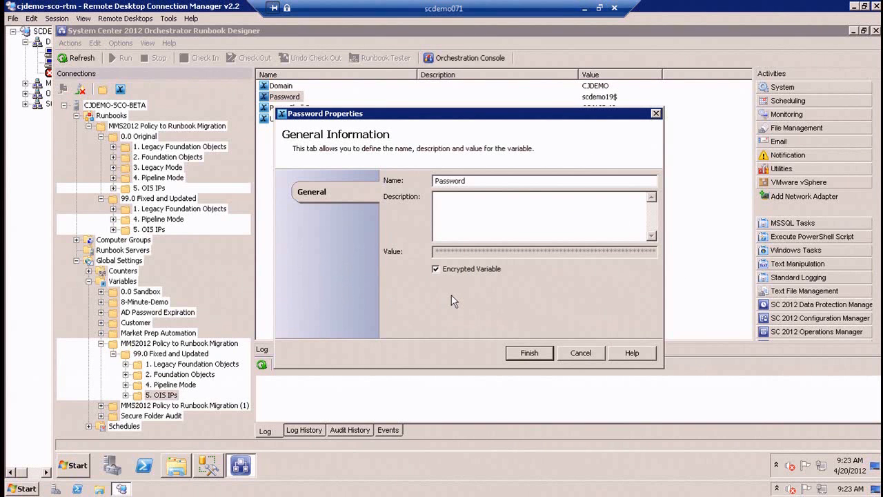
left_click(528, 354)
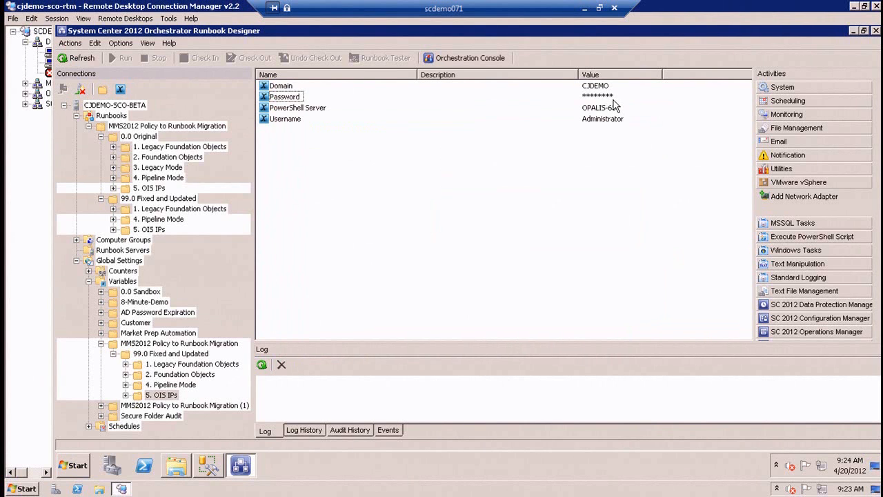
Try turning off encryption for the Password variable, cancel the change and recheck the variable's properties.
double_click(289, 98)
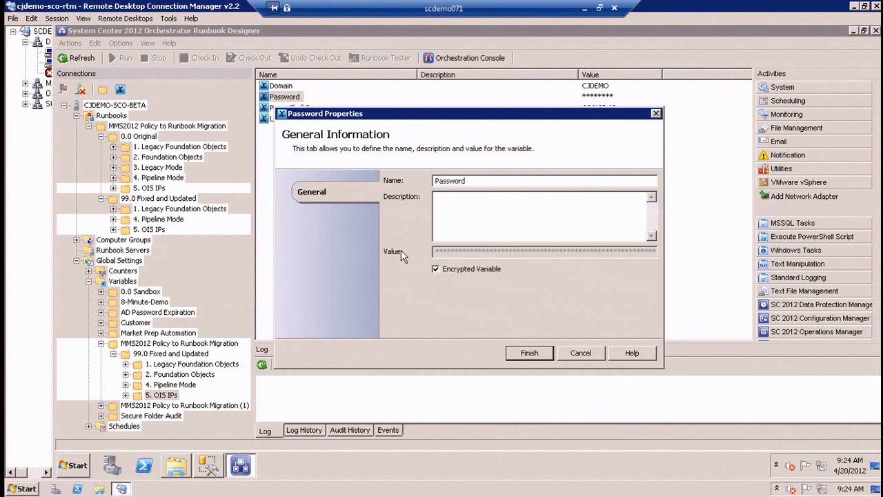
left_click(482, 273)
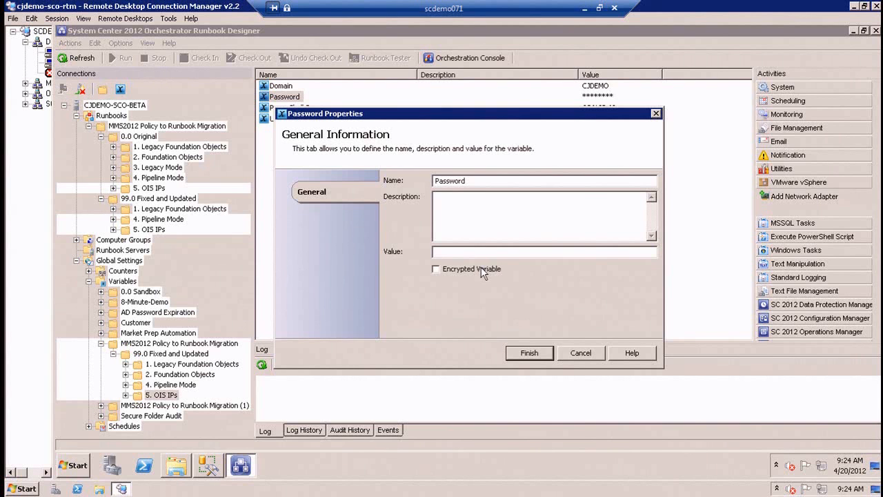
left_click(591, 353)
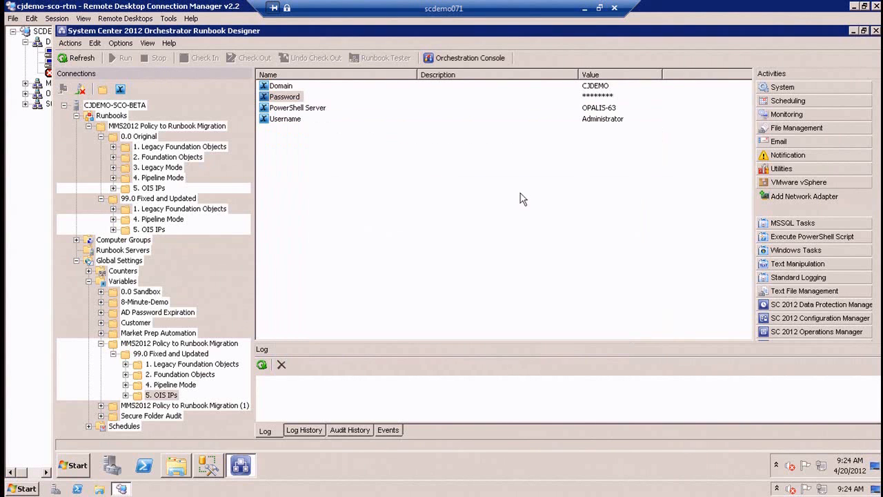
double_click(283, 97)
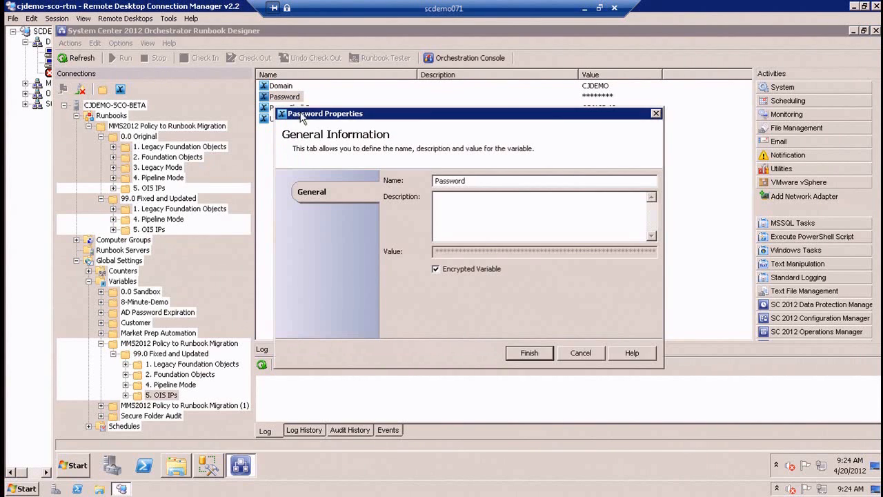
left_click(591, 354)
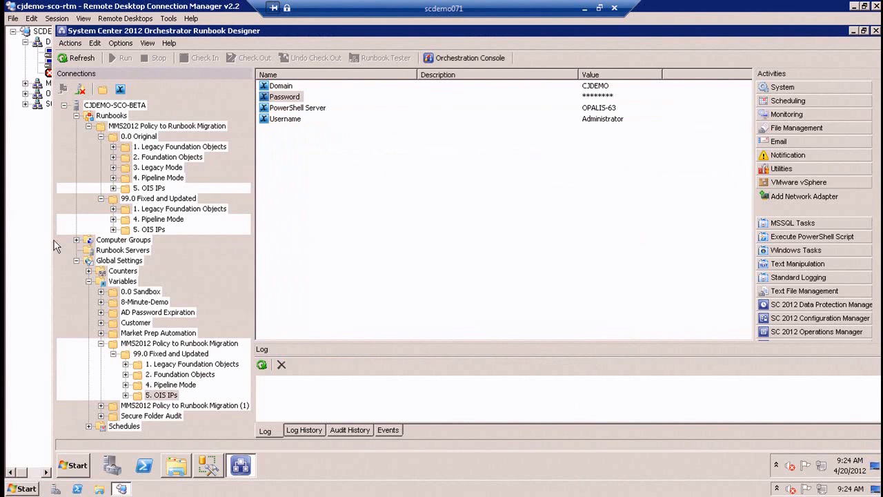
Review the Execute PS Script properties in the fixed 5.2 OIS IPs - QIK runbook and revisit the original 5. OIS IPs folder.
left_click(158, 229)
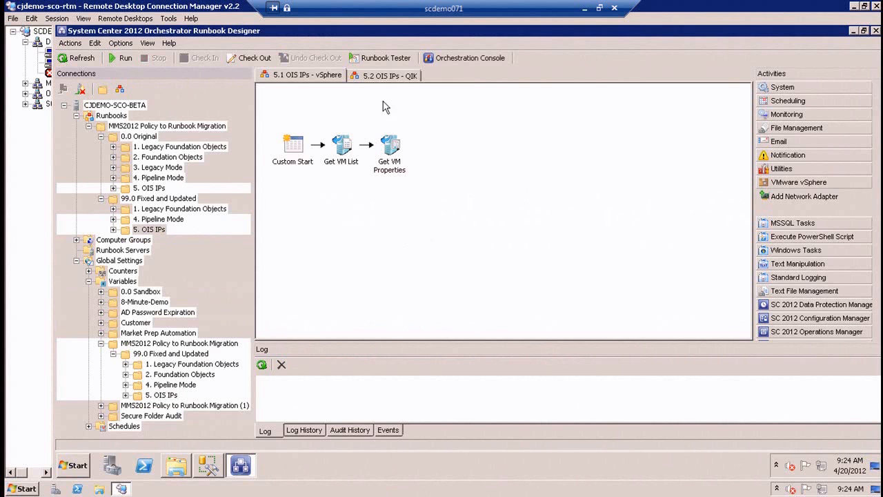
left_click(398, 79)
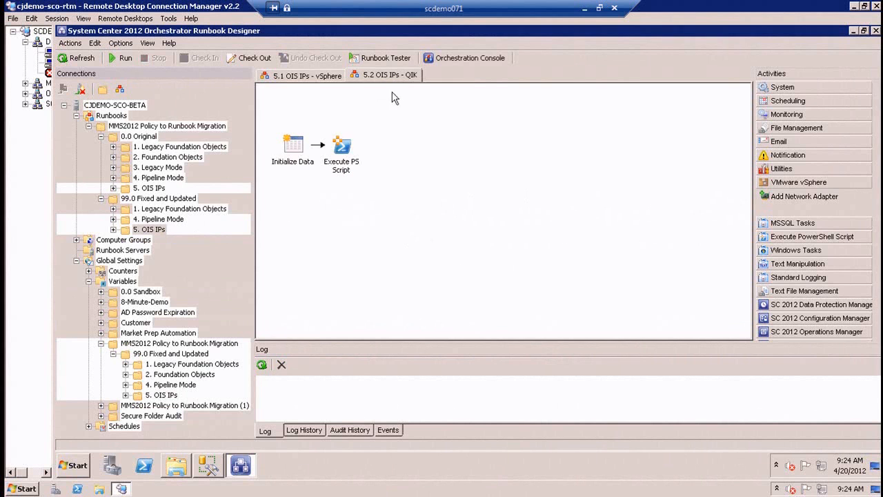
double_click(341, 146)
left_click(560, 193)
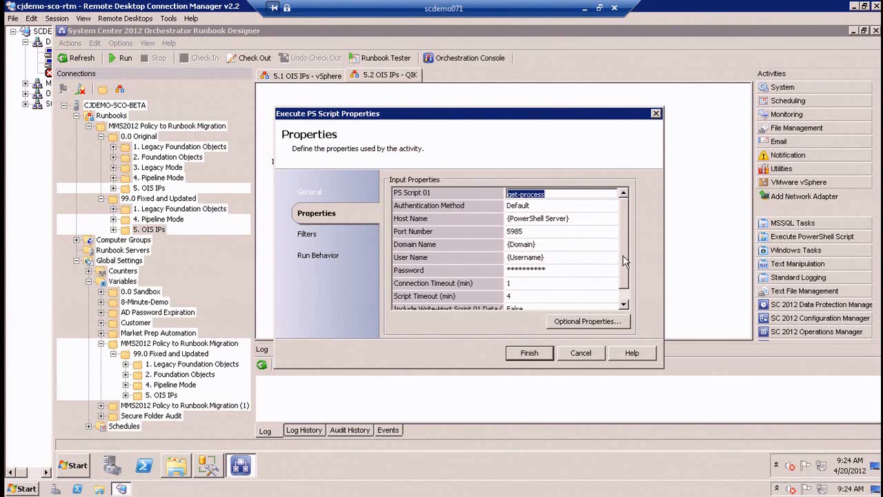
scroll(624, 295, "down", 1)
scroll(625, 296, "up", 1)
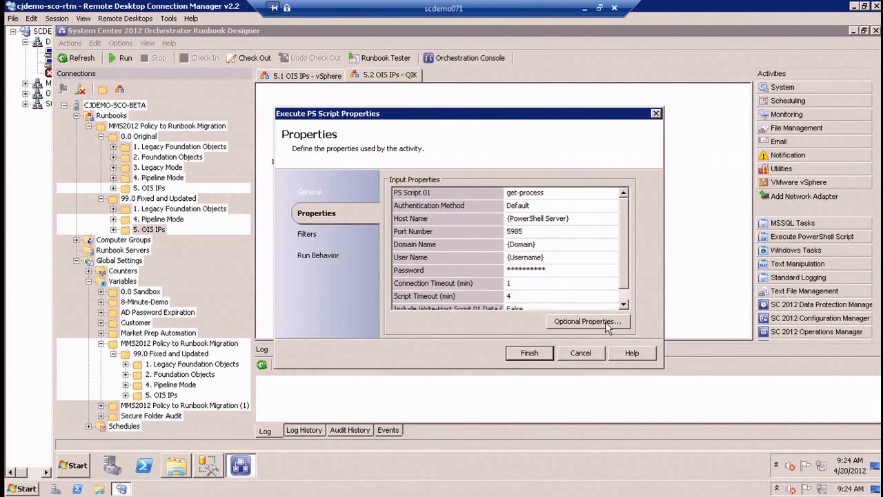
left_click(581, 353)
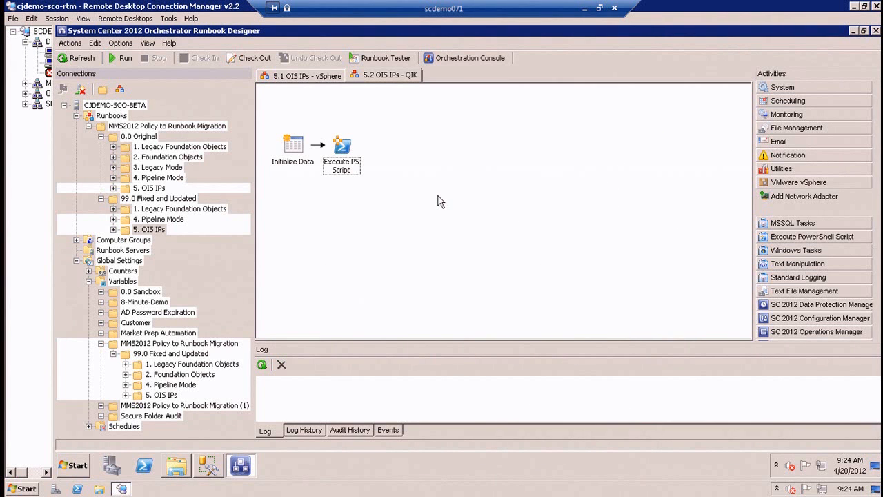
left_click(156, 188)
left_click(341, 157)
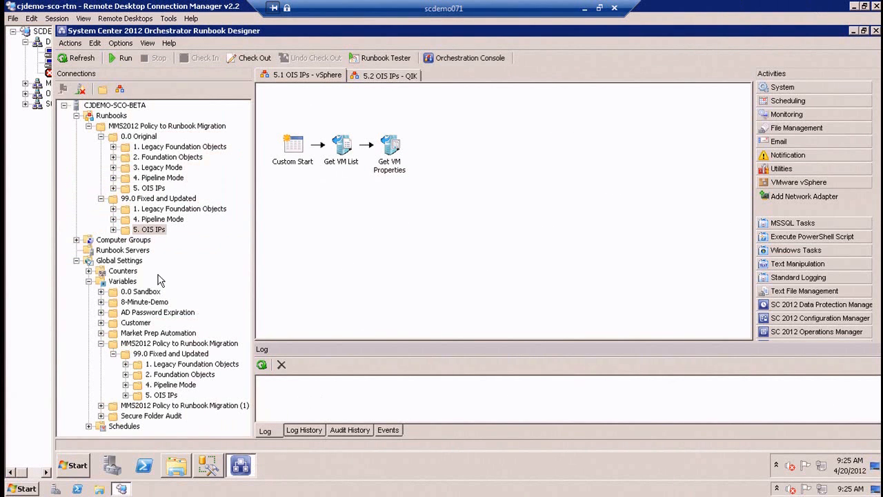
Create a new runbook directly under Runbooks and add a Send Platform Event activity to it.
left_click(116, 117)
left_click(119, 90)
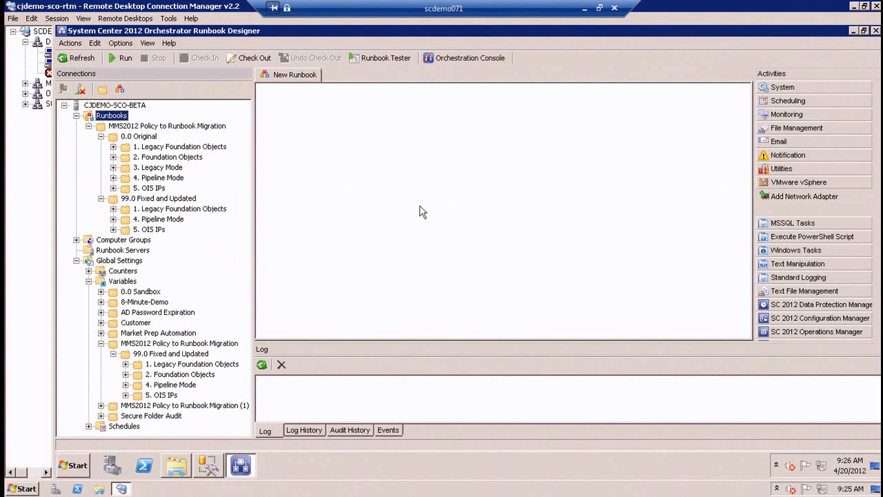
left_click(786, 155)
left_click_drag(867, 171, 338, 150)
Set the Send Platform Event type to Information and insert the encrypted Password variable as its summary.
double_click(339, 146)
left_click(510, 180)
left_click(513, 192)
right_click(514, 198)
left_click(535, 205)
left_click(594, 218)
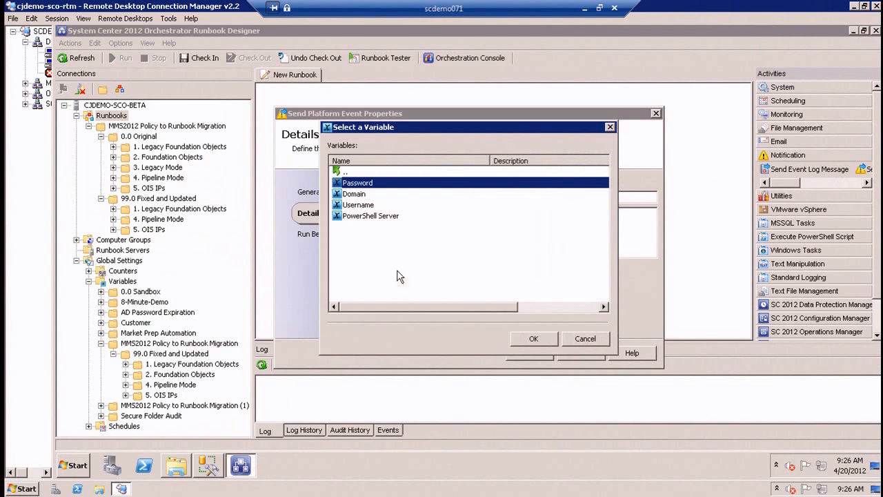
left_click_drag(414, 310, 544, 310)
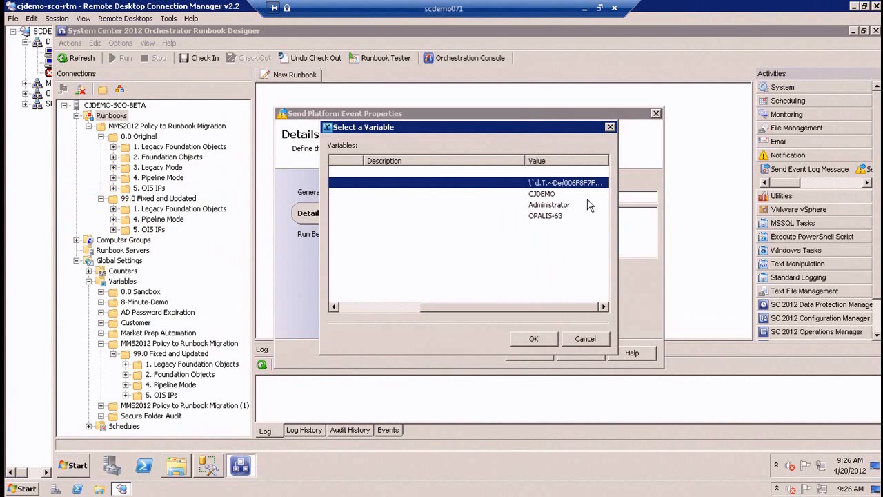
left_click_drag(524, 163, 448, 177)
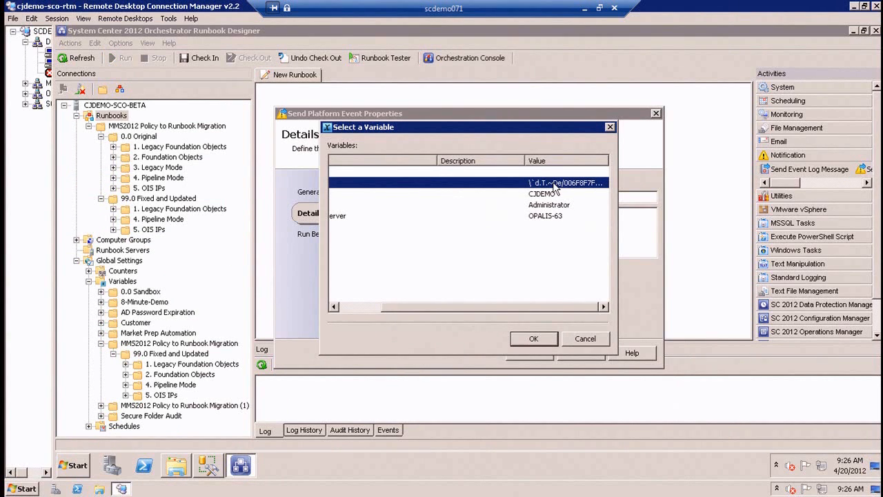
double_click(552, 184)
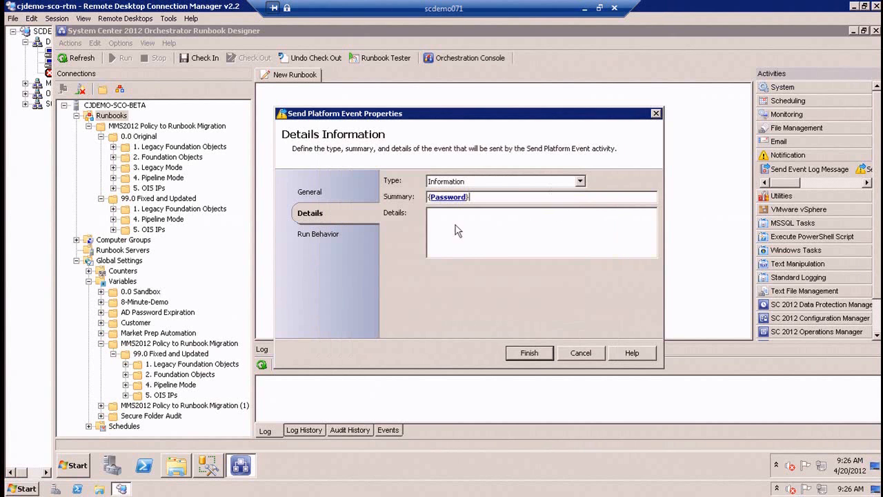
left_click(540, 354)
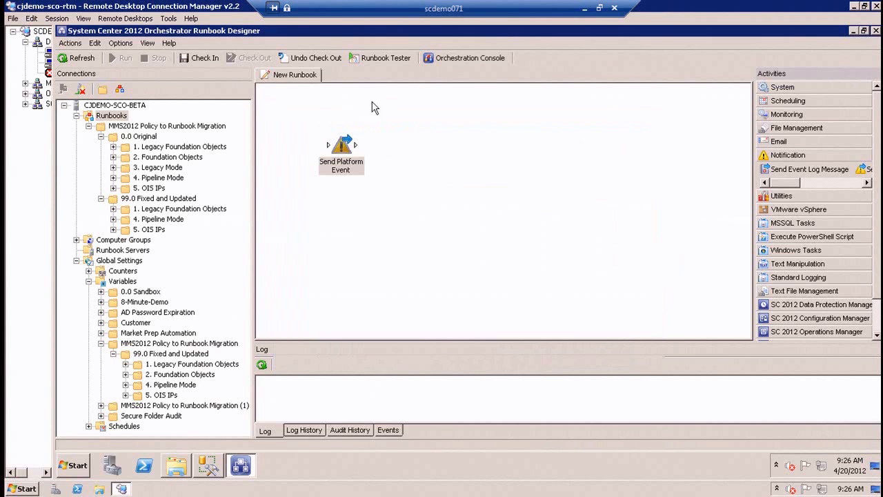
Check in and run the new runbook, and examine the details of its latest platform event.
left_click(180, 58)
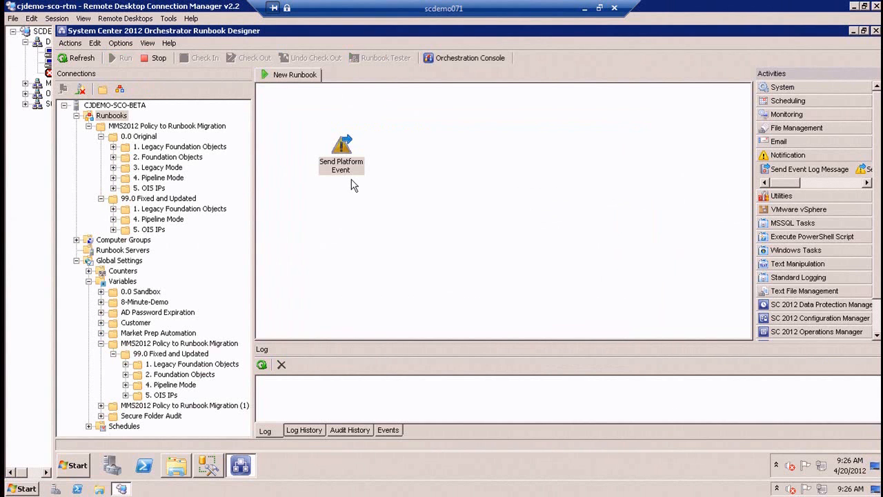
left_click(388, 430)
left_click(263, 366)
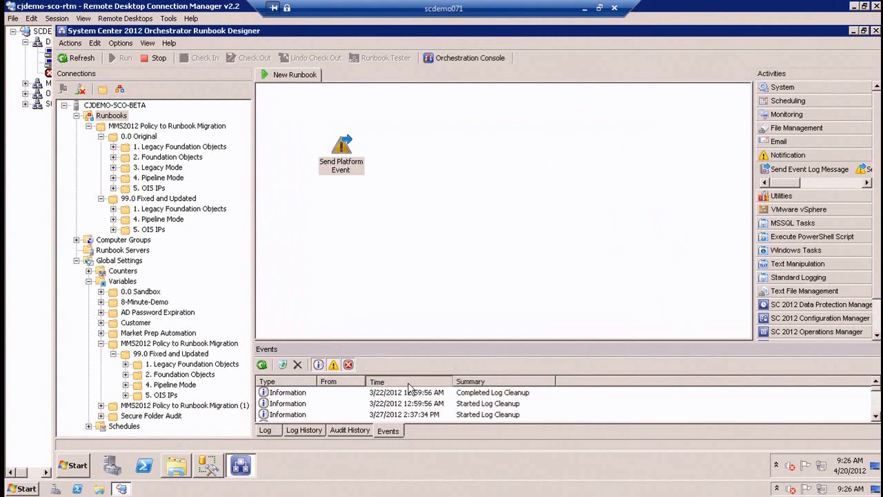
double_click(473, 394)
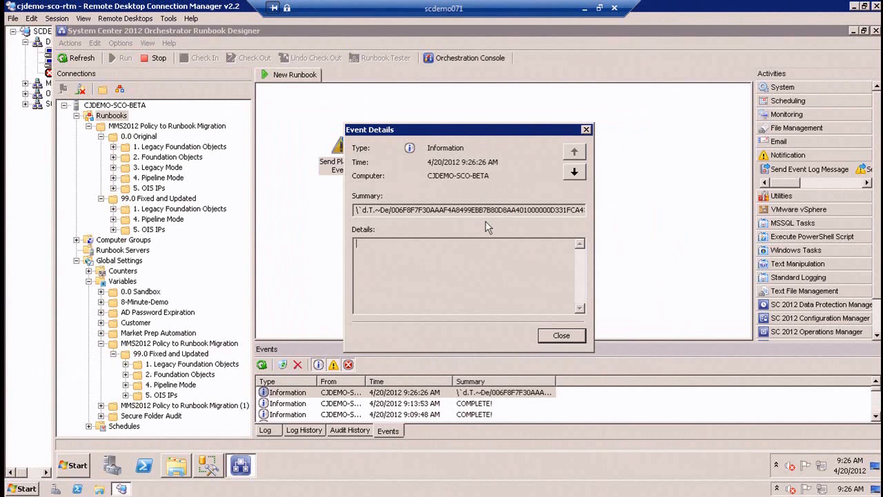
left_click(561, 336)
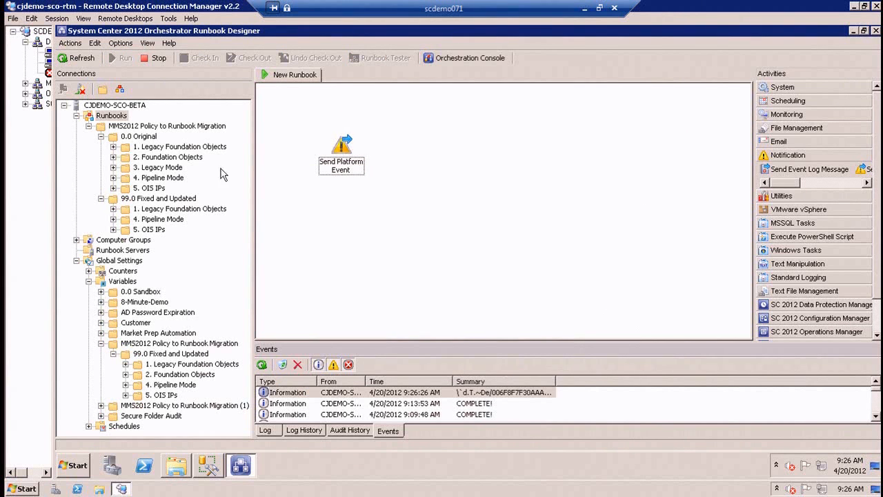
Refresh the designer and review the Password variable's encryption setting in the 99.0 Fixed and Updated 5. OIS IPs variables folder.
left_click(68, 61)
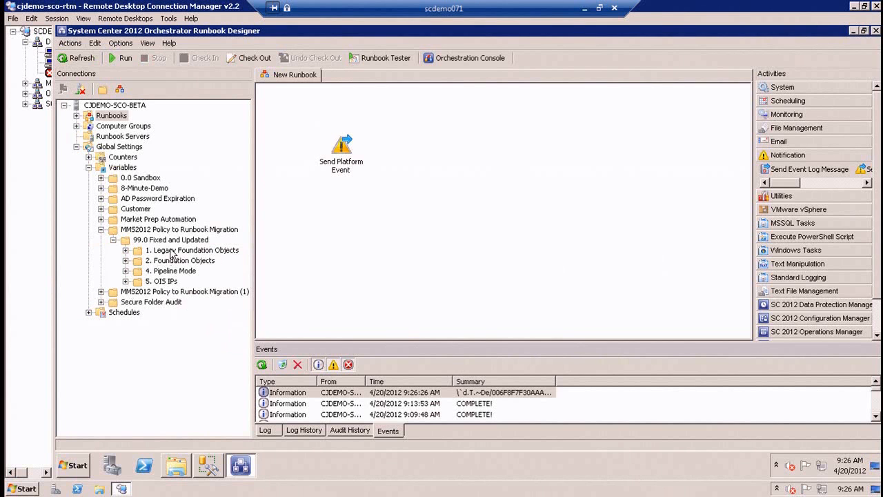
left_click(160, 280)
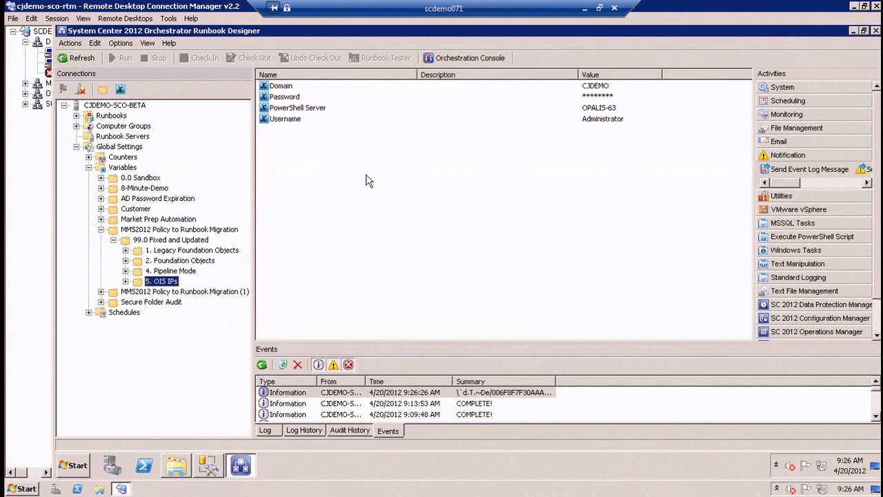
double_click(292, 98)
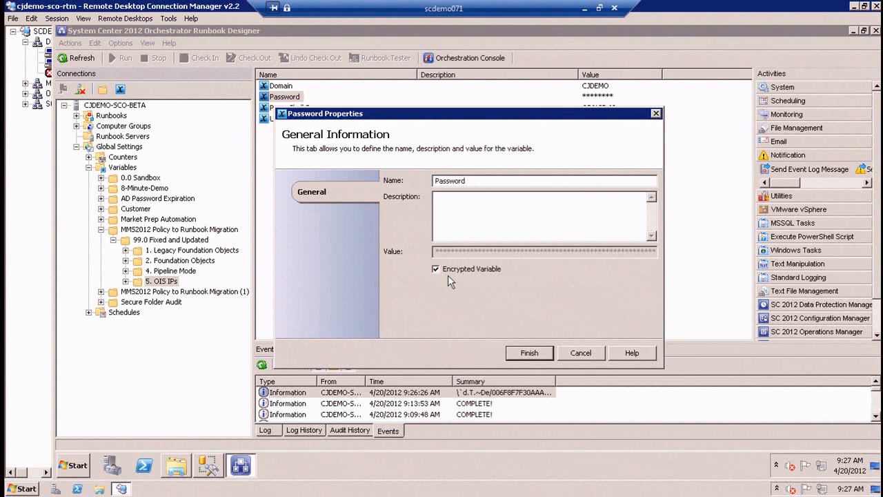
left_click(578, 353)
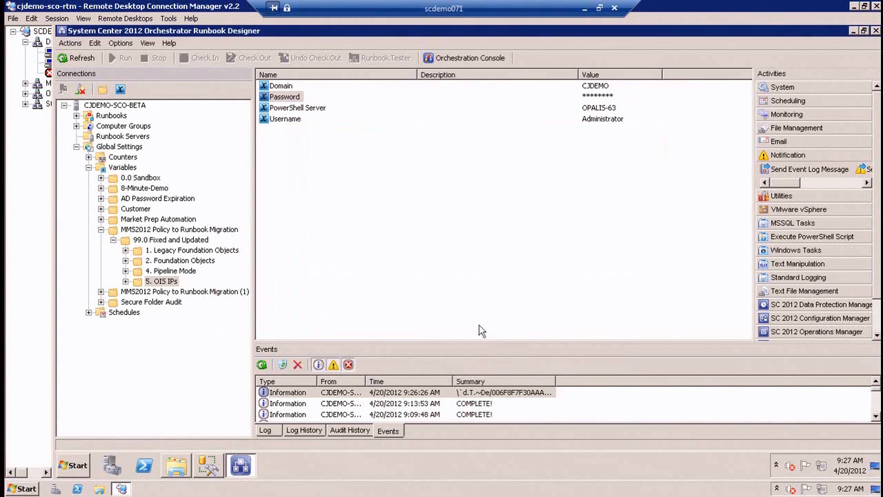
Delete the Send Platform Event activity from New Runbook under Runbooks.
left_click(122, 114)
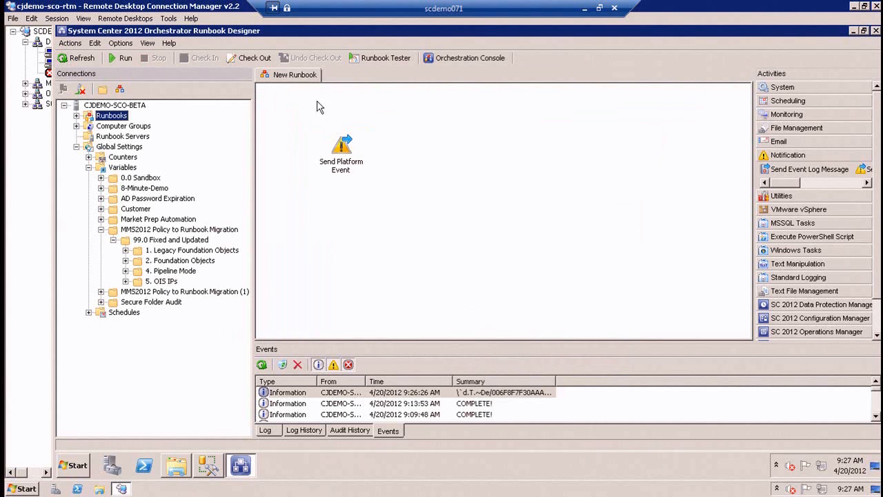
left_click(341, 147)
key("Delete")
key("Return")
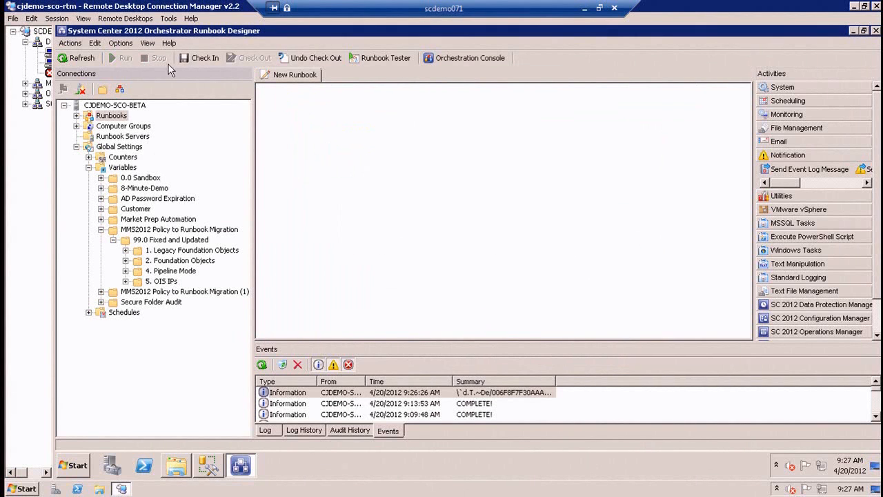
Create a second runbook under Runbooks and rename the first one Parent.
left_click(119, 89)
left_click(305, 76)
right_click(305, 76)
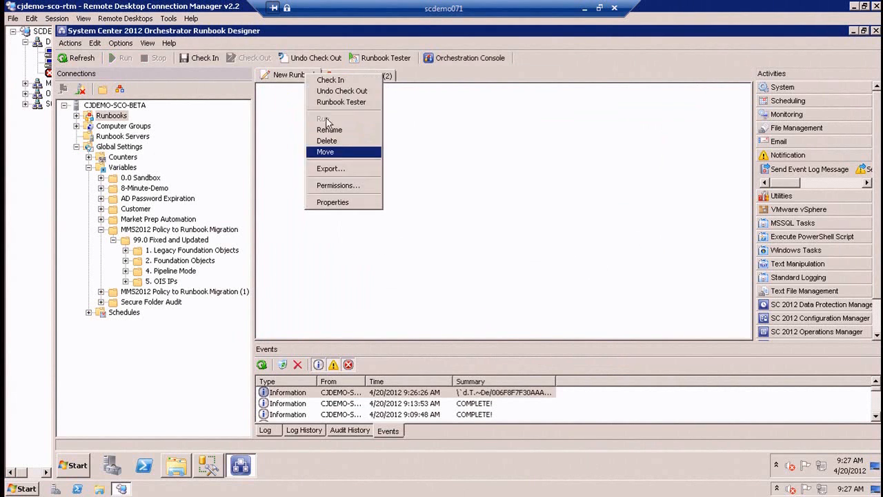
left_click(329, 129)
type("Parent")
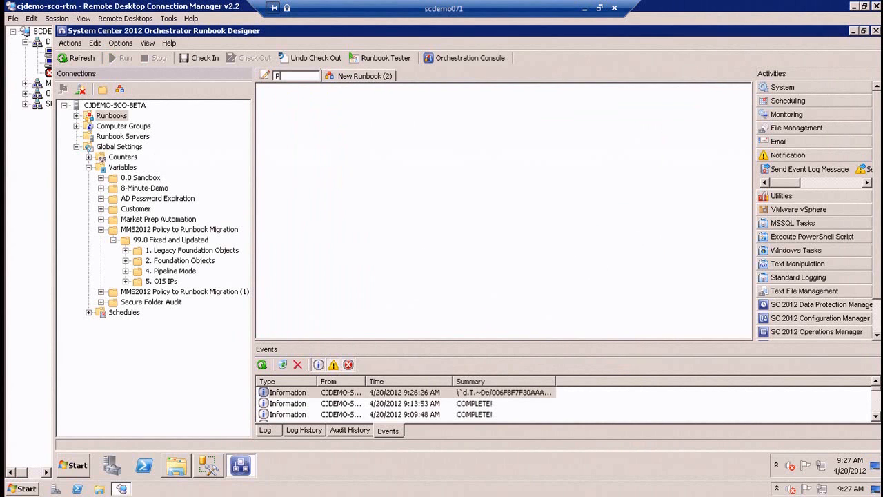
key("Return")
Rename the second runbook as Child.
left_click(321, 76)
right_click(336, 78)
left_click(365, 131)
type("Child")
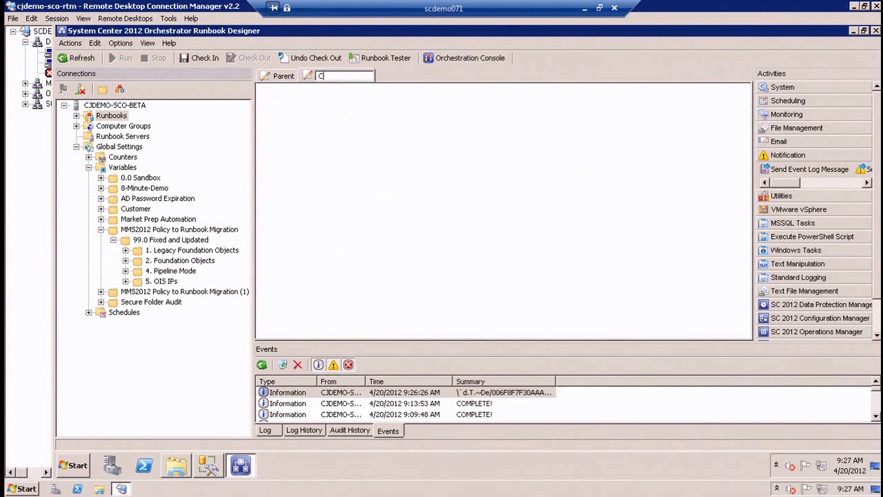
key("Return")
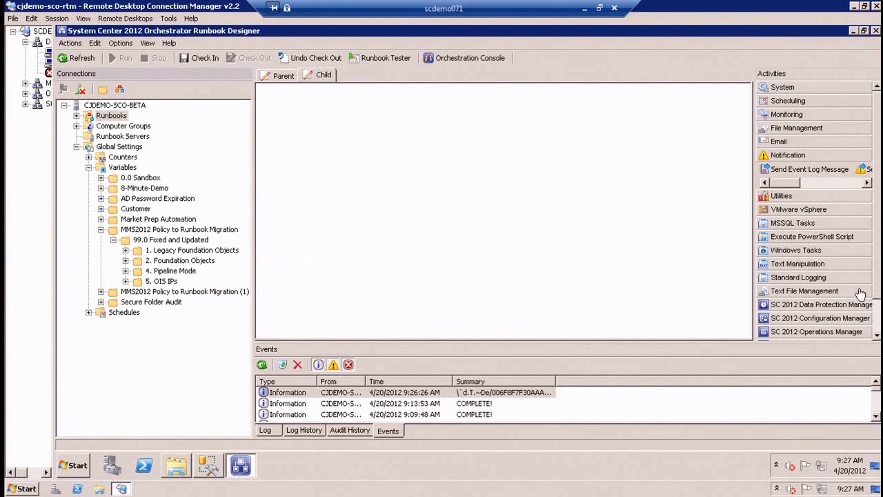
Add Initialize Data and Send Platform Event activities to the Child runbook and link them in that order.
scroll(871, 293, "down", 3)
scroll(843, 337, "down", 3)
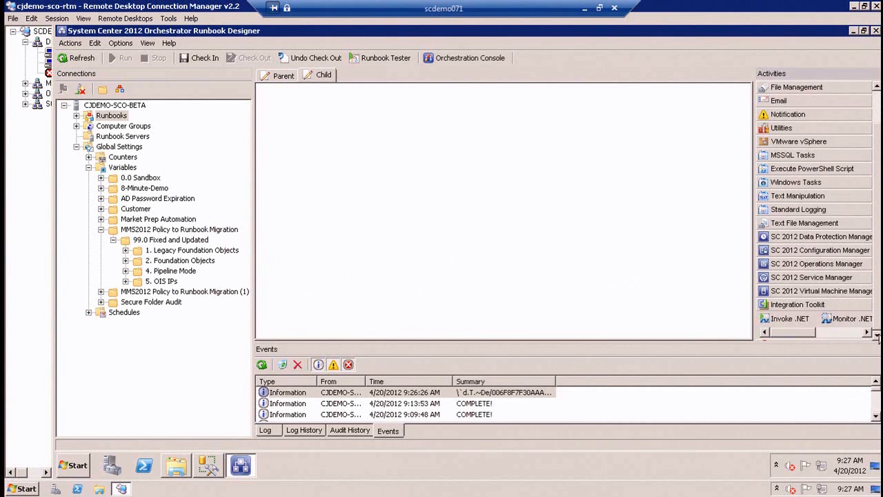
left_click_drag(801, 306, 293, 148)
left_click(838, 319)
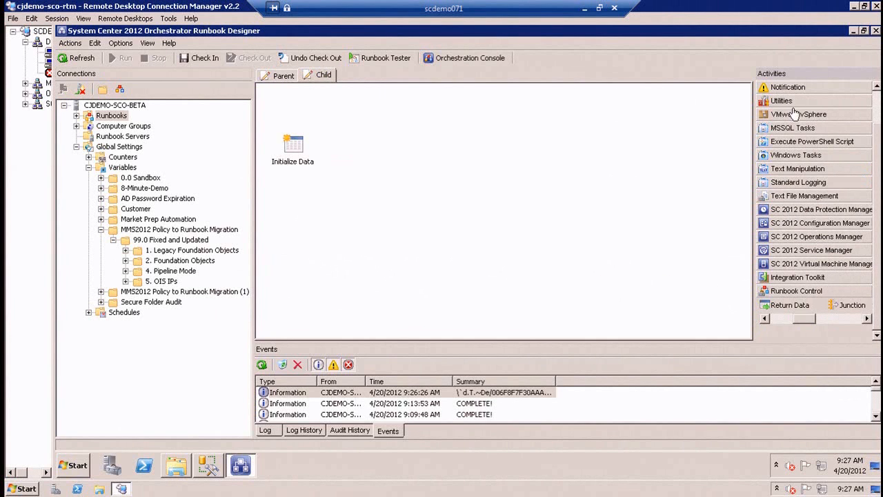
left_click(800, 89)
left_click_drag(864, 101, 344, 149)
left_click(307, 145)
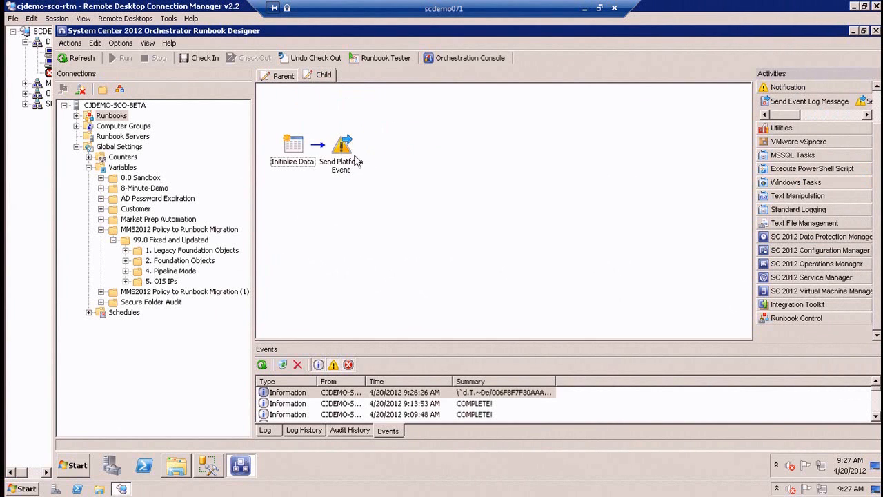
Add one string parameter to the Child runbook's Initialize Data activity, keeping the default name Parameter 1.
double_click(297, 150)
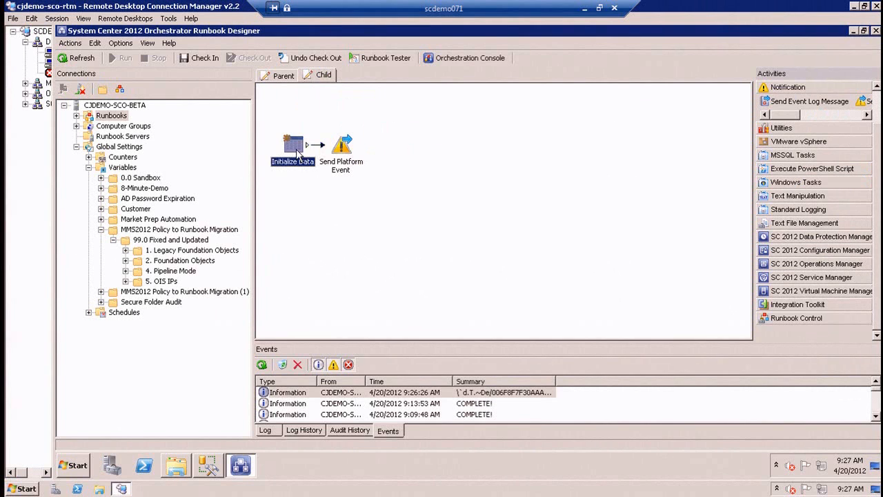
left_click(408, 314)
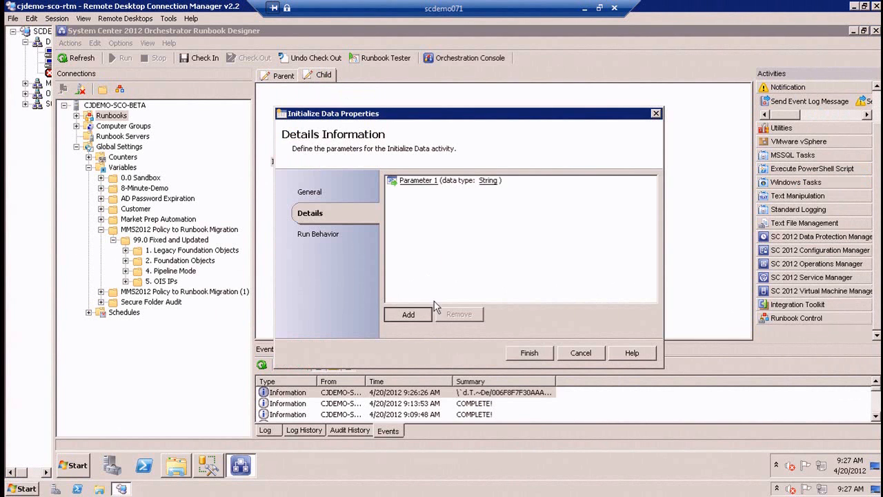
left_click(529, 353)
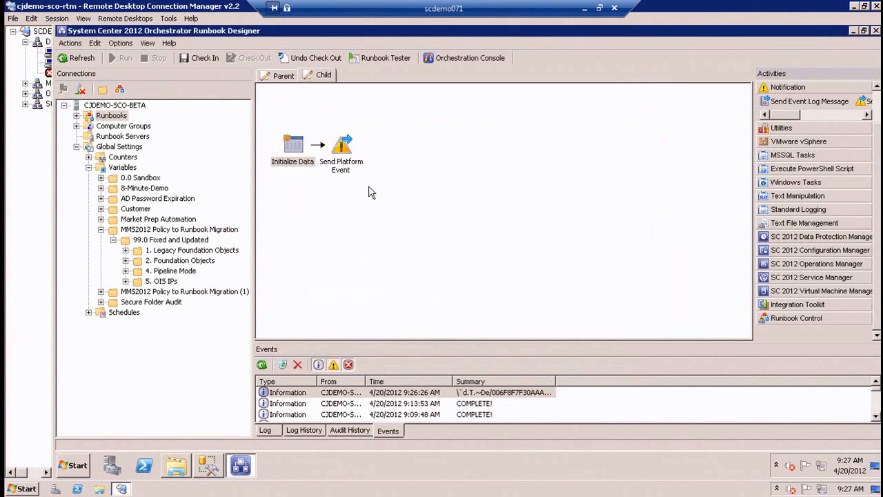
Set Child's Send Platform Event type to Information with Initialize Data's Parameter 1 as the summary, and check in the runbook.
double_click(348, 165)
left_click(436, 181)
left_click(436, 195)
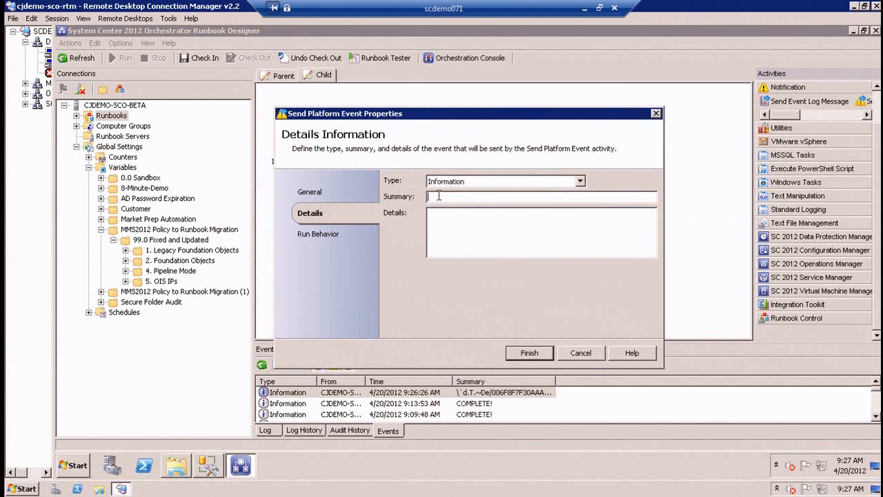
right_click(437, 195)
mouse_move(456, 202)
left_click(501, 204)
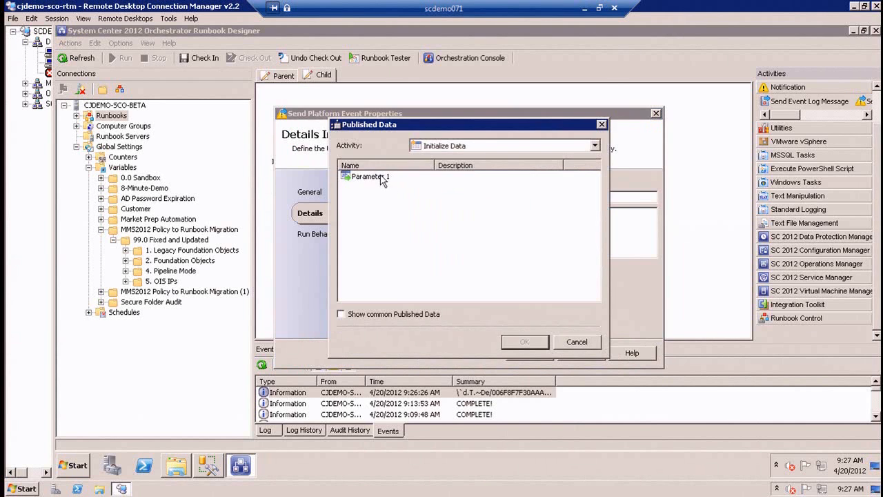
double_click(376, 177)
left_click(535, 354)
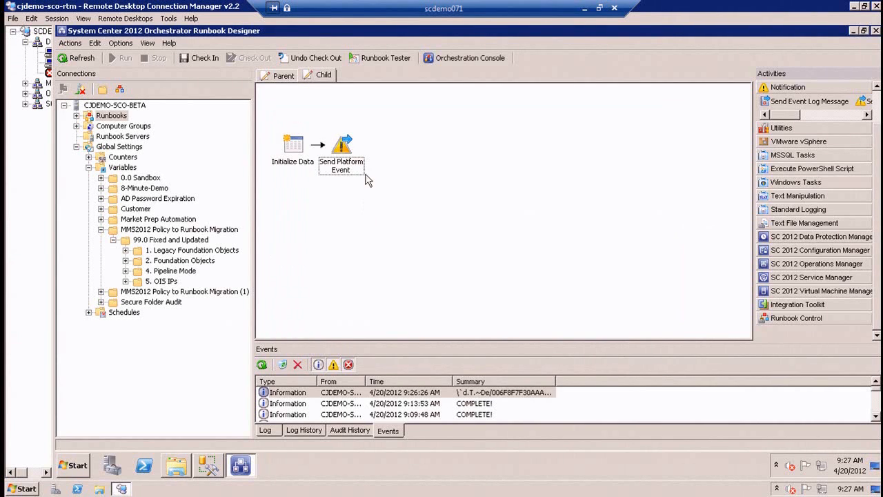
left_click(207, 58)
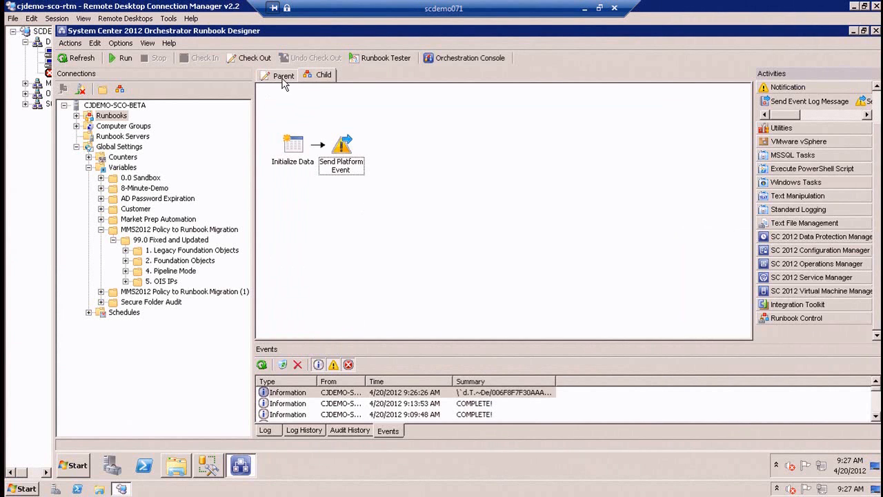
Add Initialize Data and Invoke Runbook activities to the Parent runbook and link them in that order.
left_click(812, 319)
left_click_drag(792, 305, 293, 145)
left_click(848, 319)
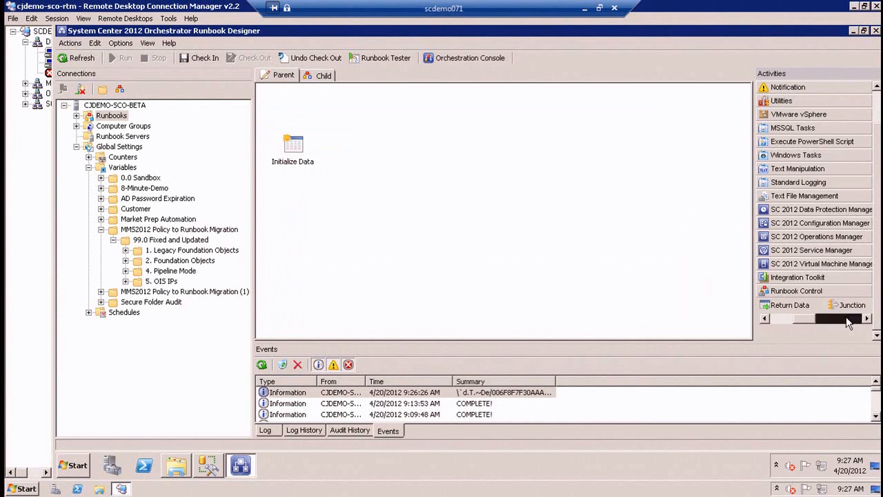
left_click(848, 318)
left_click_drag(854, 305, 351, 148)
left_click(304, 145)
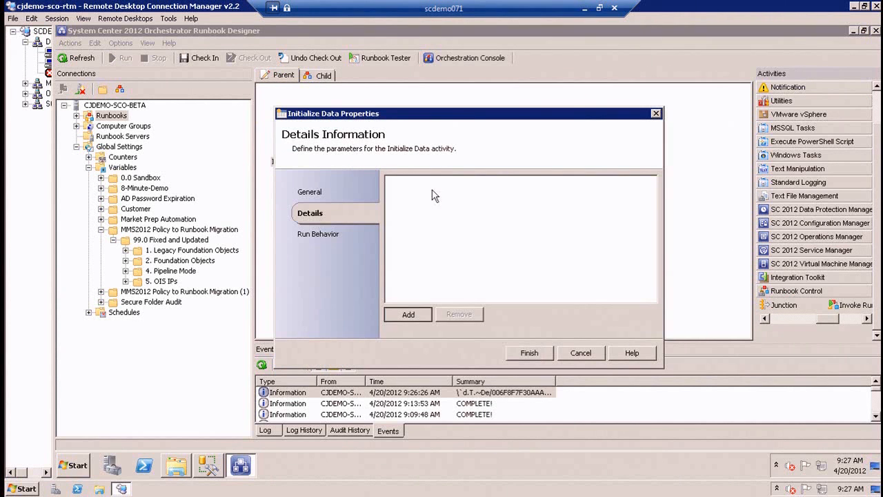
Add a string parameter named "Parameter 1 from Parent" to the Parent runbook's Initialize Data activity.
left_click(408, 313)
double_click(422, 181)
left_click(414, 241)
type("from ")
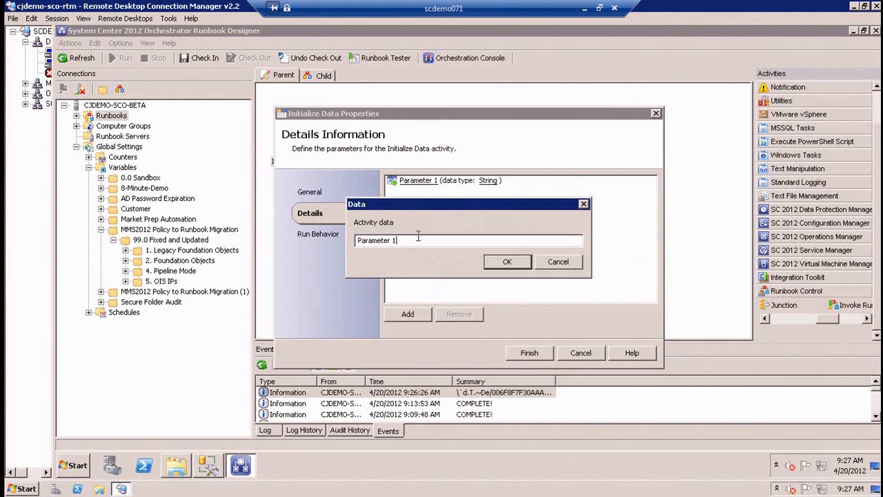
type("Parent")
key("Return")
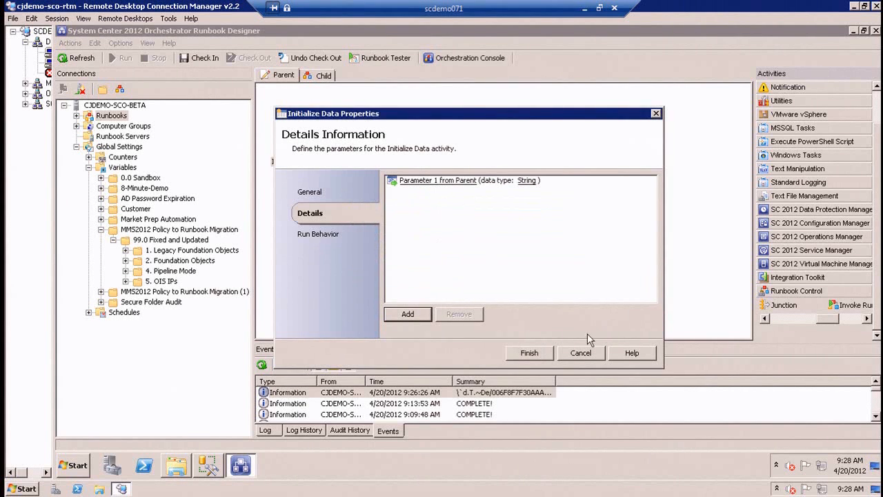
left_click(529, 353)
Set the Parent runbook's Invoke Runbook activity to call the Child runbook.
left_click(347, 155)
double_click(347, 154)
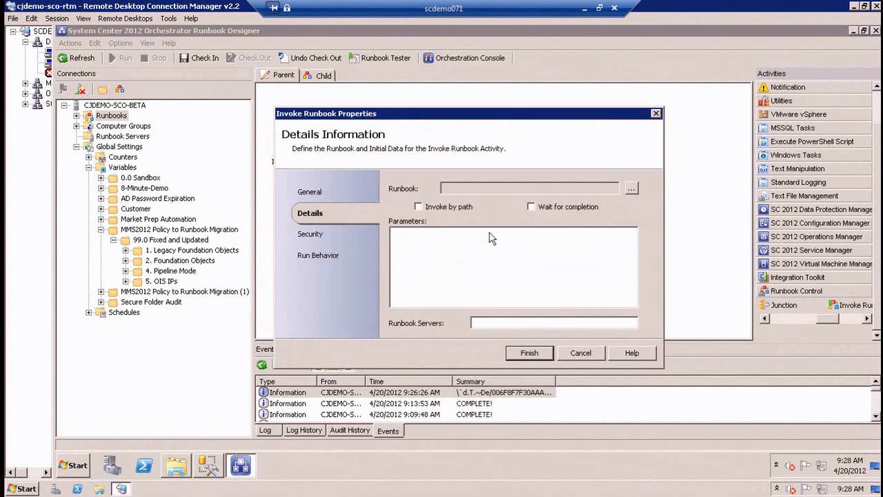
left_click(631, 189)
double_click(350, 183)
Subscribe Invoke Runbook's Parameter 1 to the published data "Parameter 1 from Parent" from Initialize Data.
left_click(545, 240)
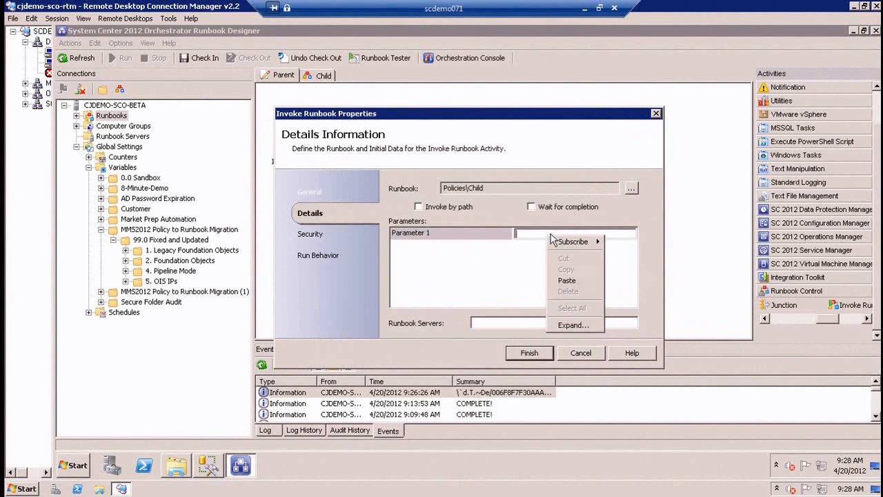
right_click(552, 235)
mouse_move(599, 244)
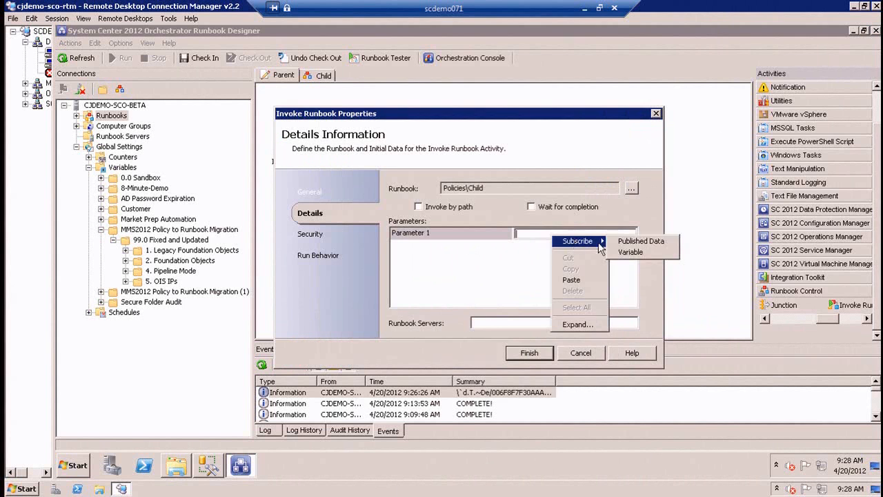
left_click(640, 241)
left_click(358, 176)
left_click(524, 338)
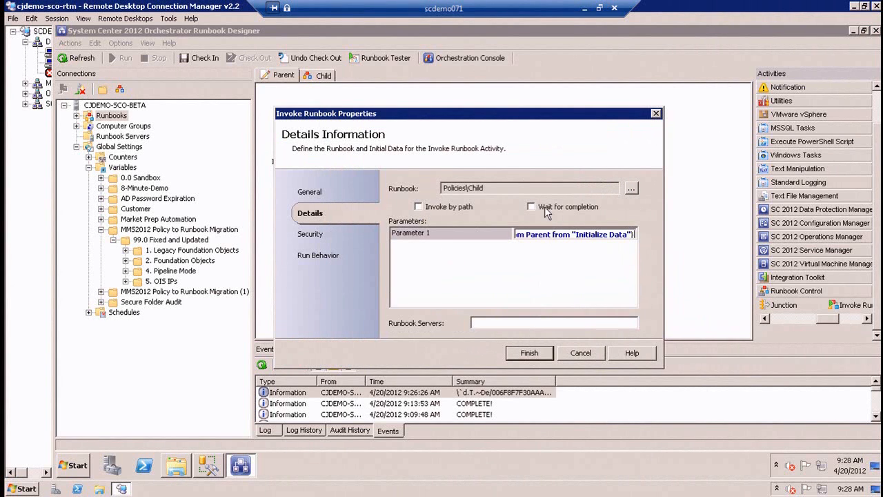
left_click(531, 352)
Check in the Parent runbook and open it in a maximized Runbook Tester window.
left_click(201, 59)
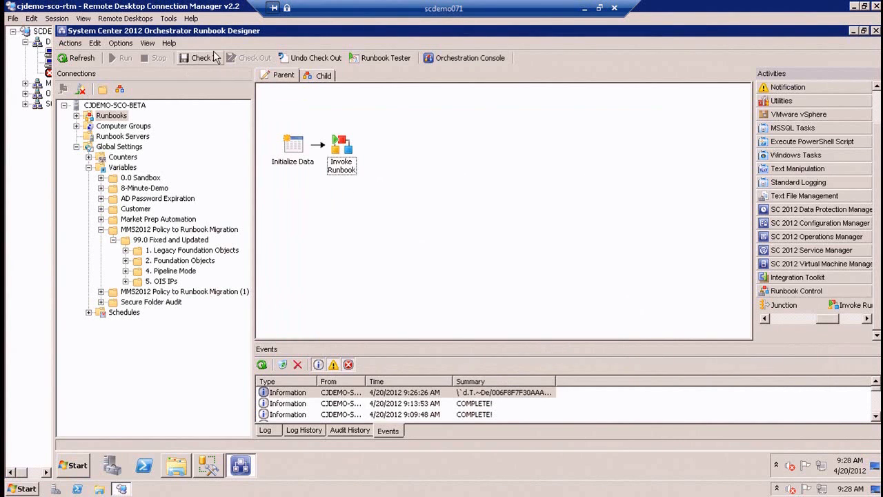
left_click(269, 59)
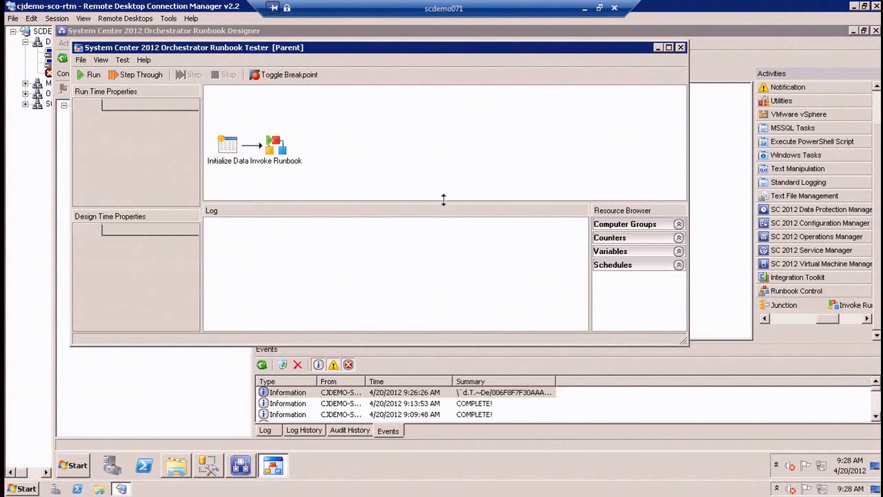
left_click(668, 46)
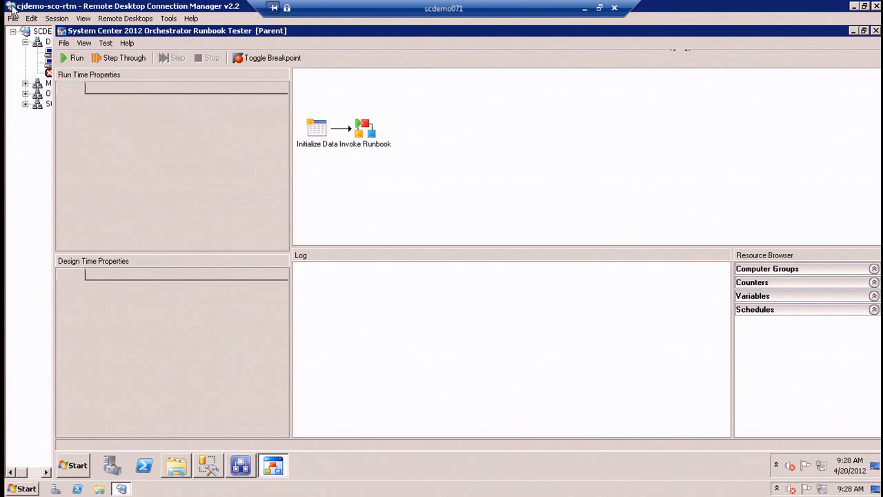
Check in the Child runbook and rerun the Parent runbook in the Runbook Tester.
left_click(241, 465)
left_click(314, 73)
left_click(261, 61)
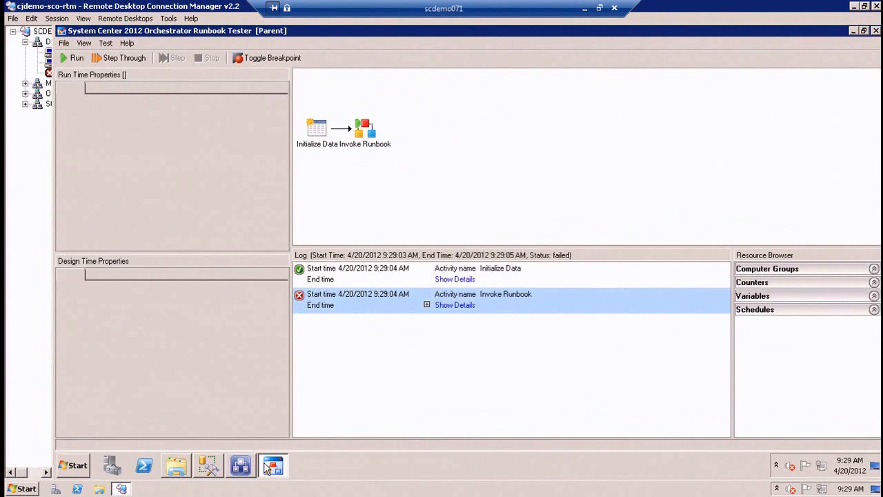
left_click(240, 466)
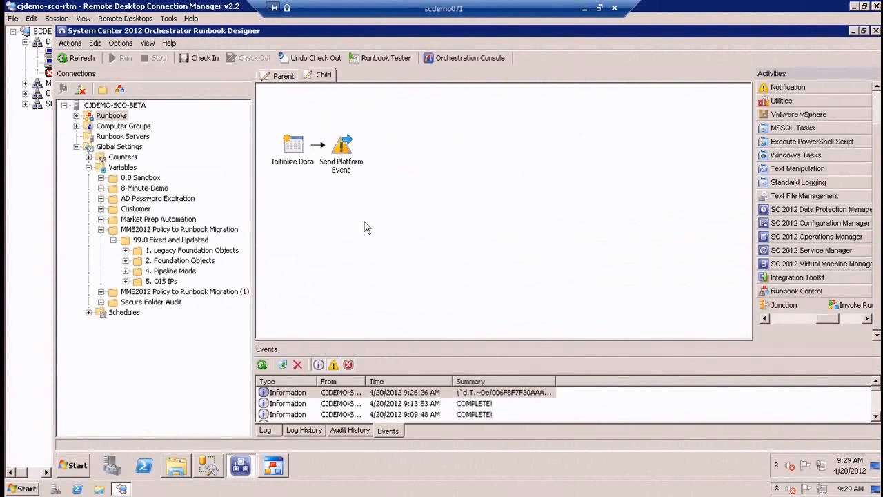
left_click(221, 56)
left_click(273, 466)
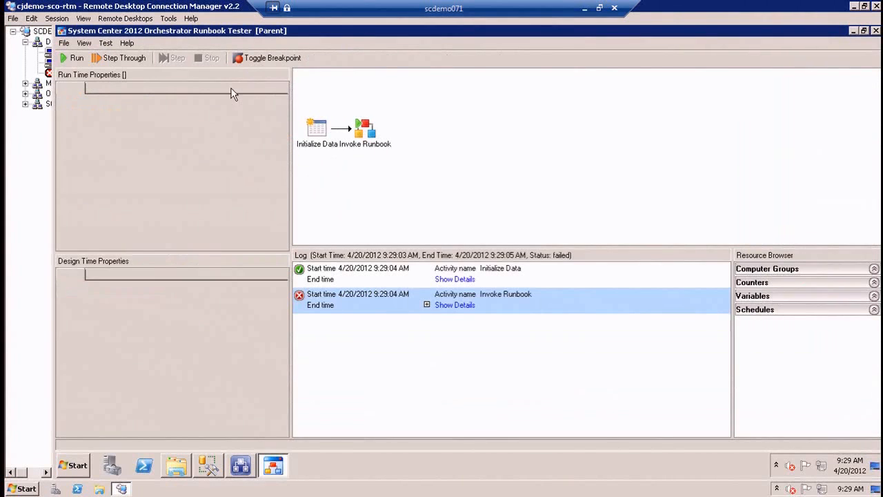
Expand the Invoke Runbook log entry and examine the child runbook status.
left_click(445, 305)
left_click(400, 329)
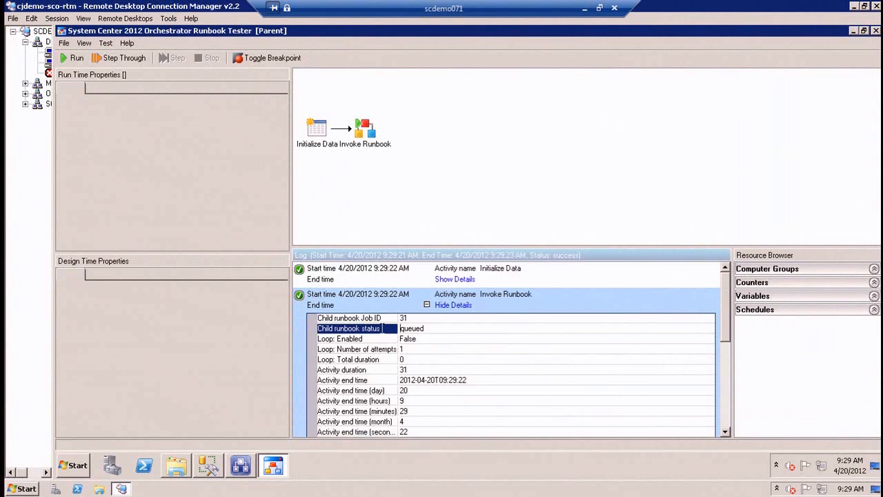
left_click(396, 330)
Refresh the Child runbook's log history and review the Send Platform Event result in the 9:29:07 AM run.
left_click(240, 469)
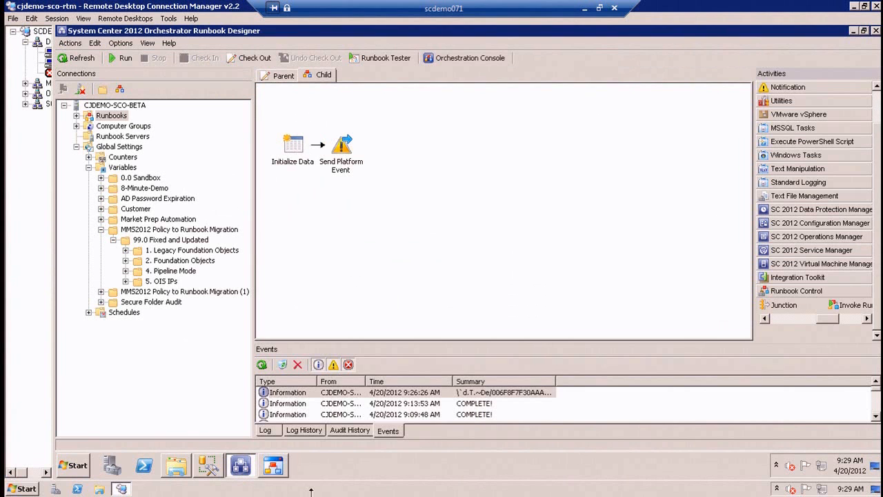
left_click(301, 430)
left_click(263, 366)
double_click(310, 404)
left_click(409, 196)
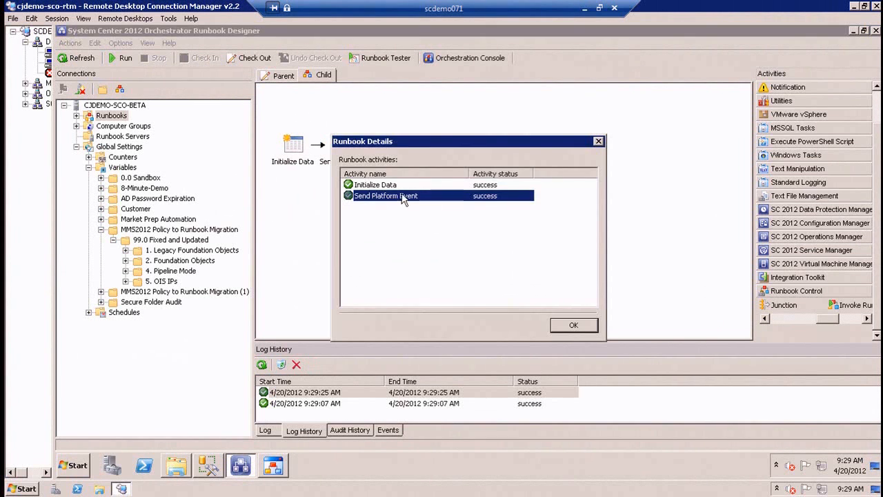
left_click(574, 325)
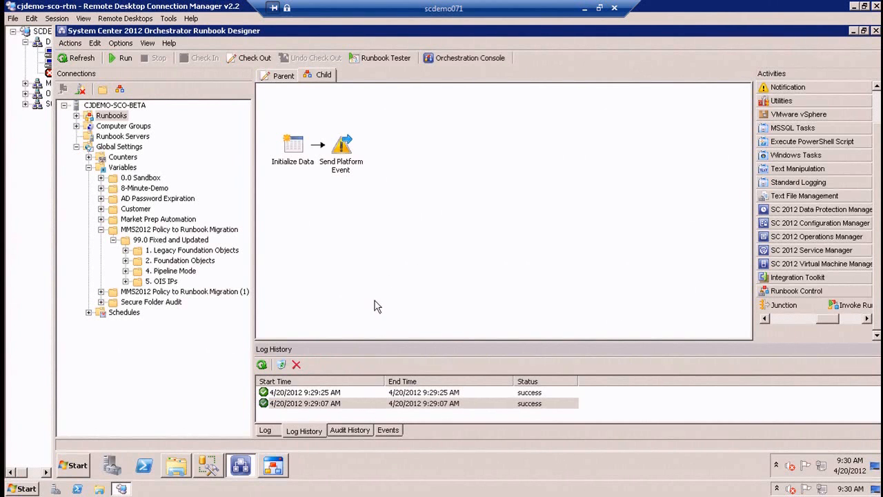
Inspect Invoke Runbook's design-time properties in the Parent runbook's test window, and close the Runbook Tester.
left_click(340, 145)
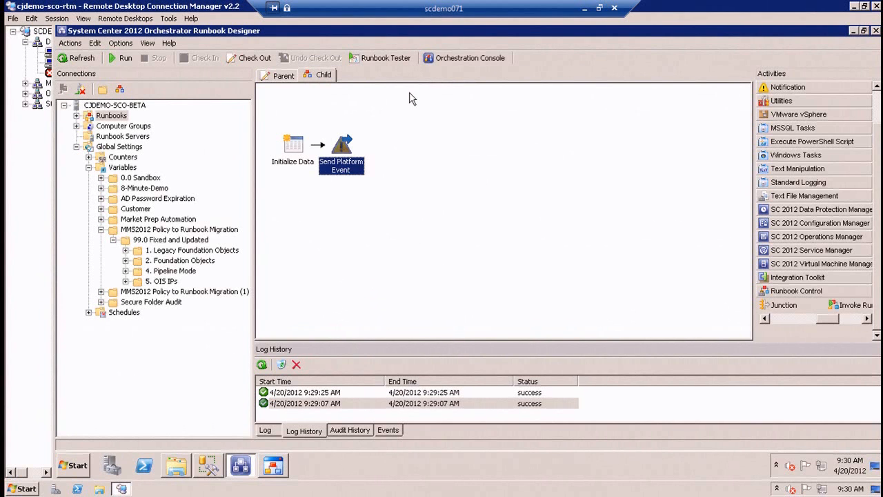
left_click(279, 77)
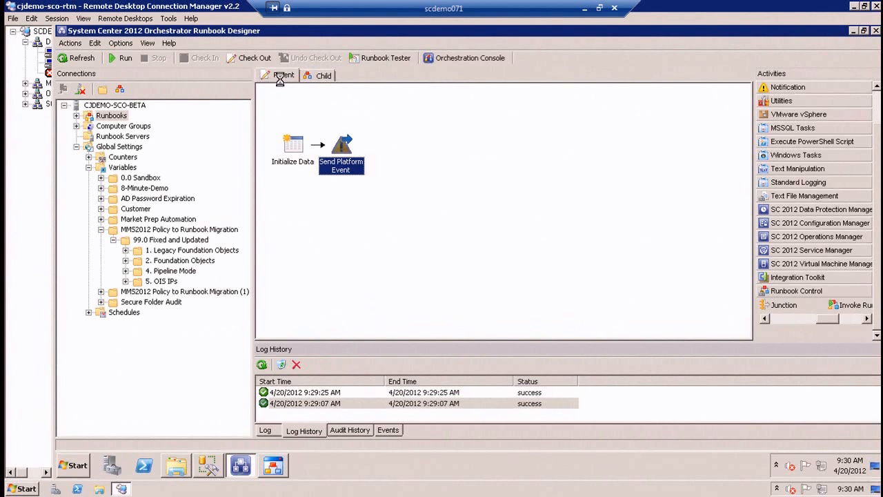
left_click(273, 466)
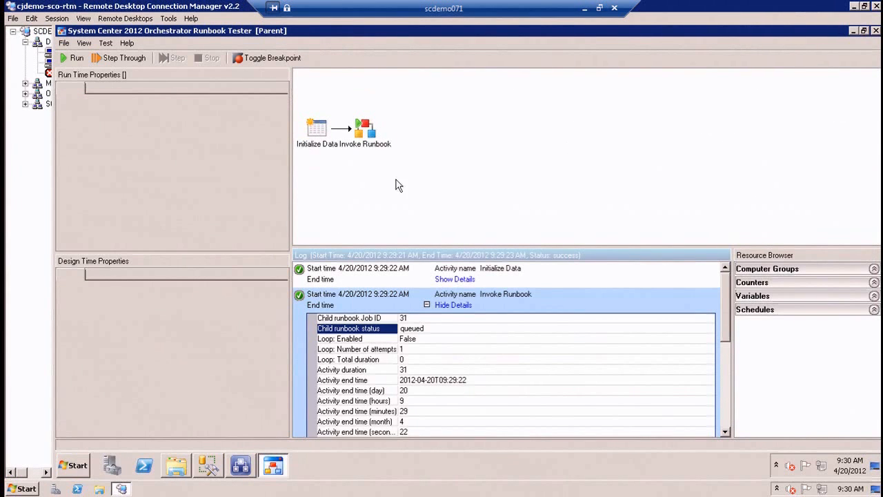
left_click(379, 142)
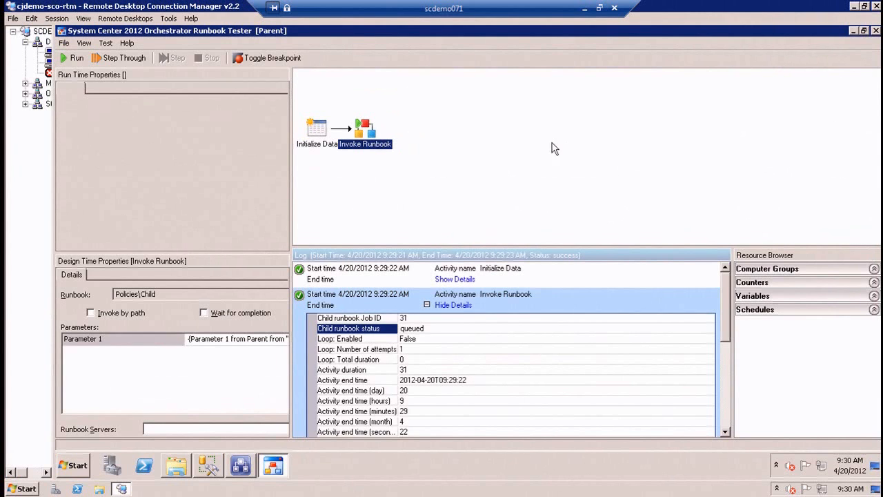
left_click(875, 30)
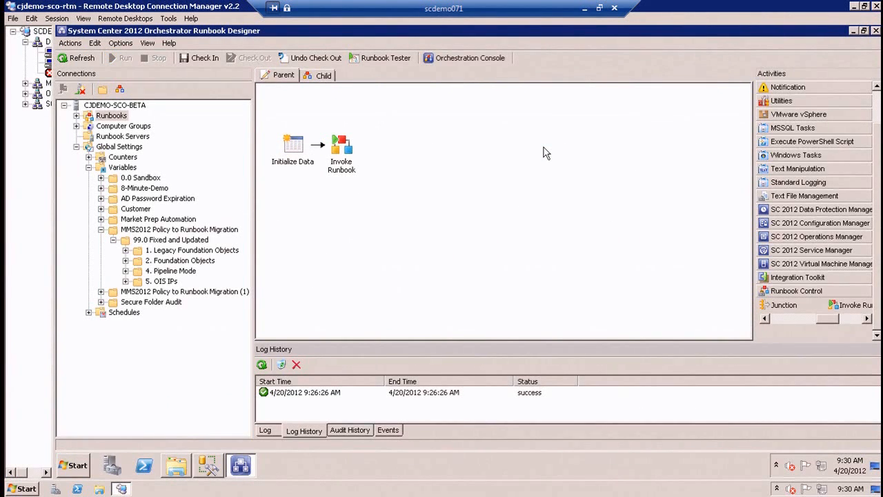
Review the Parent runbook's Invoke Runbook details and security credential options, and discard the changes.
left_click(799, 319)
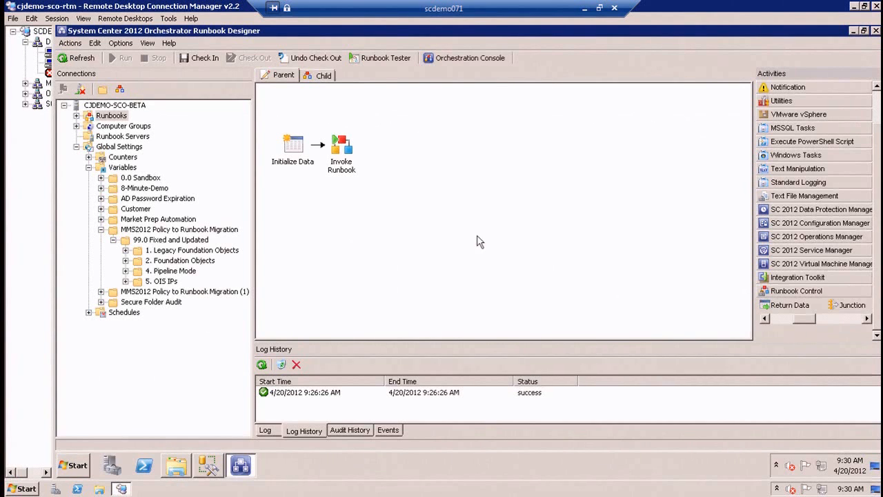
left_click(338, 153)
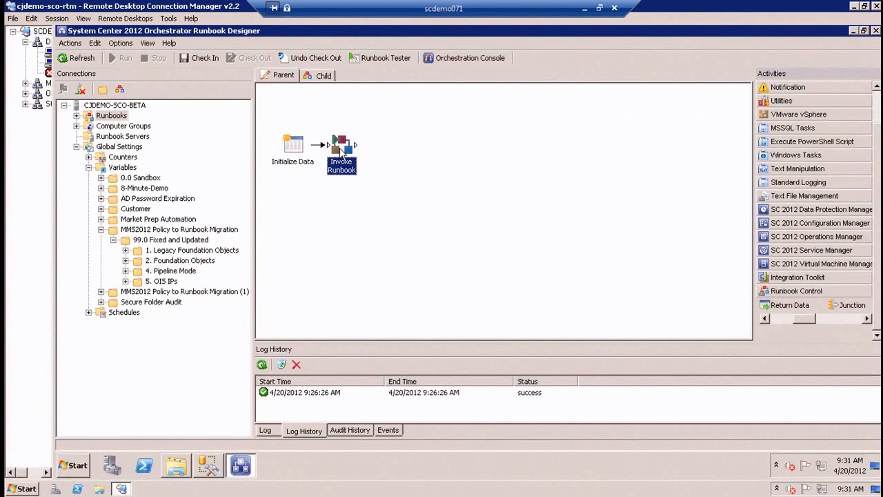
double_click(341, 153)
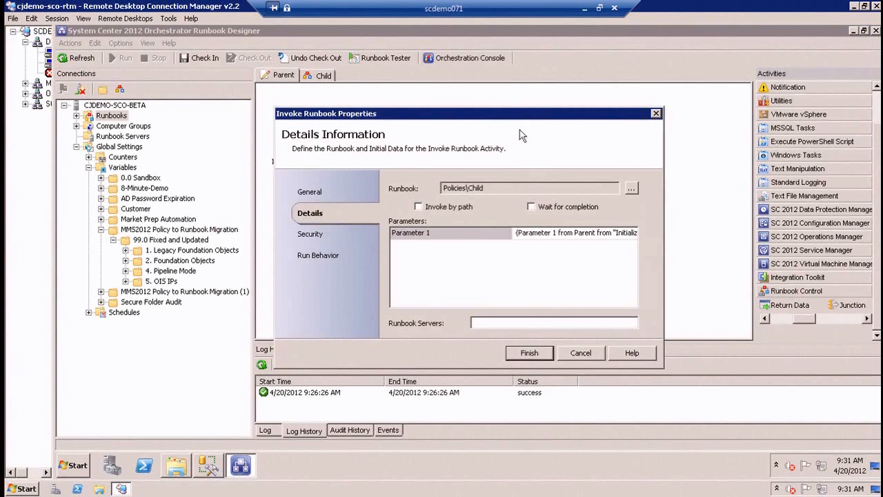
left_click_drag(433, 122, 554, 139)
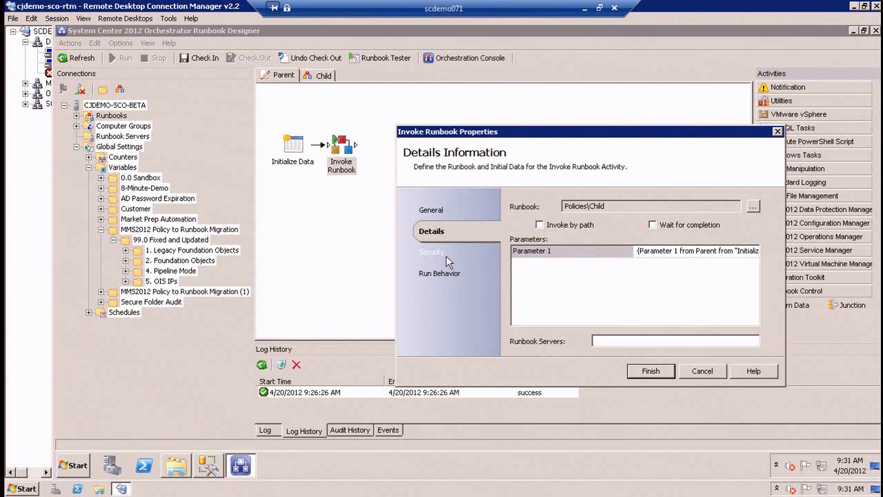
left_click(433, 253)
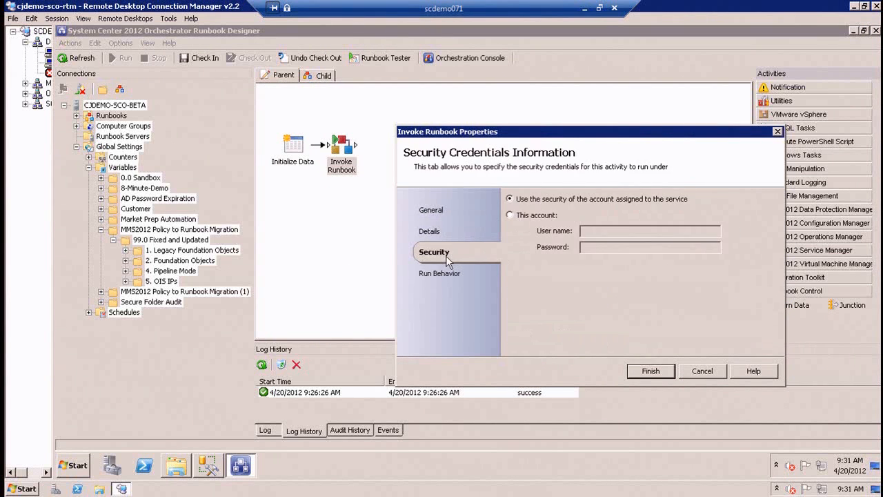
left_click(544, 216)
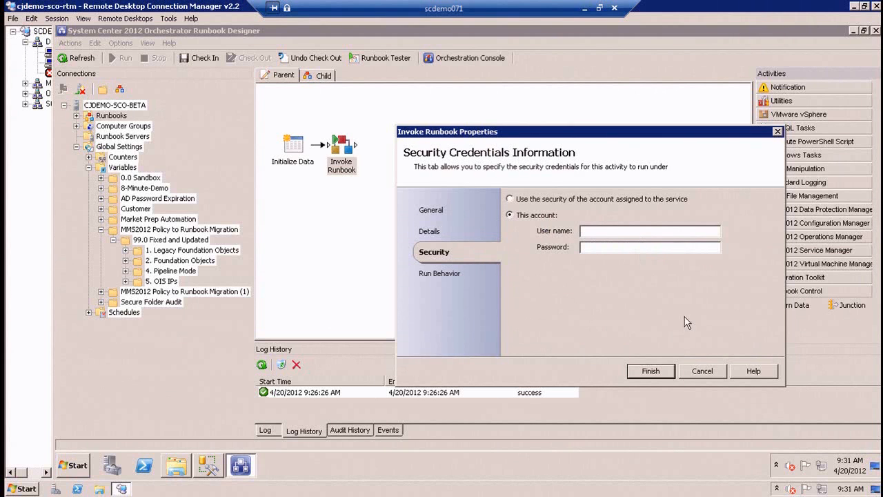
left_click(704, 372)
Review the details and run behavior of the Child runbook's Send Platform Event activity, and cancel.
left_click(325, 76)
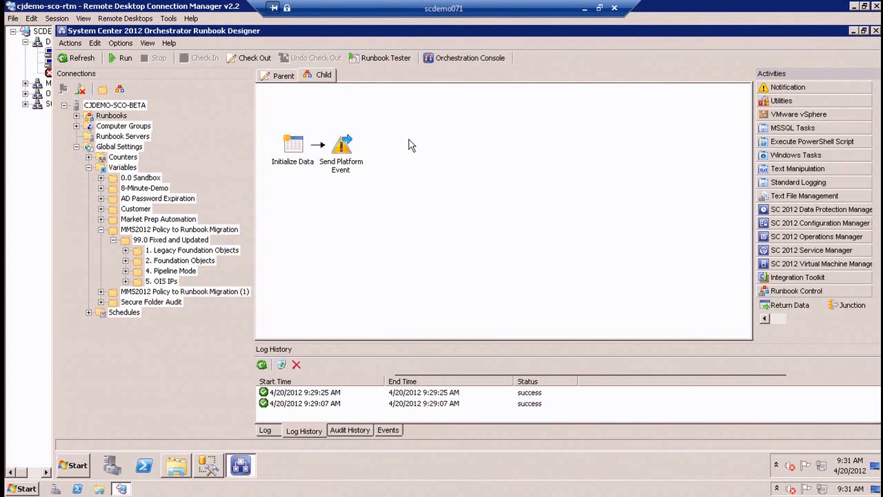
left_click_drag(576, 119, 256, 154)
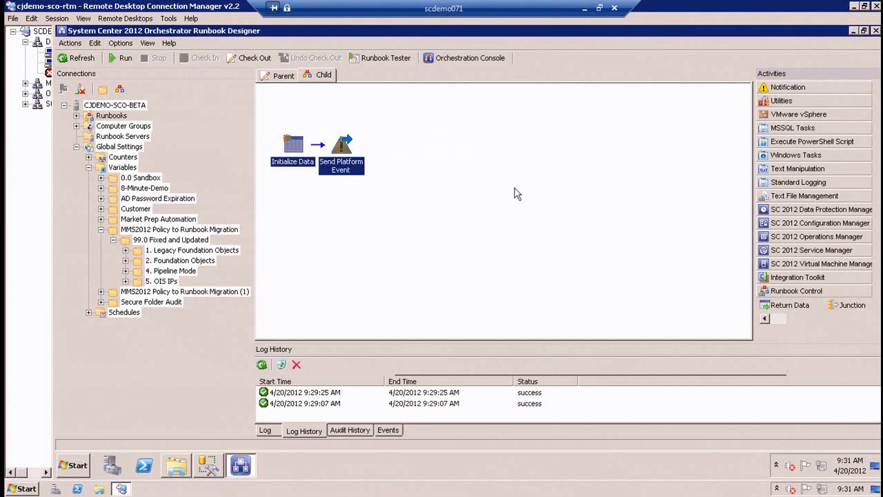
double_click(341, 148)
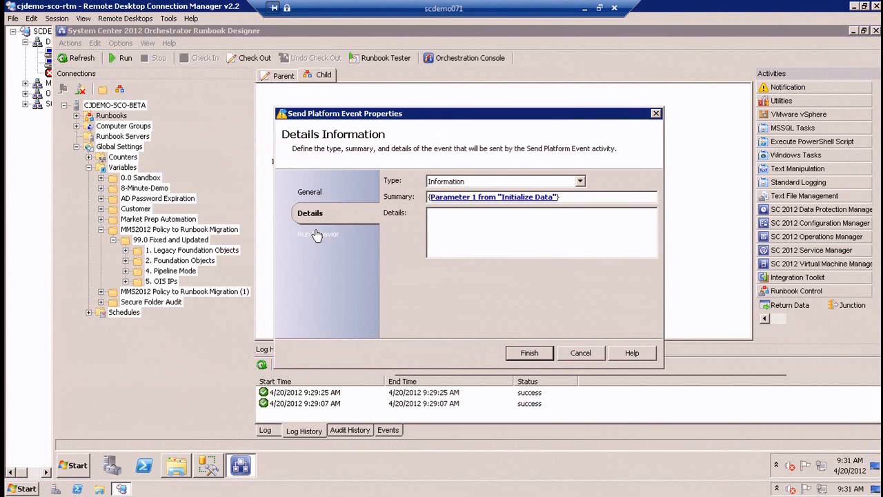
left_click(326, 233)
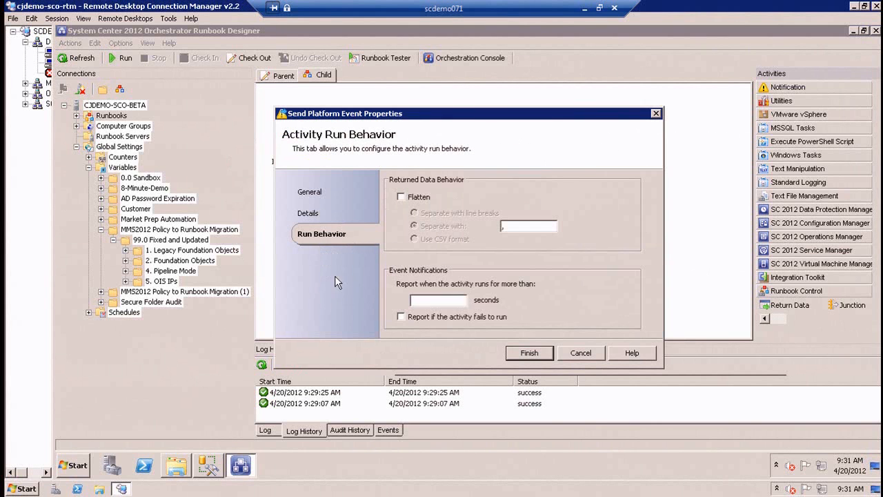
left_click(579, 354)
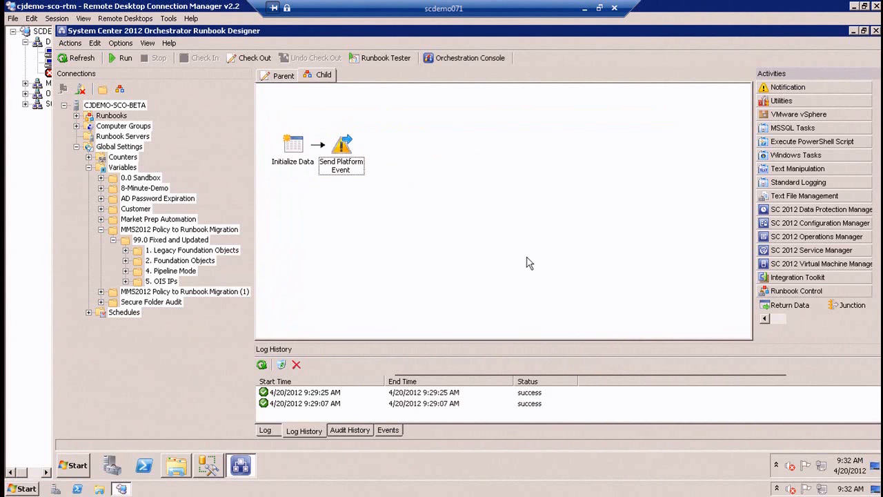
Set the Parent's Invoke Runbook security to a specific account, enter user name "fdfgdfgd", and try typing the account password before clearing it.
left_click(279, 75)
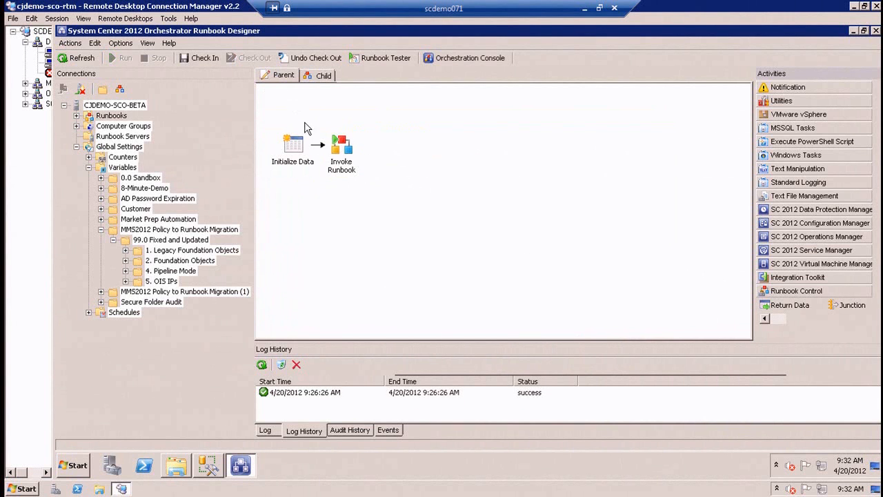
left_click(343, 151)
left_click(311, 235)
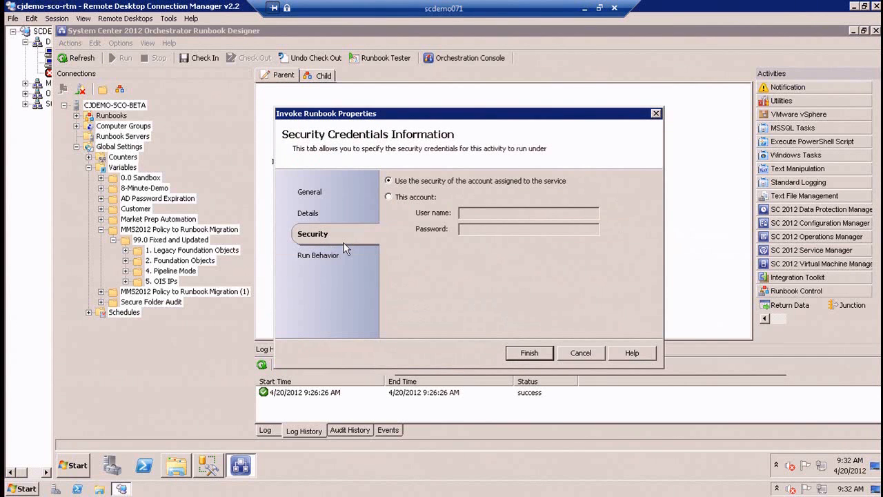
left_click(412, 198)
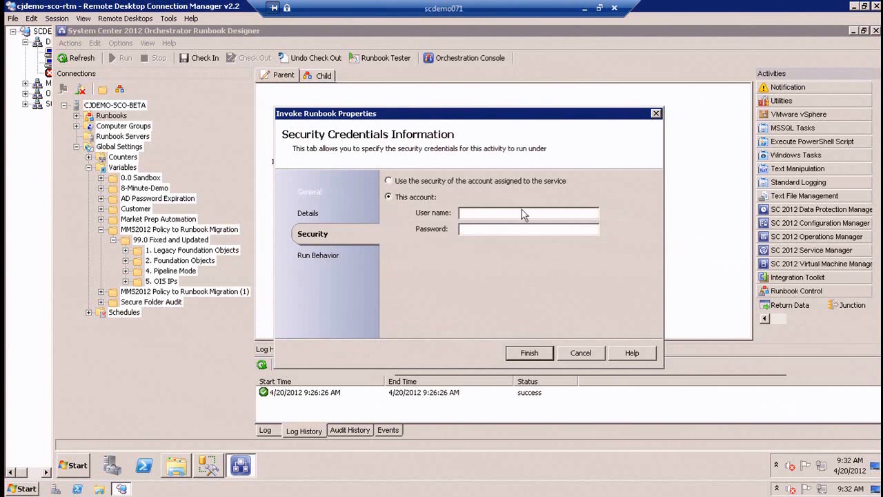
type("fdfgdf")
type("****")
key("BackSpace")
key("BackSpace")
Subscribe the account password to the Password variable from the 5. OIS IPs folder and save the Invoke Runbook properties.
right_click(504, 232)
mouse_move(531, 236)
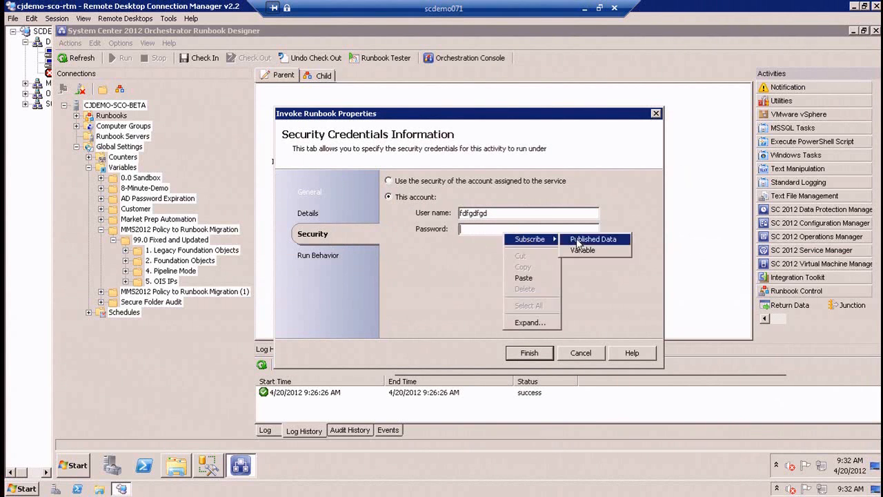
left_click(583, 251)
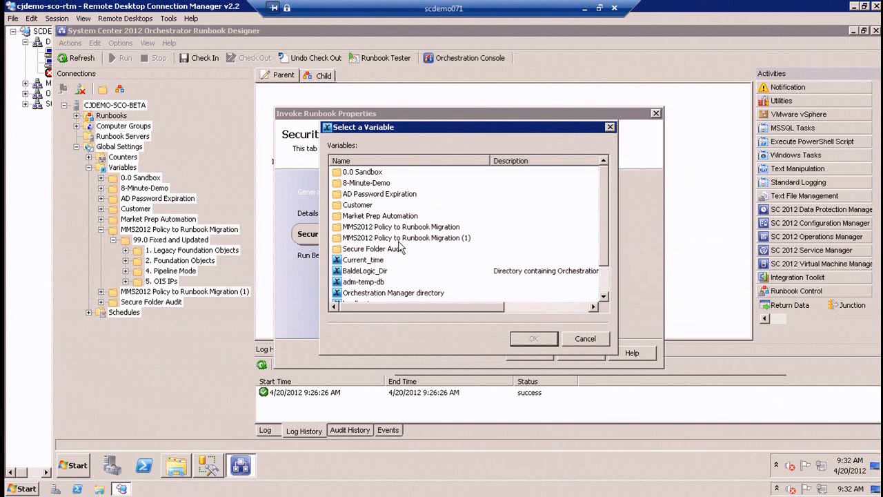
double_click(406, 238)
left_click(372, 209)
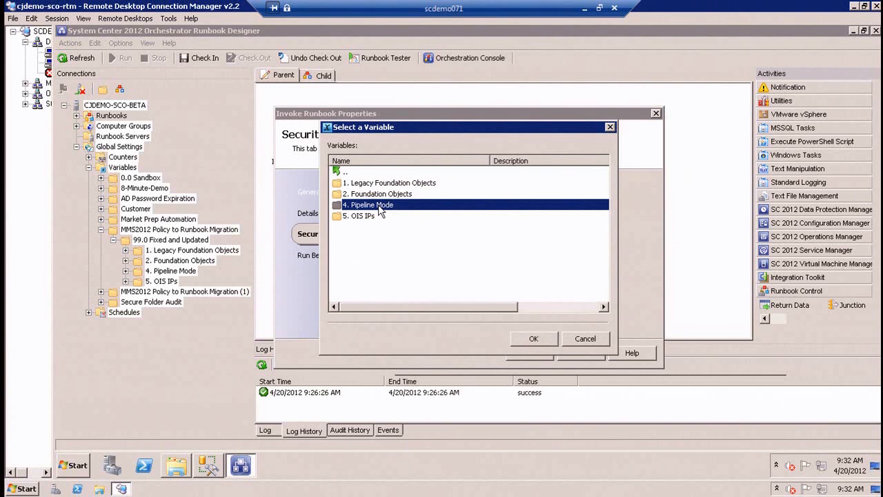
double_click(372, 216)
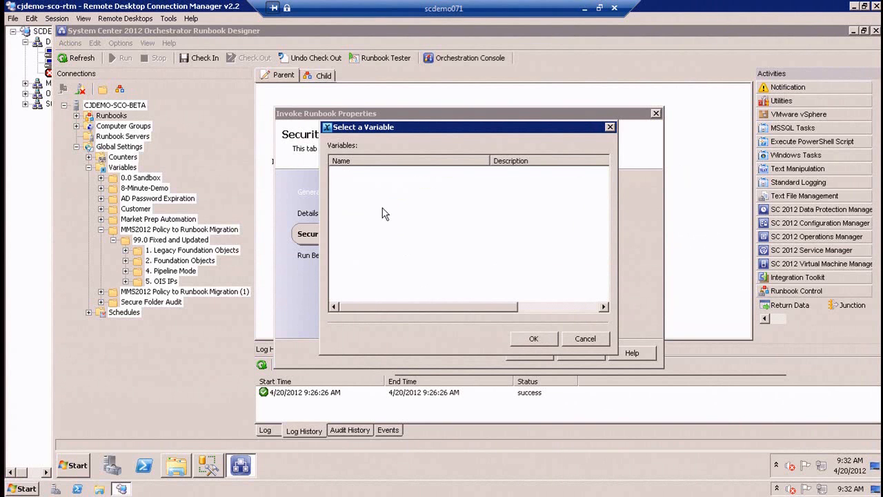
double_click(358, 183)
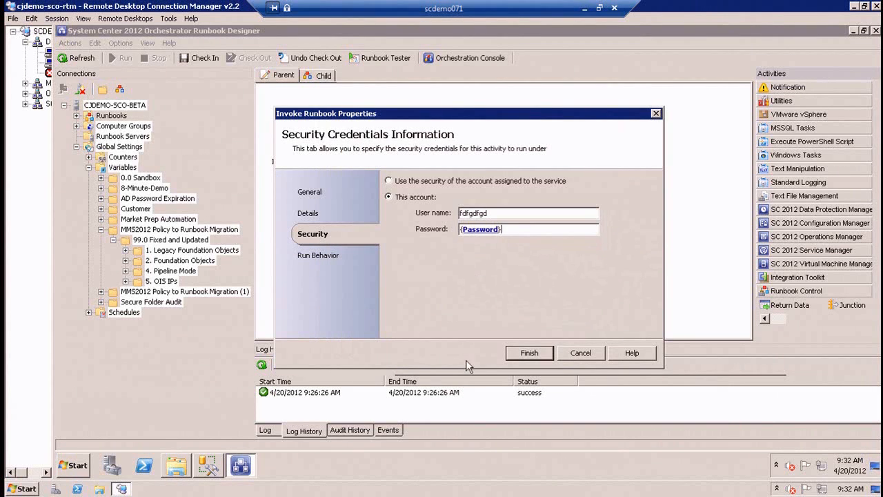
left_click(530, 352)
Enter a new password value for the encrypted Password variable in 5. OIS IPs, and return to the top-level Variables folder.
left_click(169, 281)
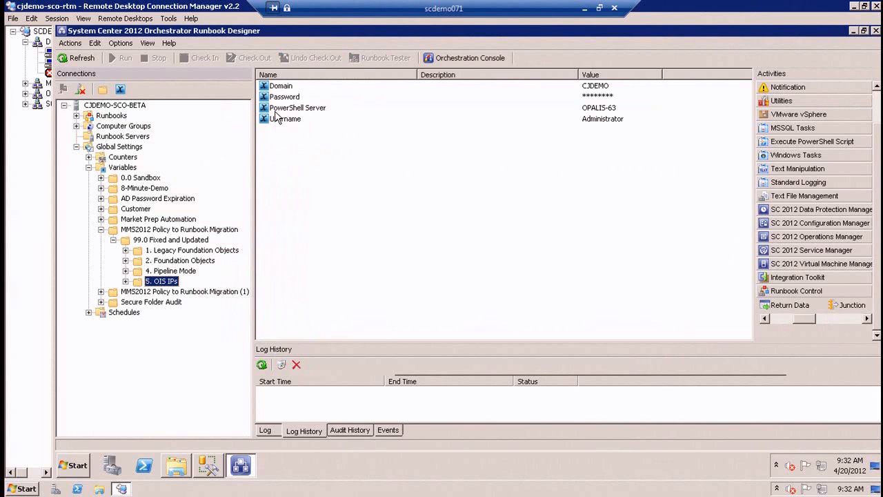
double_click(285, 98)
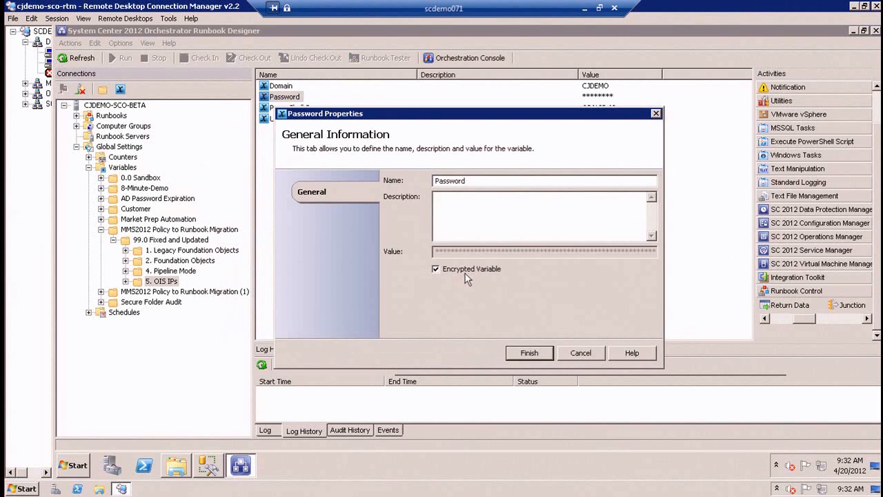
left_click(465, 272)
left_click(465, 270)
left_click(529, 352)
left_click(531, 297)
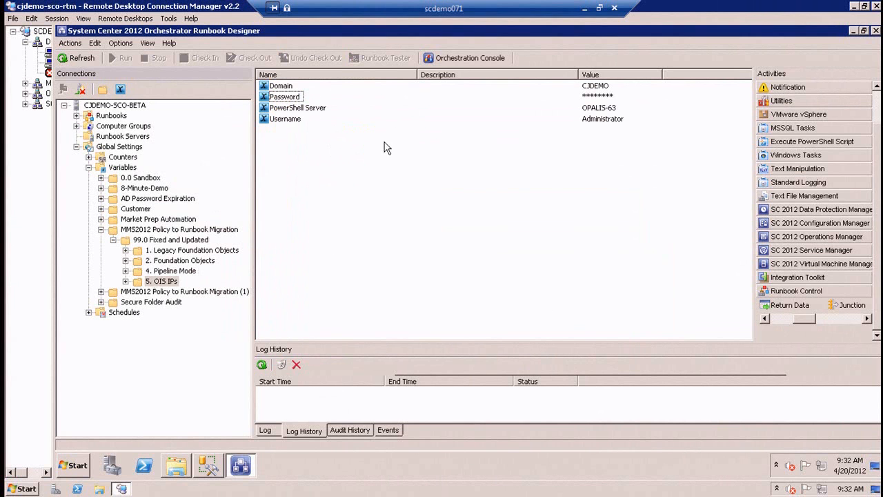
left_click(114, 168)
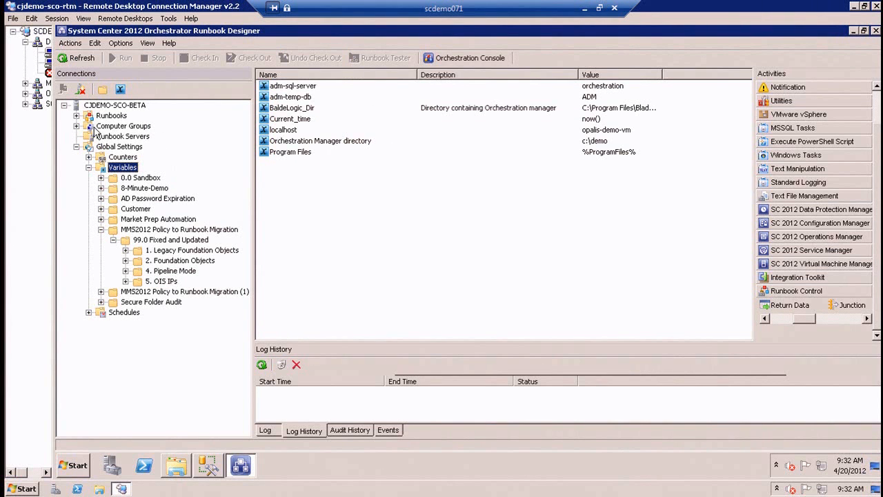
Review the Execute PS Script properties of the 5.2 OIS IPs - QIK runbook under 99.0 Fixed and Updated, and cancel.
left_click(76, 116)
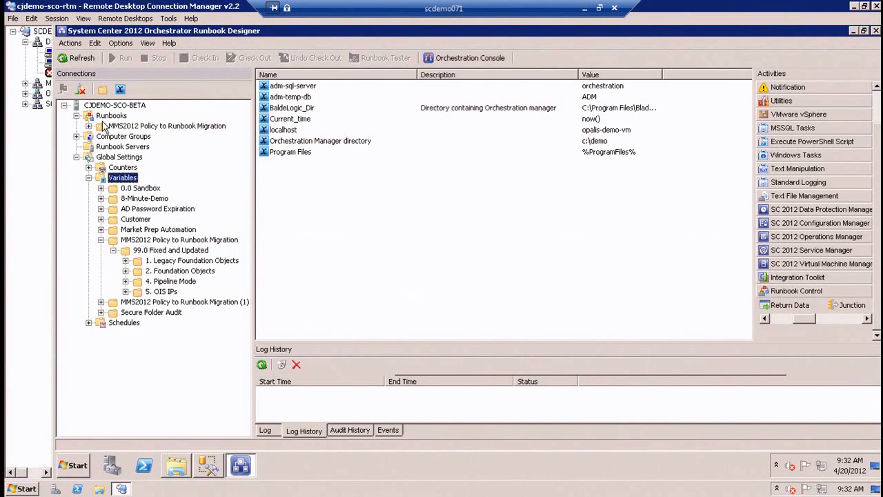
left_click(117, 126)
left_click(88, 126)
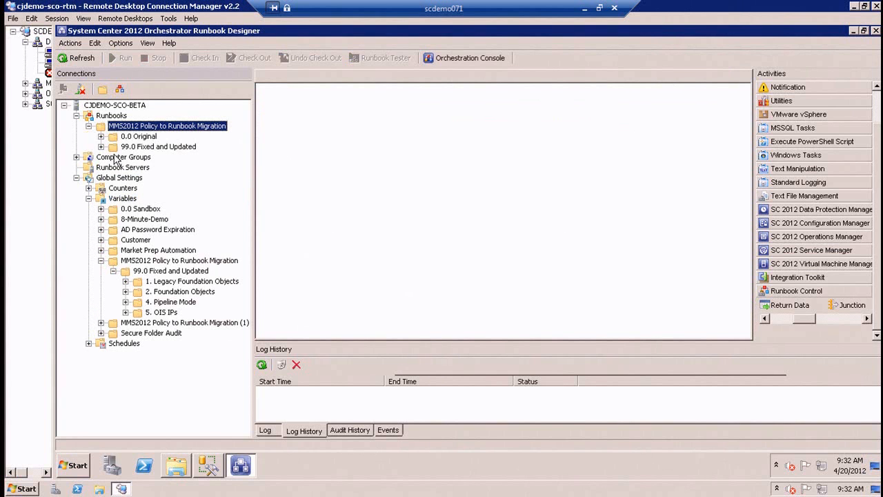
left_click(101, 146)
left_click(161, 168)
left_click(149, 178)
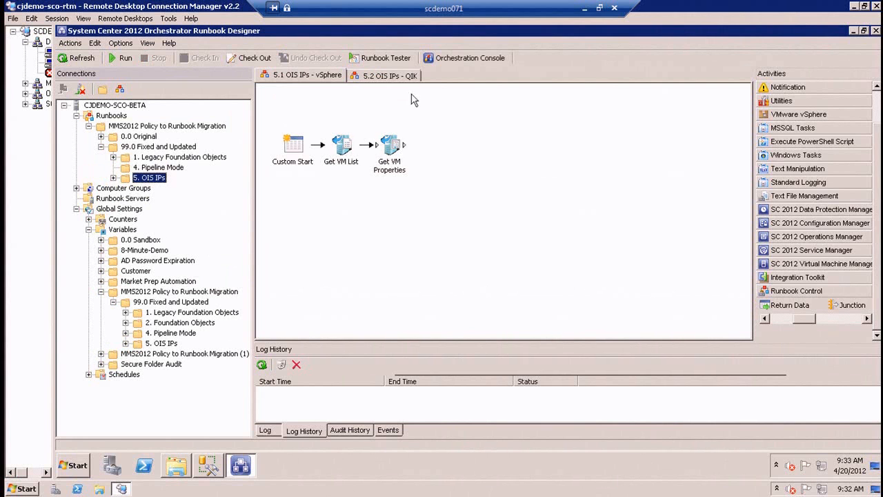
left_click(390, 76)
double_click(340, 145)
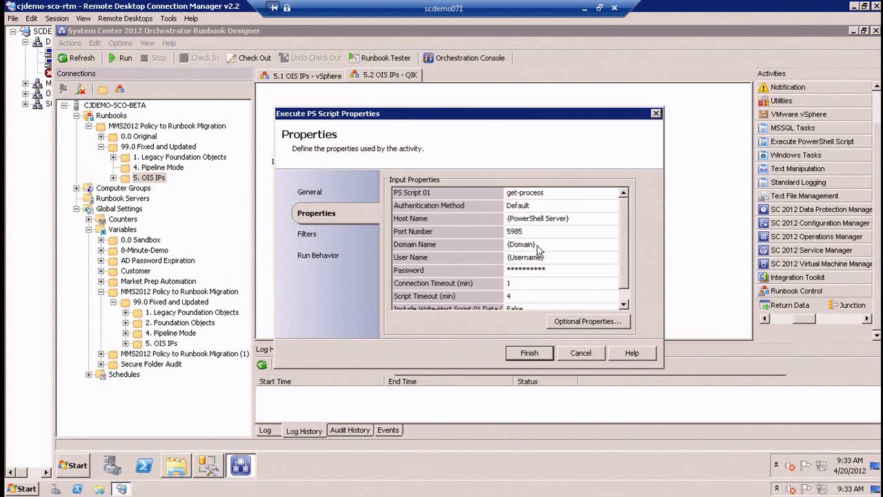
left_click(580, 353)
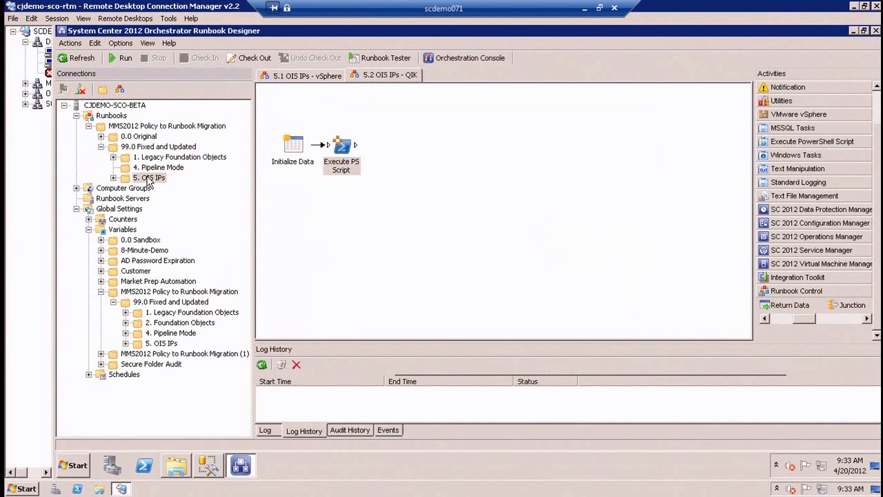
Start exporting the 5. OIS IPs runbook folder with an export password, excluding schedules, counters and computer groups.
right_click(147, 181)
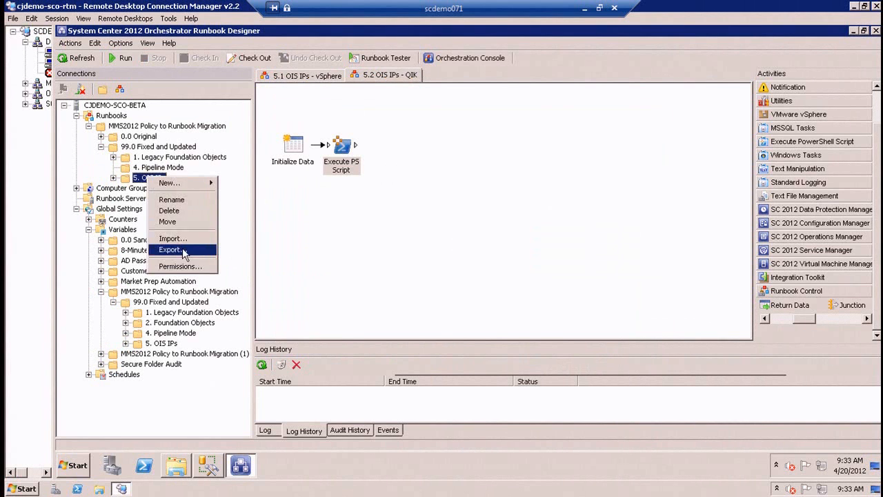
left_click(171, 246)
left_click(464, 233)
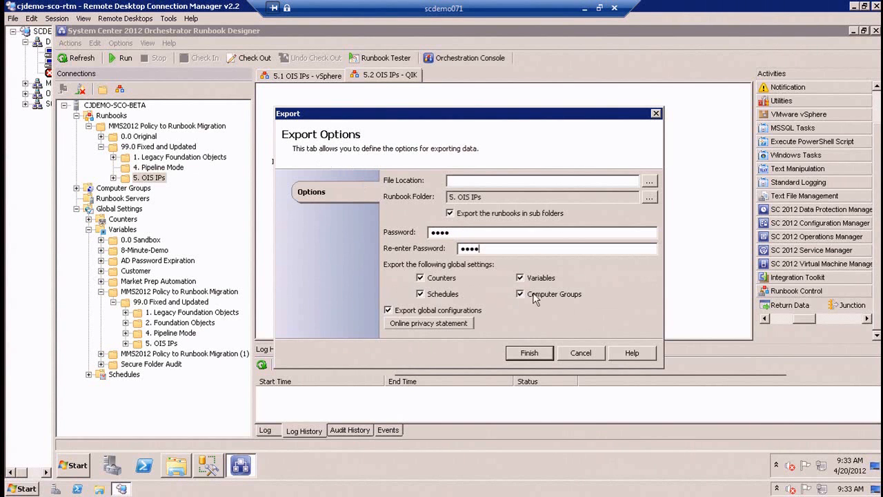
left_click(448, 295)
left_click(447, 279)
left_click(563, 298)
Export to passwordprotected.ois_export in C:\Demo2, replacing the existing file.
left_click(650, 181)
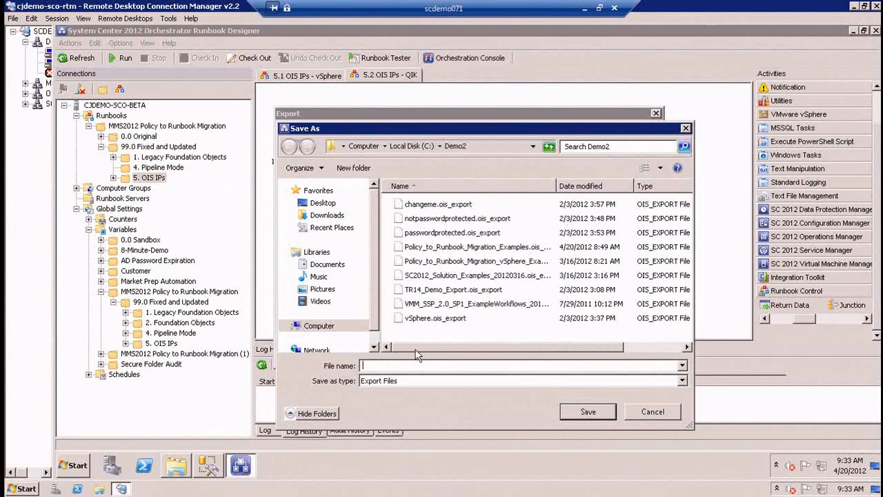
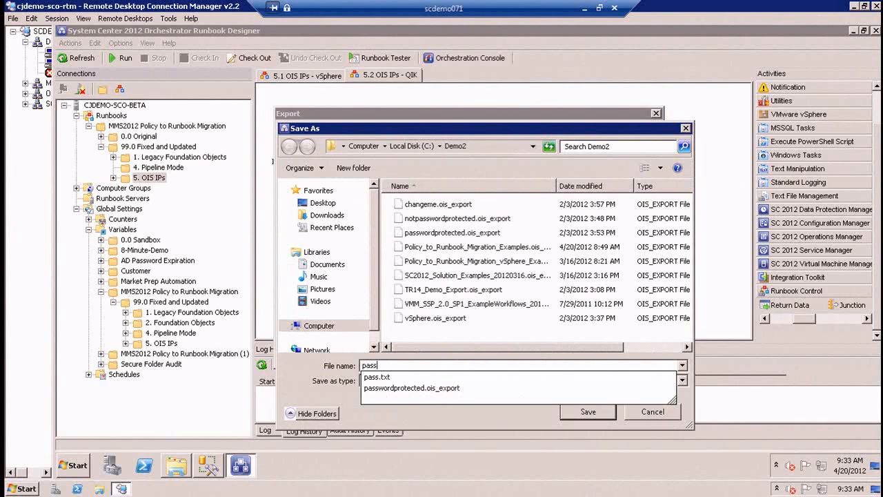
left_click(412, 389)
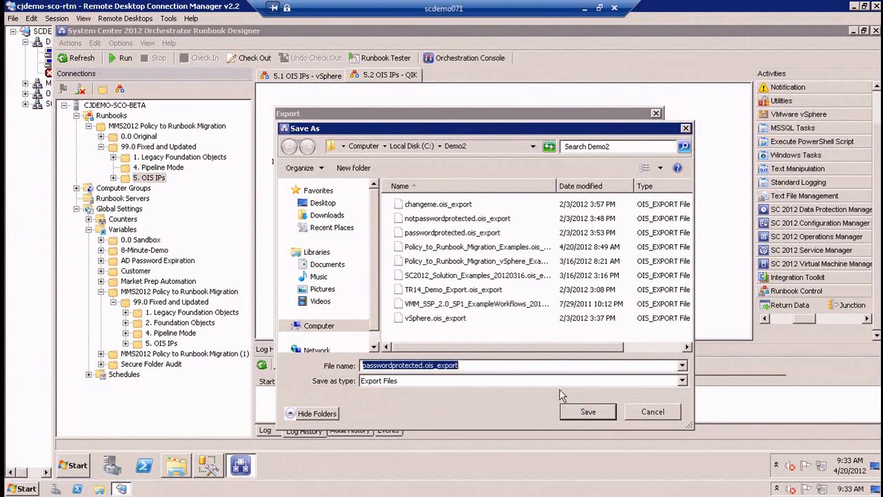
left_click(589, 412)
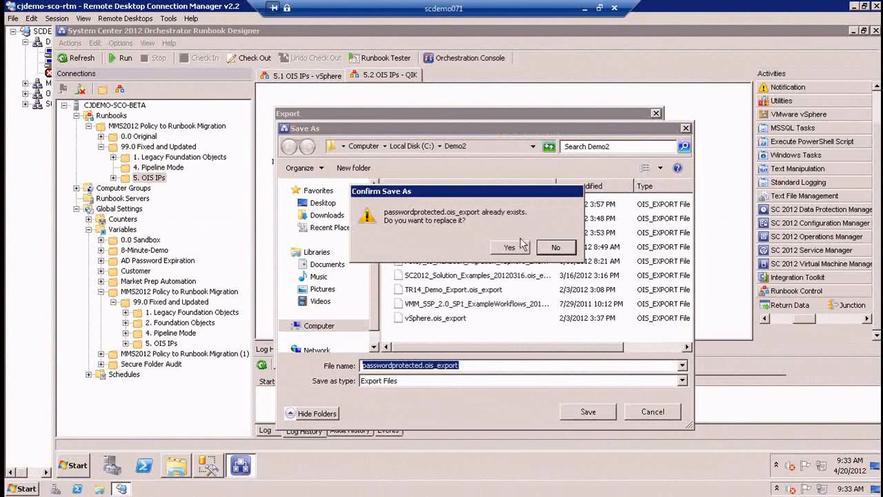
left_click(513, 248)
key("Return")
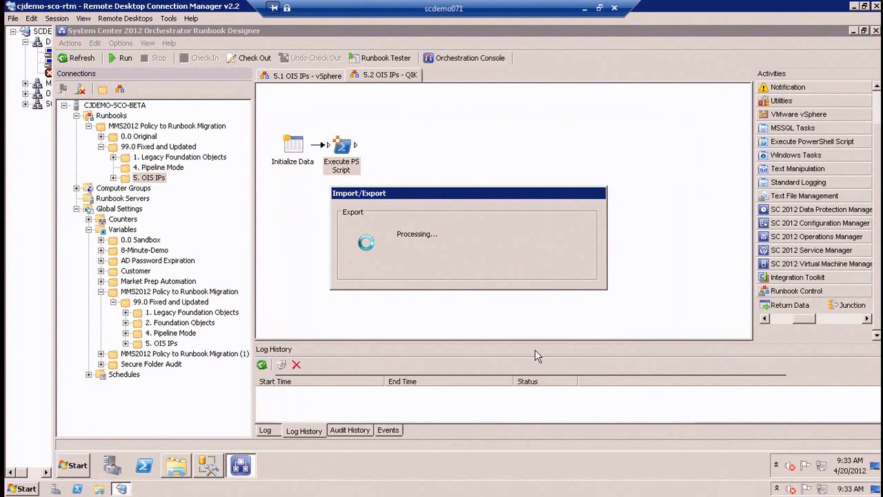
Check the modification date of passwordprotected.ois_export in the Demo2 folder, and return to Runbook Designer.
left_click(177, 469)
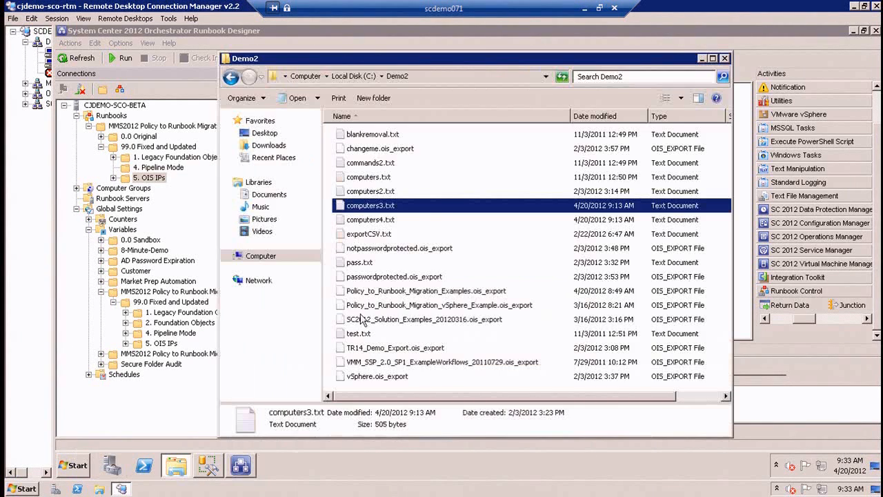
left_click(395, 164)
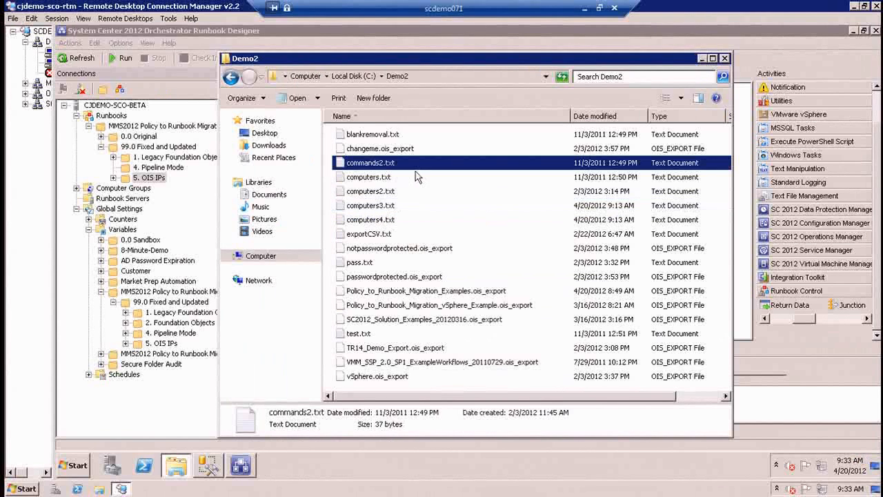
left_click(376, 277)
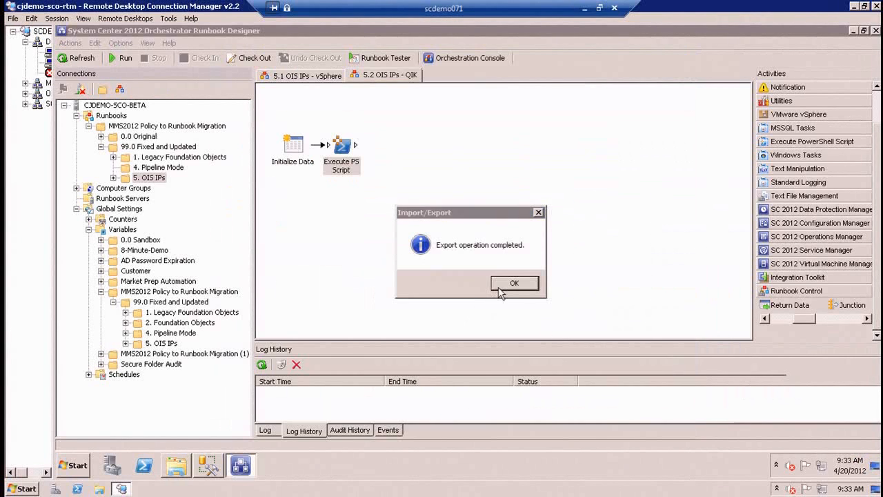
left_click(505, 290)
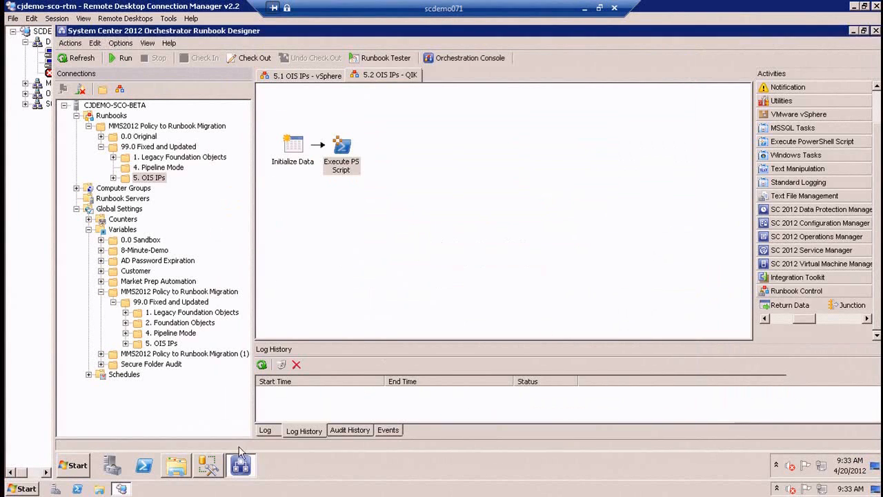
Open passwordprotected.ois_export from the Demo2 folder in Notepad.
left_click(176, 466)
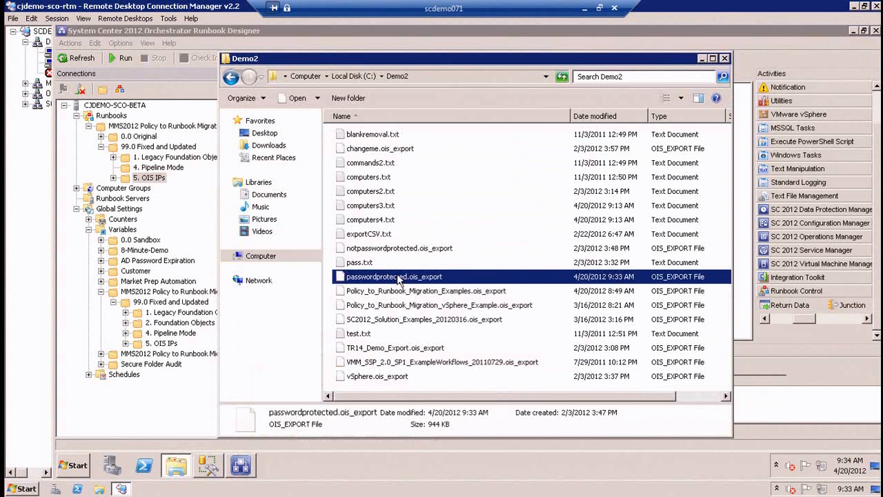
right_click(398, 278)
left_click(76, 466)
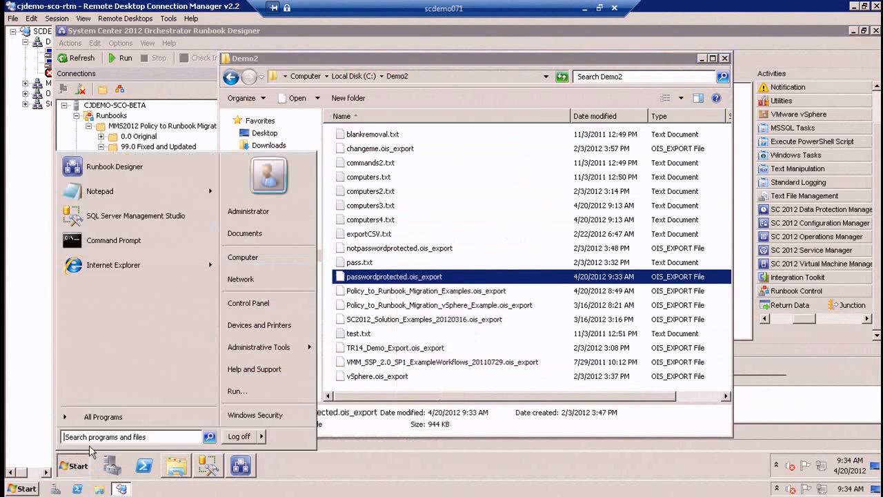
left_click(97, 191)
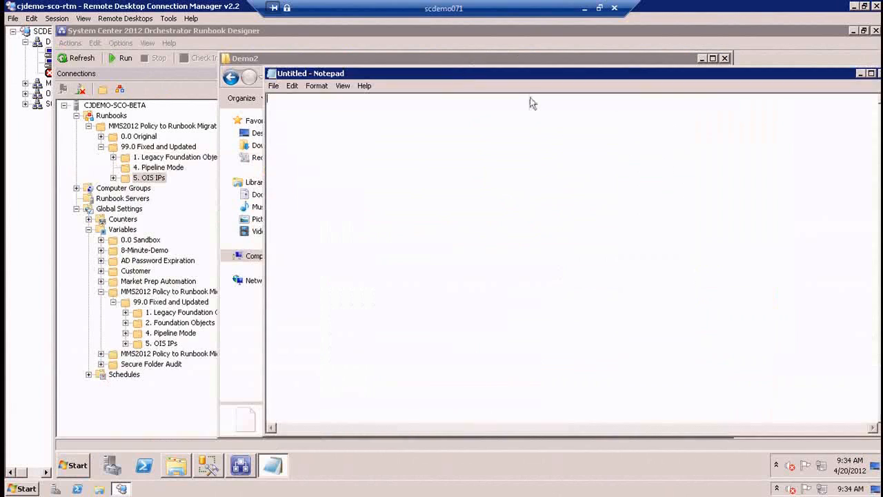
left_click_drag(507, 73, 673, 212)
left_click_drag(367, 278, 587, 251)
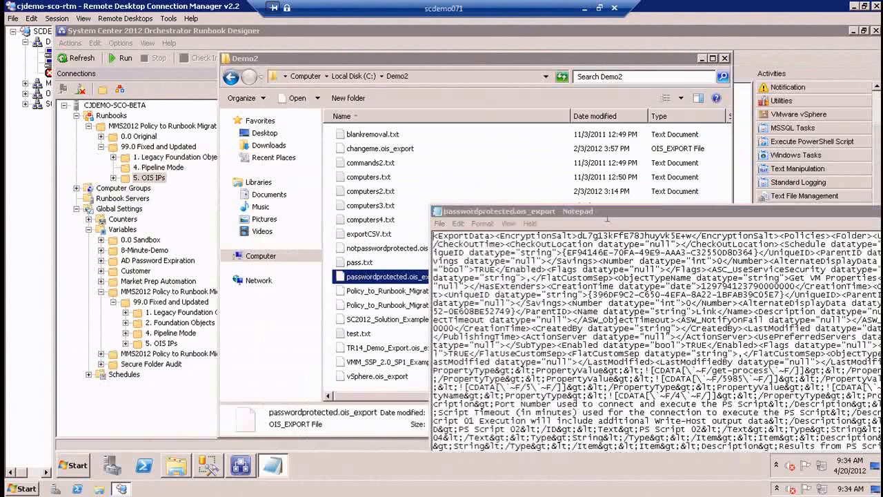
left_click_drag(604, 215, 351, 104)
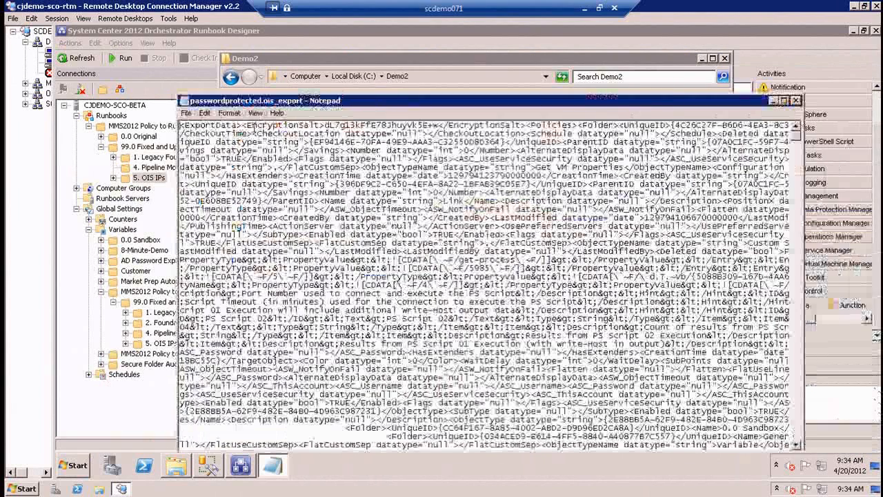
Examine the EncryptionSalt element at the start of the exported file.
left_click_drag(241, 127, 318, 126)
left_click_drag(440, 125, 325, 126)
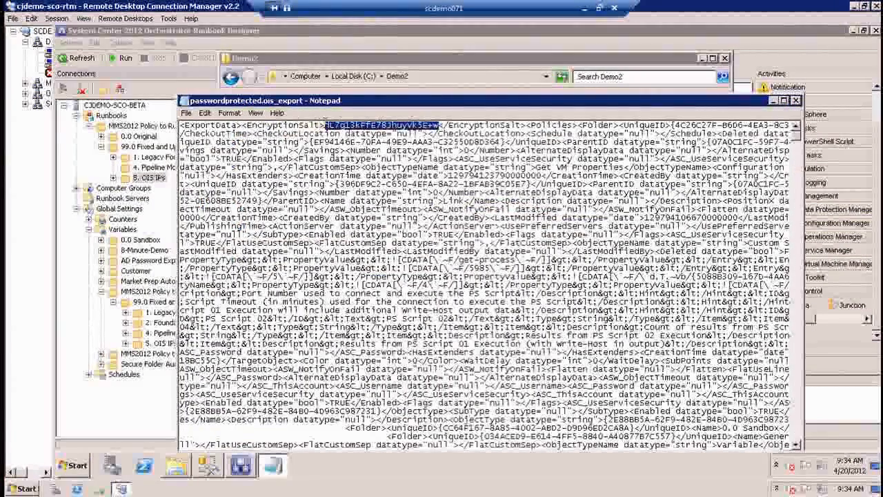
left_click_drag(527, 126, 181, 125)
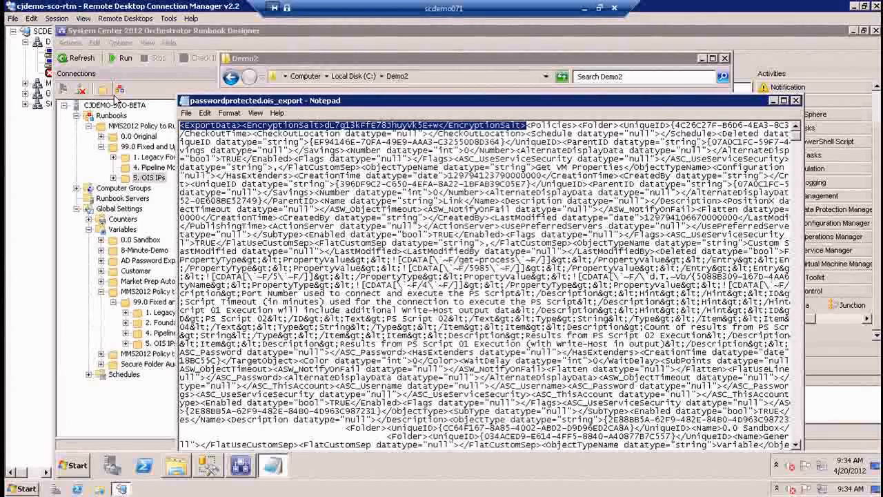
Open Policy_to_Runbook_Migration_Examples.ois_export in a second Notepad window to compare its header with the password-protected export.
left_click(445, 63)
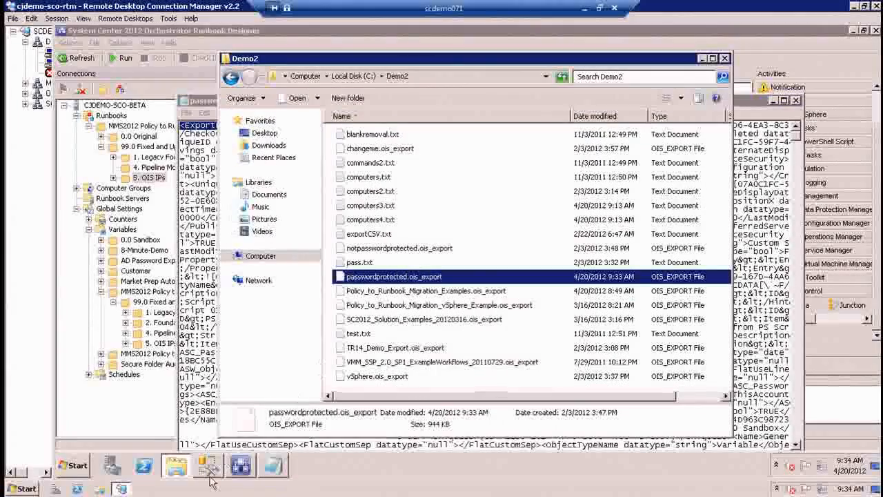
left_click(73, 466)
left_click(92, 189)
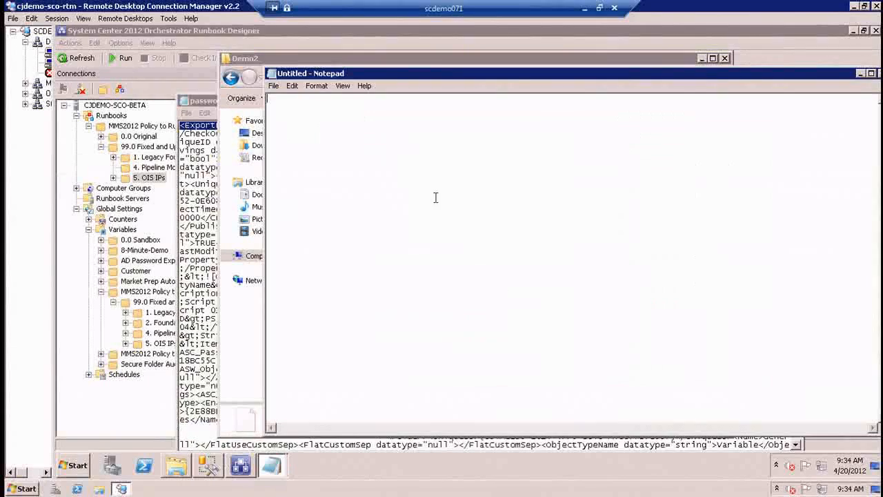
left_click_drag(436, 77, 585, 129)
left_click(385, 177)
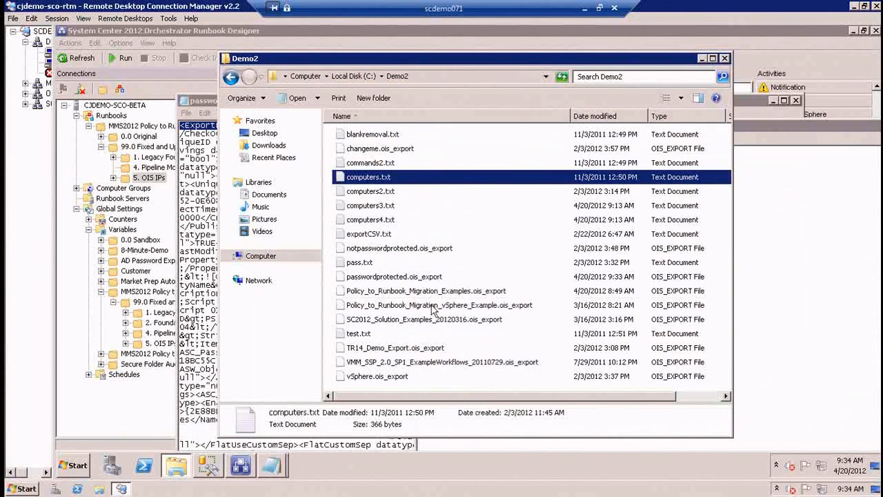
left_click(446, 305)
left_click(469, 291)
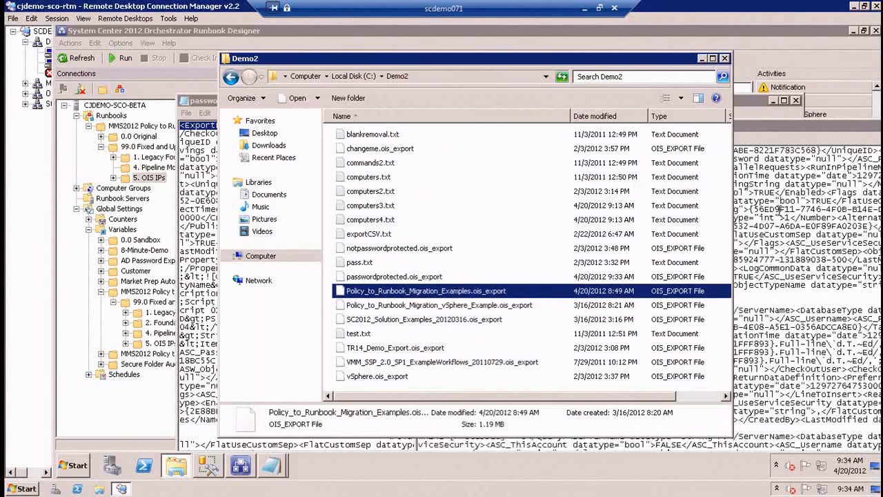
left_click_drag(623, 131, 468, 130)
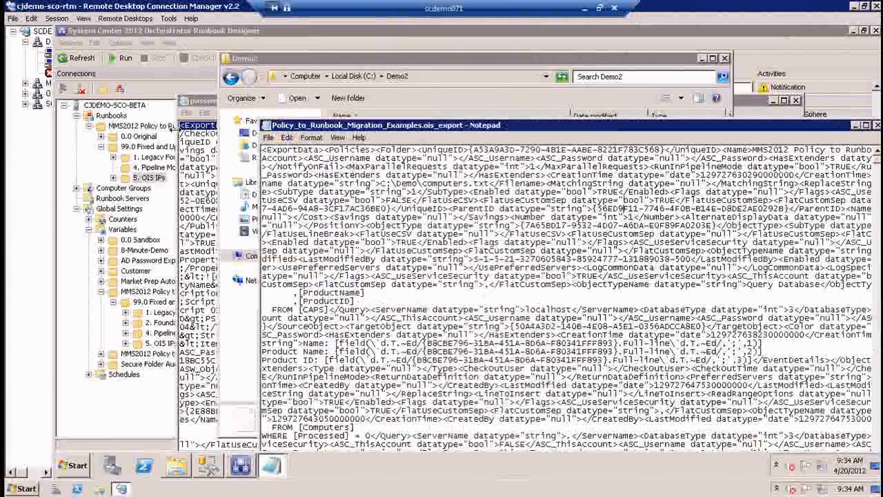
Close both Notepad windows showing the export files.
left_click(266, 124)
left_click(279, 204)
left_click(185, 103)
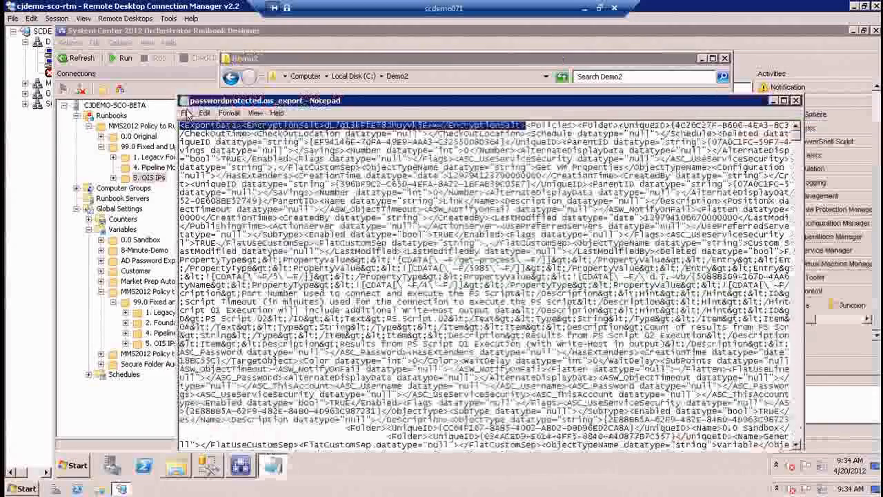
left_click(199, 175)
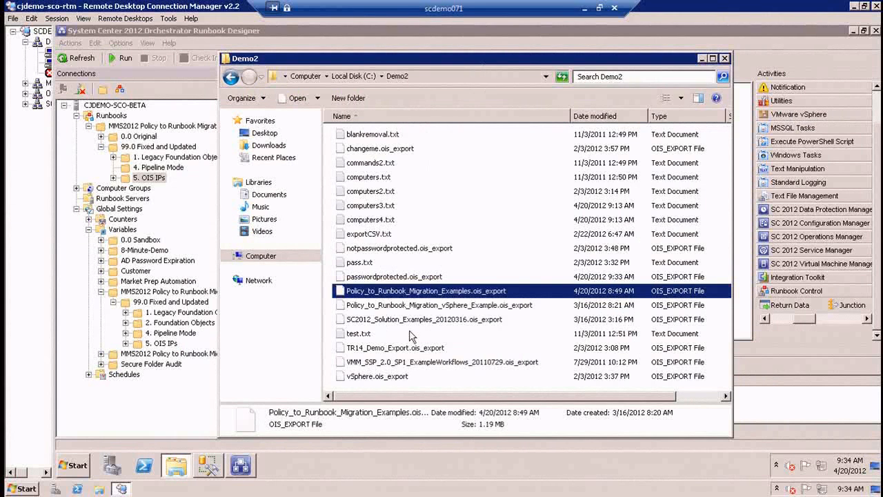
Set up an import at the Runbooks root from C:\Demo2\passwordprotected.ois_export and enter the import password.
left_click(467, 29)
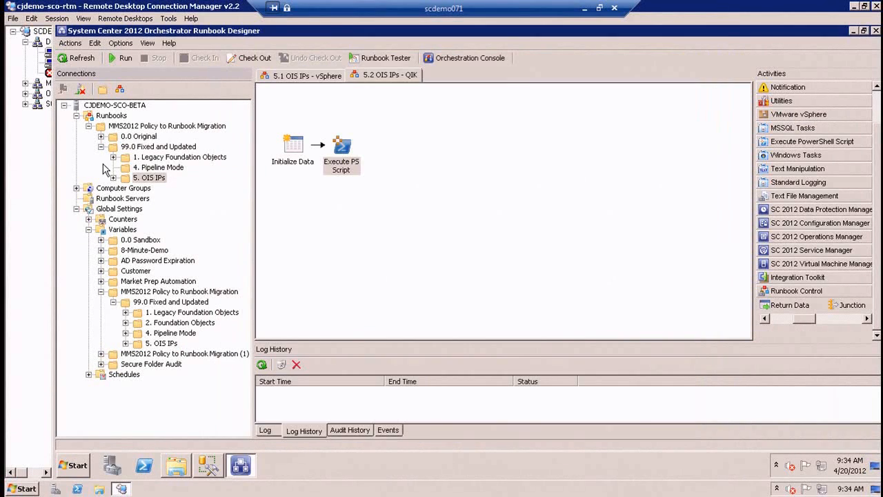
left_click(111, 115)
right_click(116, 116)
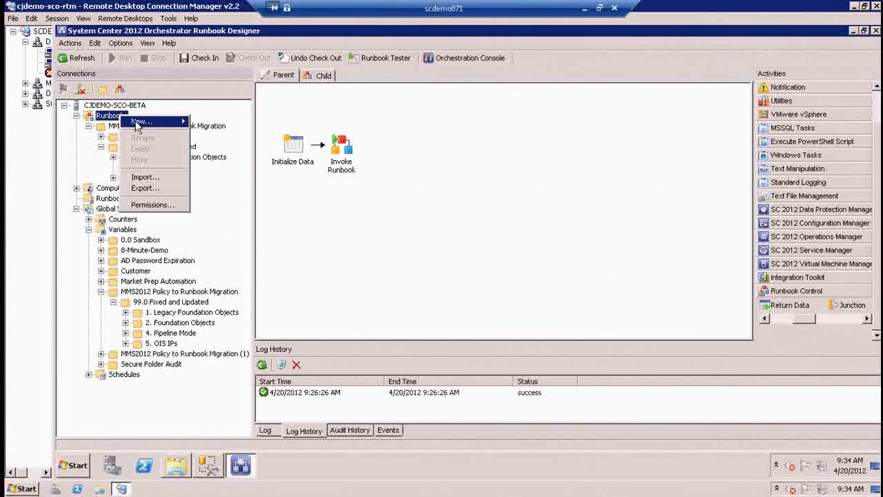
left_click(148, 176)
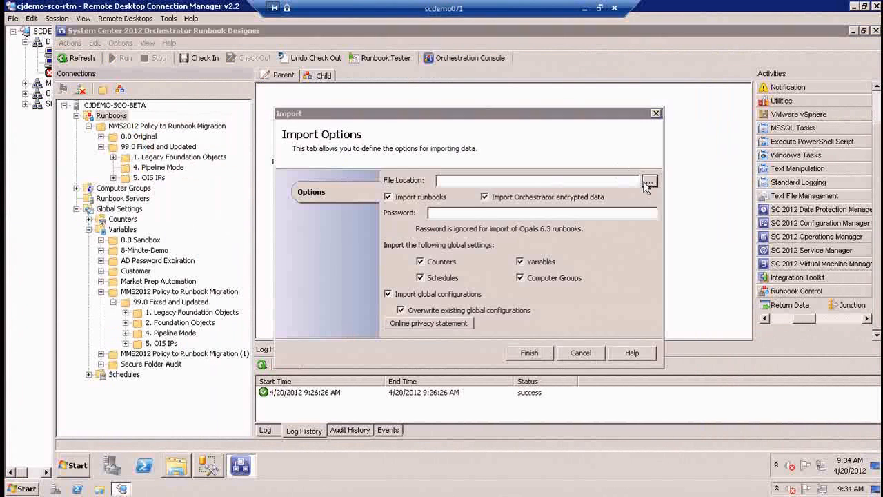
left_click(649, 180)
double_click(445, 233)
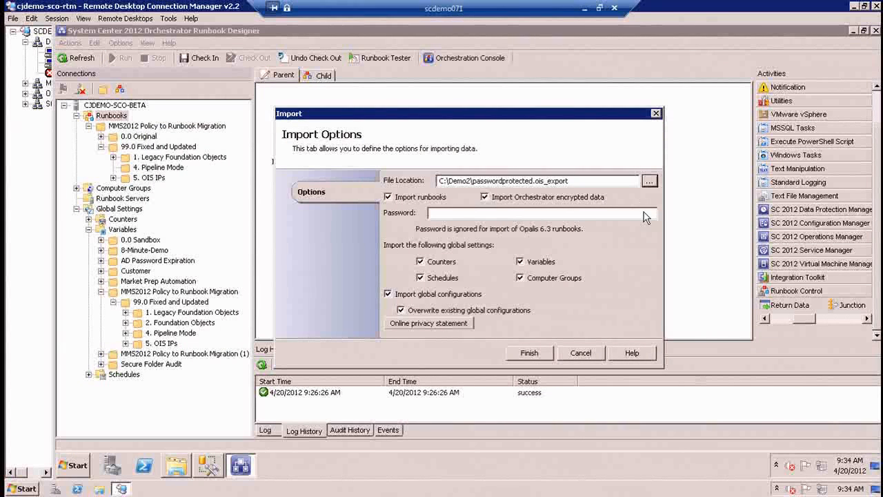
left_click(477, 215)
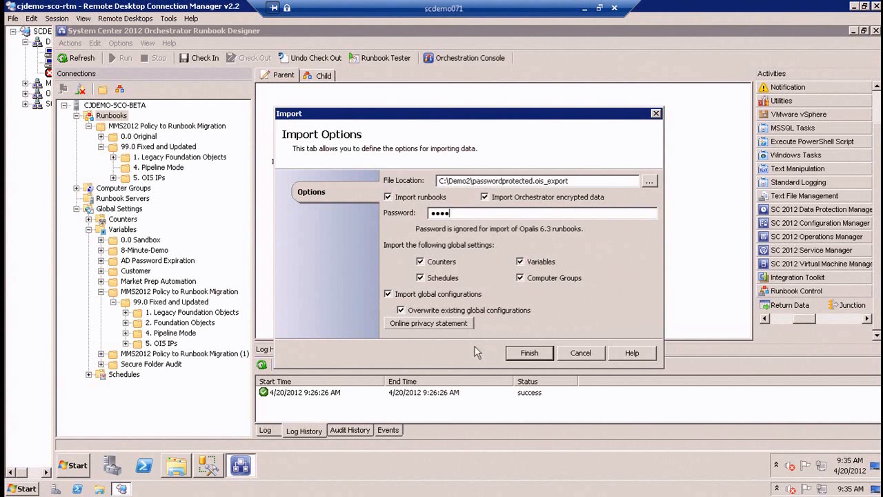
Run the import, overwriting all existing resources while keeping their existing values in the data store.
left_click(511, 352)
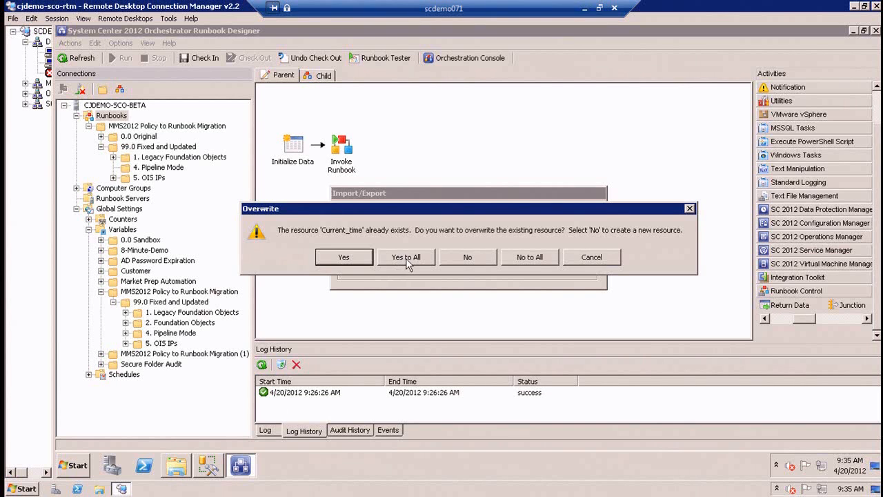
left_click(407, 259)
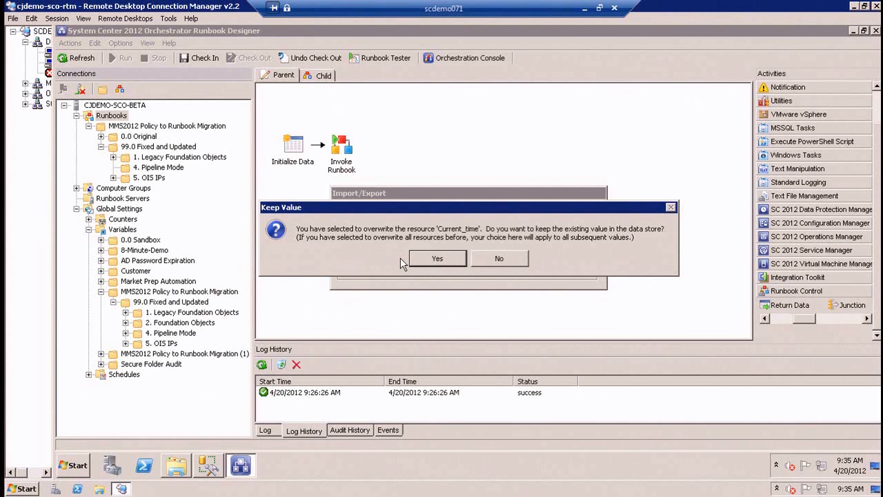
left_click(450, 260)
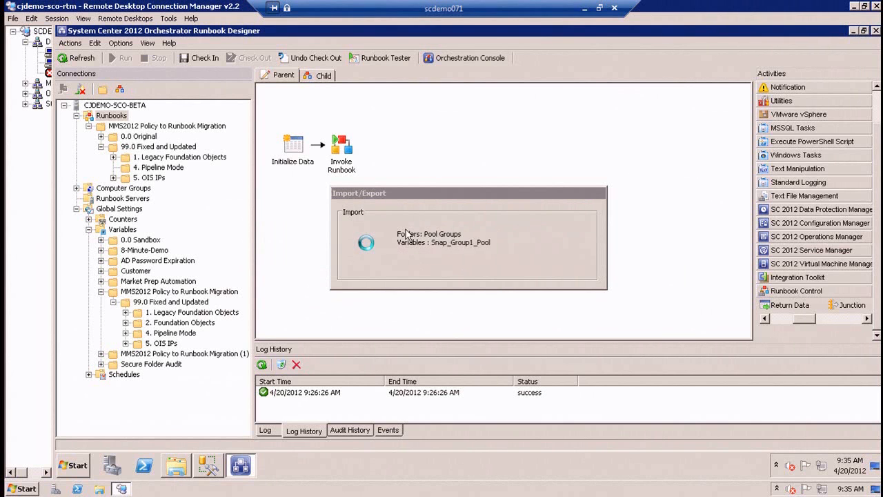
Inspect the Password property of the Execute PS Script activity in the imported 5.2 OIS IPs - QIK runbook.
left_click(136, 127)
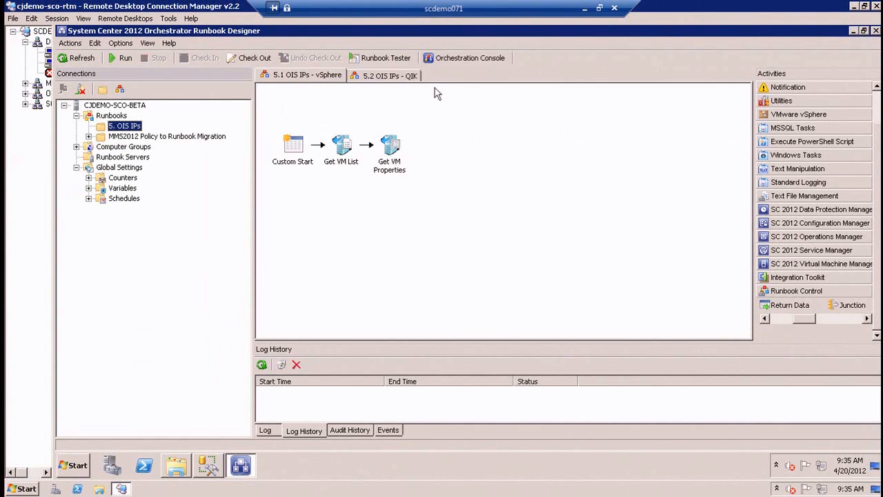
left_click(409, 77)
double_click(345, 152)
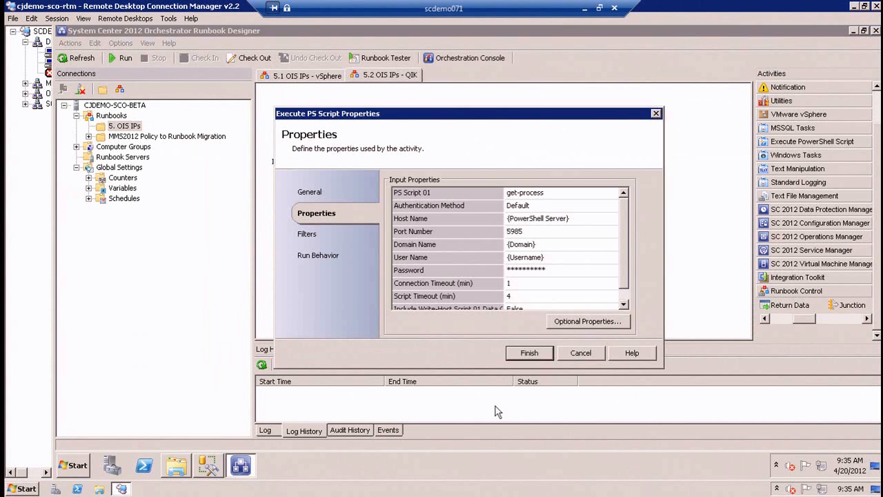
left_click(556, 272)
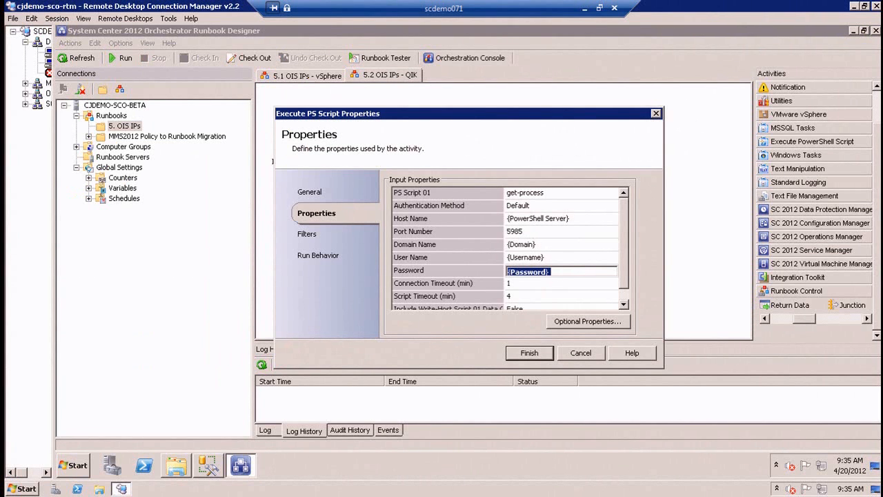
left_click(595, 351)
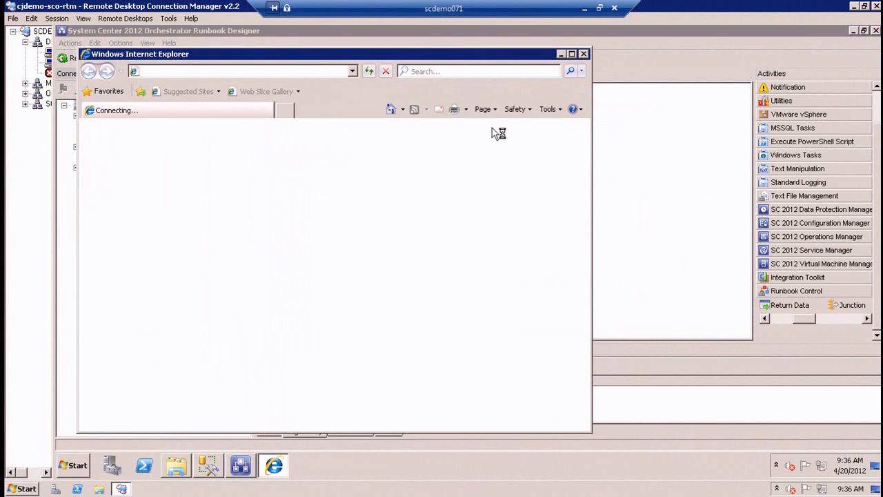
In the Orchestration Console, start the 5.2 OIS IPs - QIK runbook from the 5. OIS IPs folder without selecting a runbook server.
left_click(572, 54)
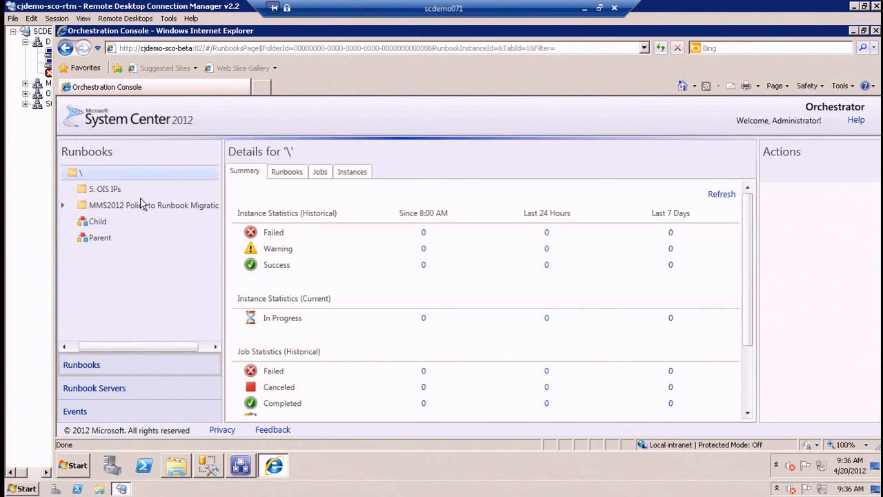
left_click(140, 197)
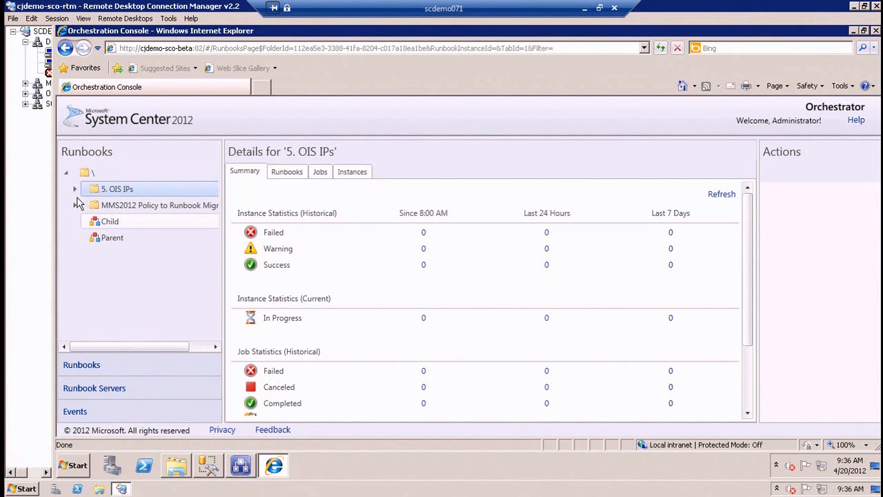
left_click(64, 188)
left_click(148, 221)
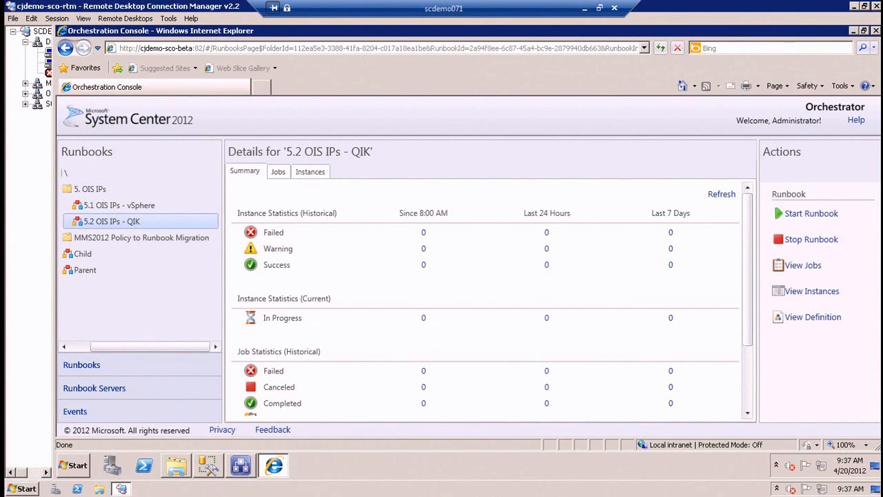
left_click(800, 214)
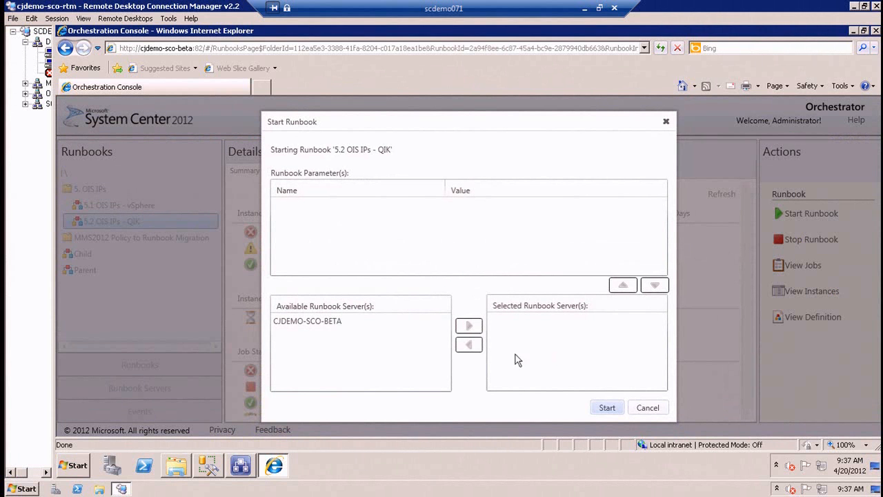
left_click(605, 407)
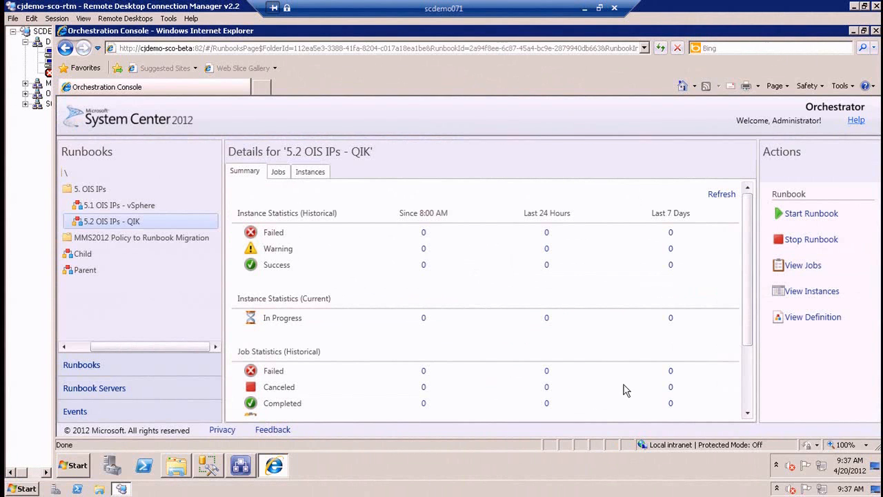
View the 5.2 OIS IPs - QIK runbook's definition, and inspect its latest run's activity details in the Runbook Designer's log history.
left_click(803, 318)
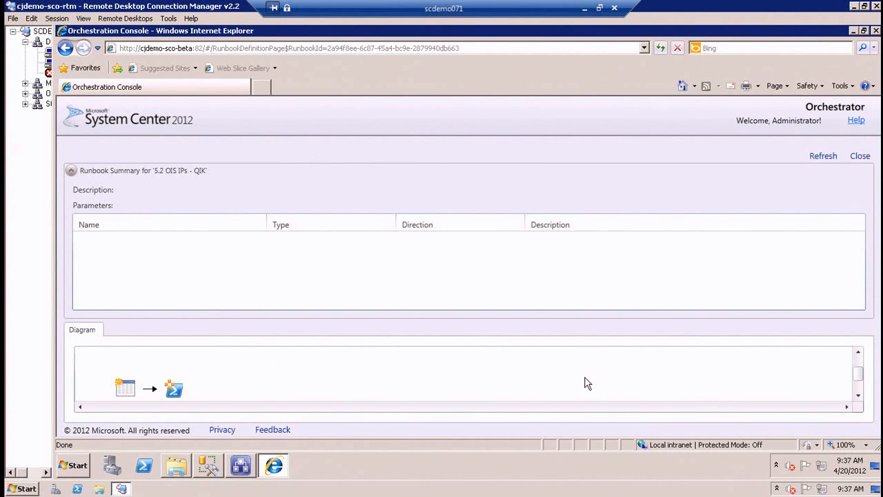
left_click(859, 156)
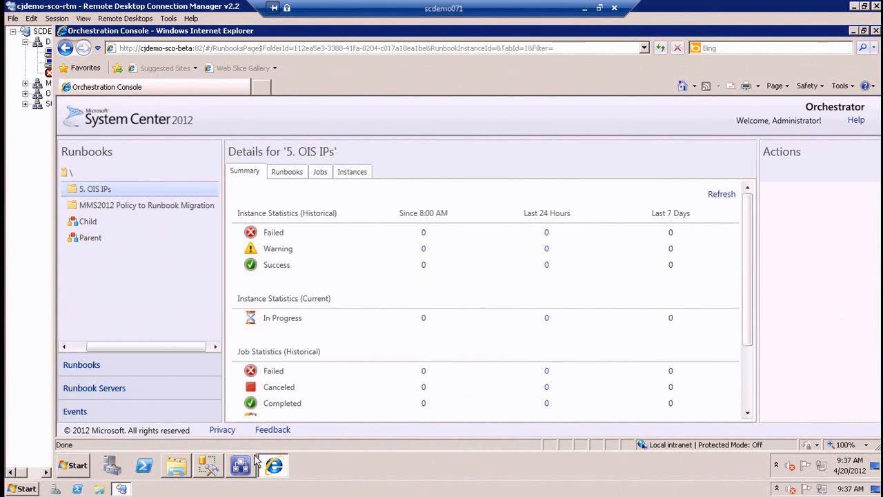
left_click(241, 465)
left_click(304, 392)
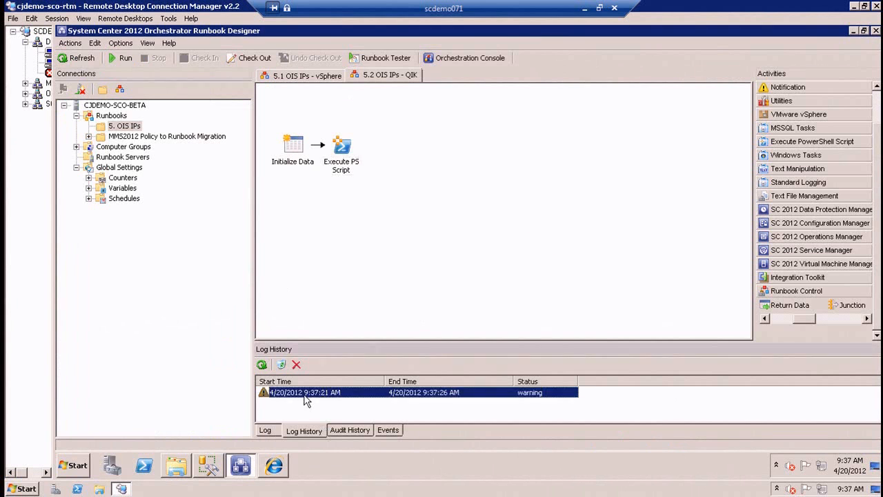
left_click(383, 199)
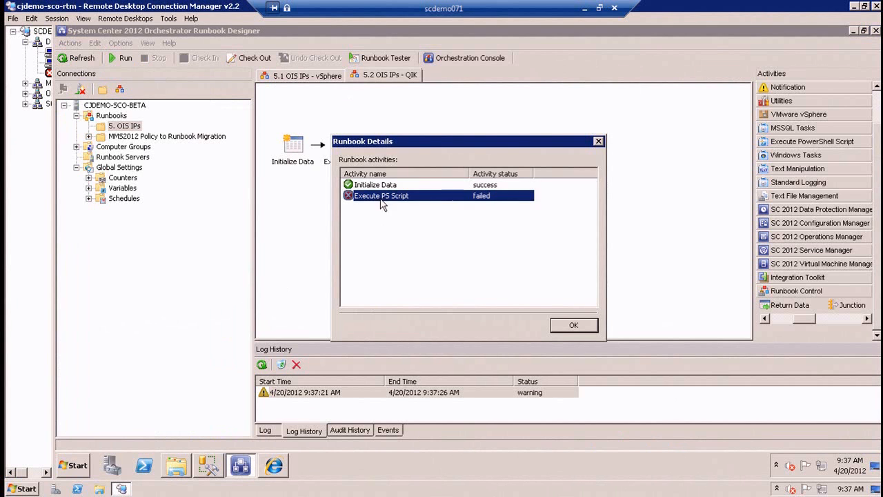
left_click(569, 327)
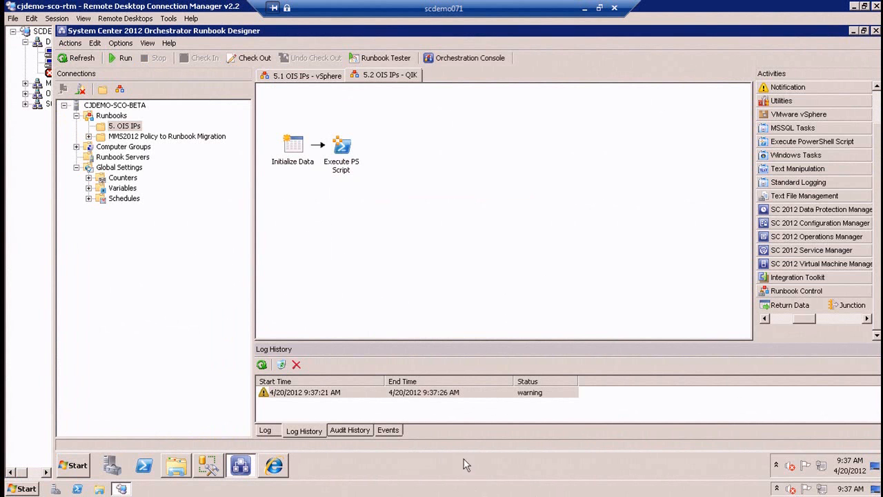
left_click(269, 466)
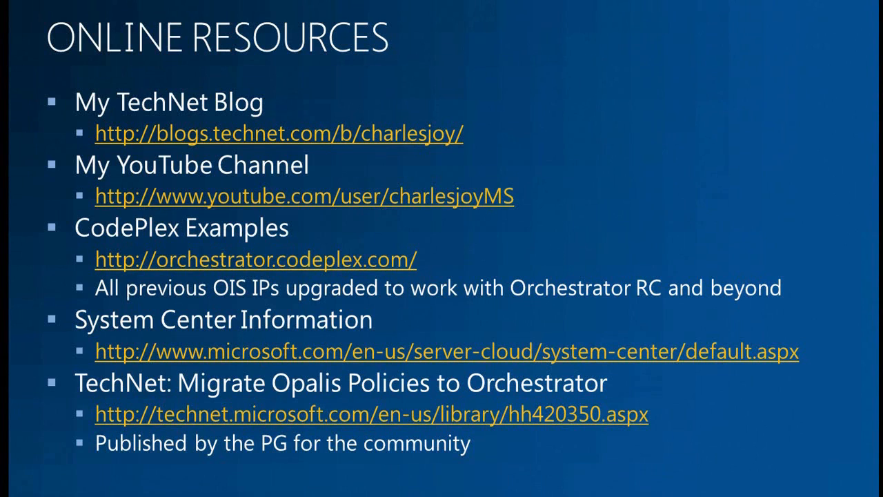
key("Right")
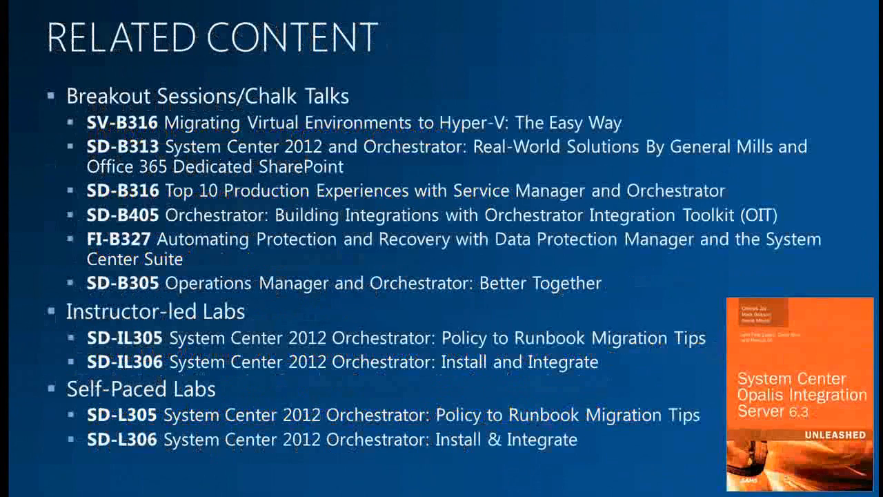